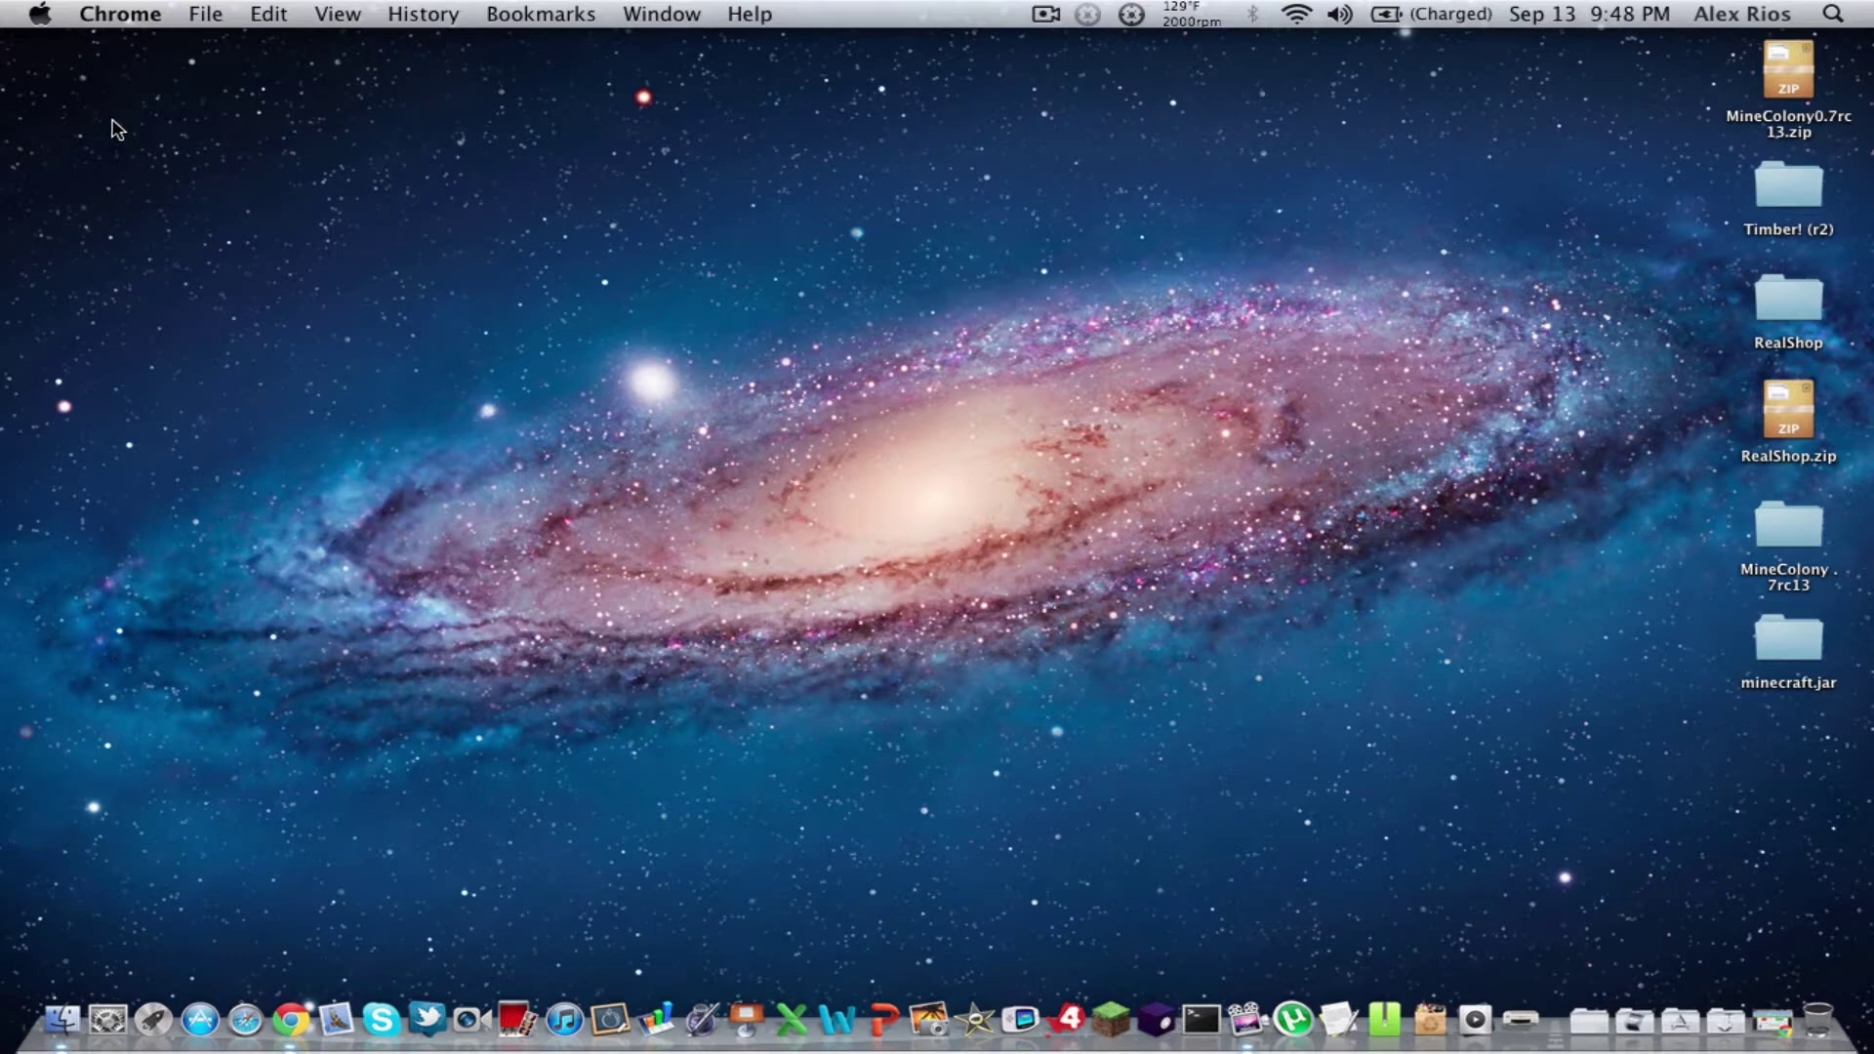
left_click_drag(112, 121, 1685, 778)
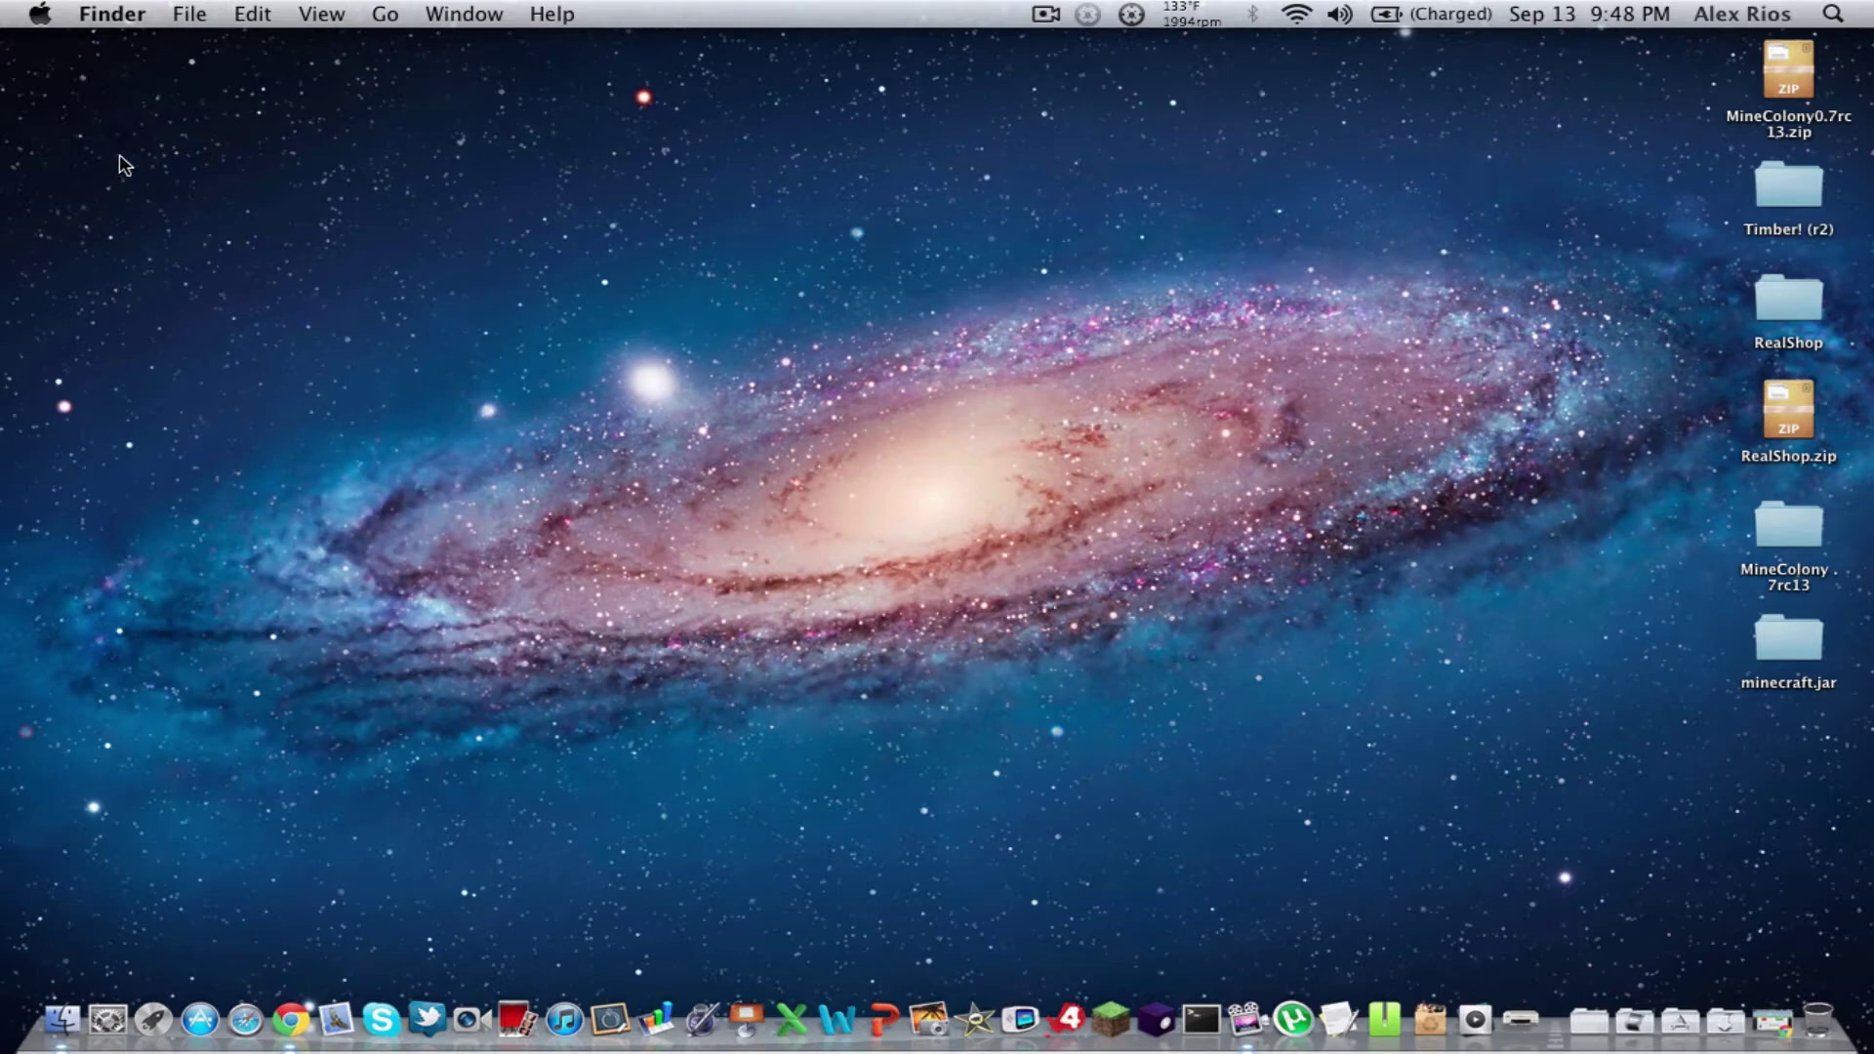
left_click_drag(120, 147, 878, 488)
left_click_drag(124, 136, 1686, 787)
- Restore the minimized browser window and look through the TehKrush's Mods forum thread as far as the TIMBER! section
left_click(1780, 1020)
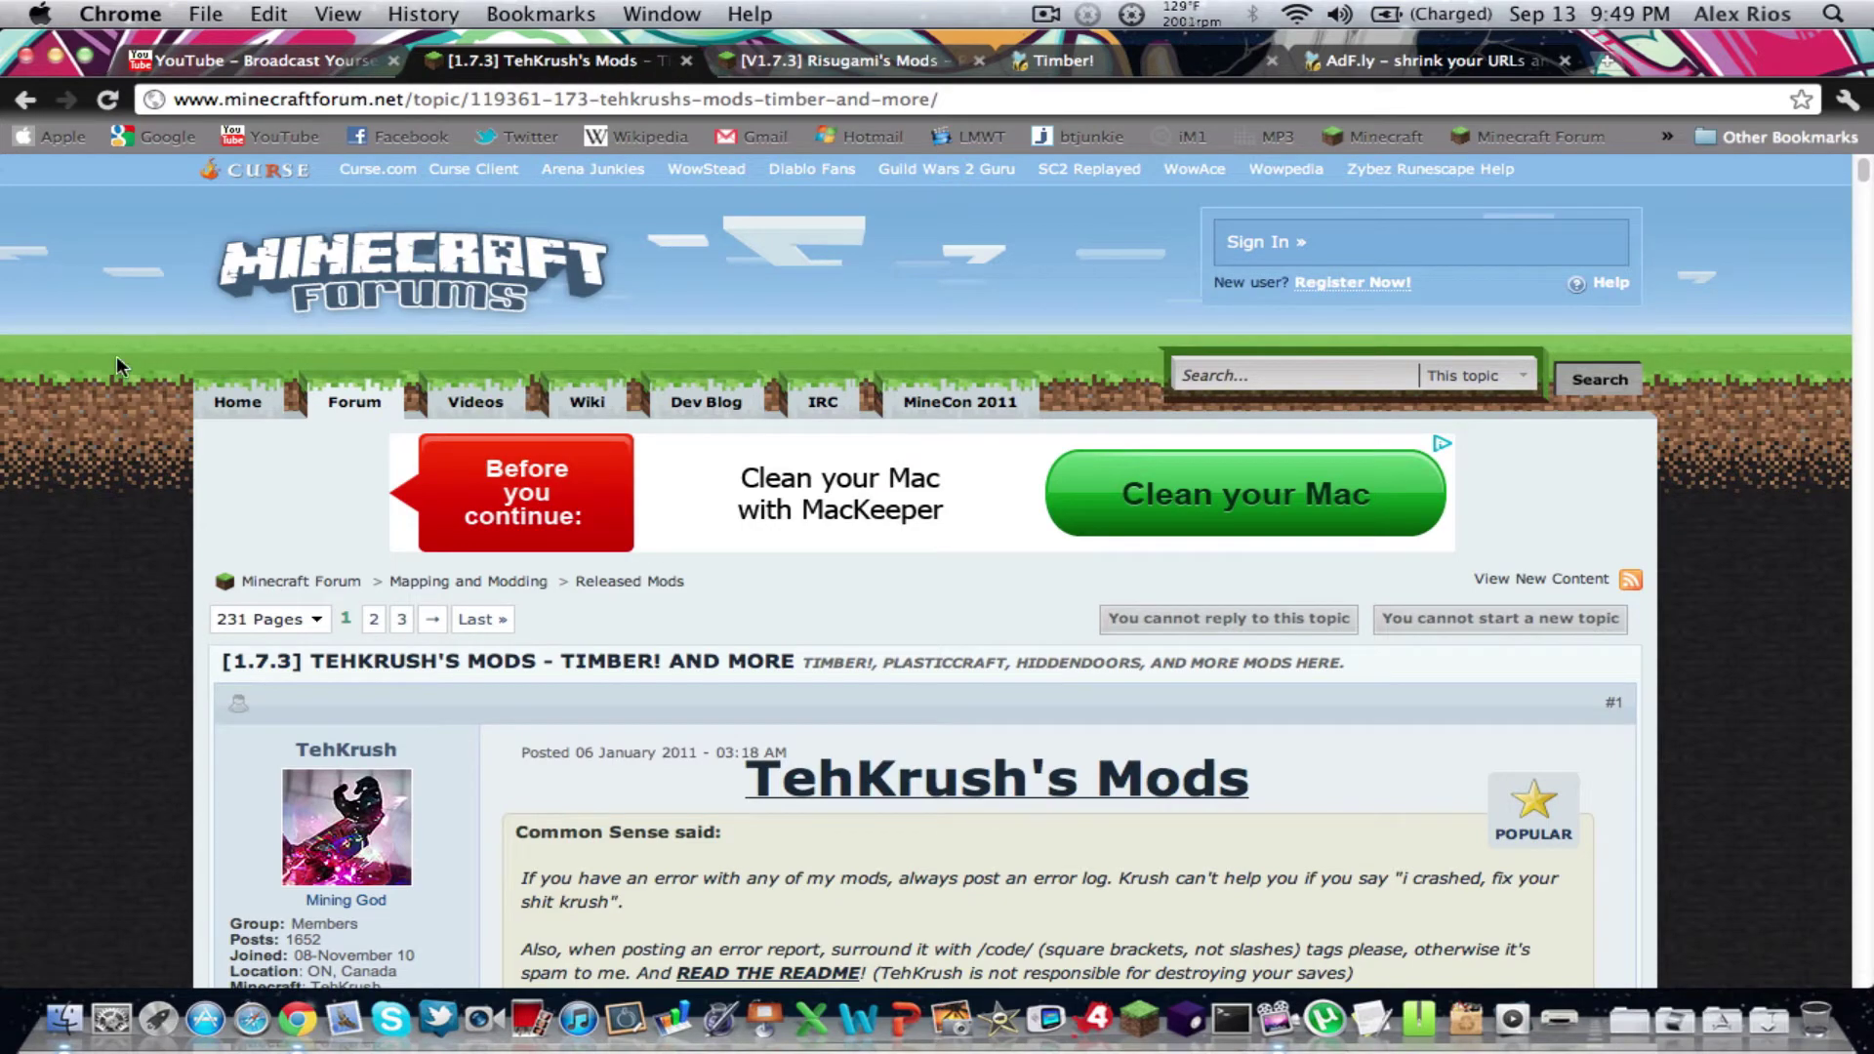
scroll(122, 362, "down", 2)
scroll(116, 372, "up", 2)
scroll(107, 541, "down", 3)
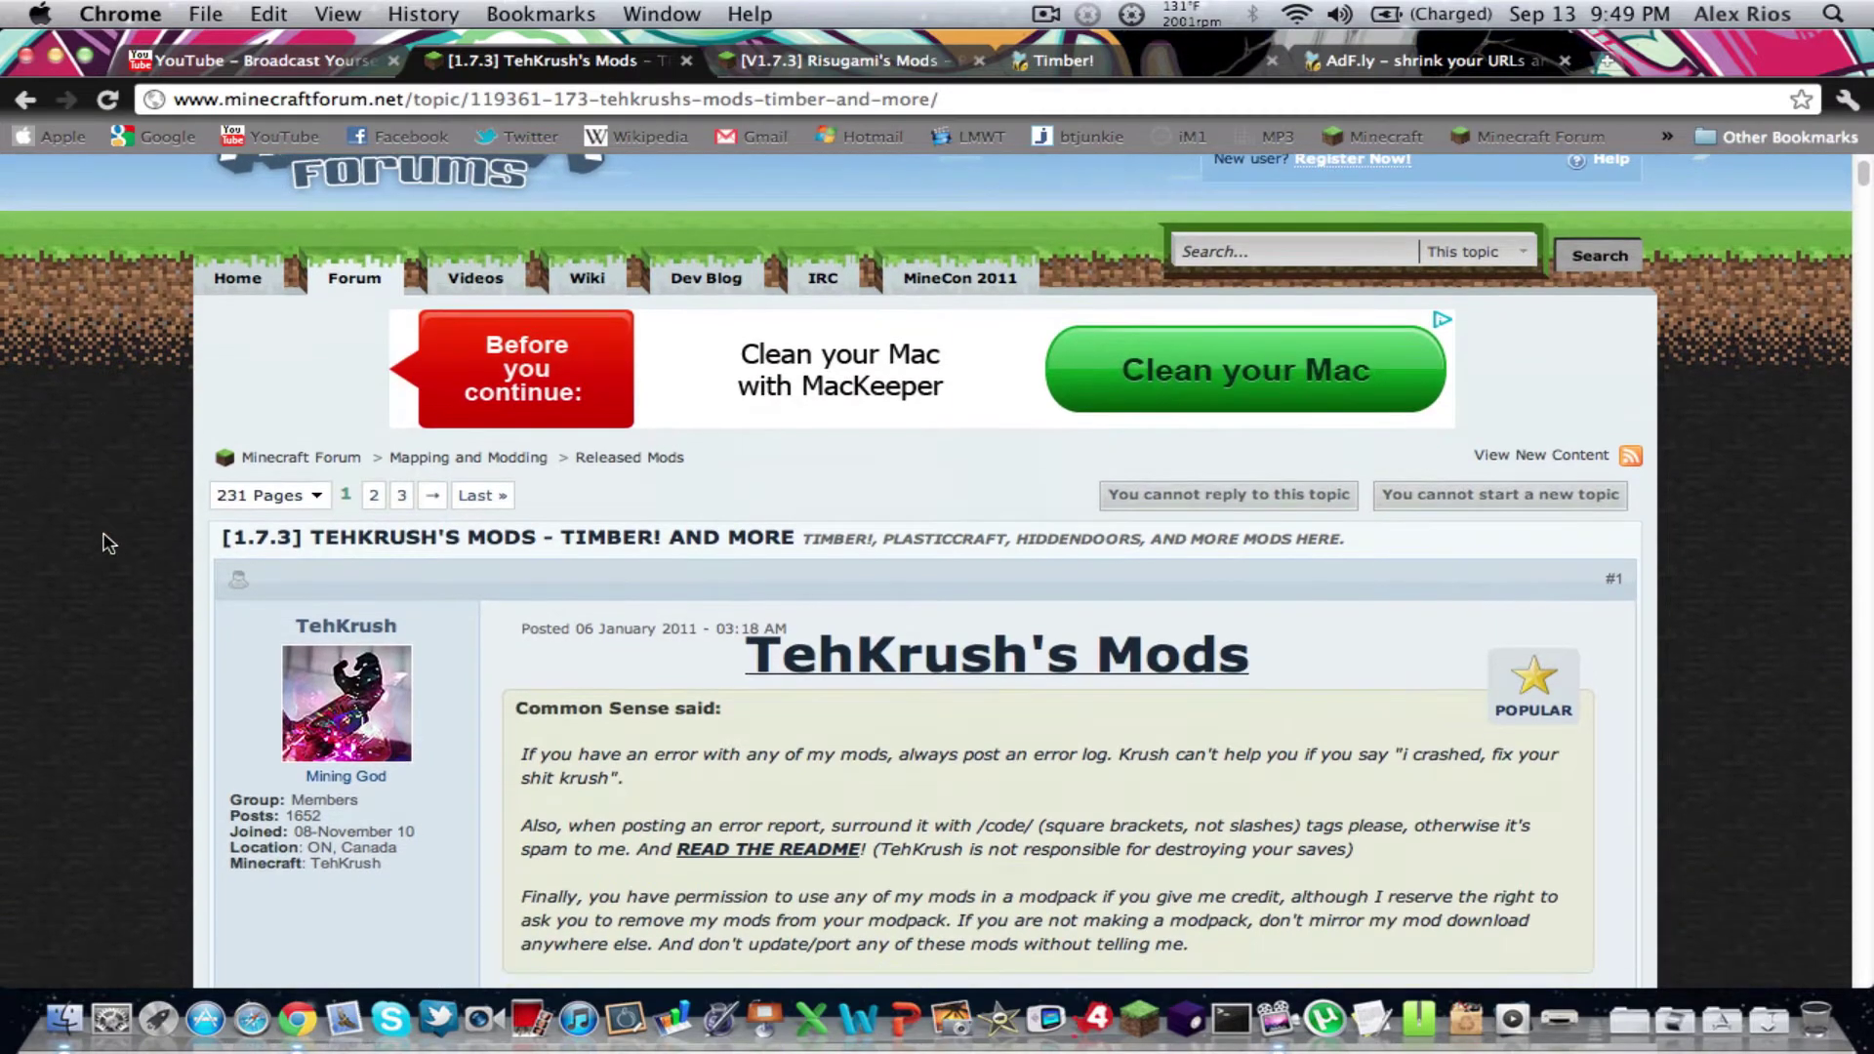
scroll(108, 543, "down", 3)
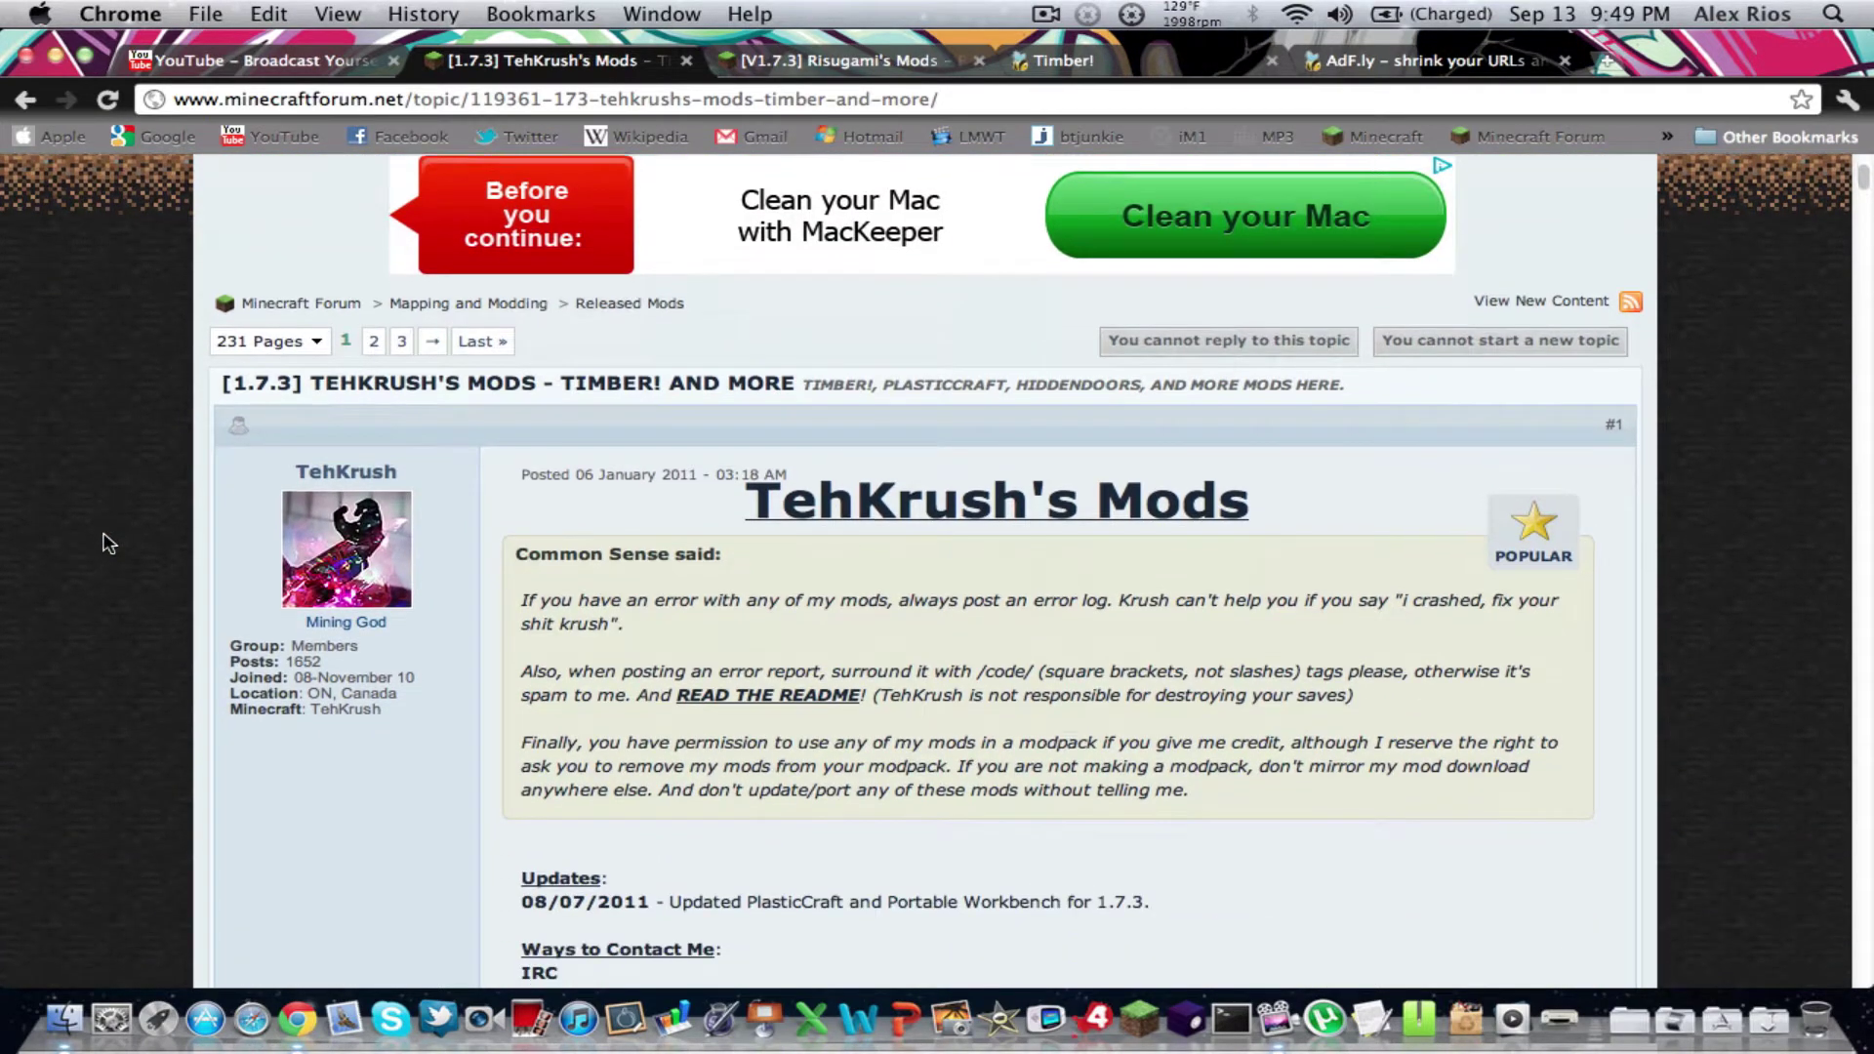
scroll(108, 542, "down", 5)
scroll(107, 542, "up", 10)
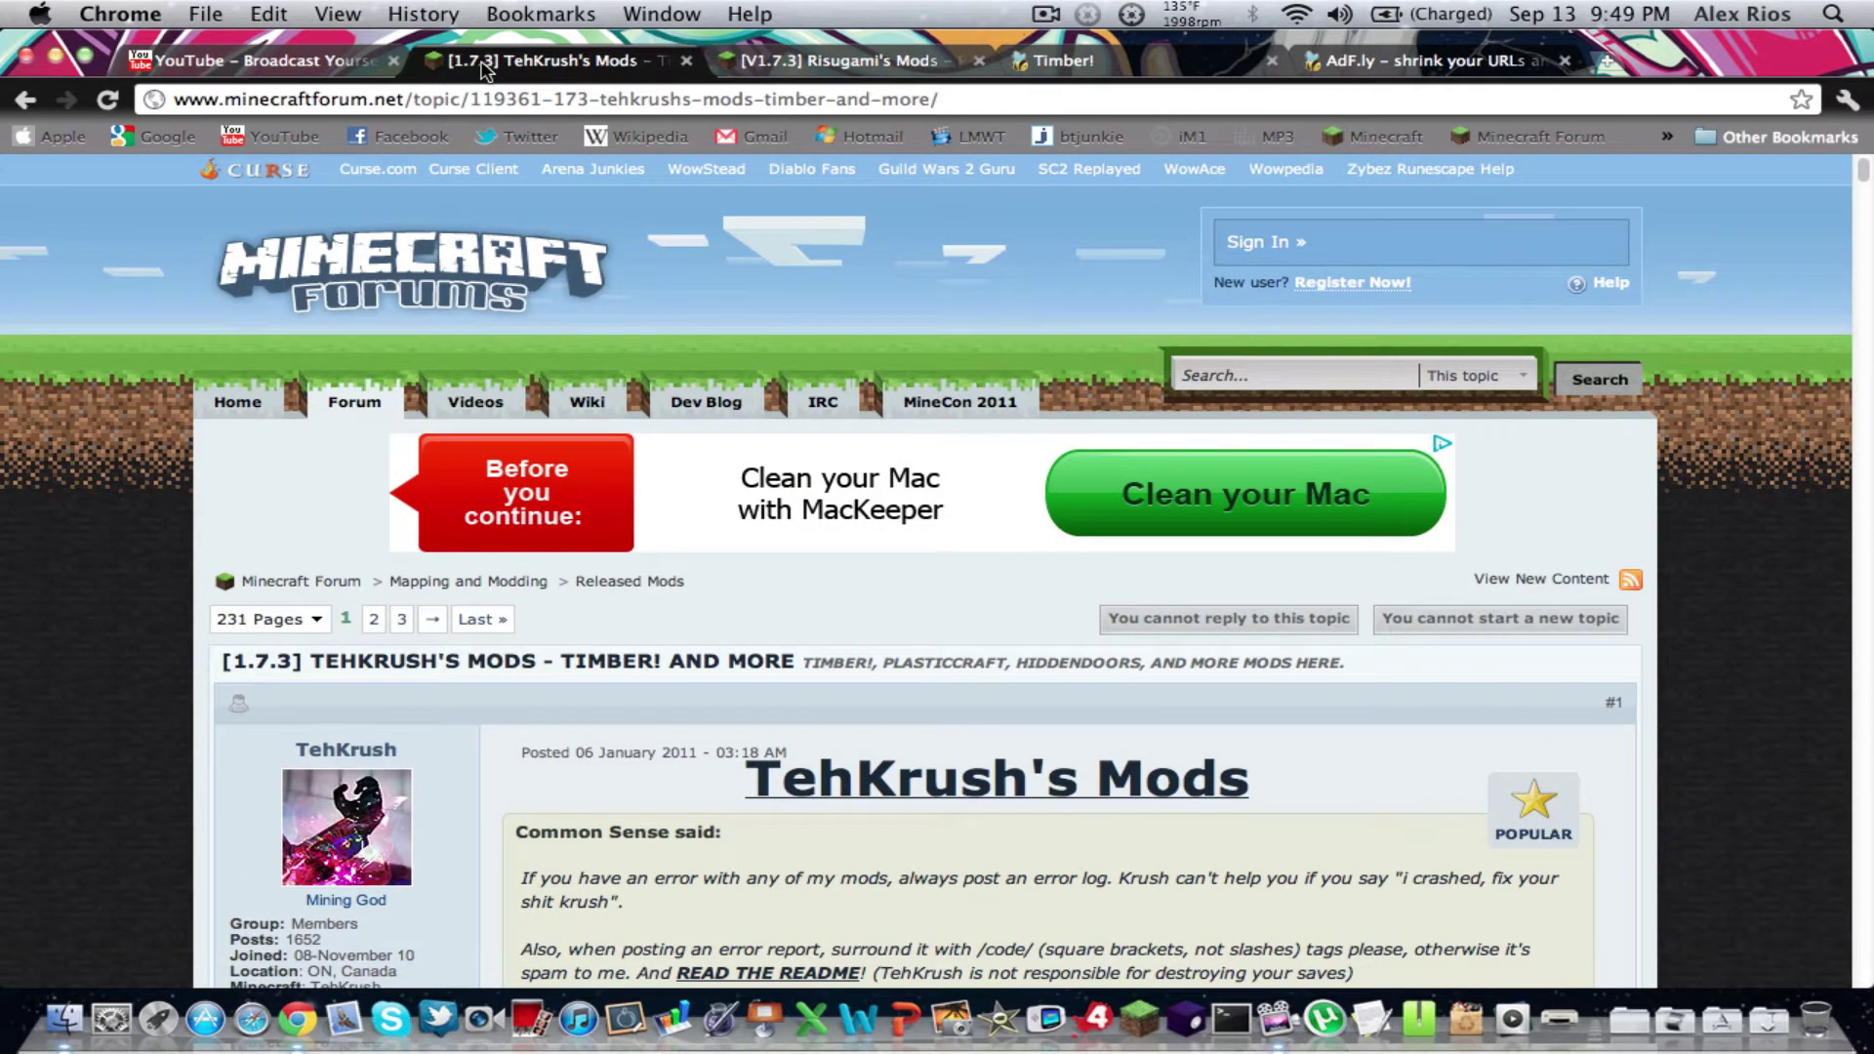
scroll(93, 556, "down", 2)
scroll(95, 557, "up", 2)
scroll(95, 613, "down", 20)
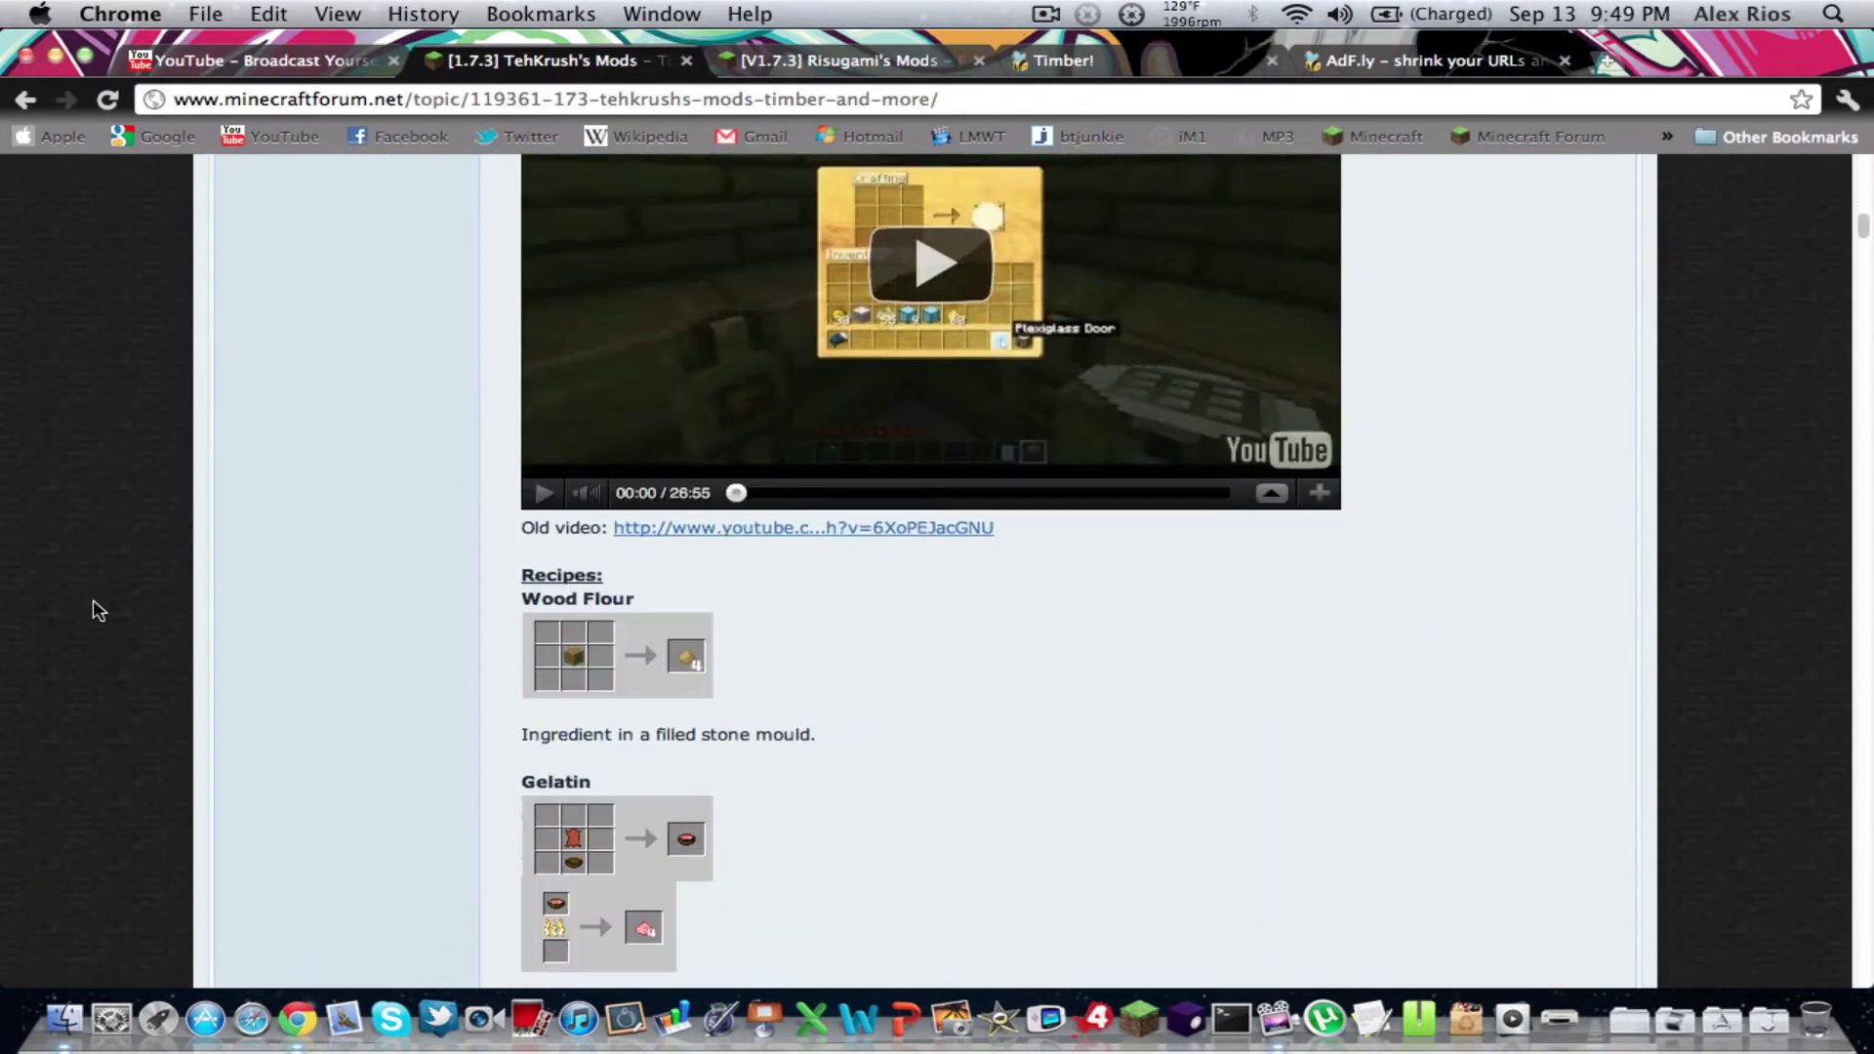
scroll(98, 610, "down", 20)
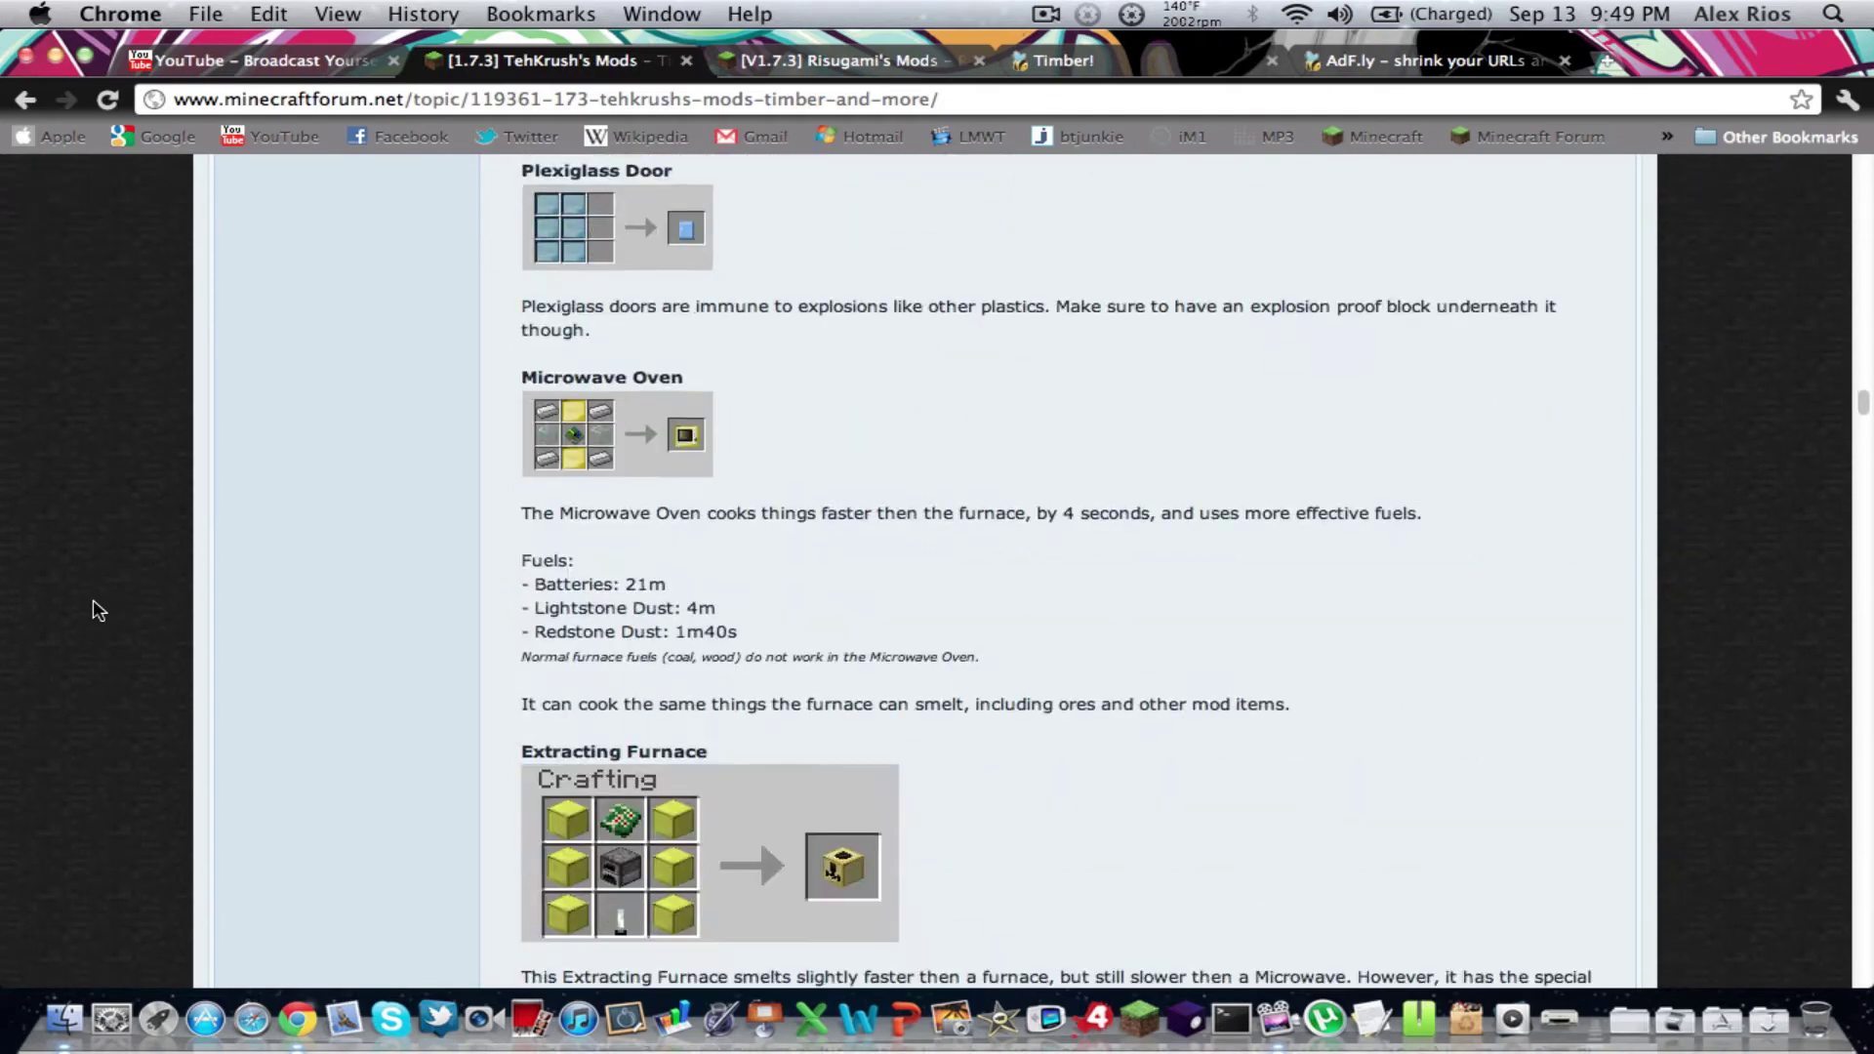
scroll(98, 610, "down", 20)
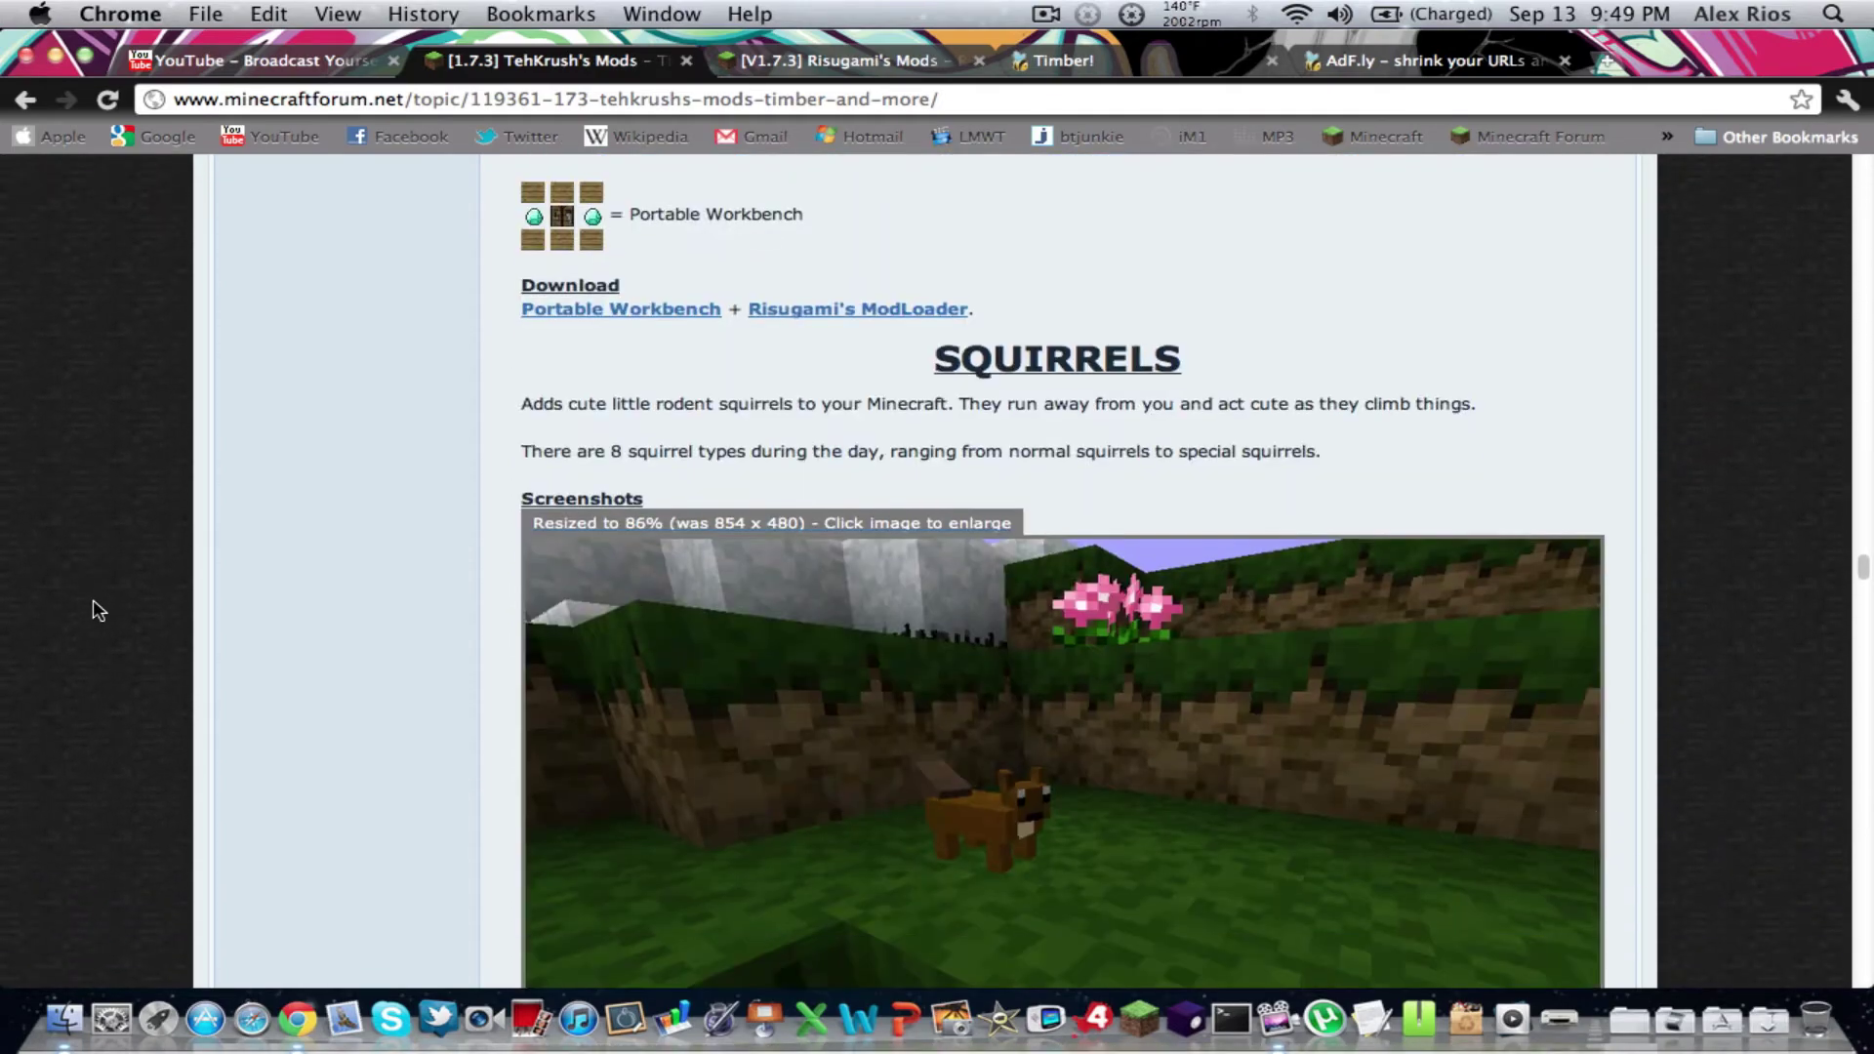
scroll(99, 610, "down", 20)
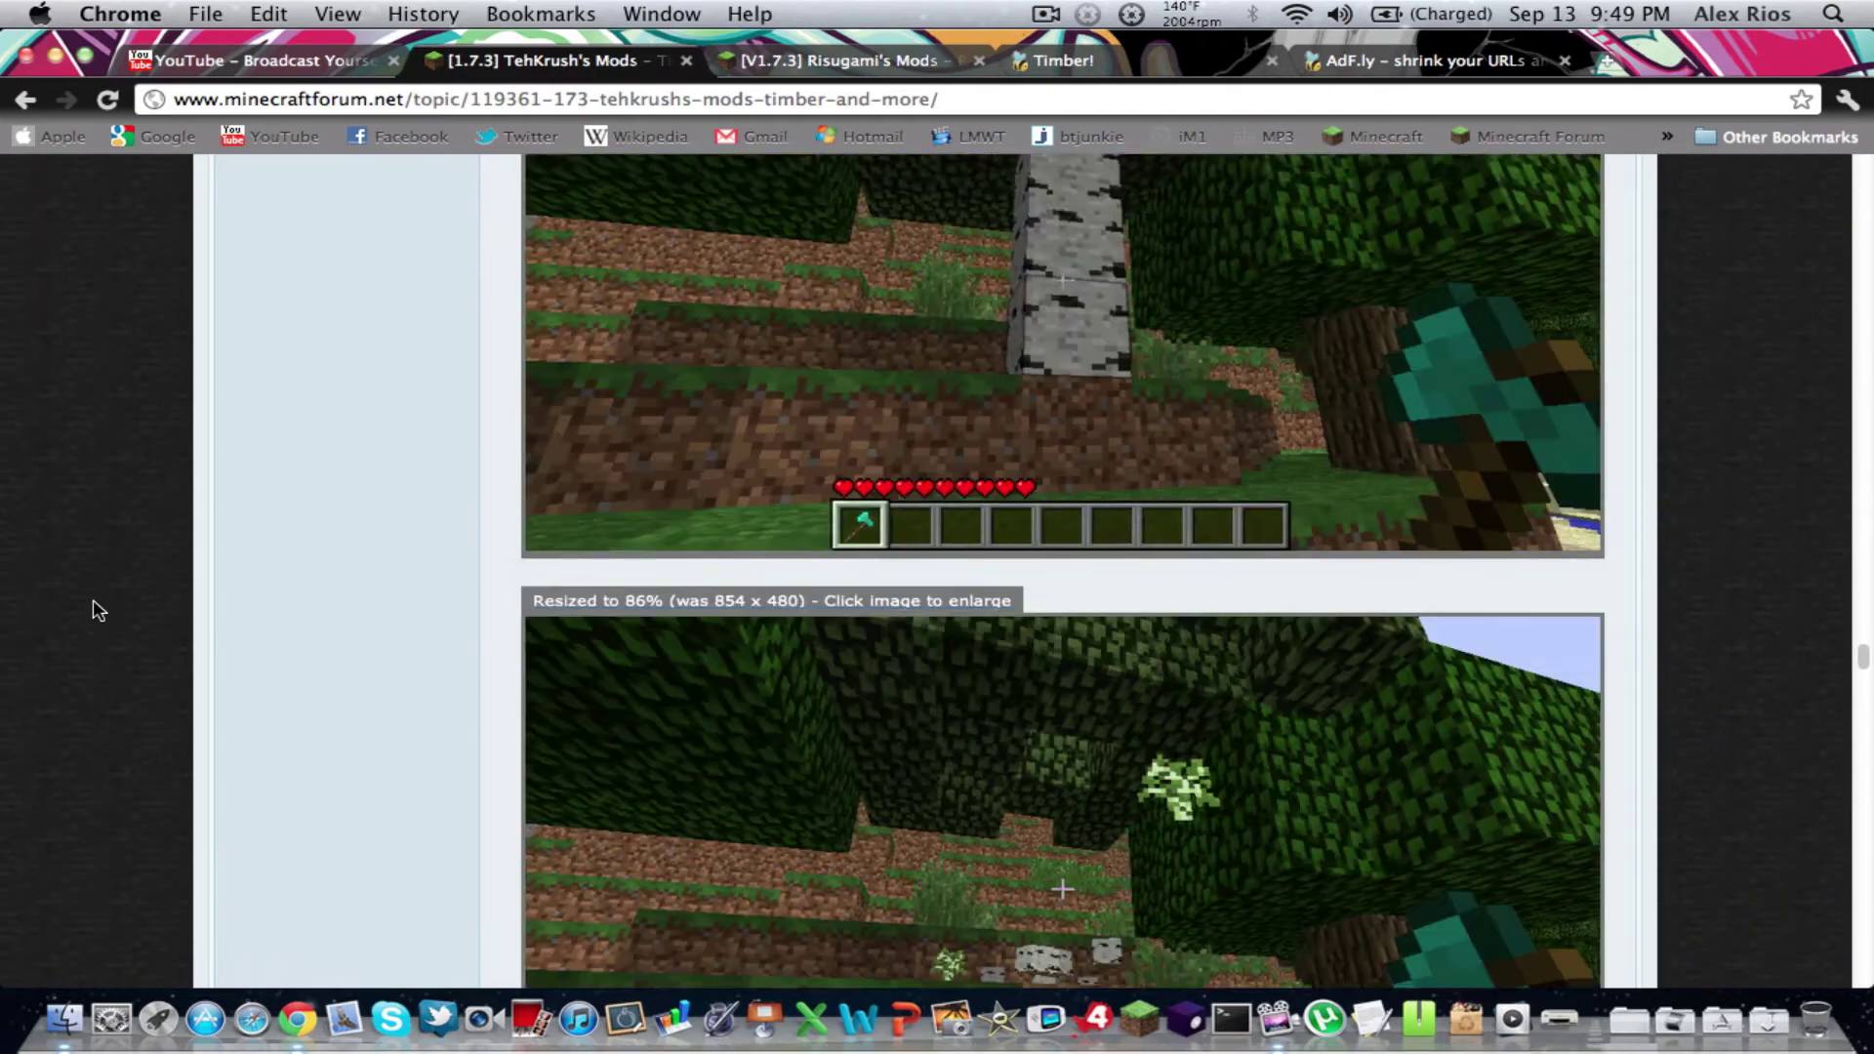
- Examine the TIMBER! section's description, screenshots and download links for Timber! and Risugami's ModLoader
scroll(99, 610, "up", 10)
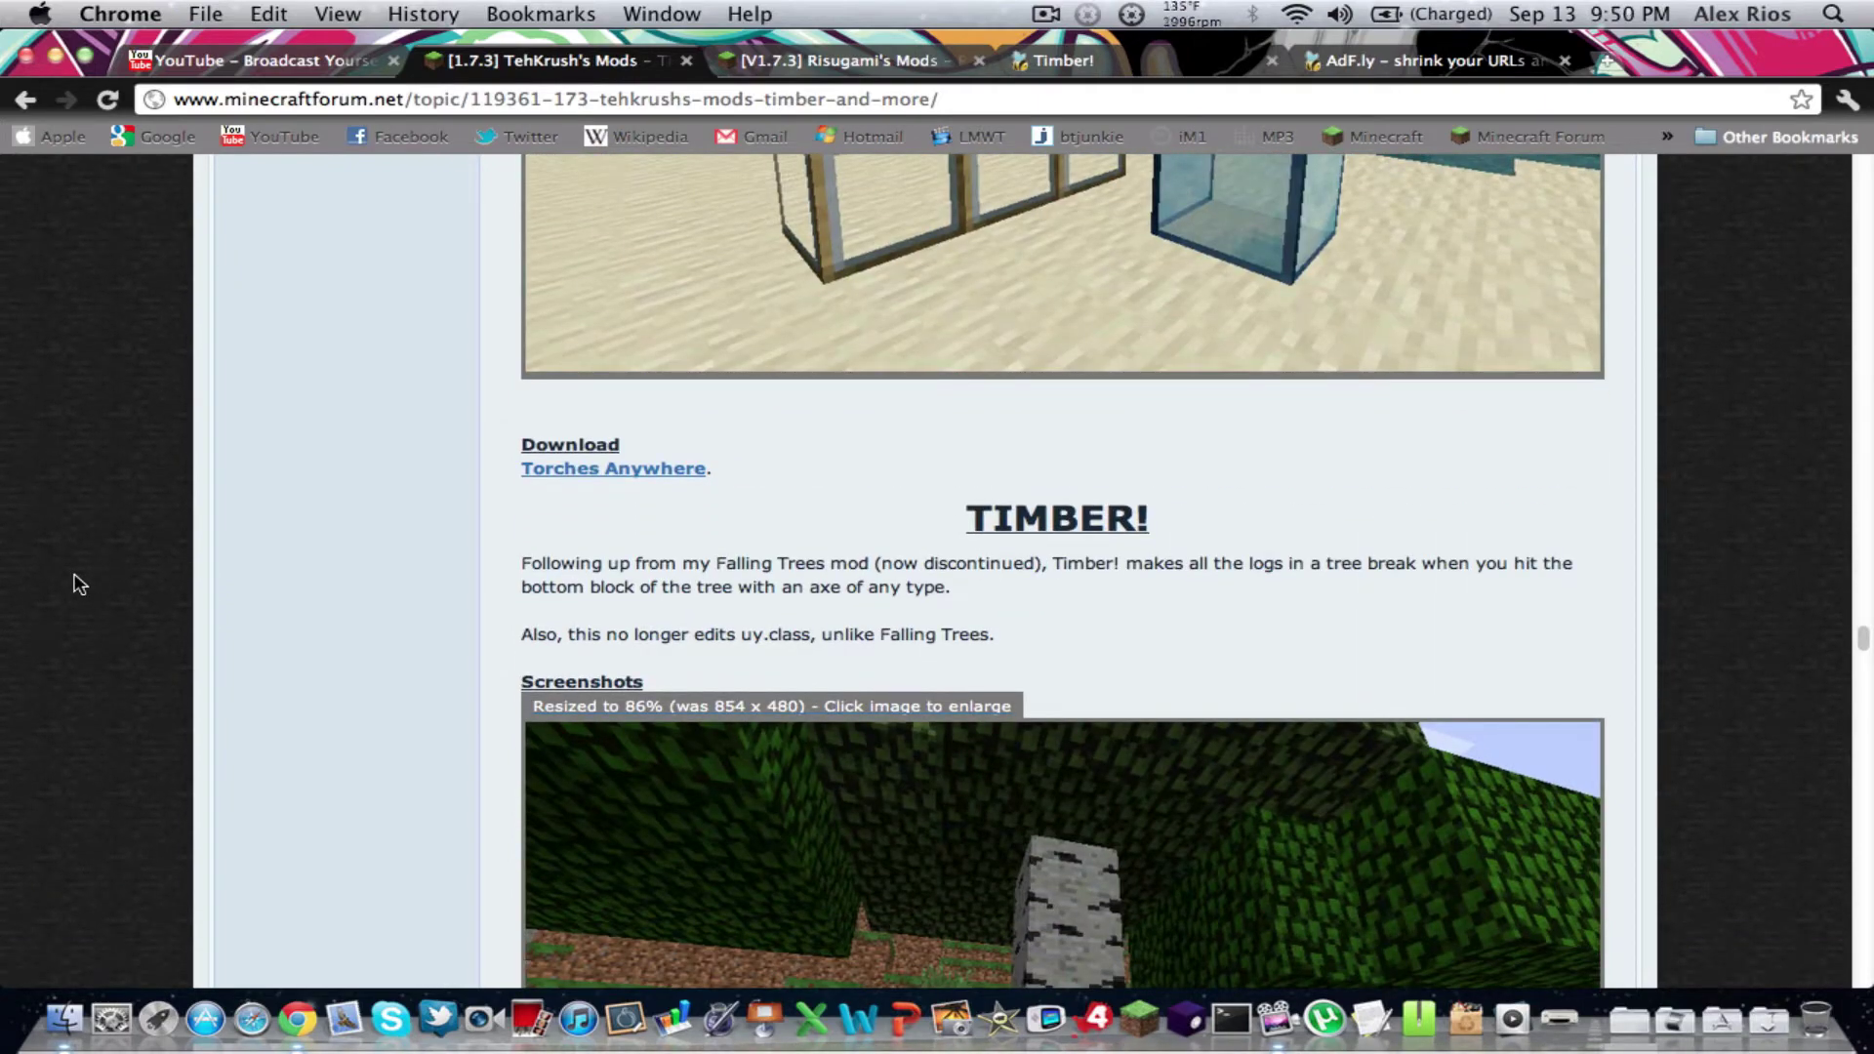
scroll(67, 571, "down", 2)
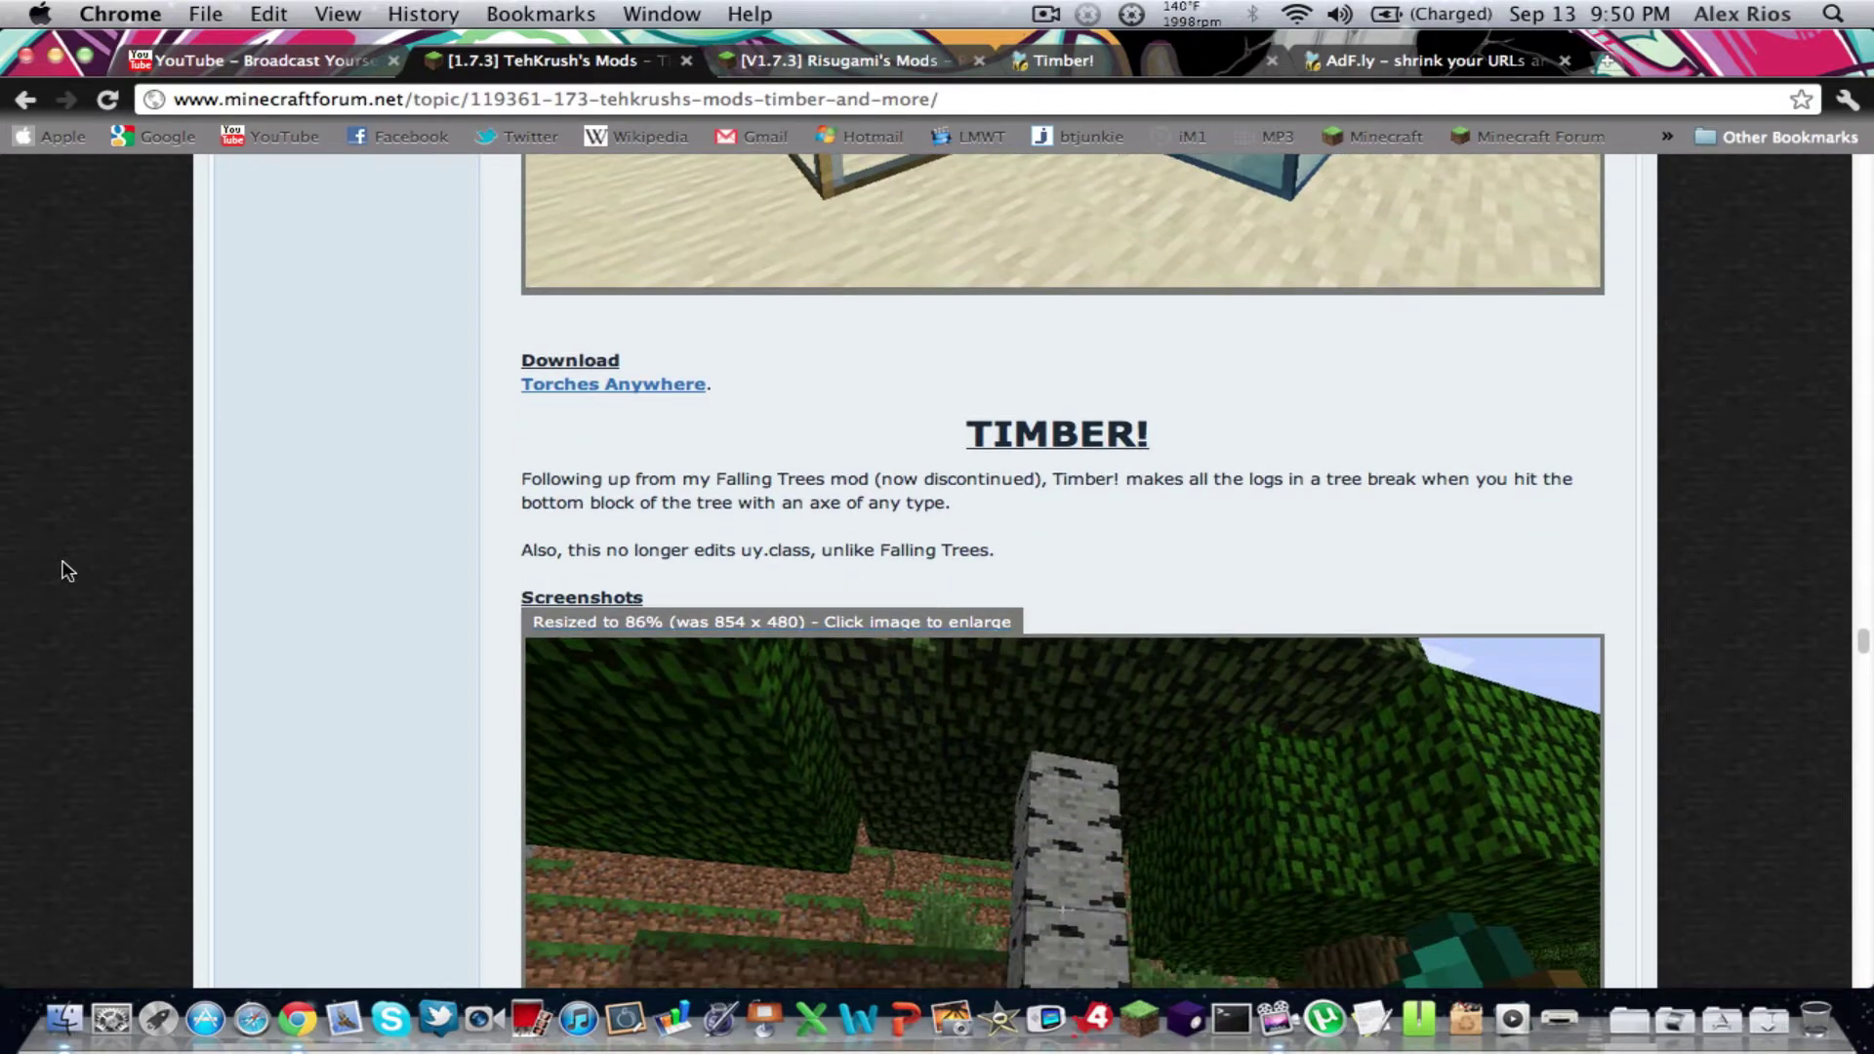
scroll(68, 571, "down", 13)
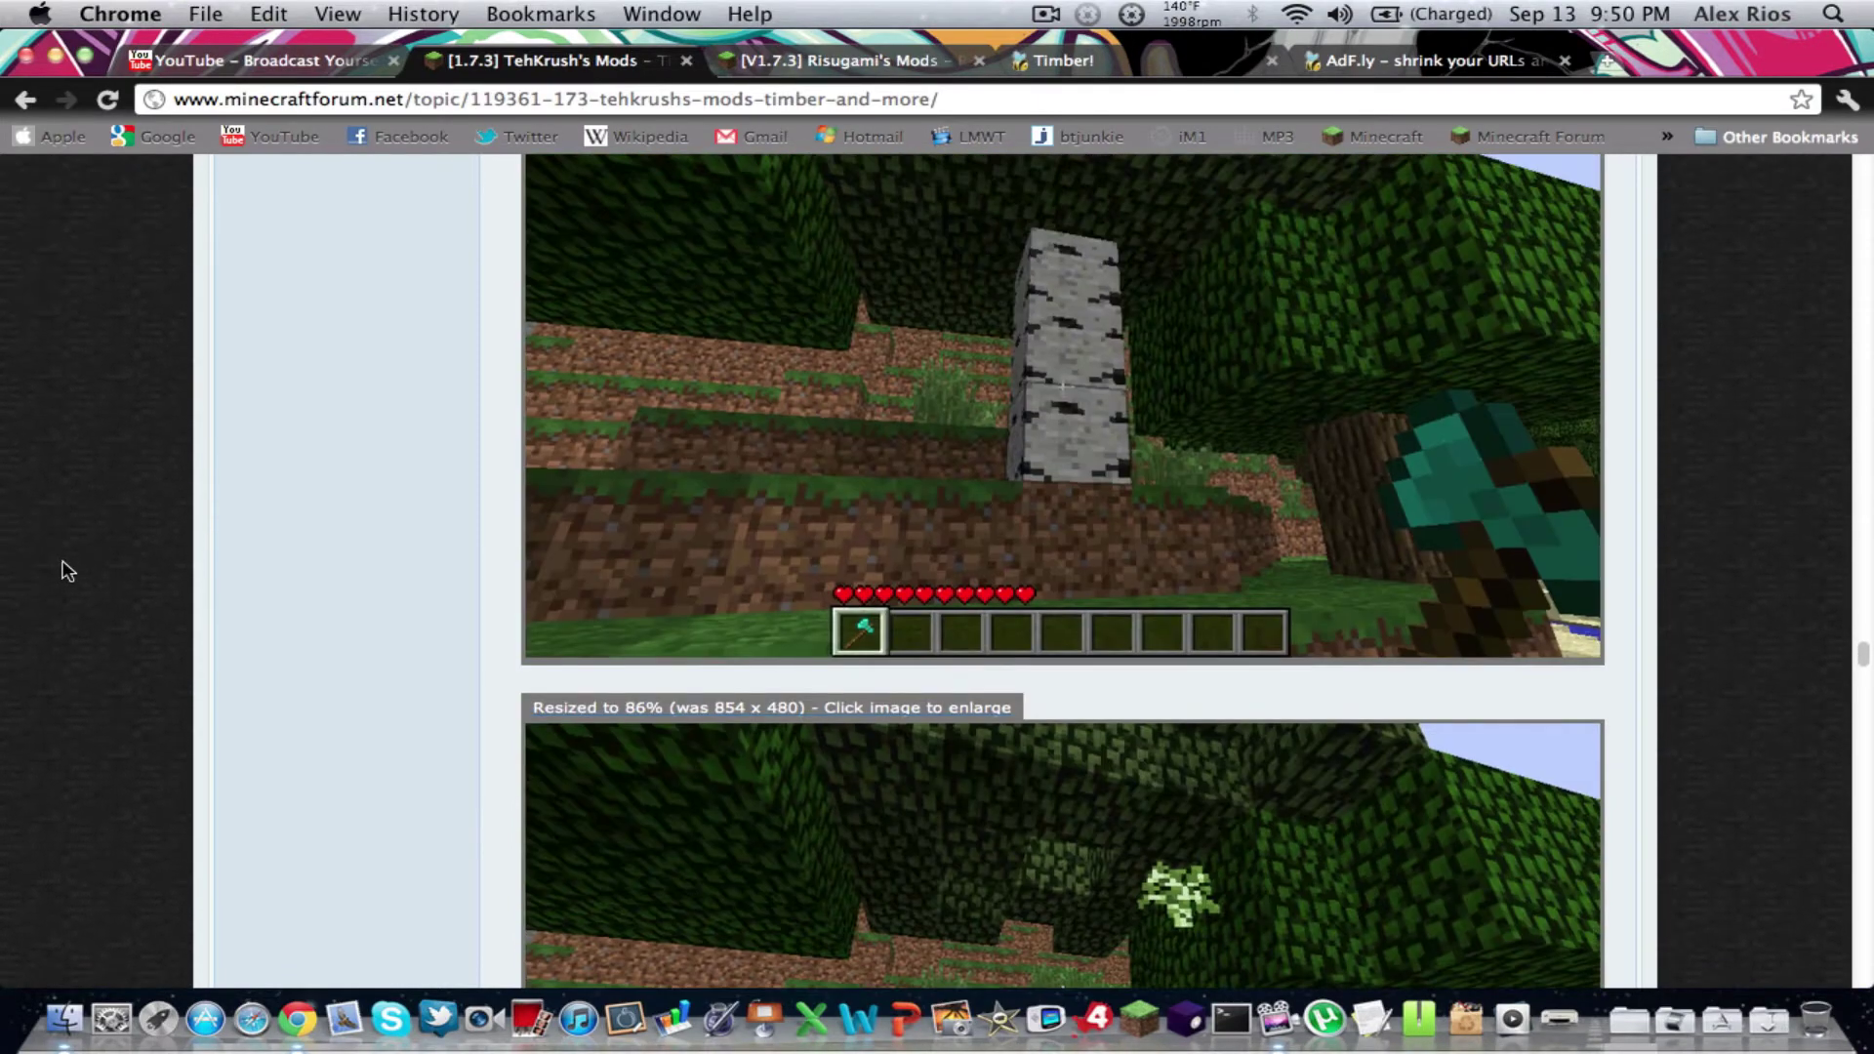
scroll(67, 571, "up", 10)
scroll(67, 571, "down", 20)
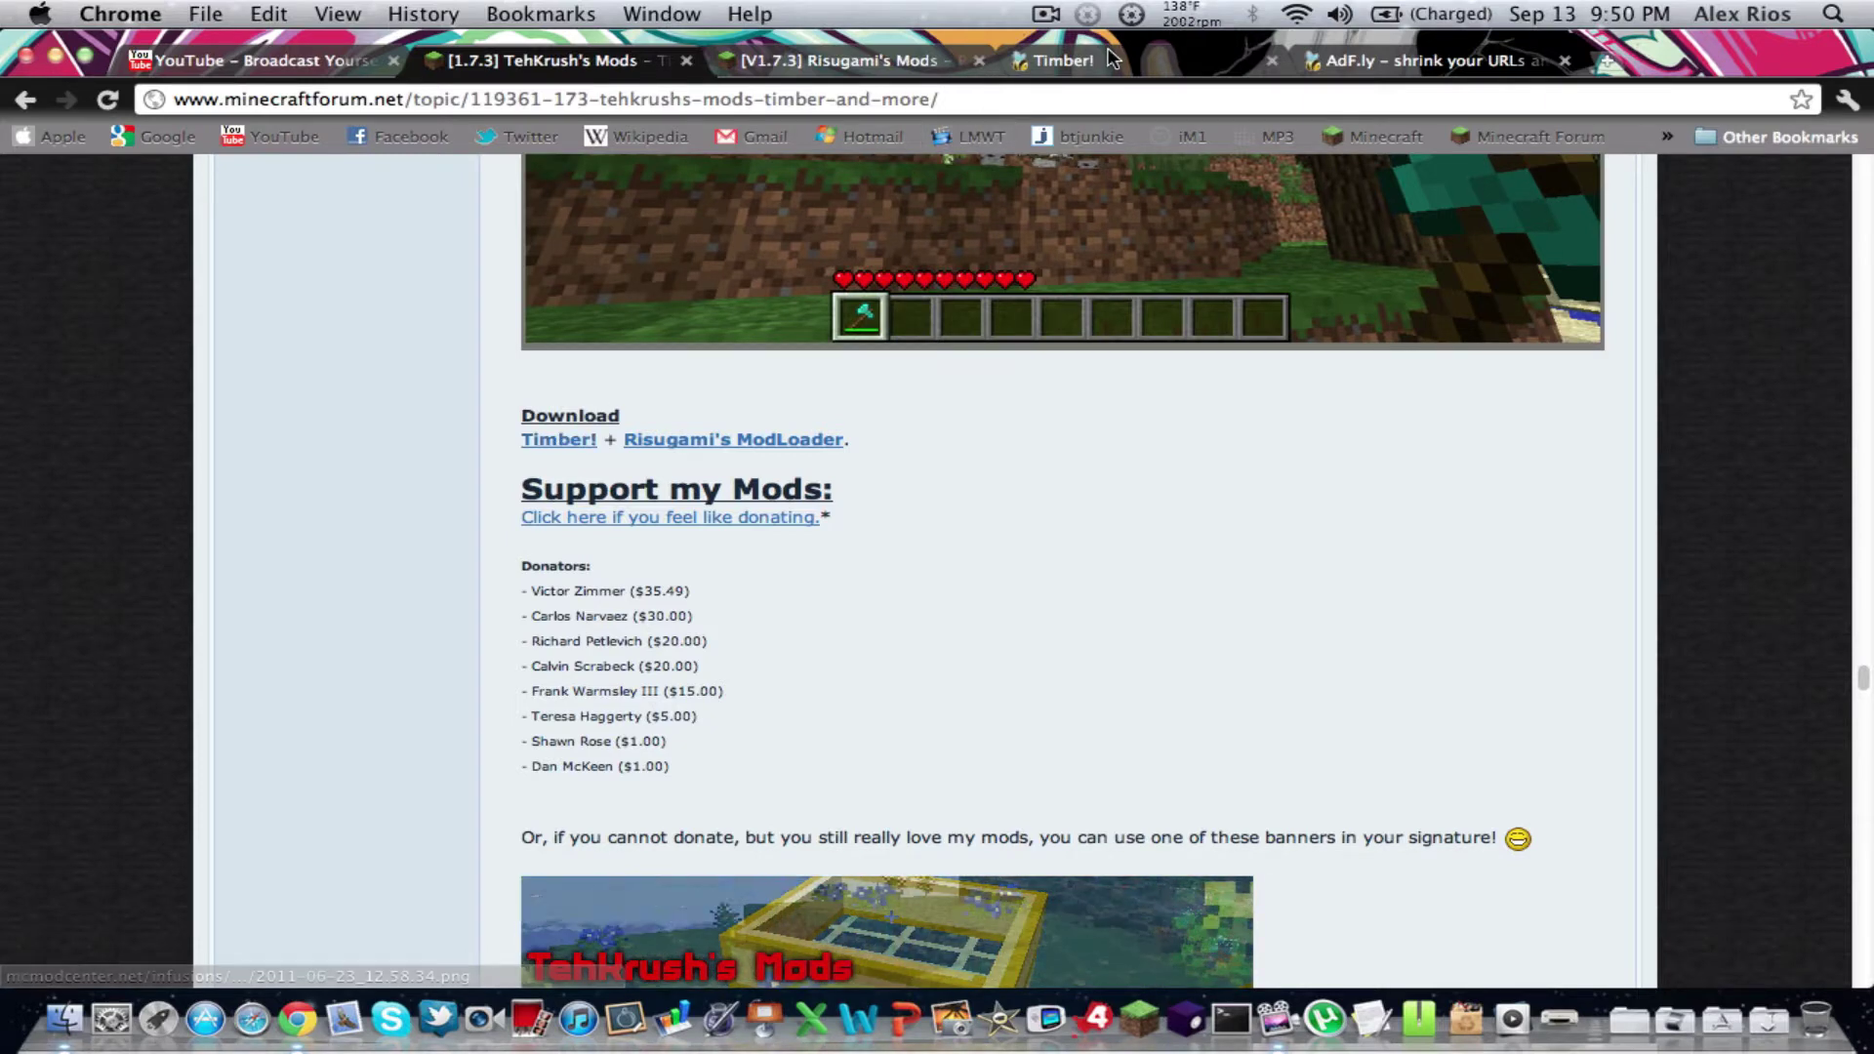
- Review the AdF.ly download pages for Timber! and ModLoader, comparing the TehKrush and Risugami forum threads that link to them
left_click(1063, 59)
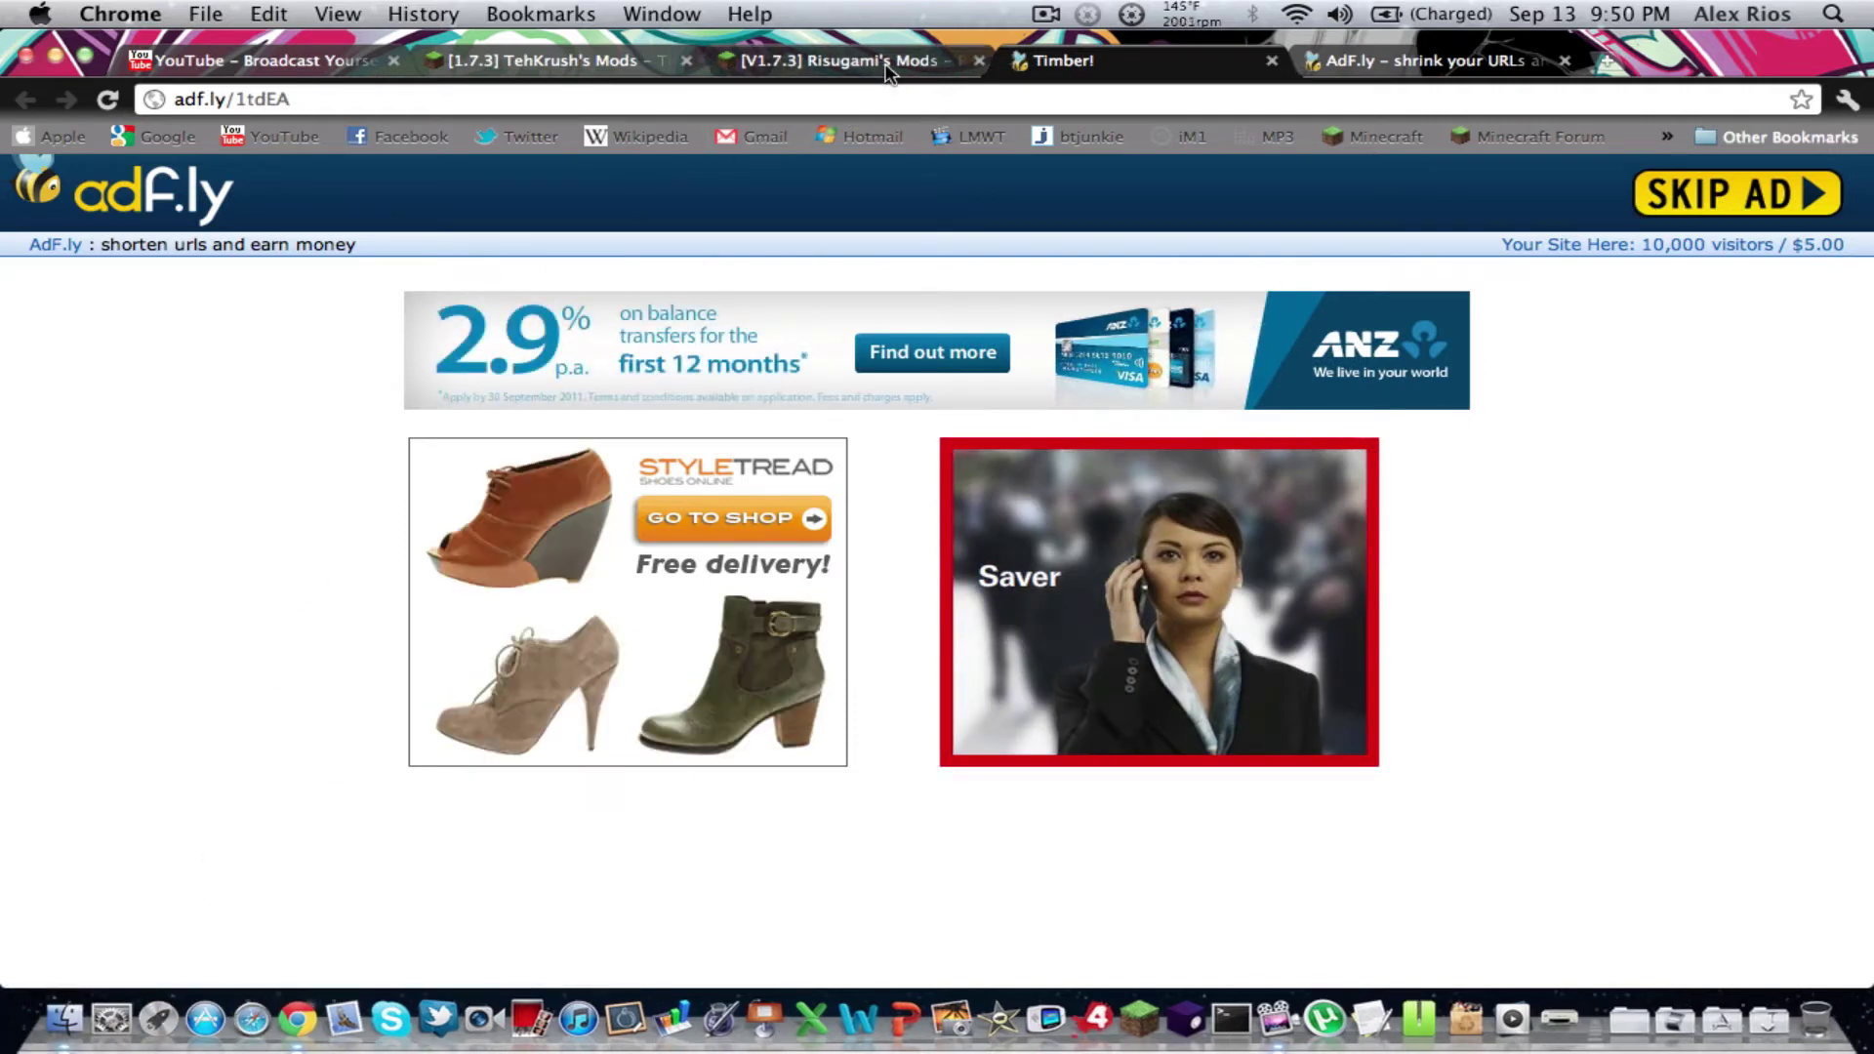
left_click(830, 59)
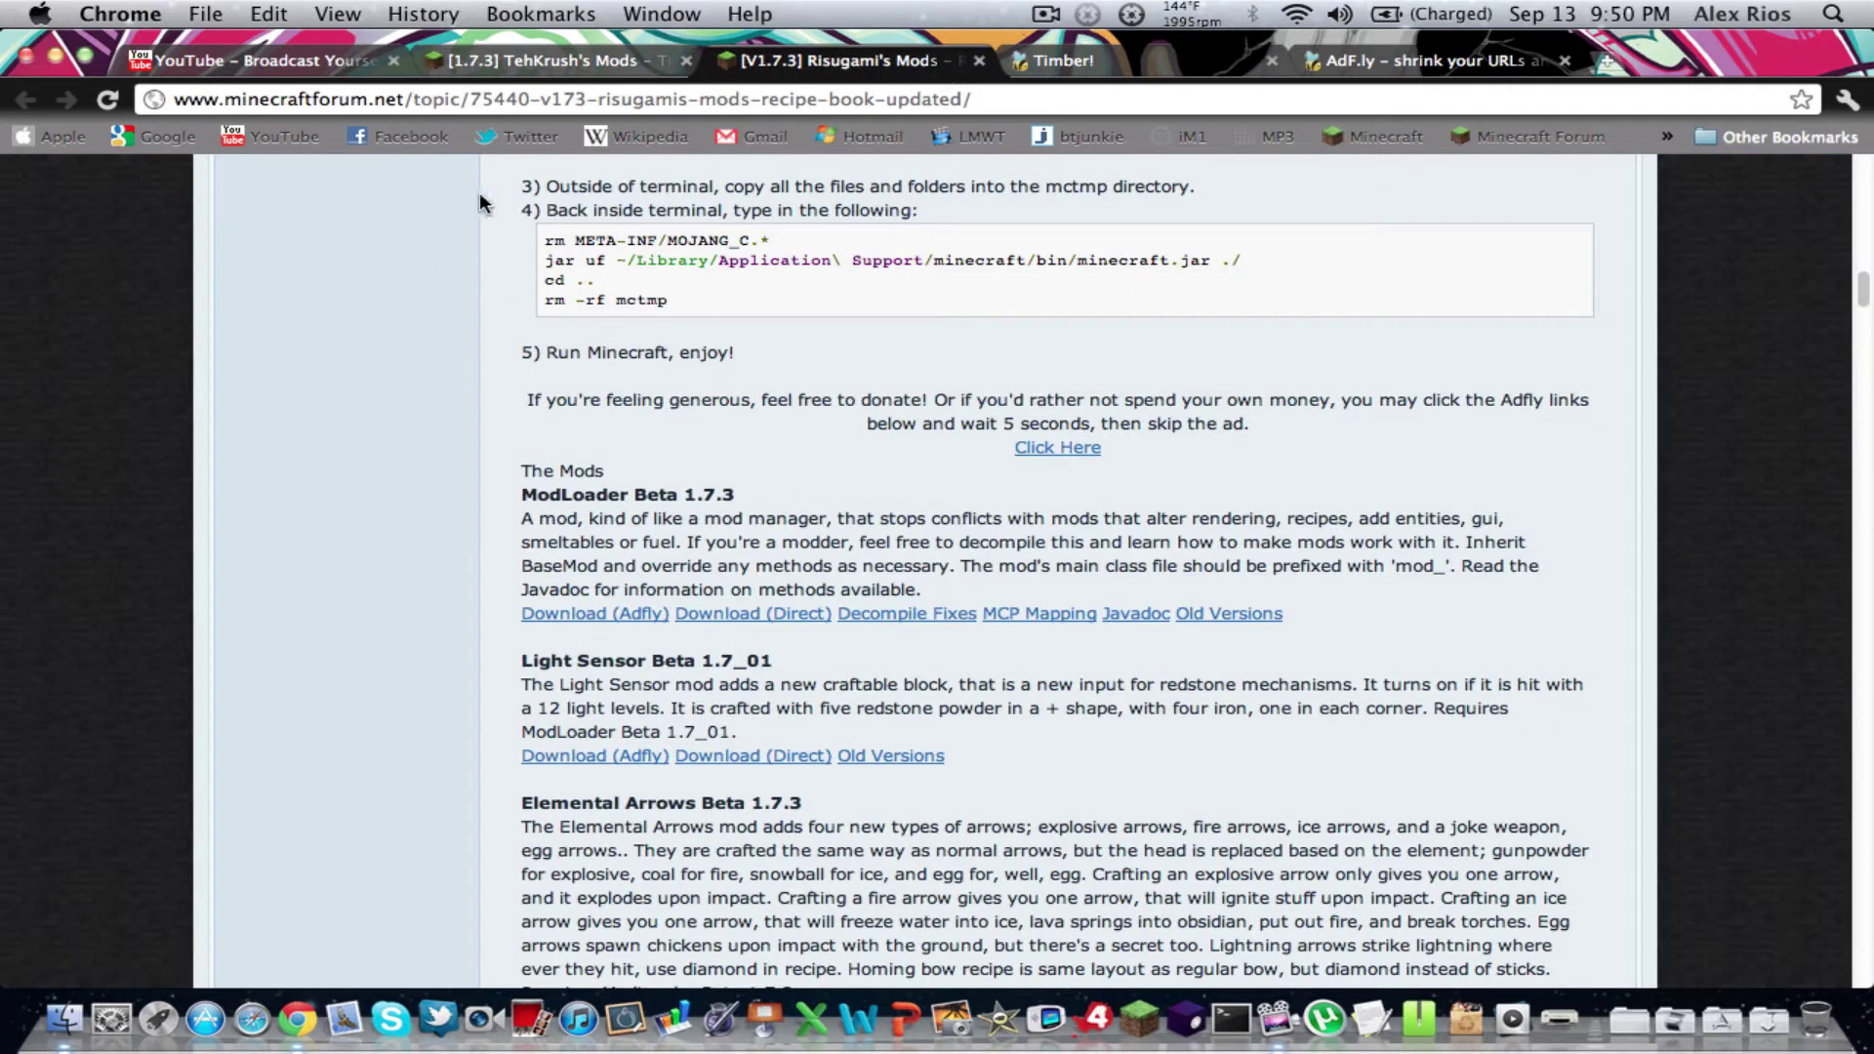
left_click(533, 67)
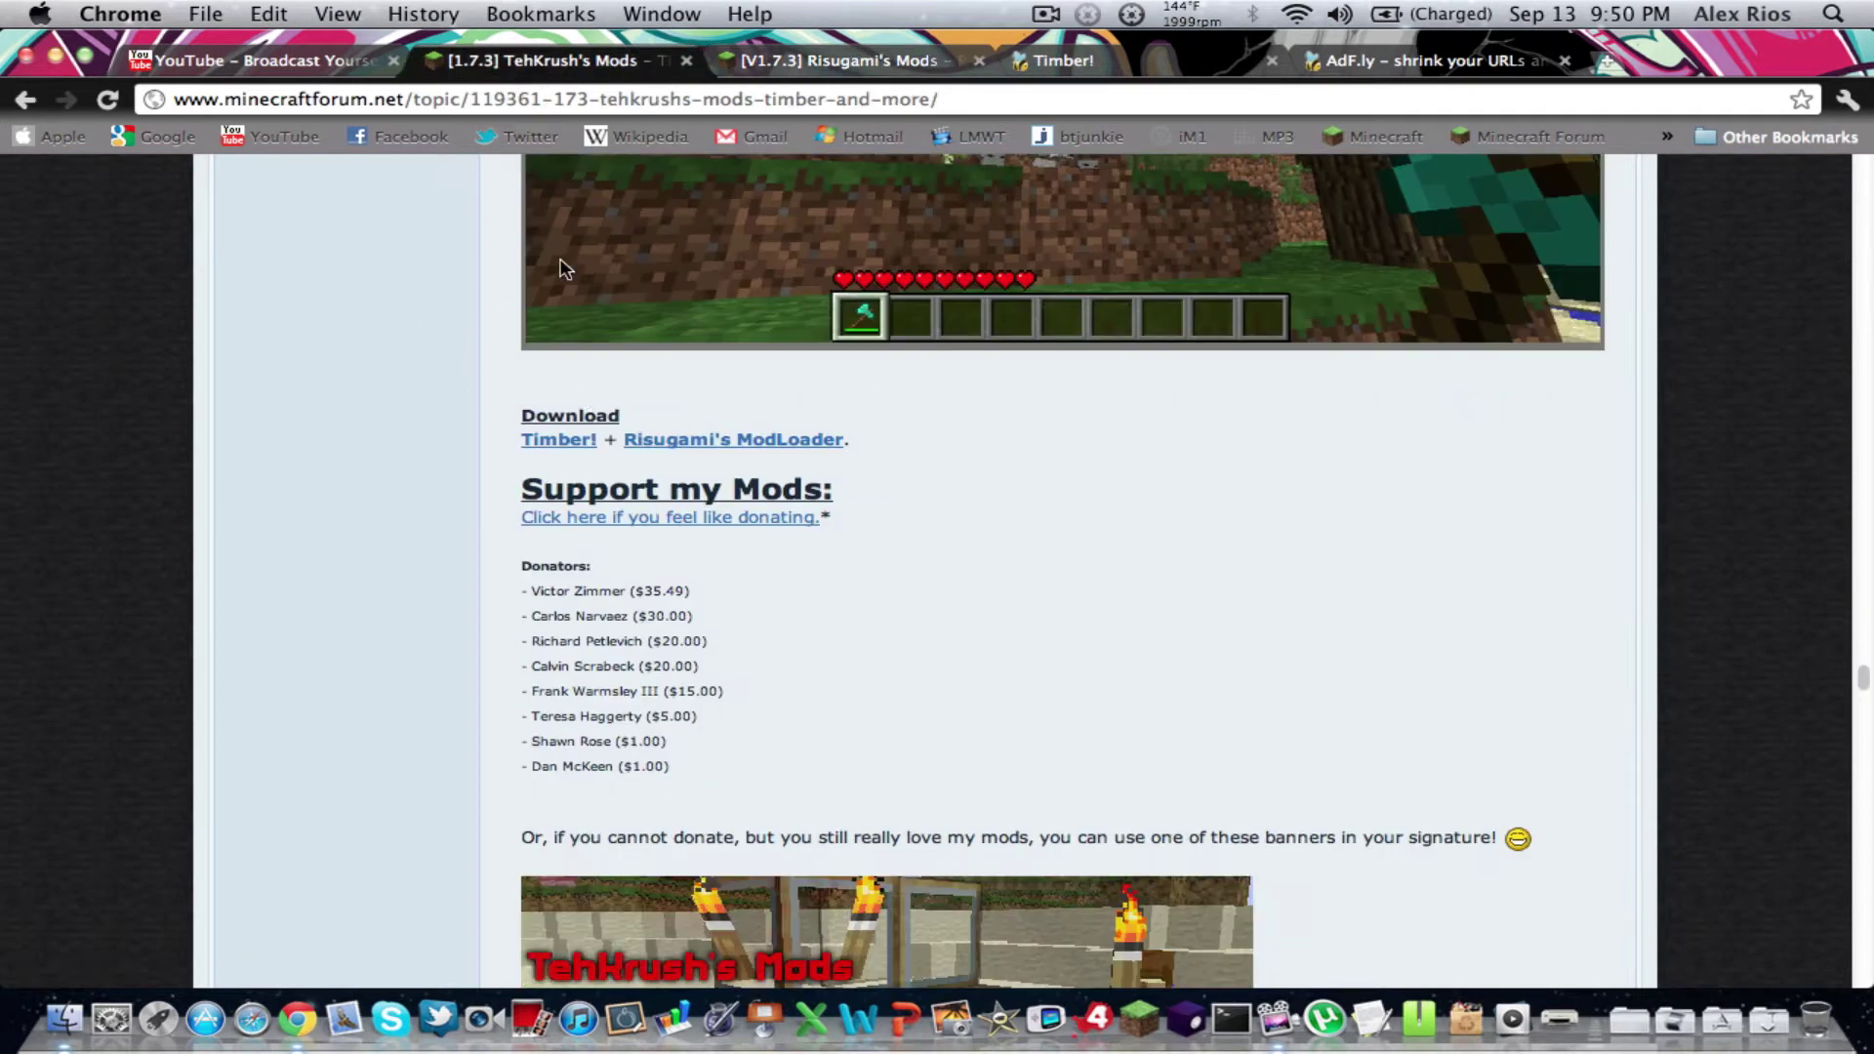
left_click(802, 57)
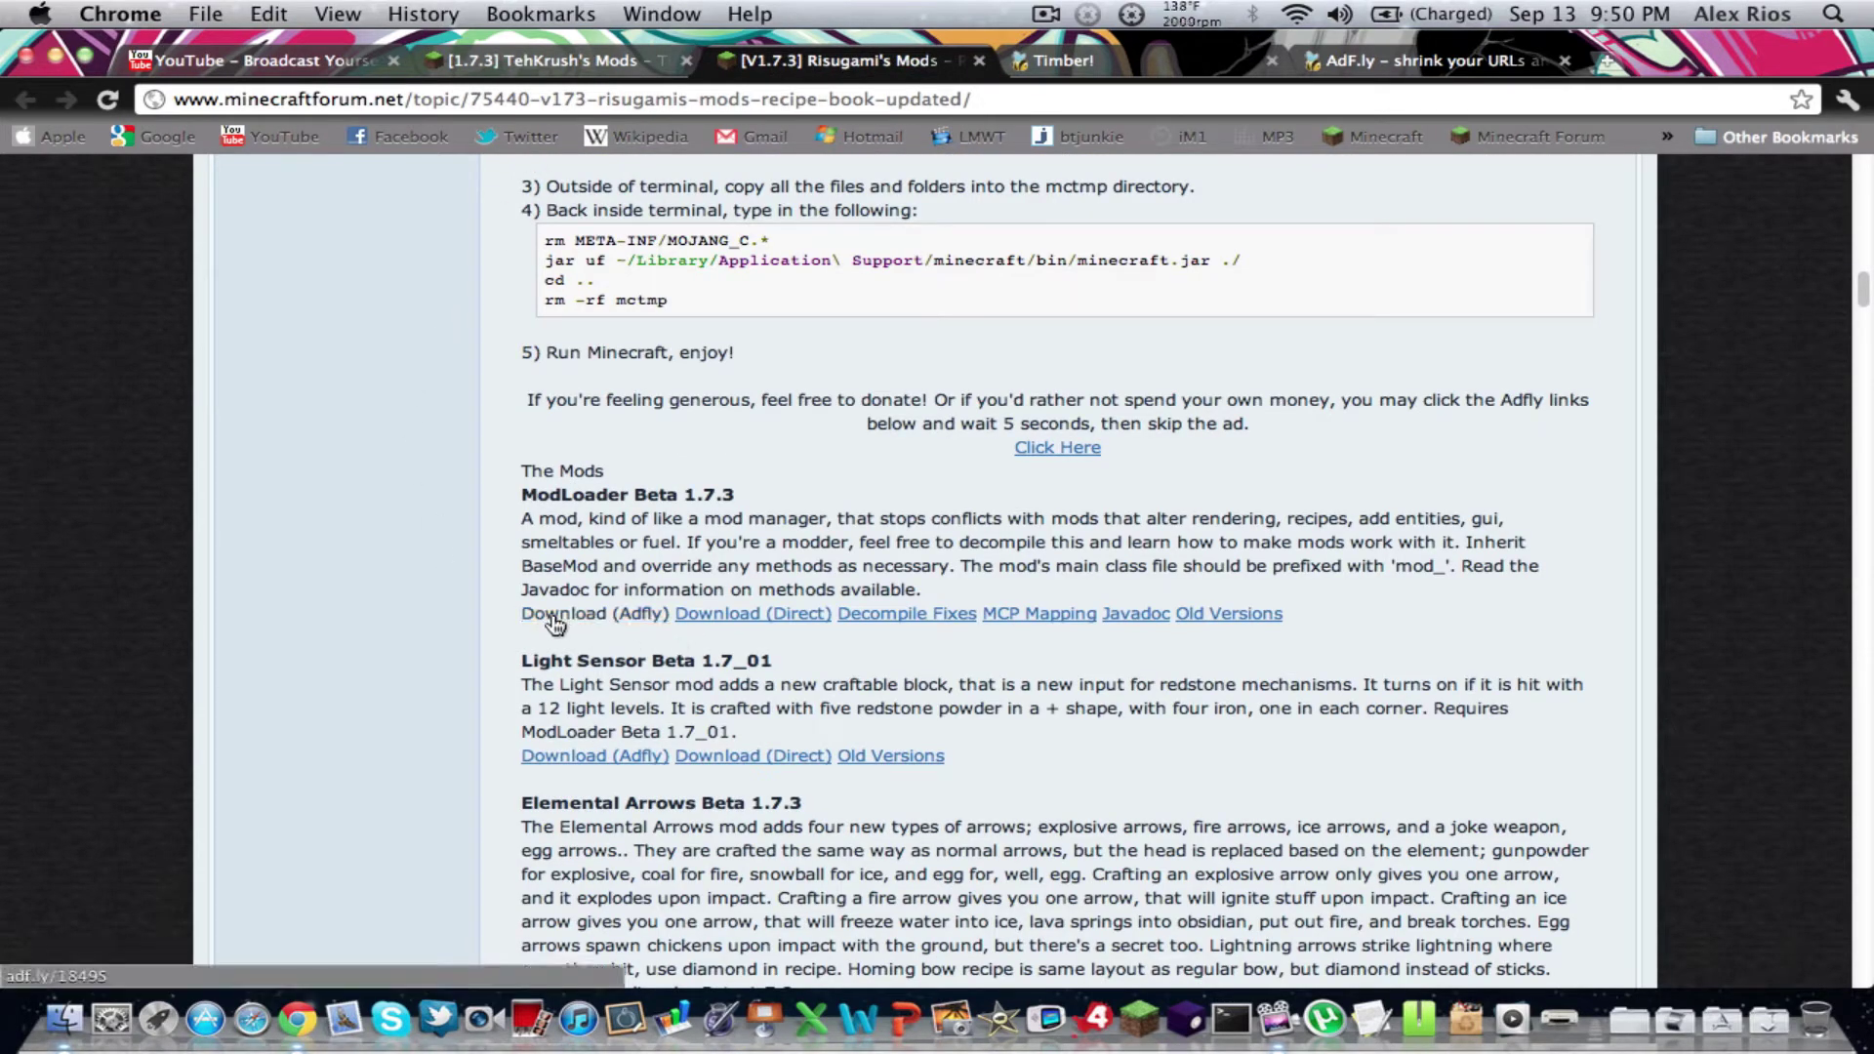
left_click(1440, 70)
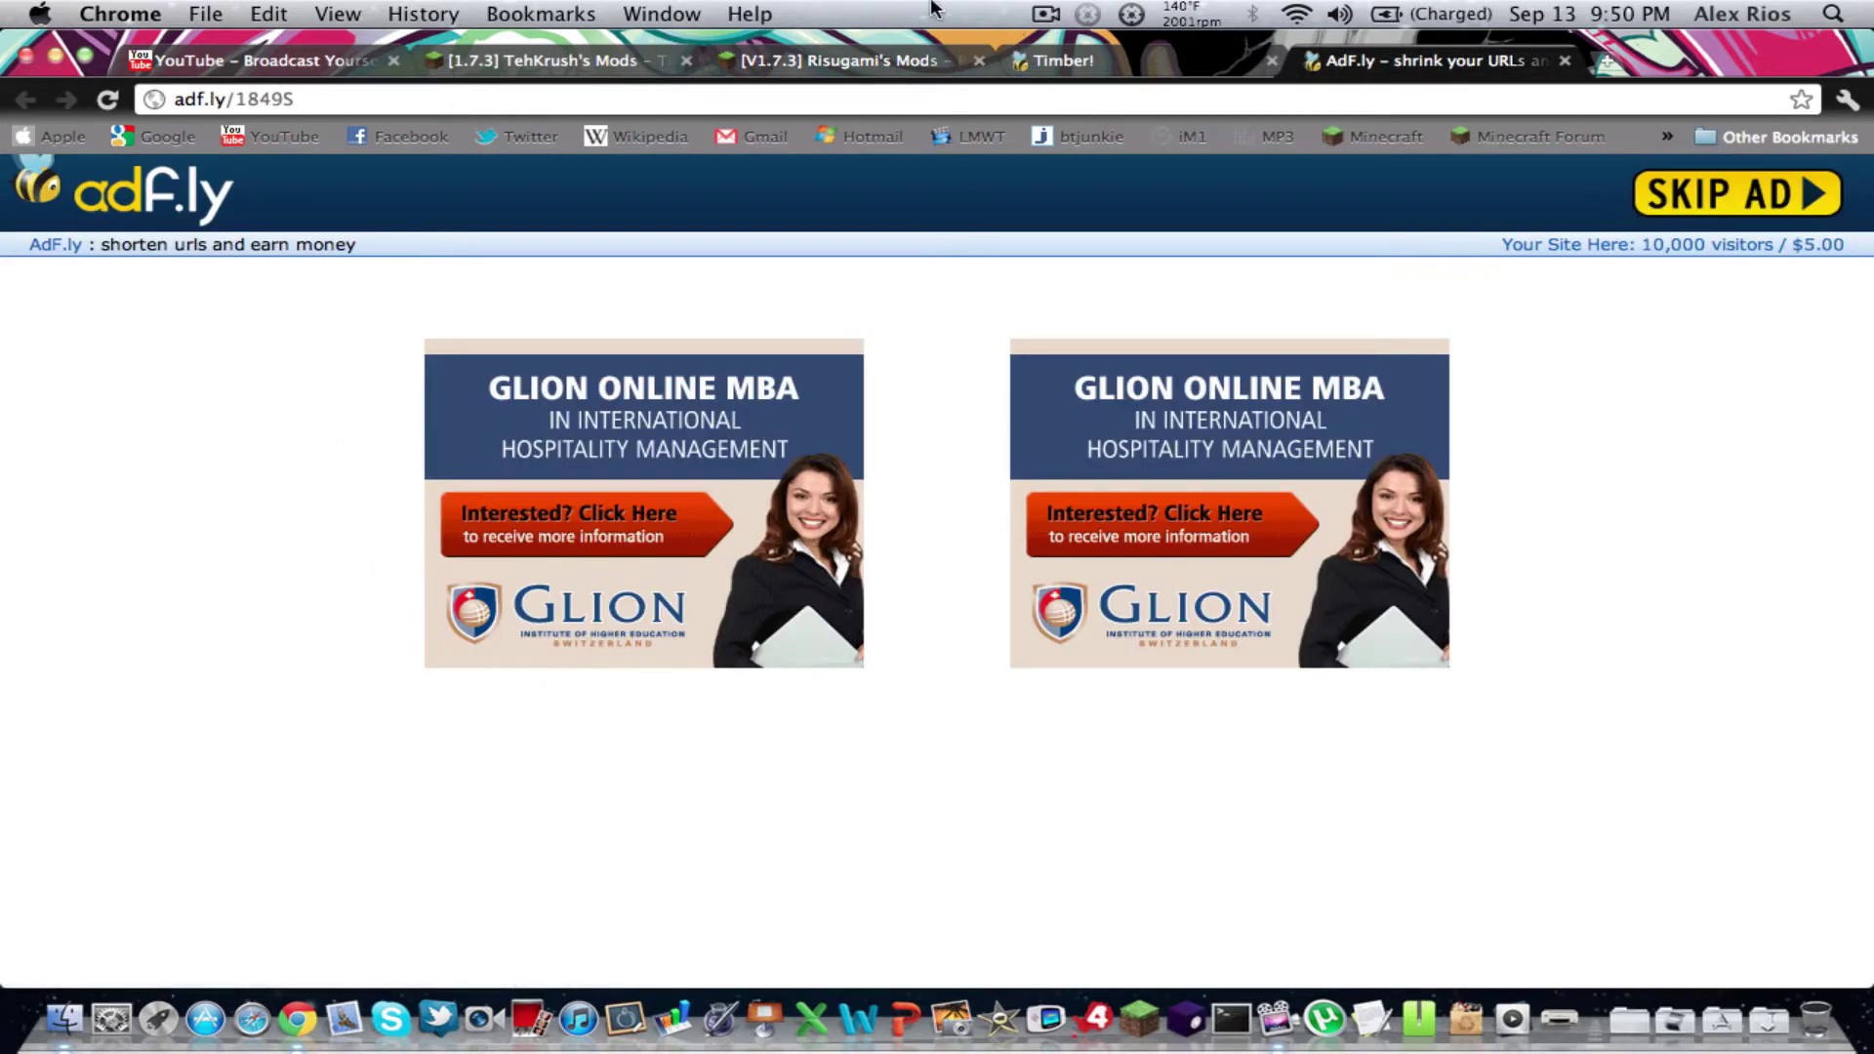
left_click(949, 62)
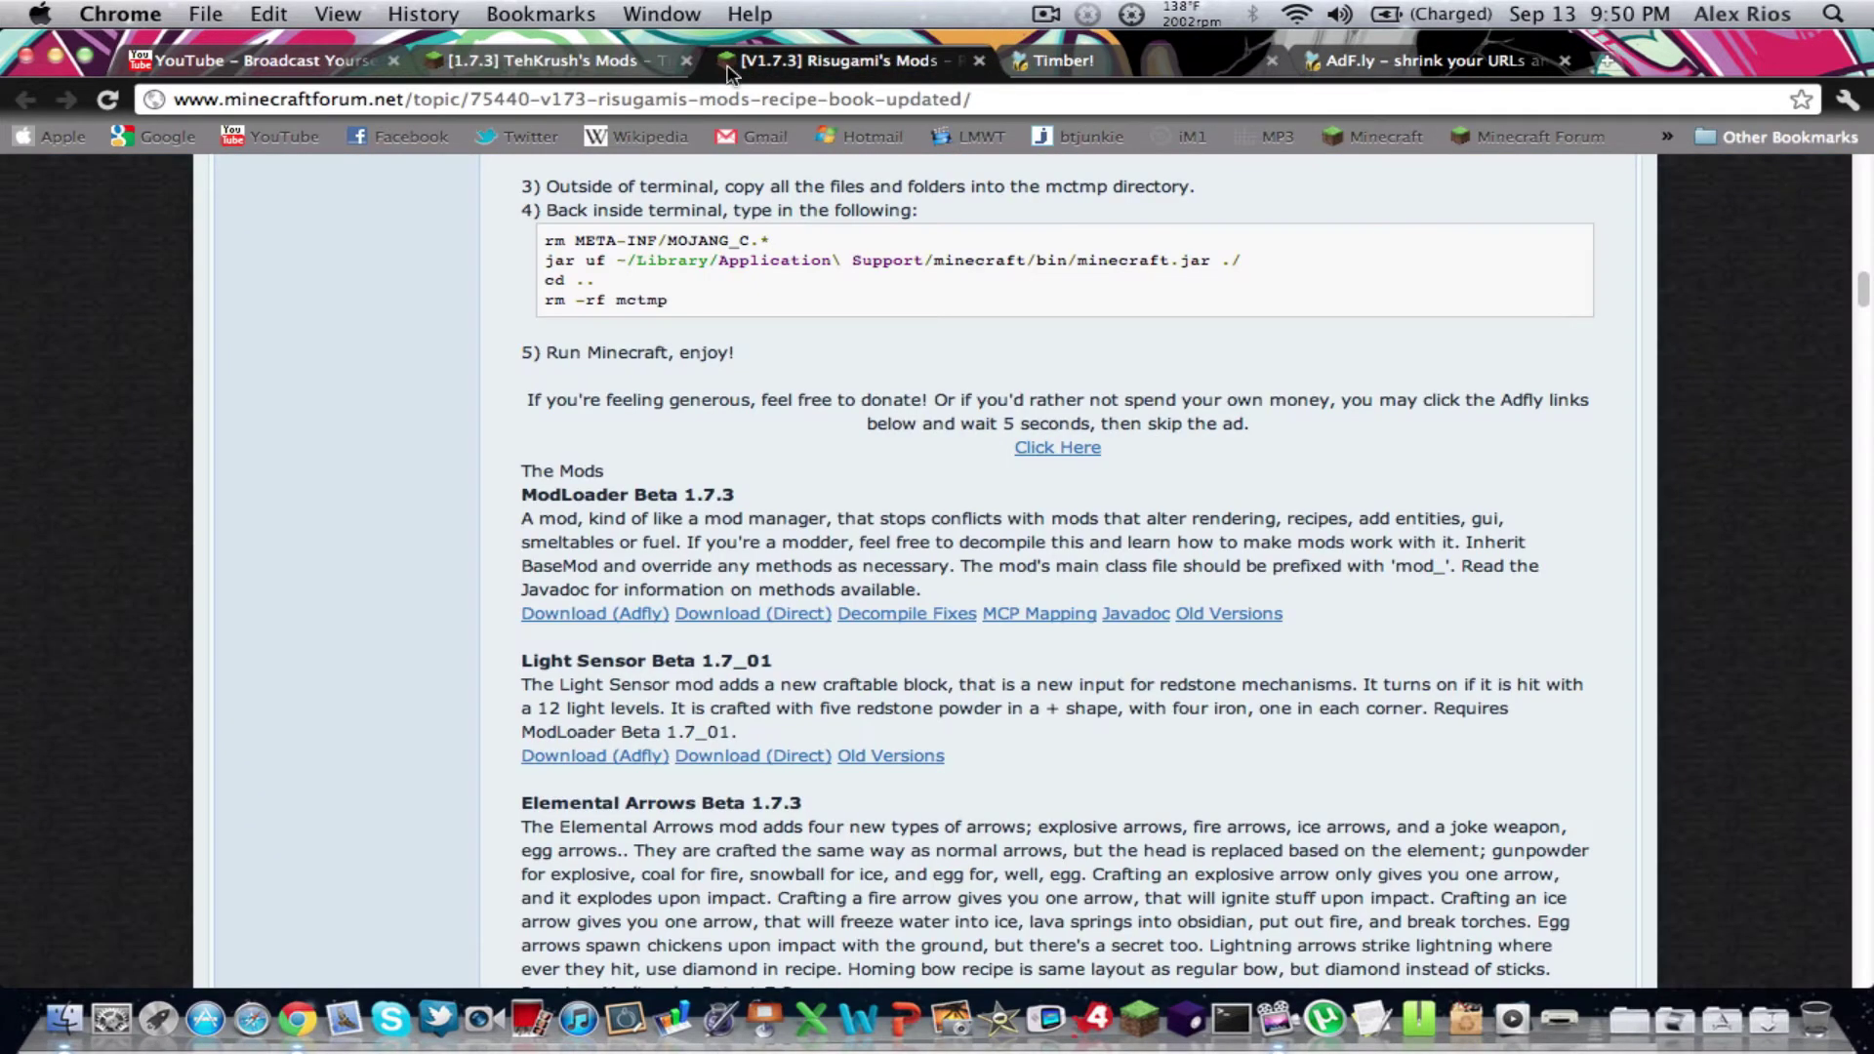
left_click(672, 67)
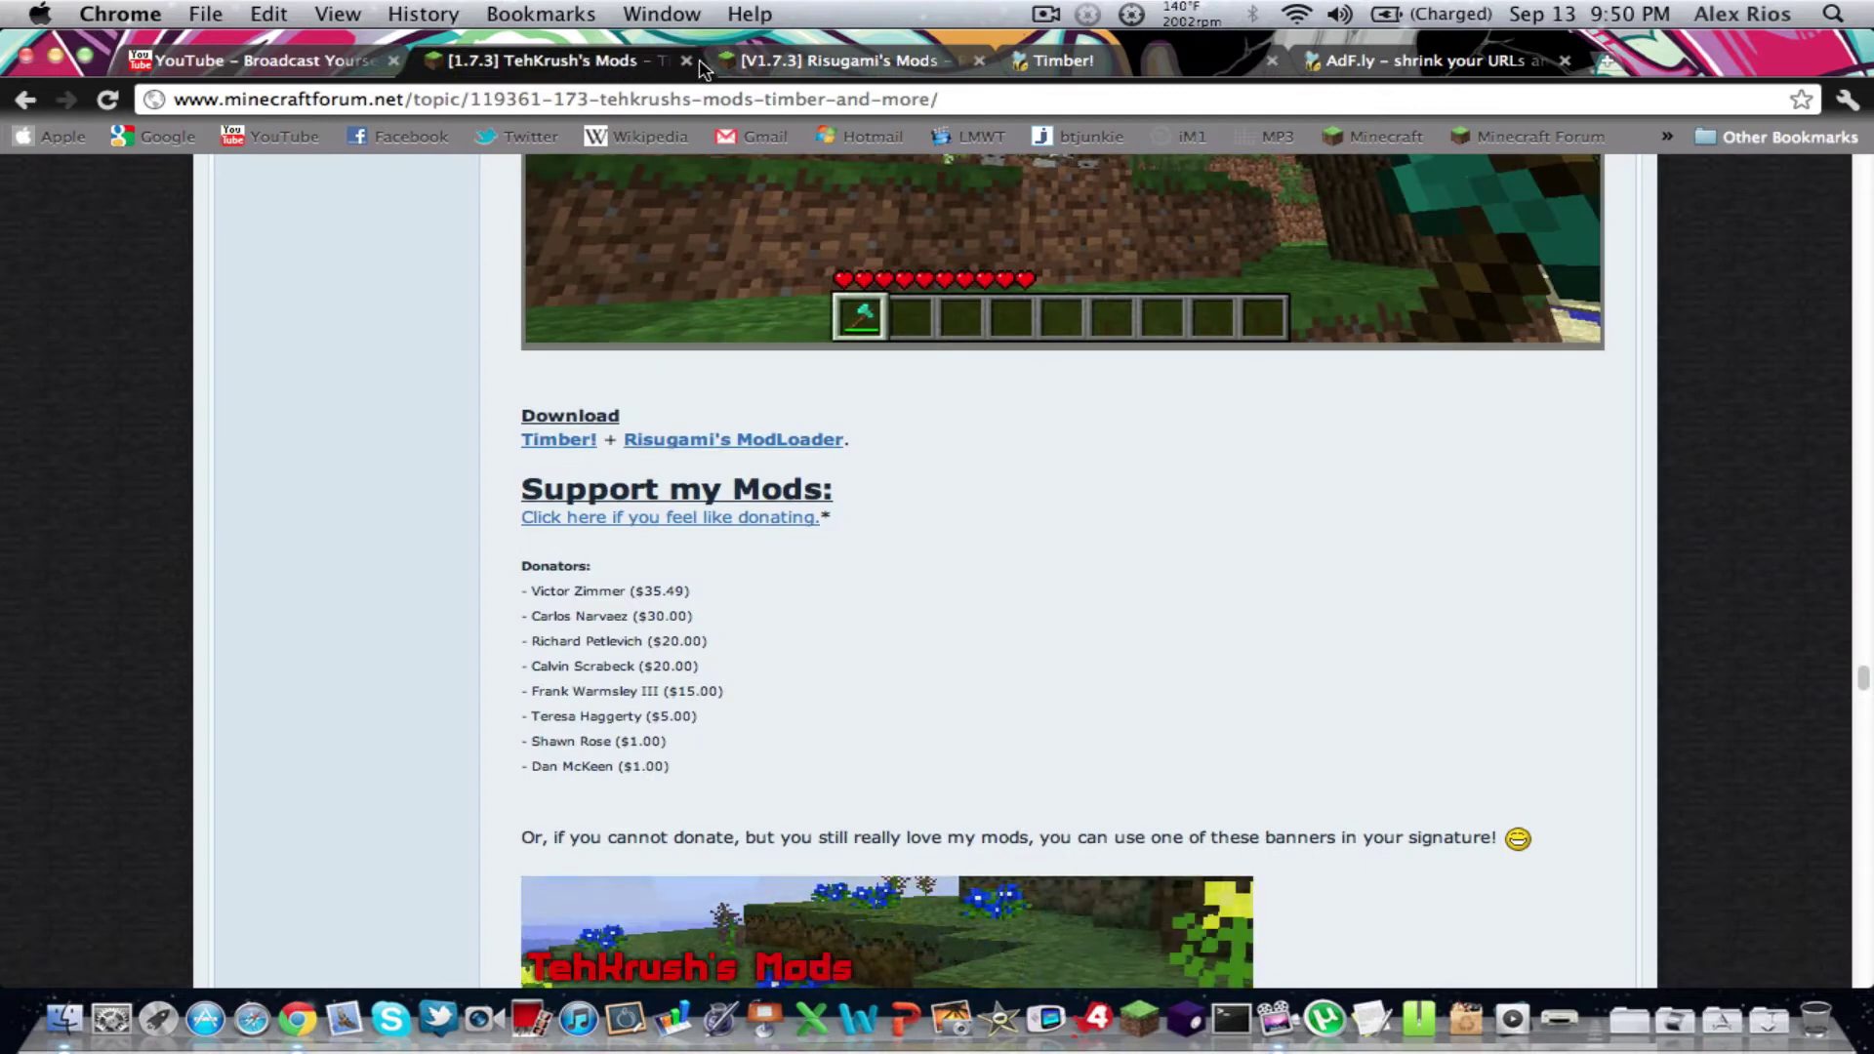
left_click(793, 66)
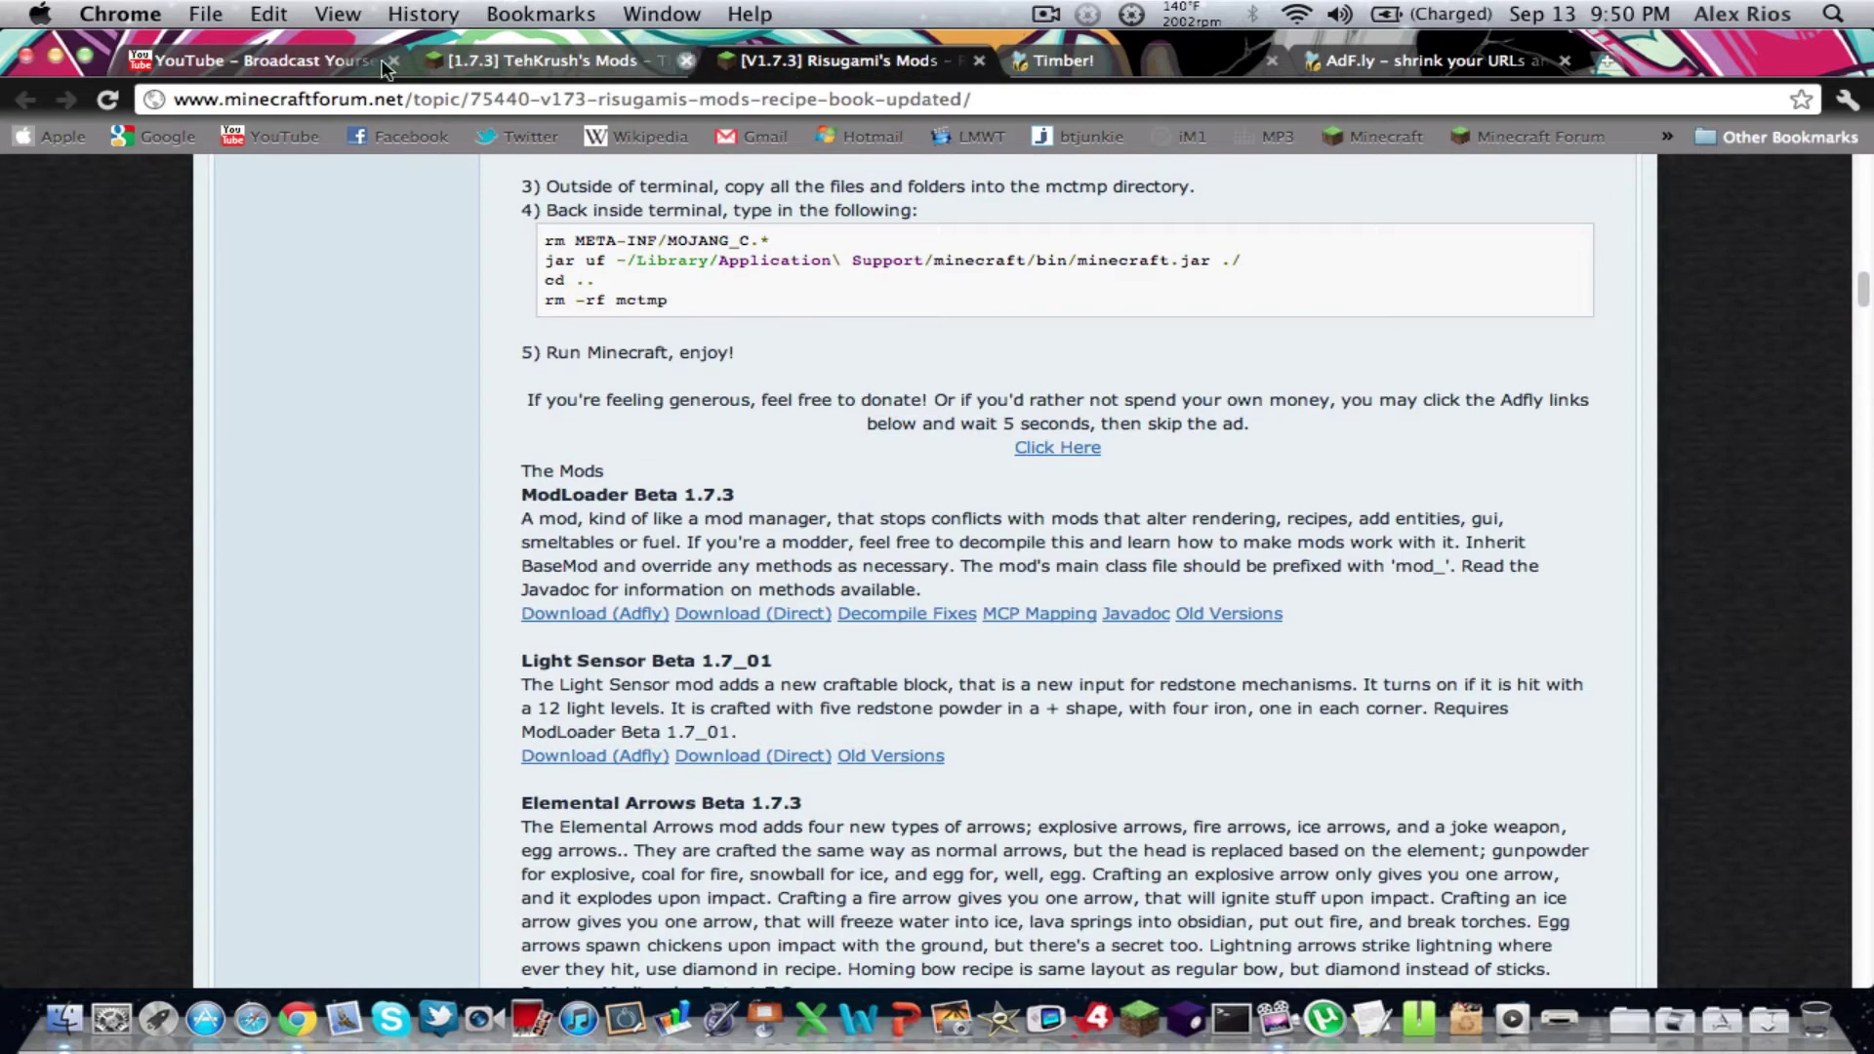
left_click(619, 61)
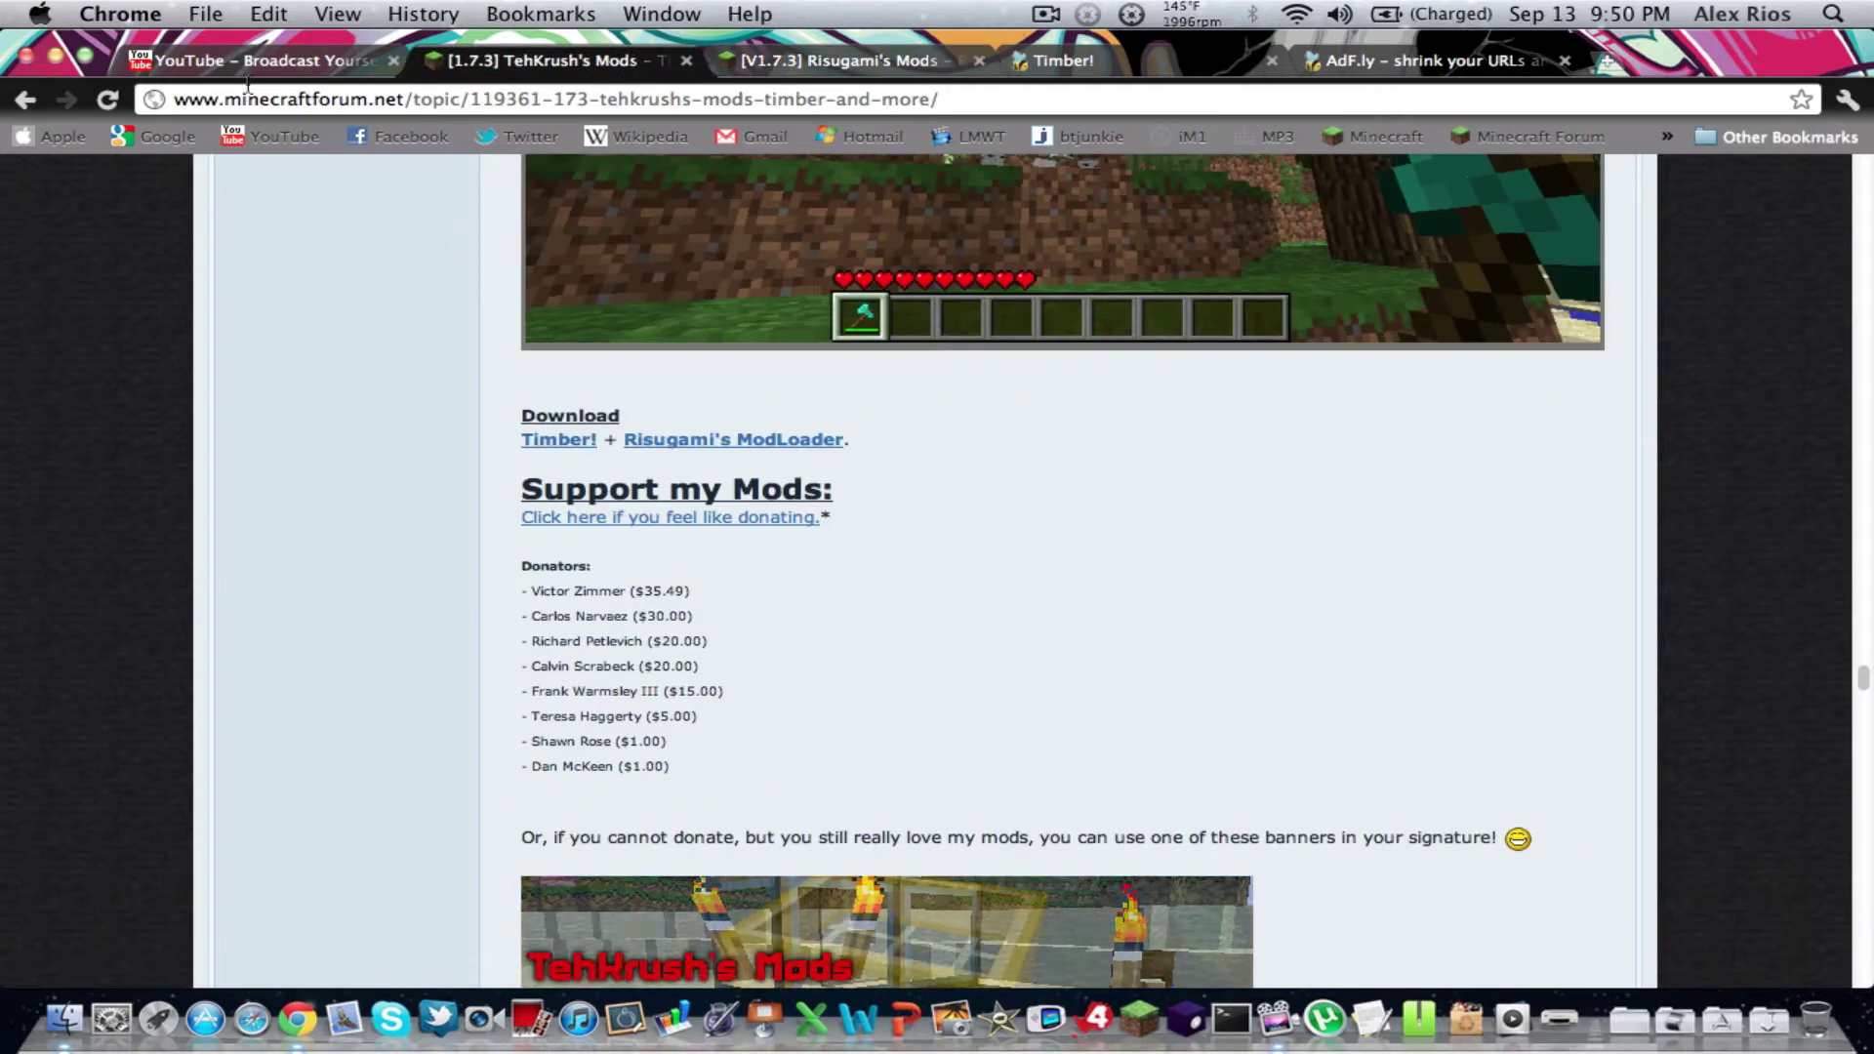
- Minimize the browser, show the Downloads folder in a new Finder window, and move that window up on the desktop
left_click(56, 56)
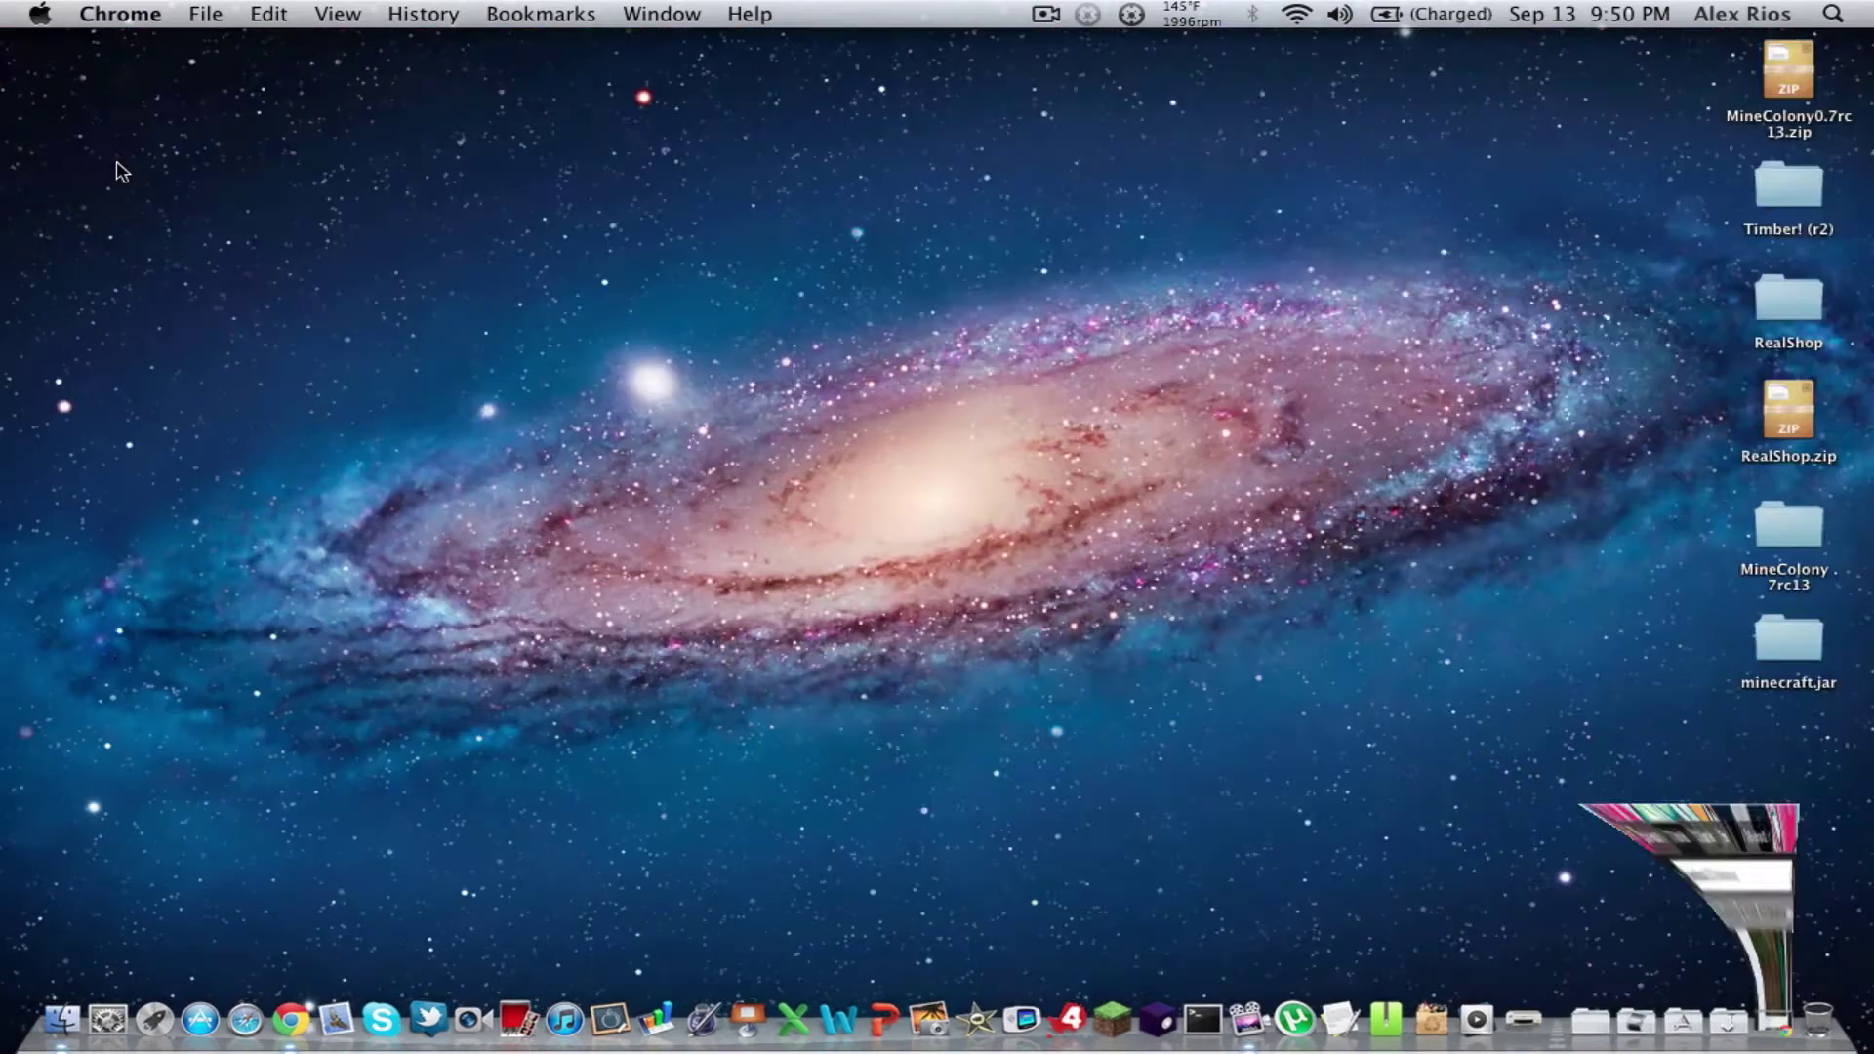
left_click(576, 435)
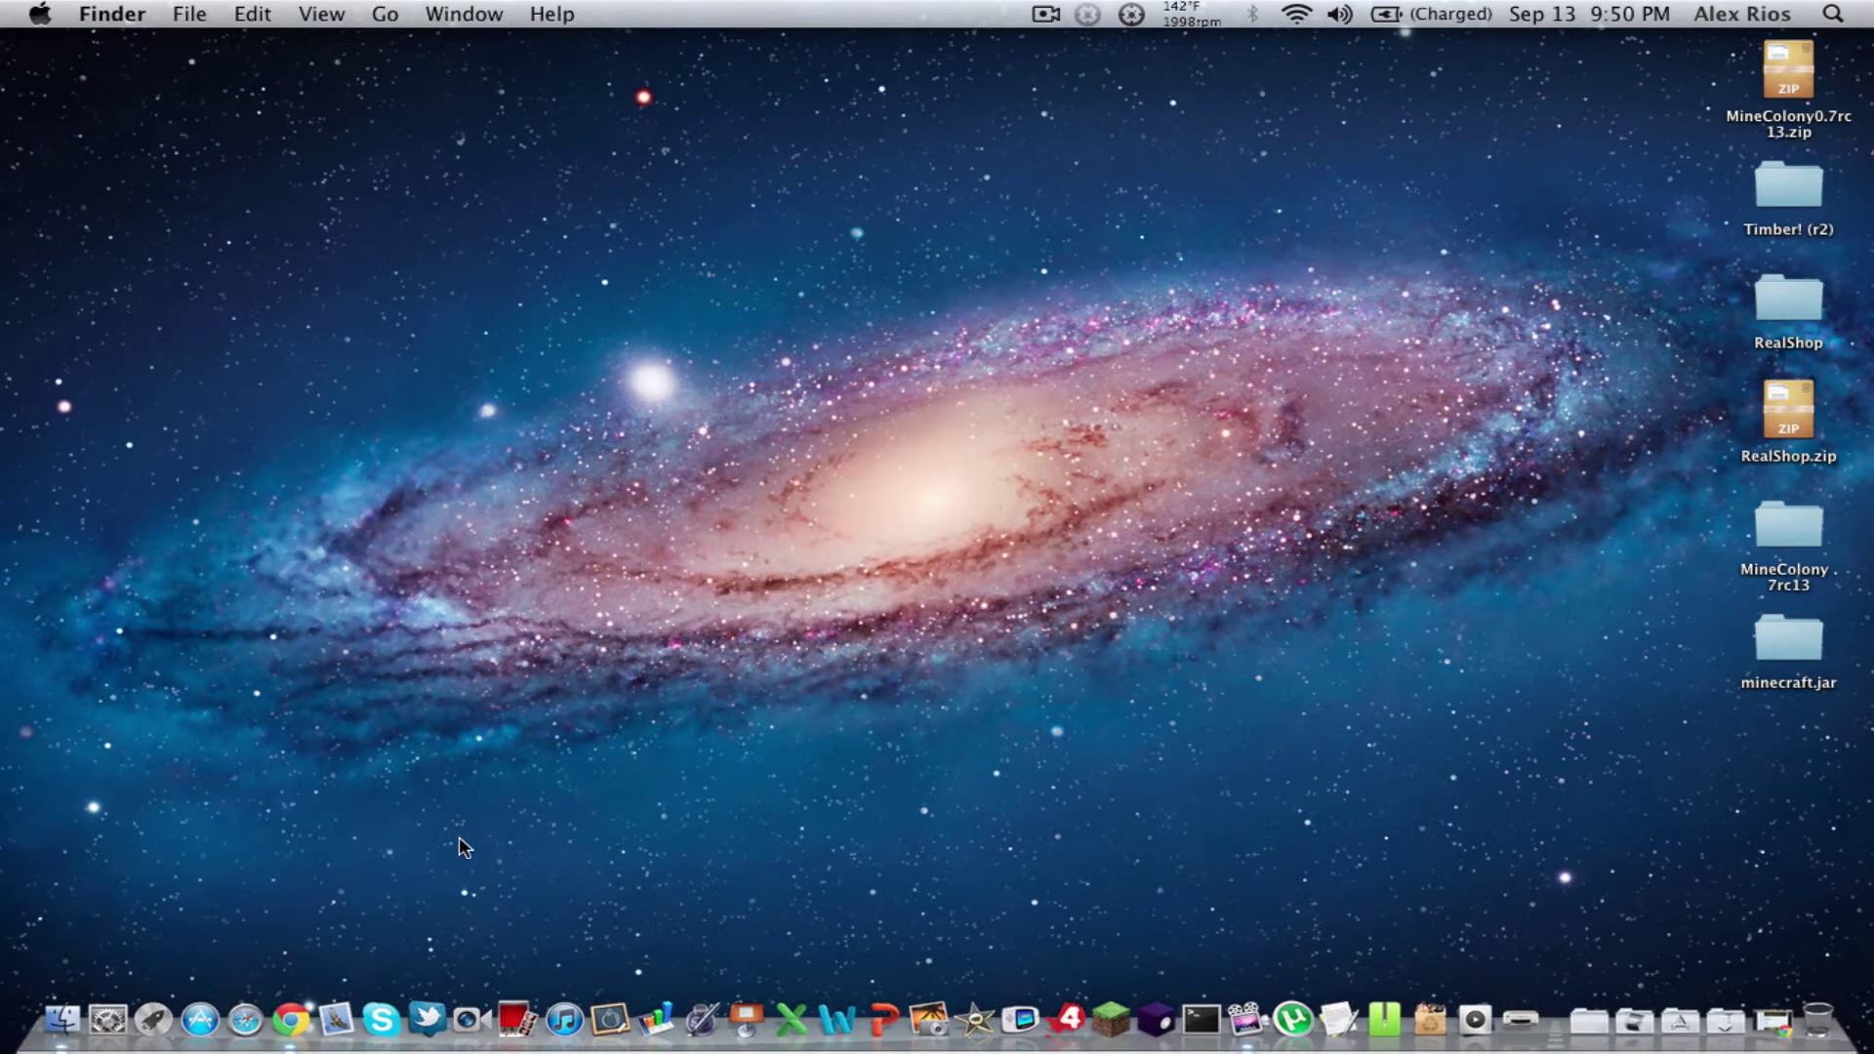
left_click(63, 1015)
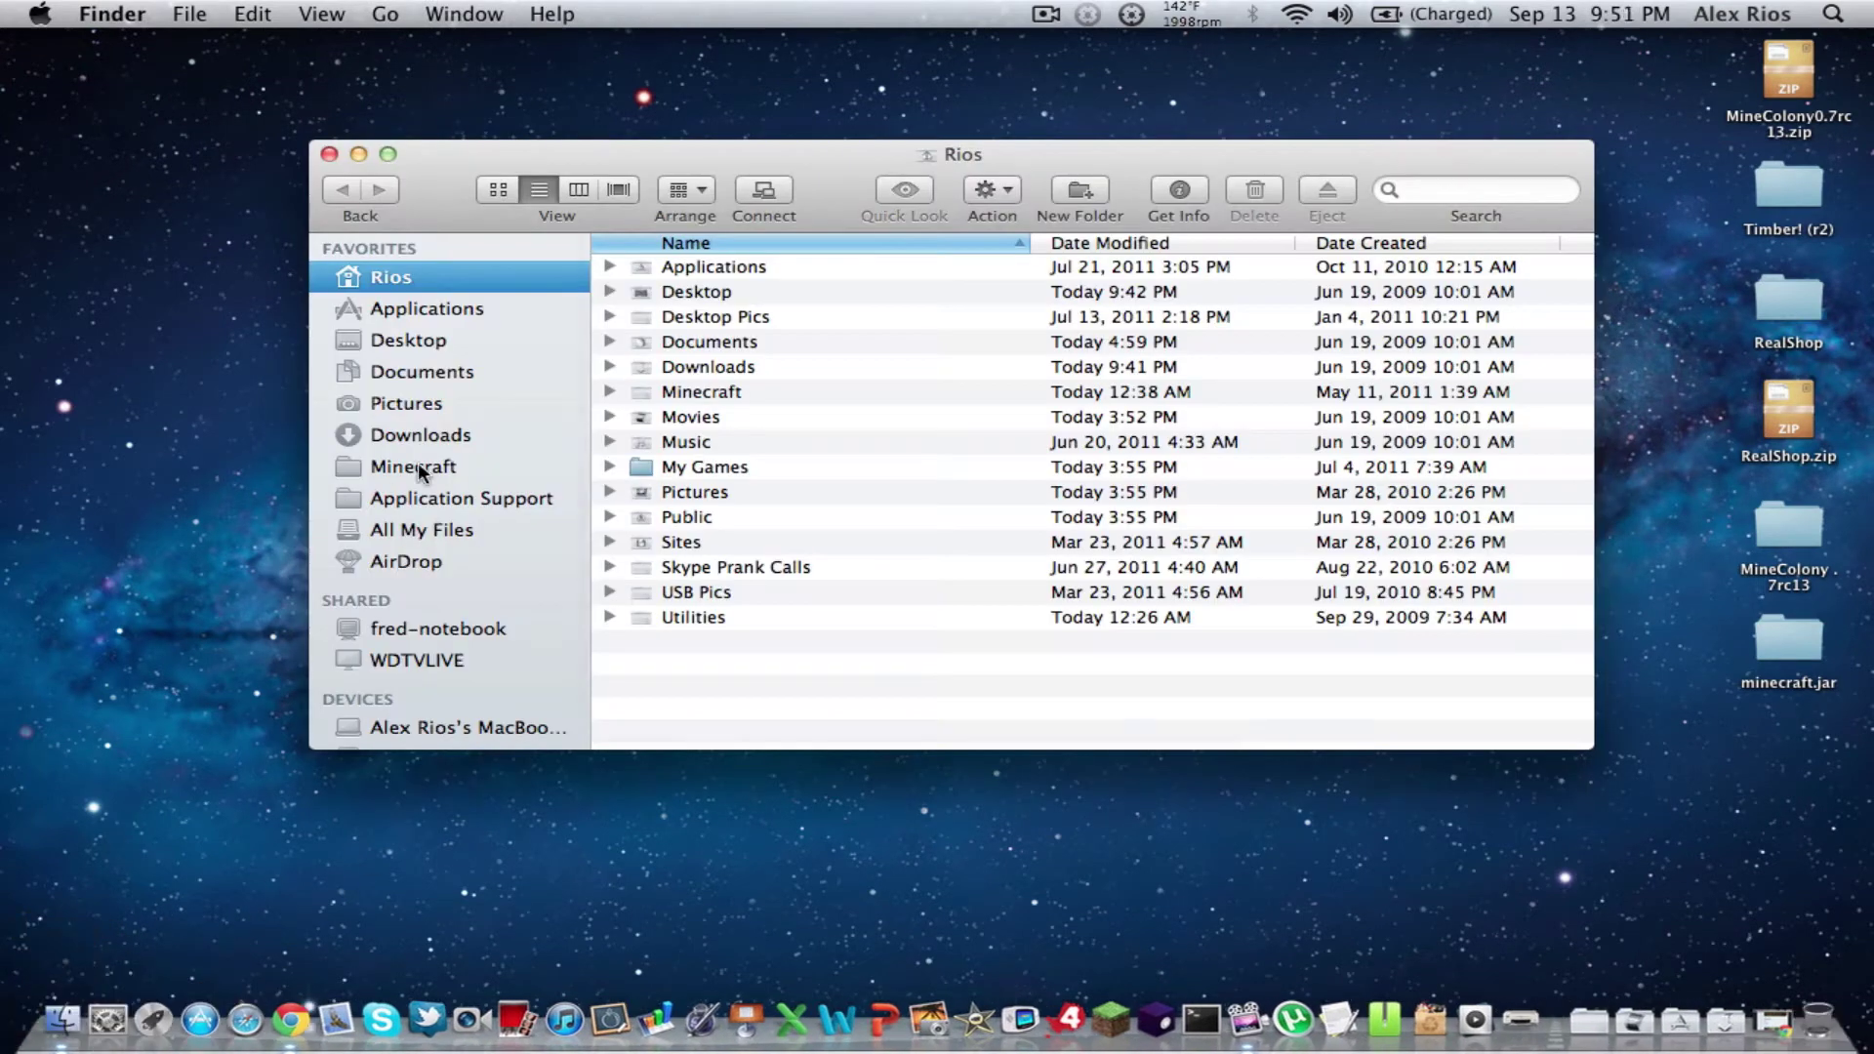
left_click(451, 437)
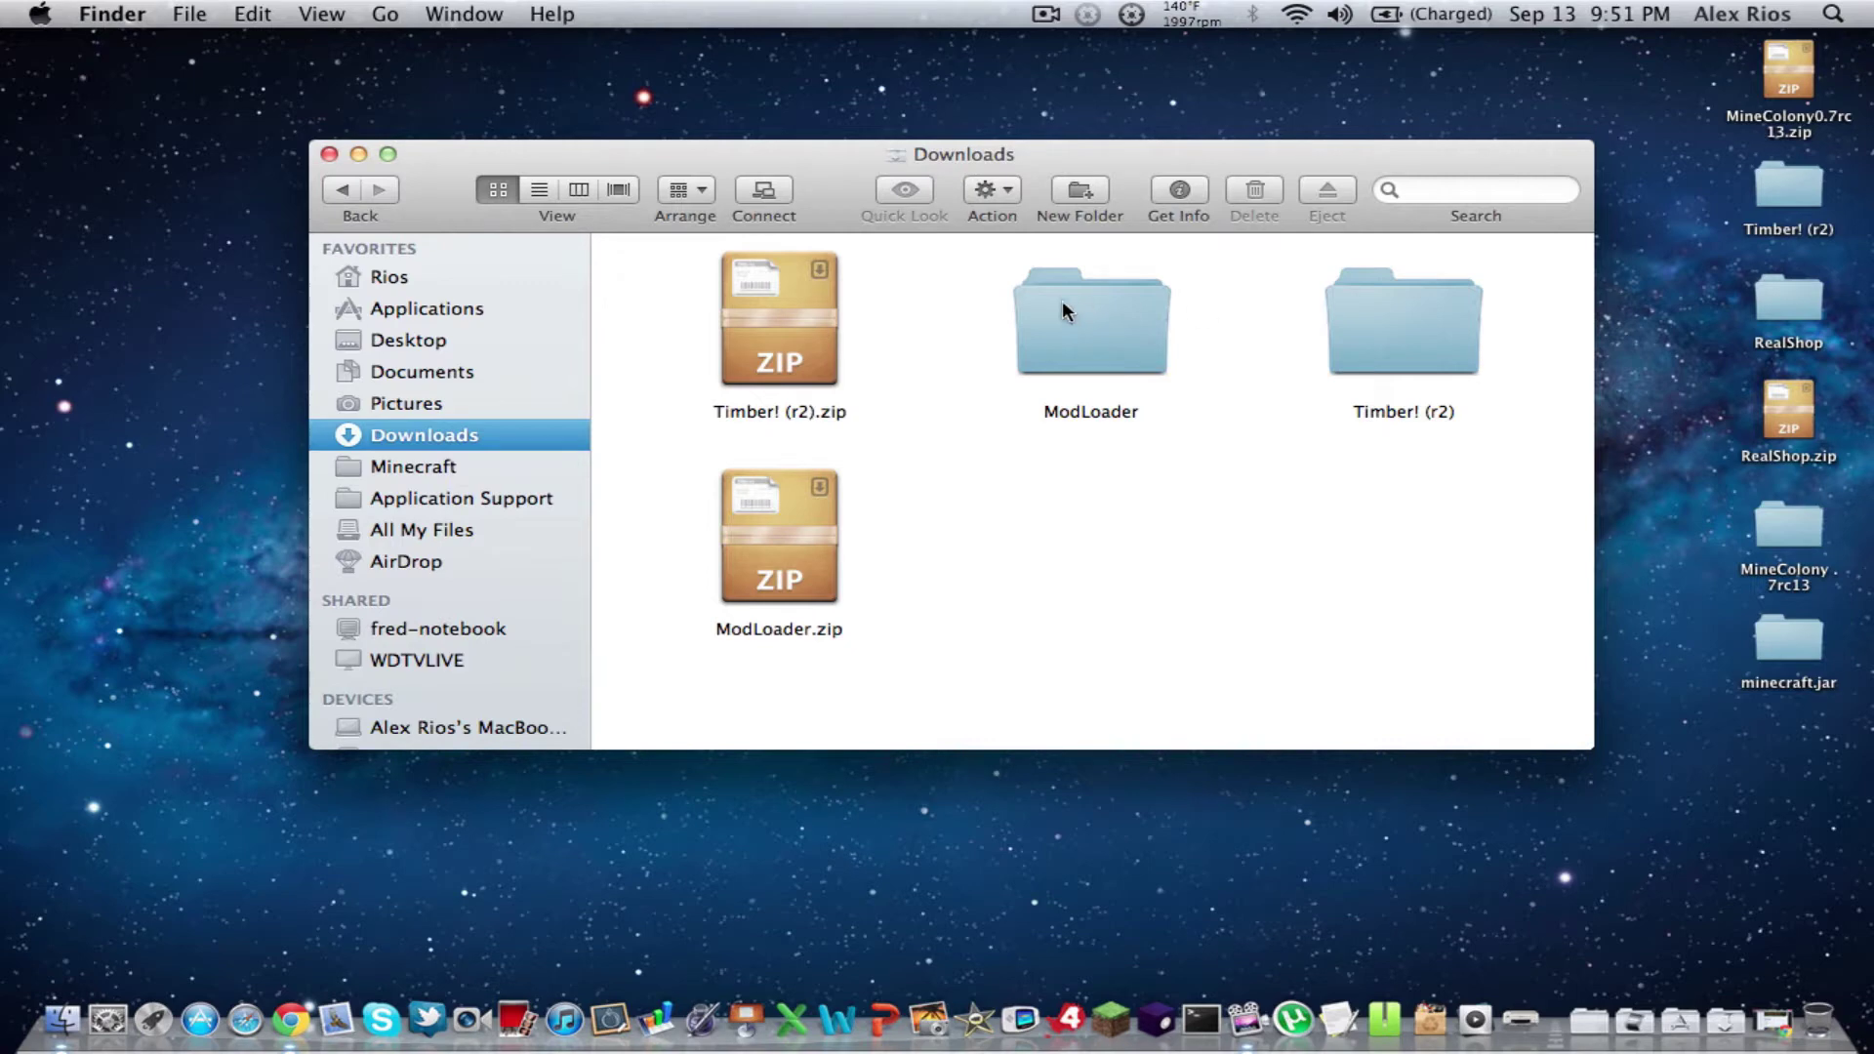
left_click_drag(490, 162, 490, 12)
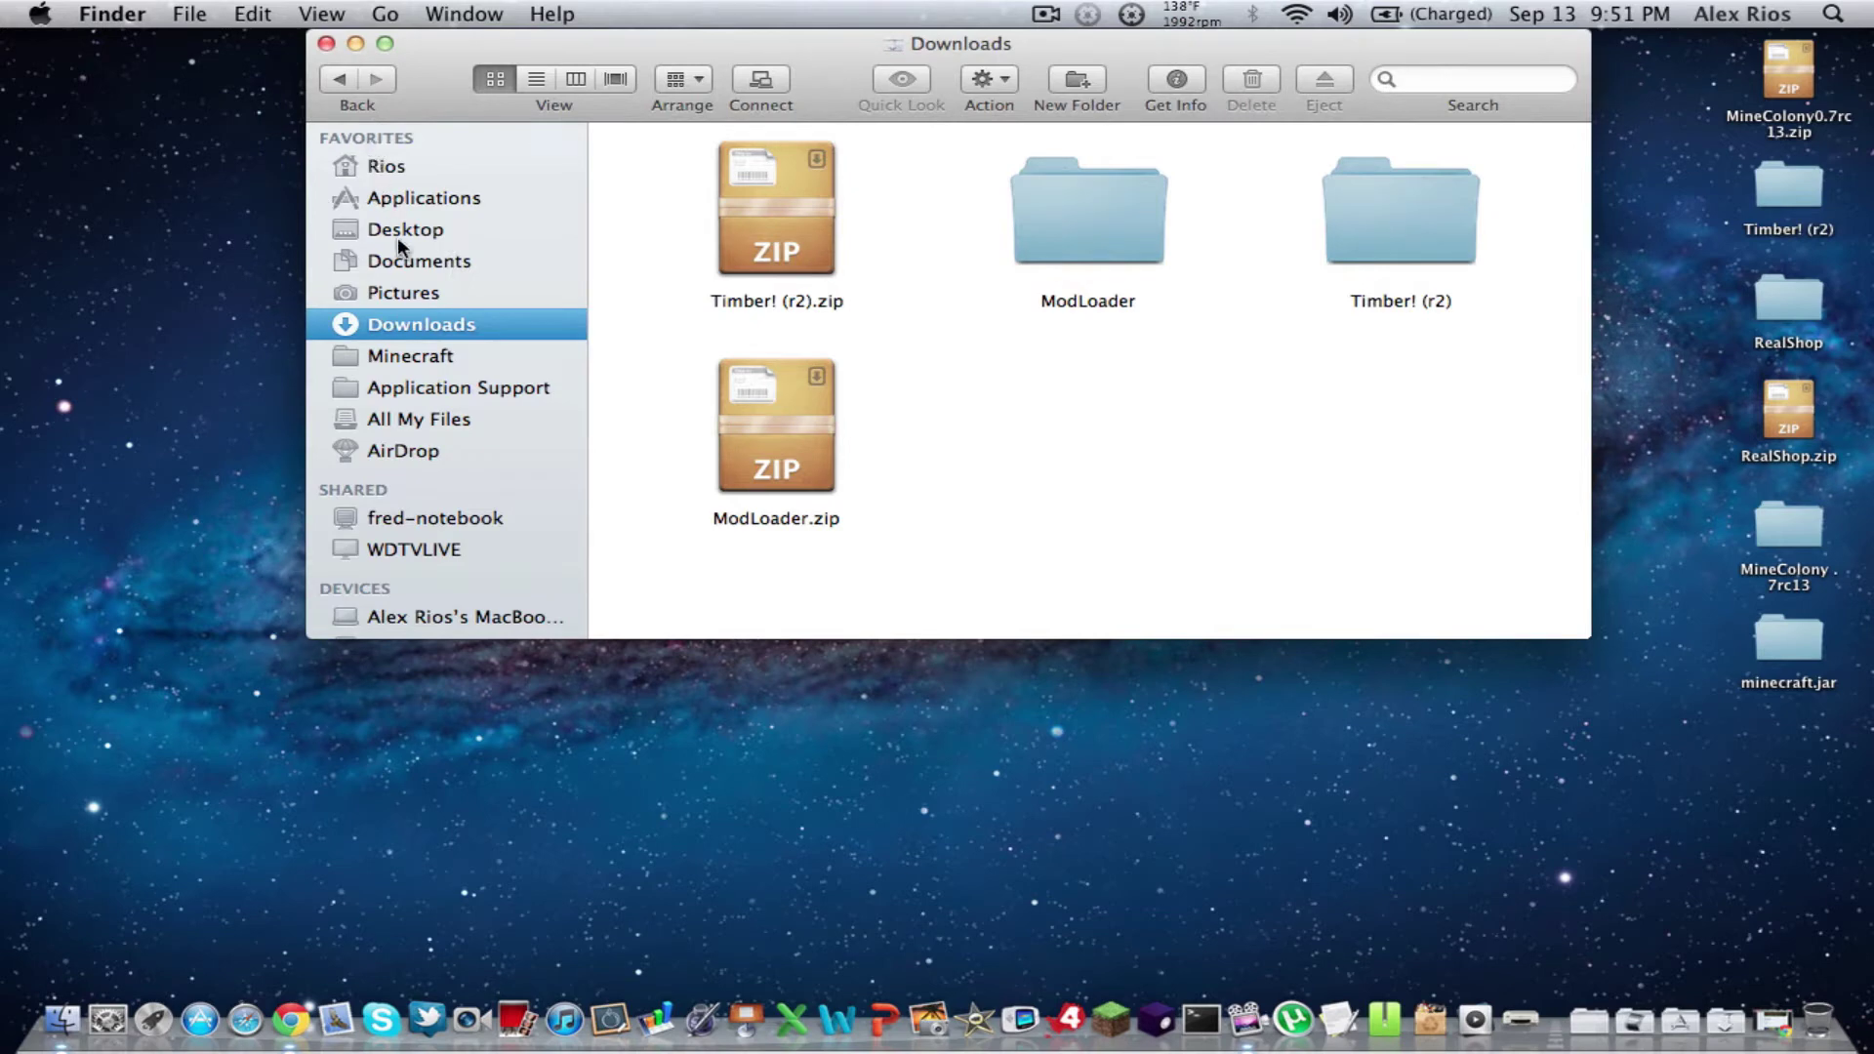
- Show the home folder and go to the hidden user Library folder
left_click(377, 168)
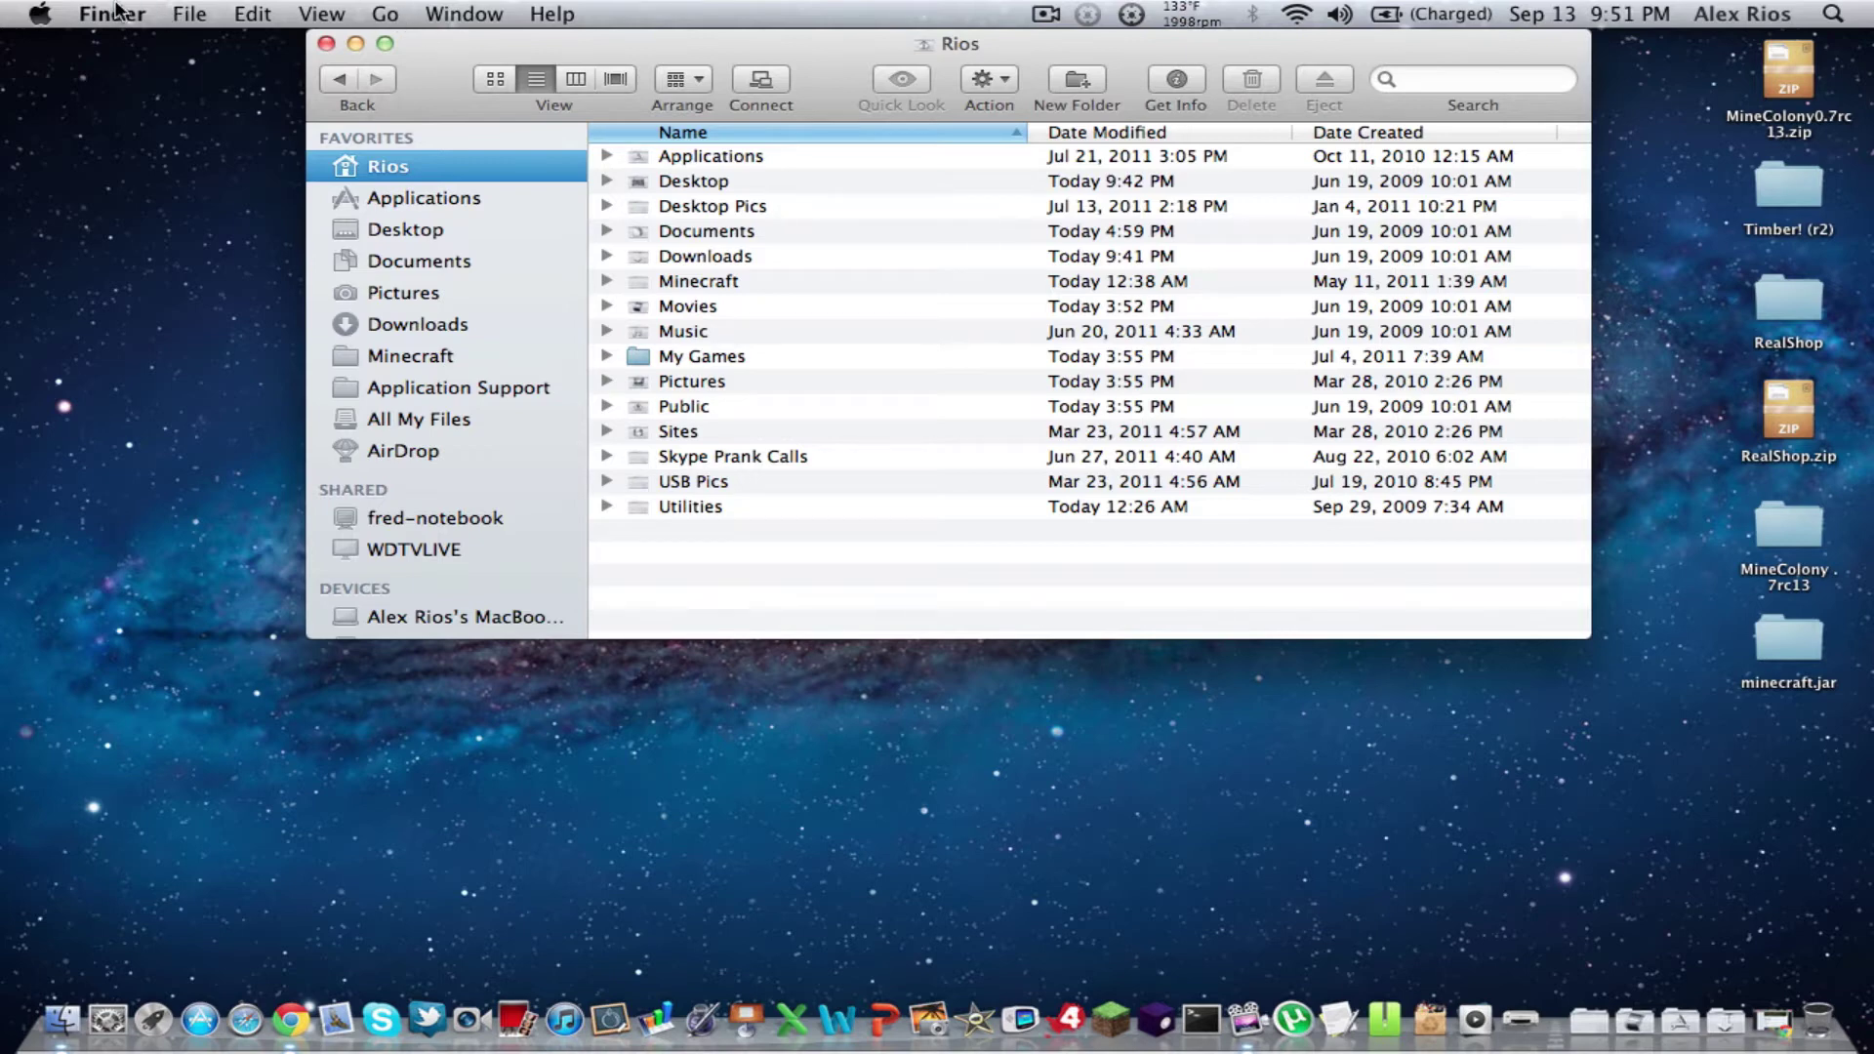
left_click(379, 11)
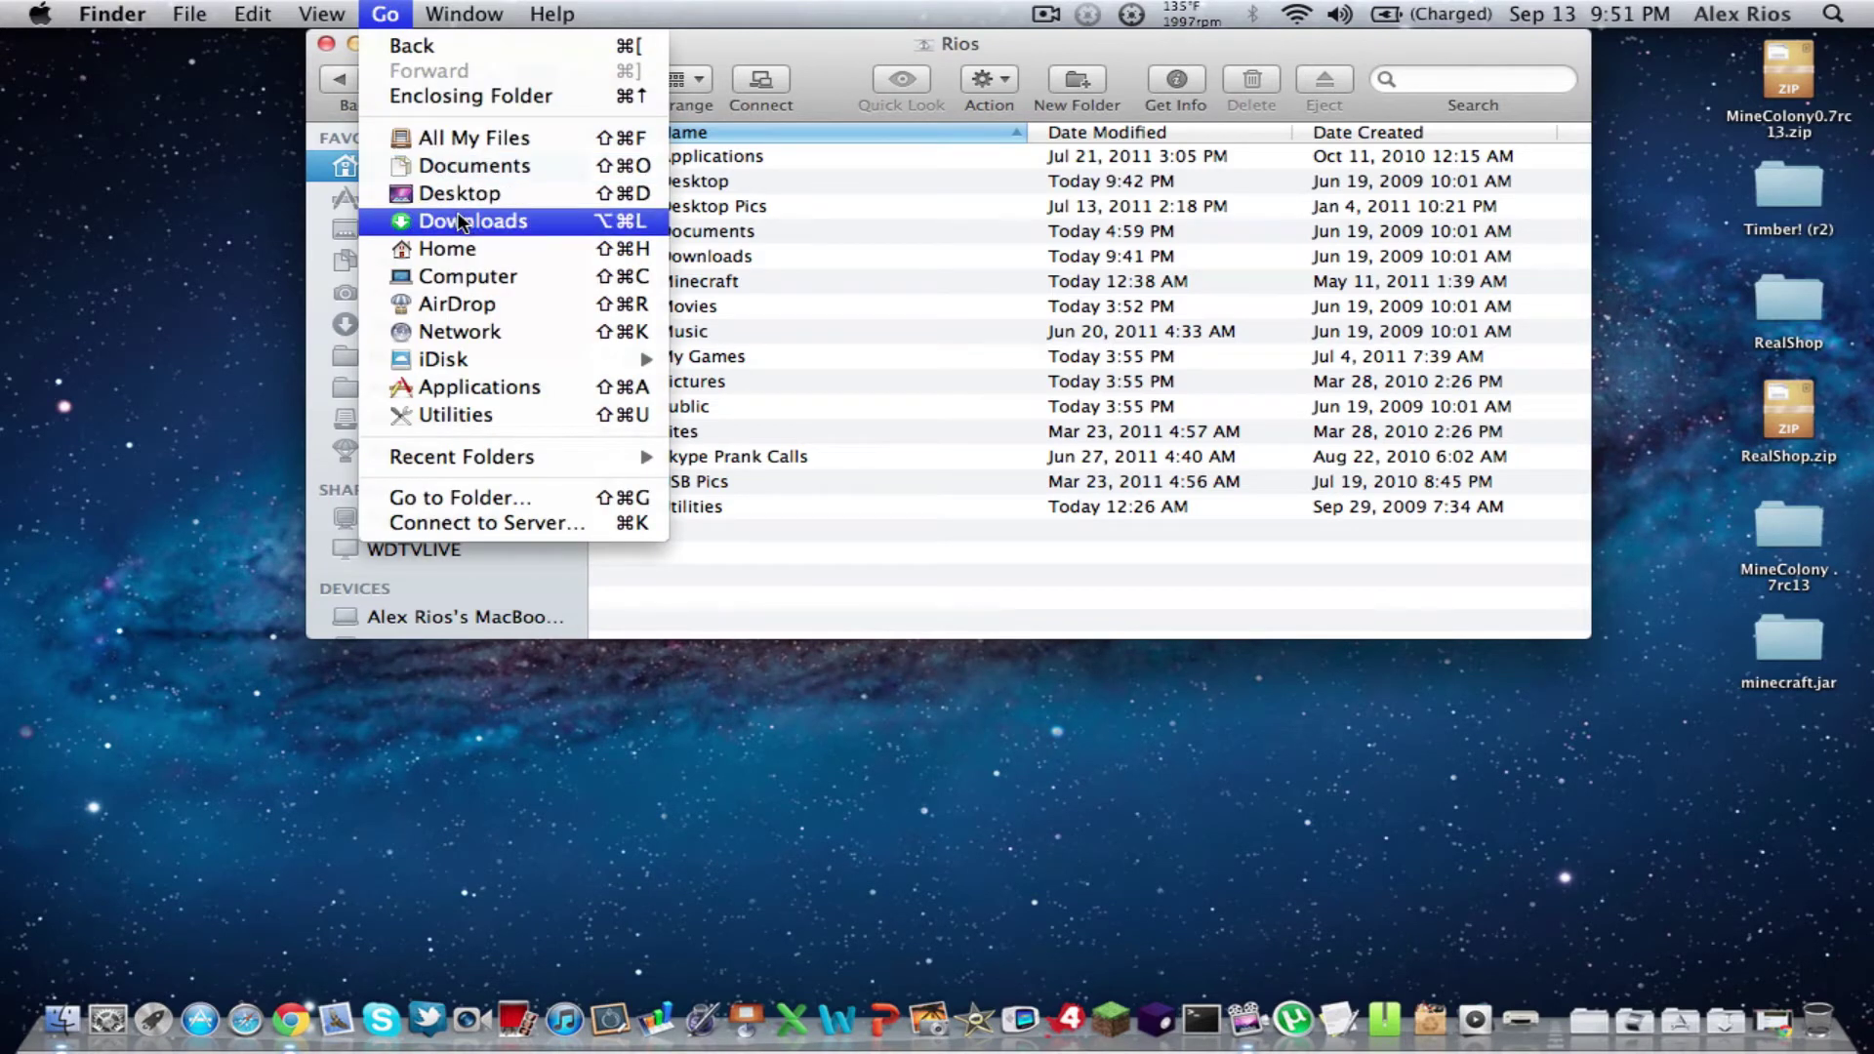
key("alt")
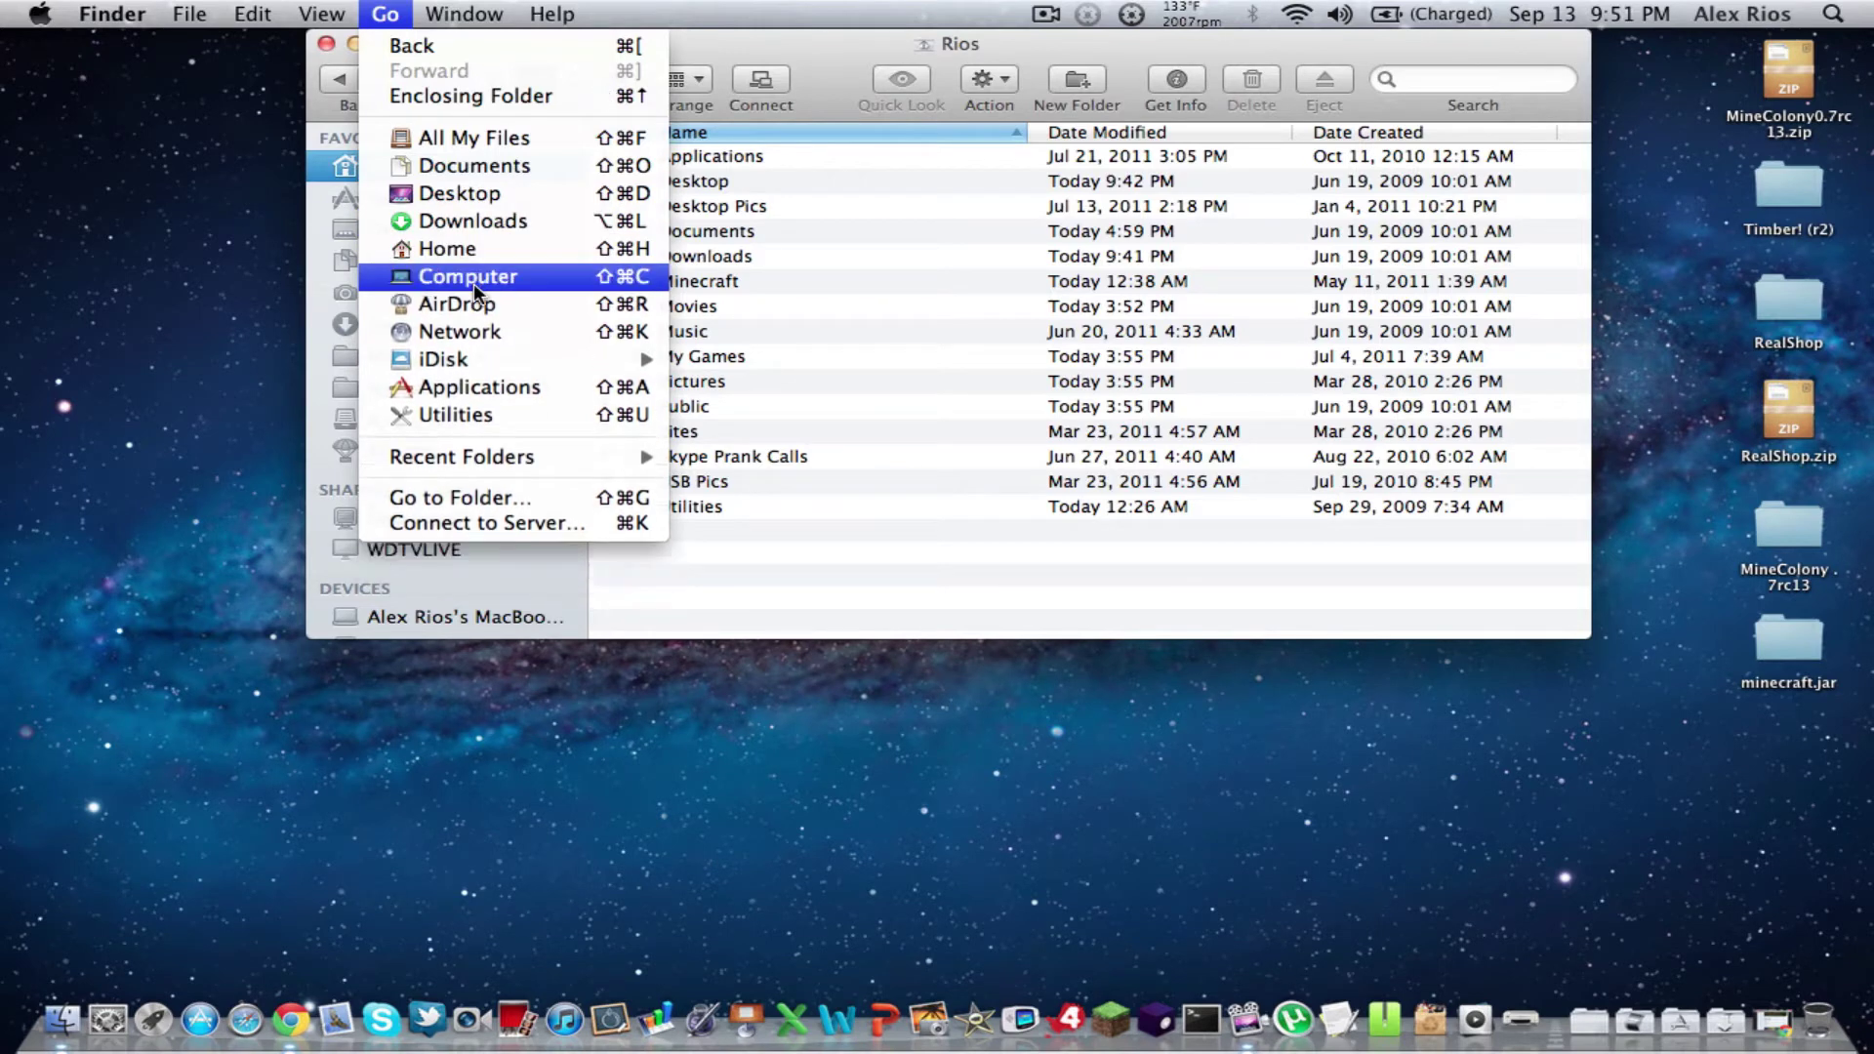
key("alt")
left_click(473, 278)
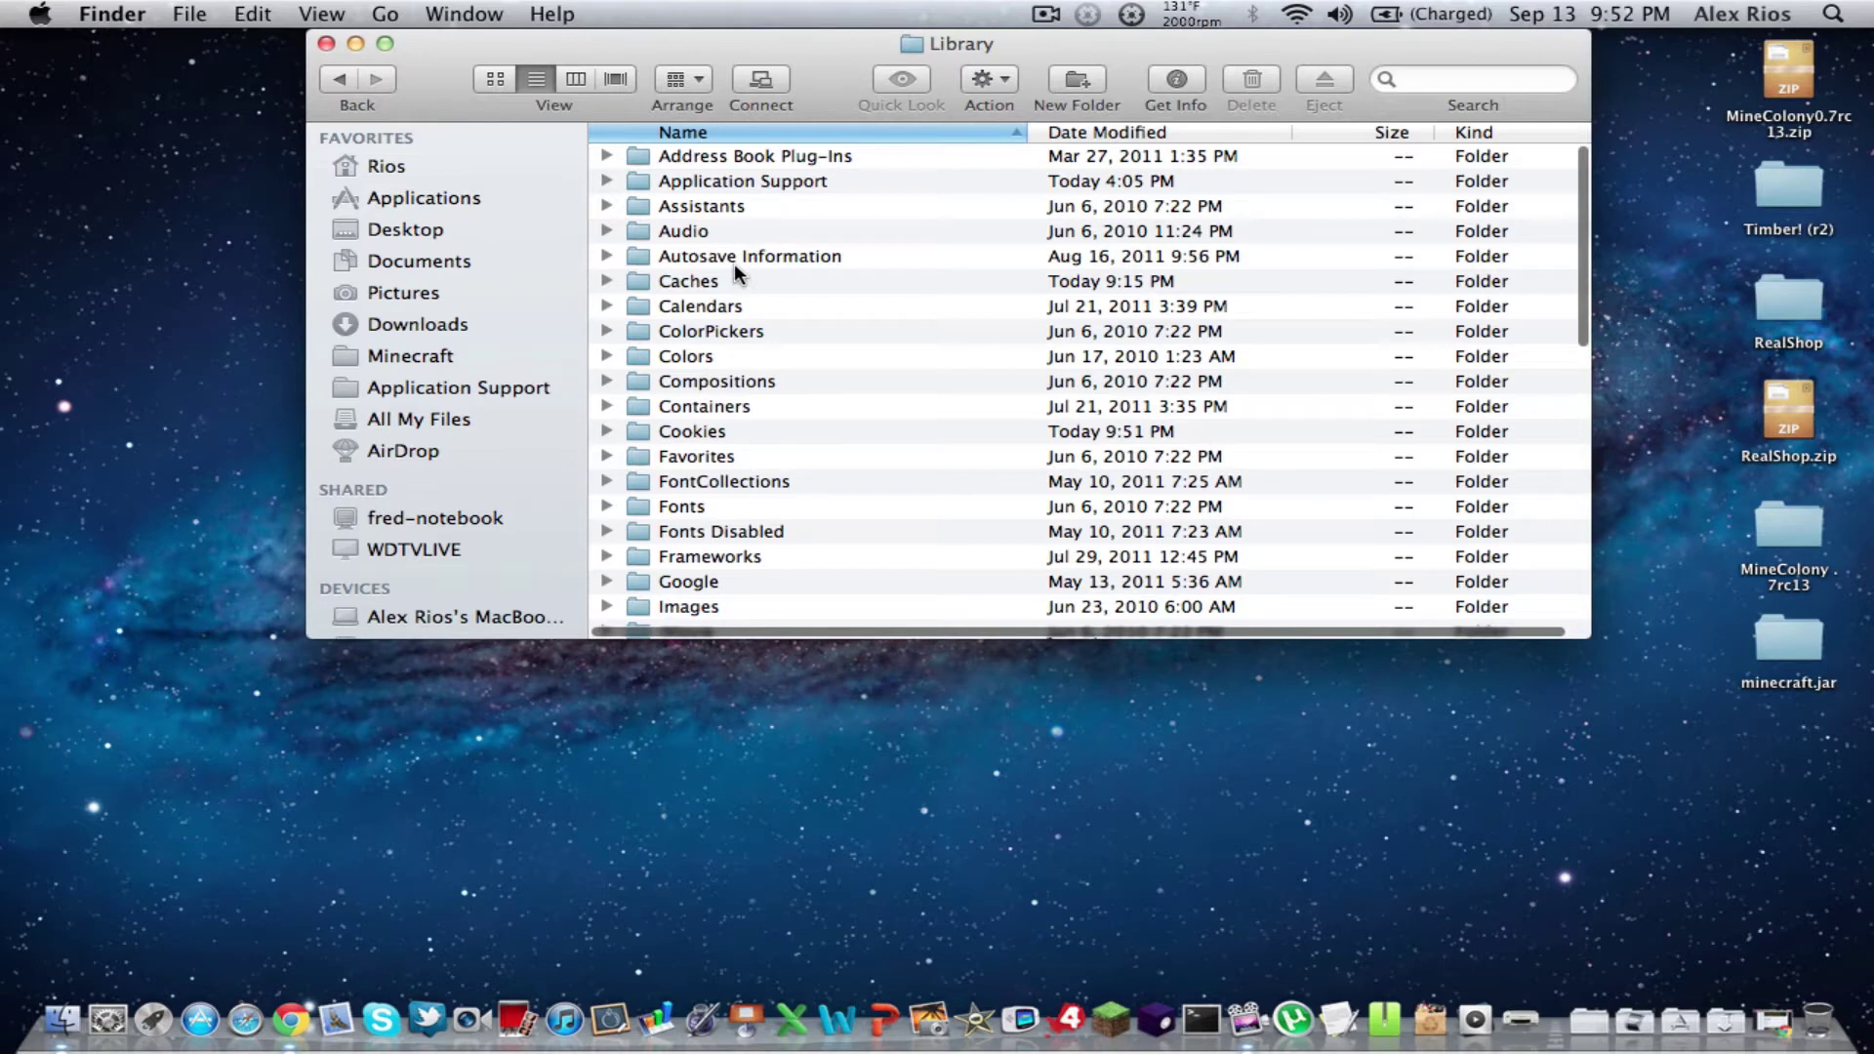
- Open the bin folder inside Application Support's minecraft folder
double_click(806, 183)
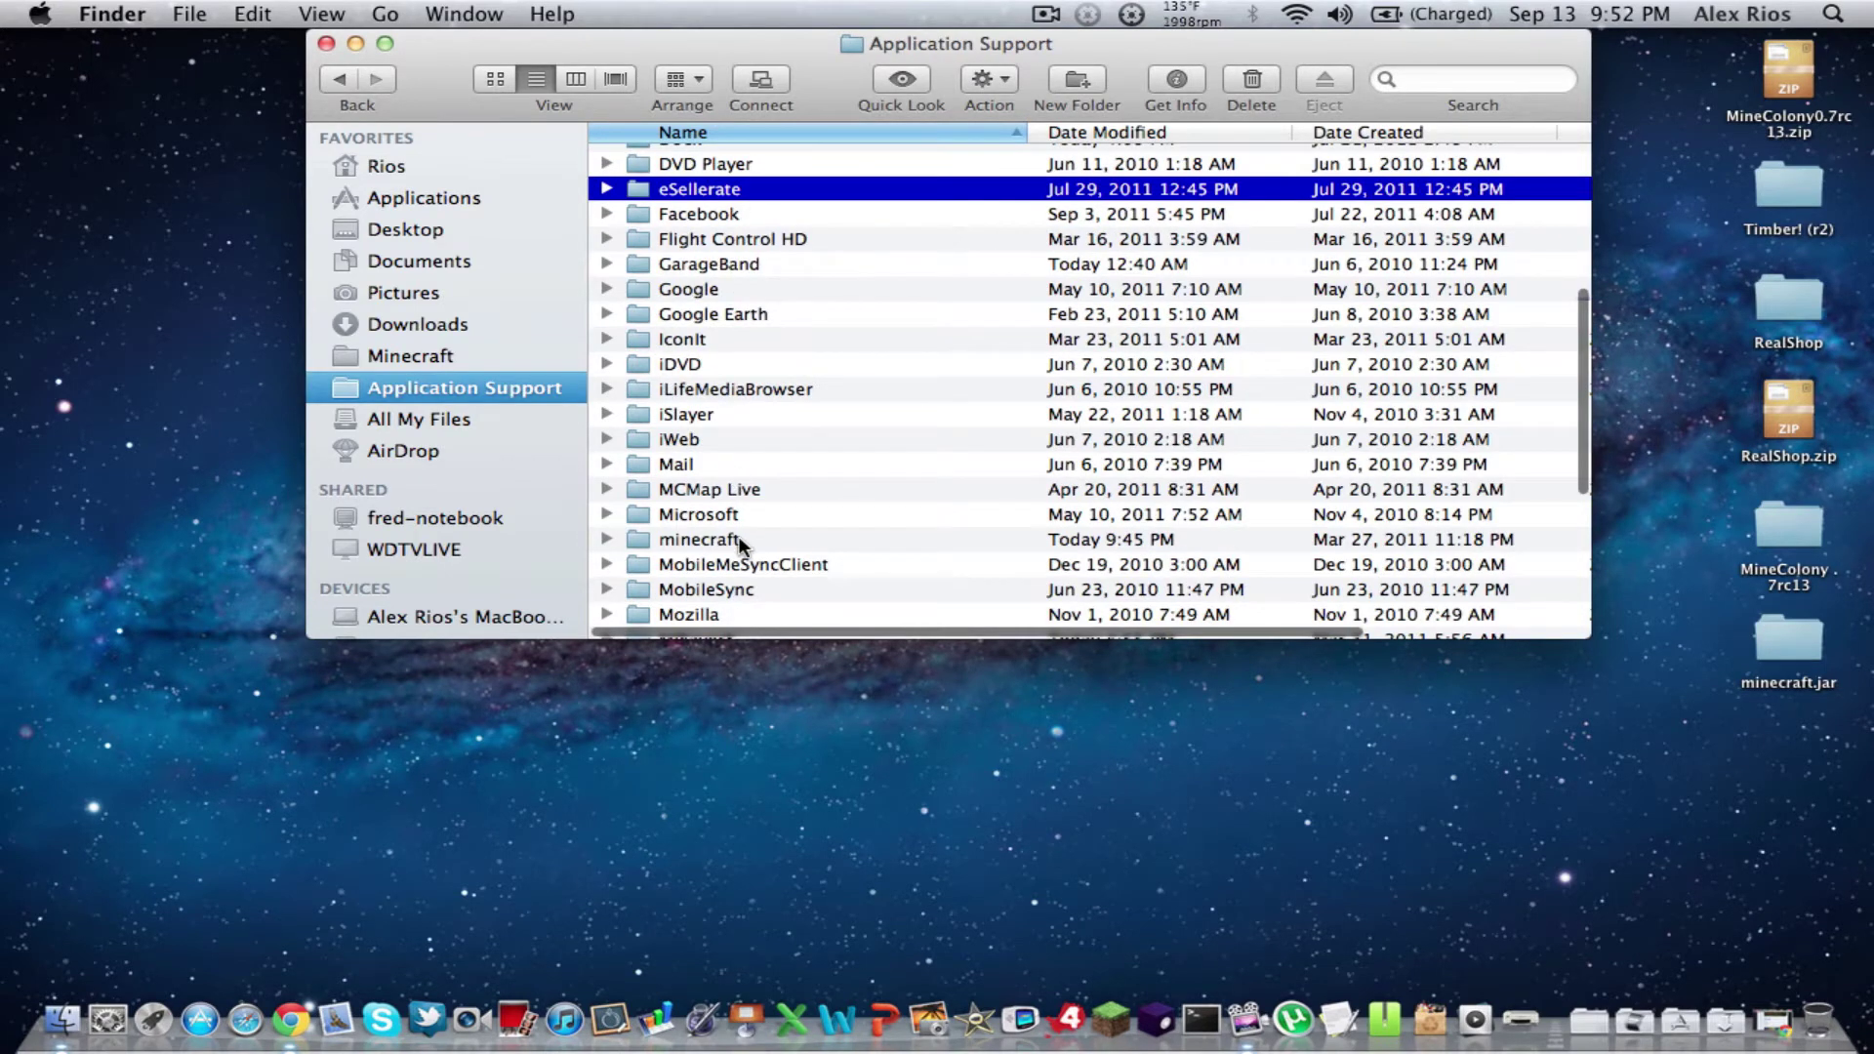
scroll(739, 544, "up", 10)
scroll(739, 545, "down", 6)
scroll(739, 545, "down", 5)
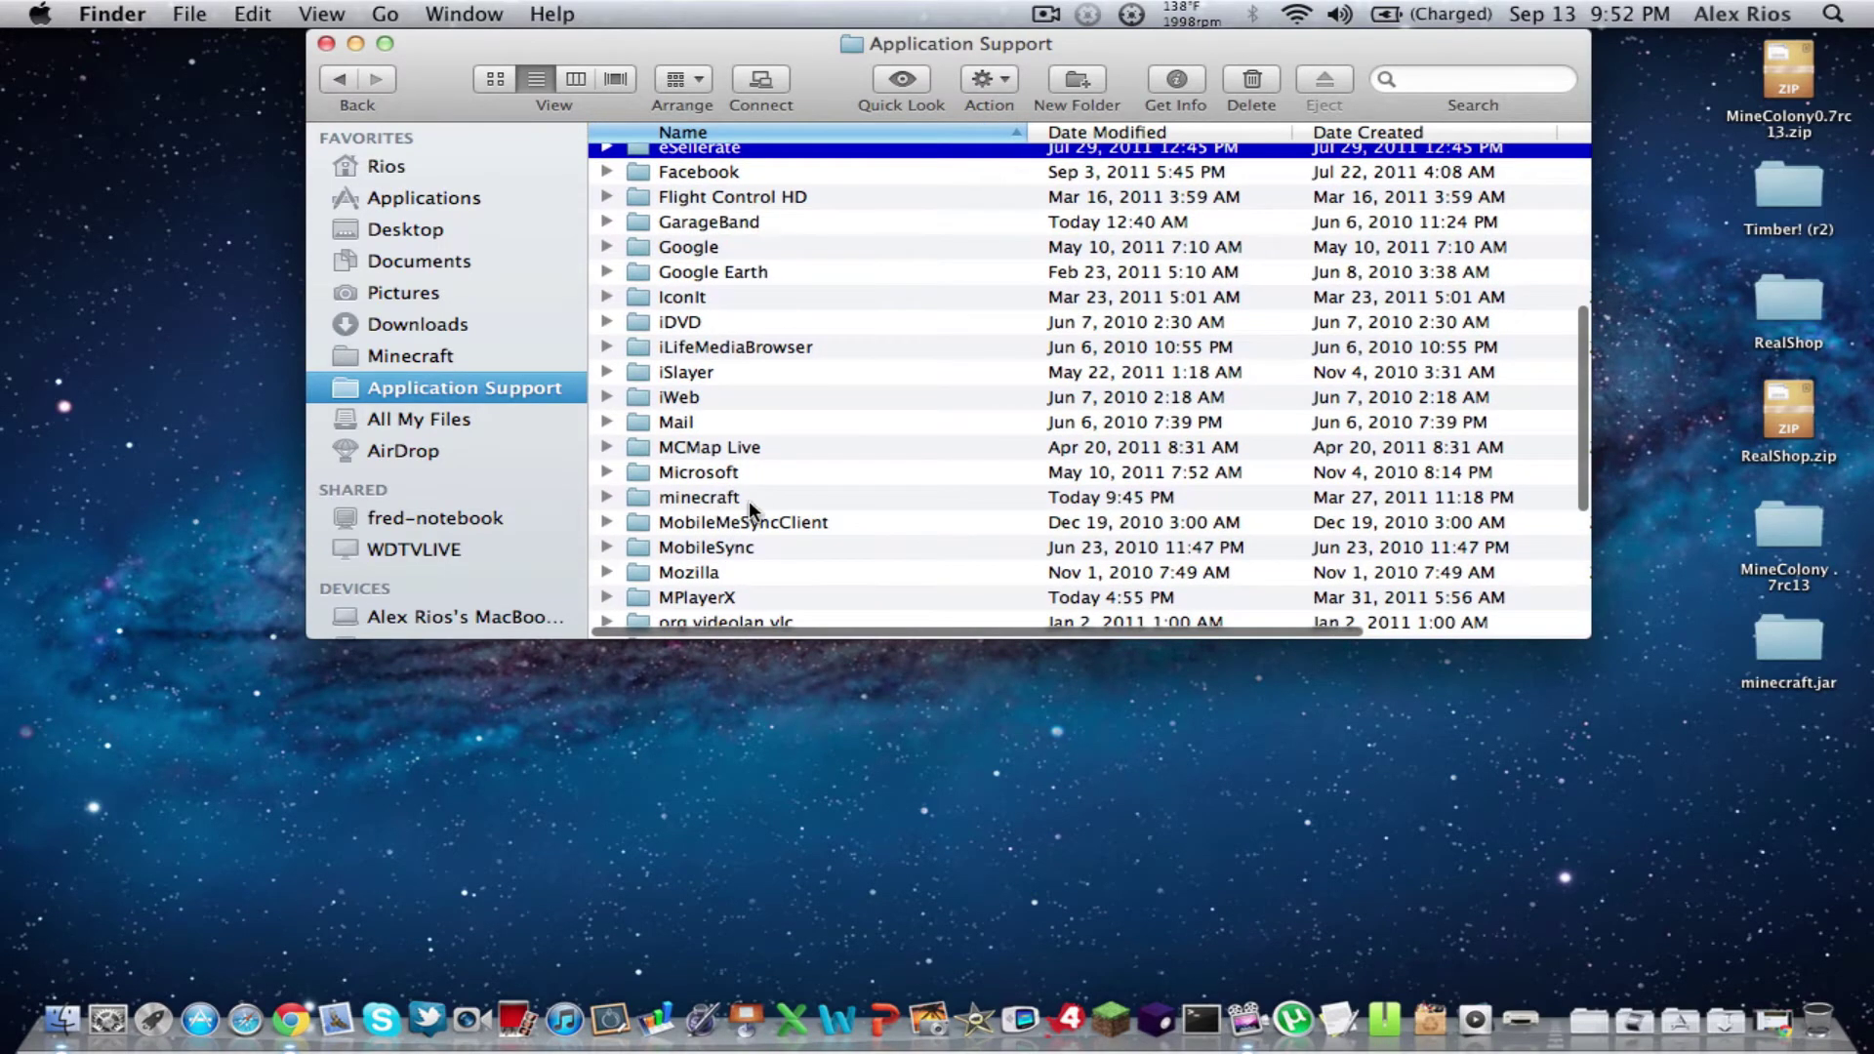
double_click(759, 500)
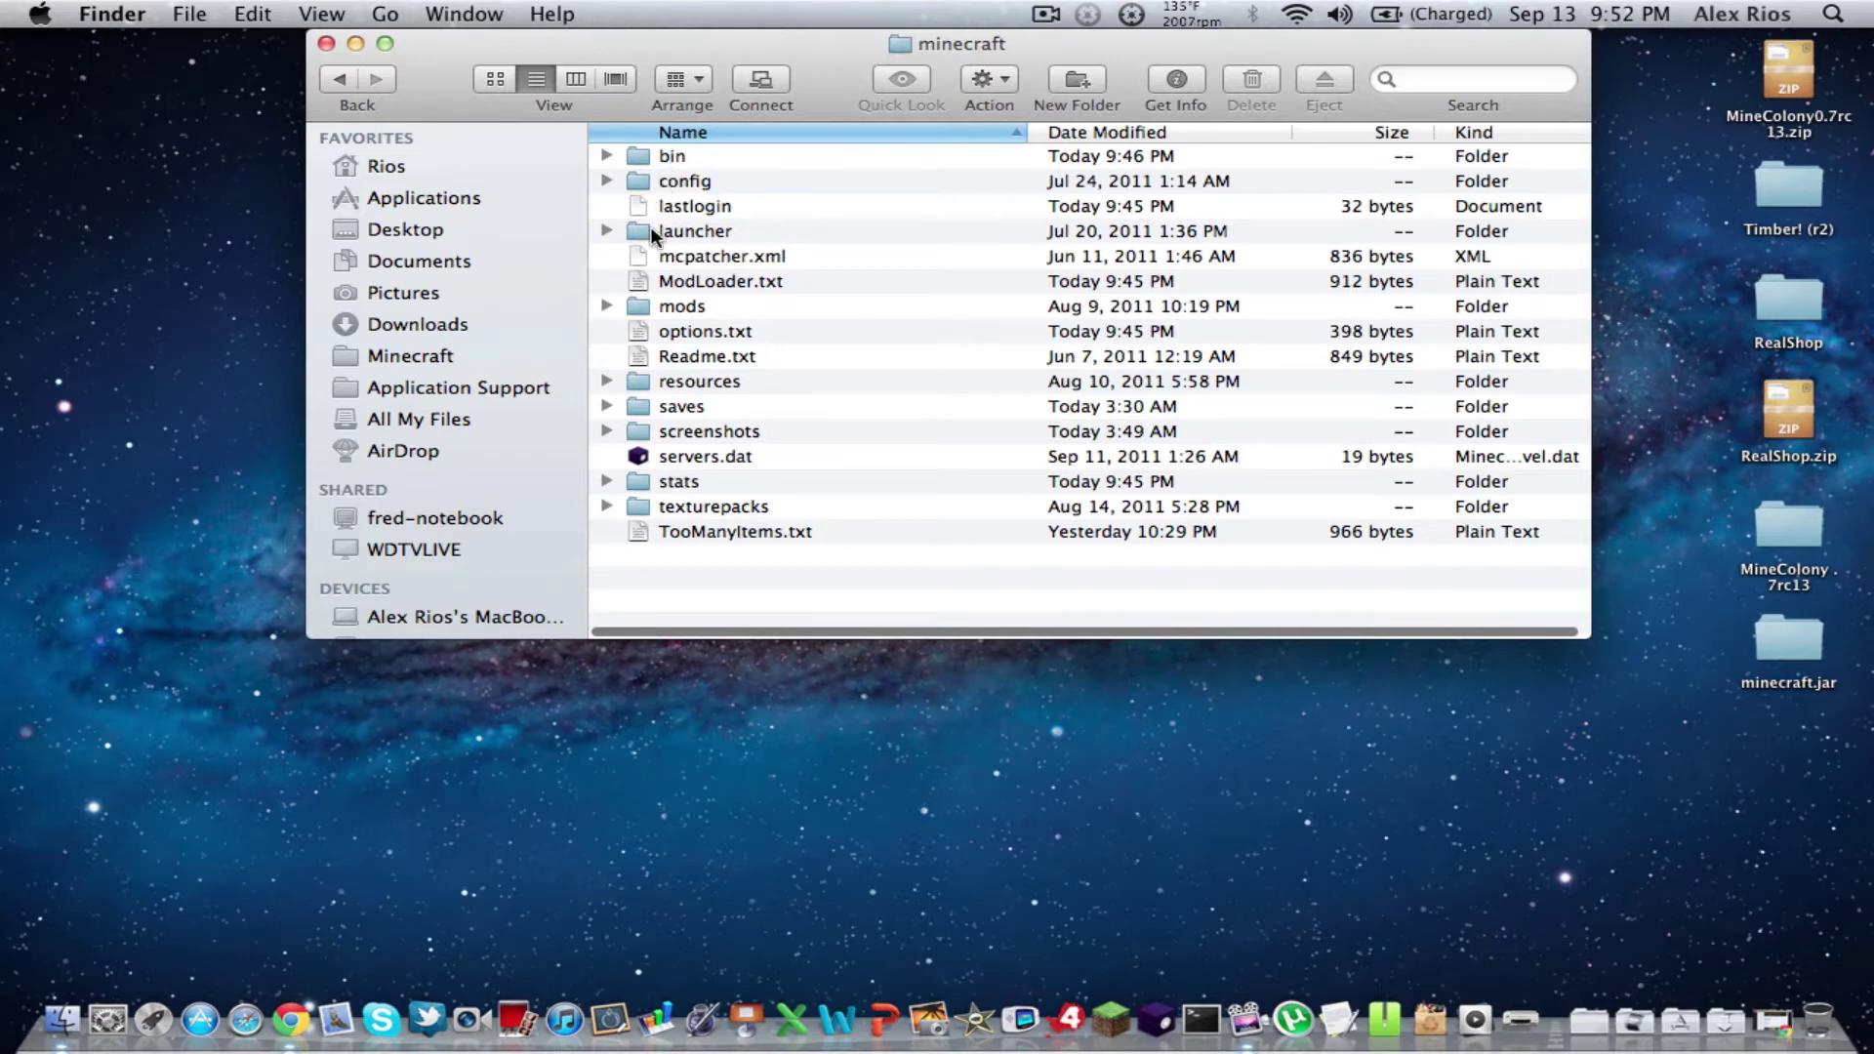
double_click(710, 158)
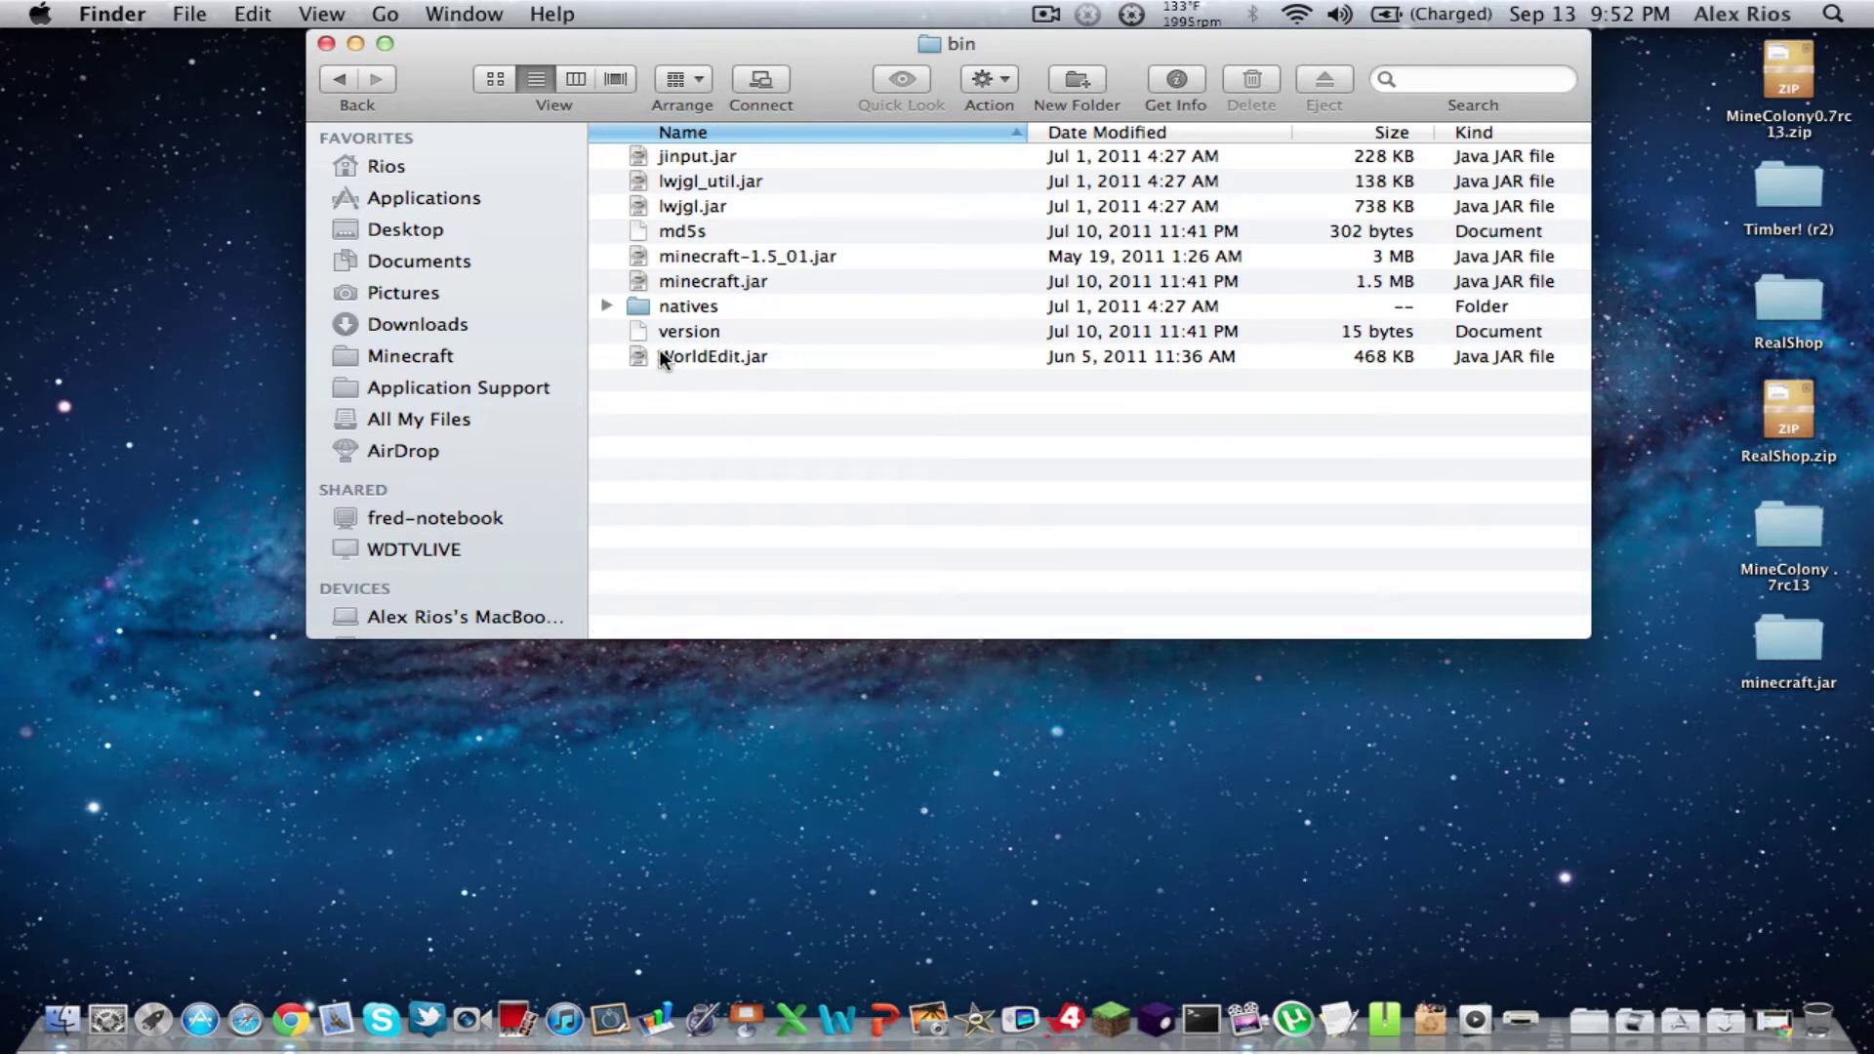
left_click(747, 283)
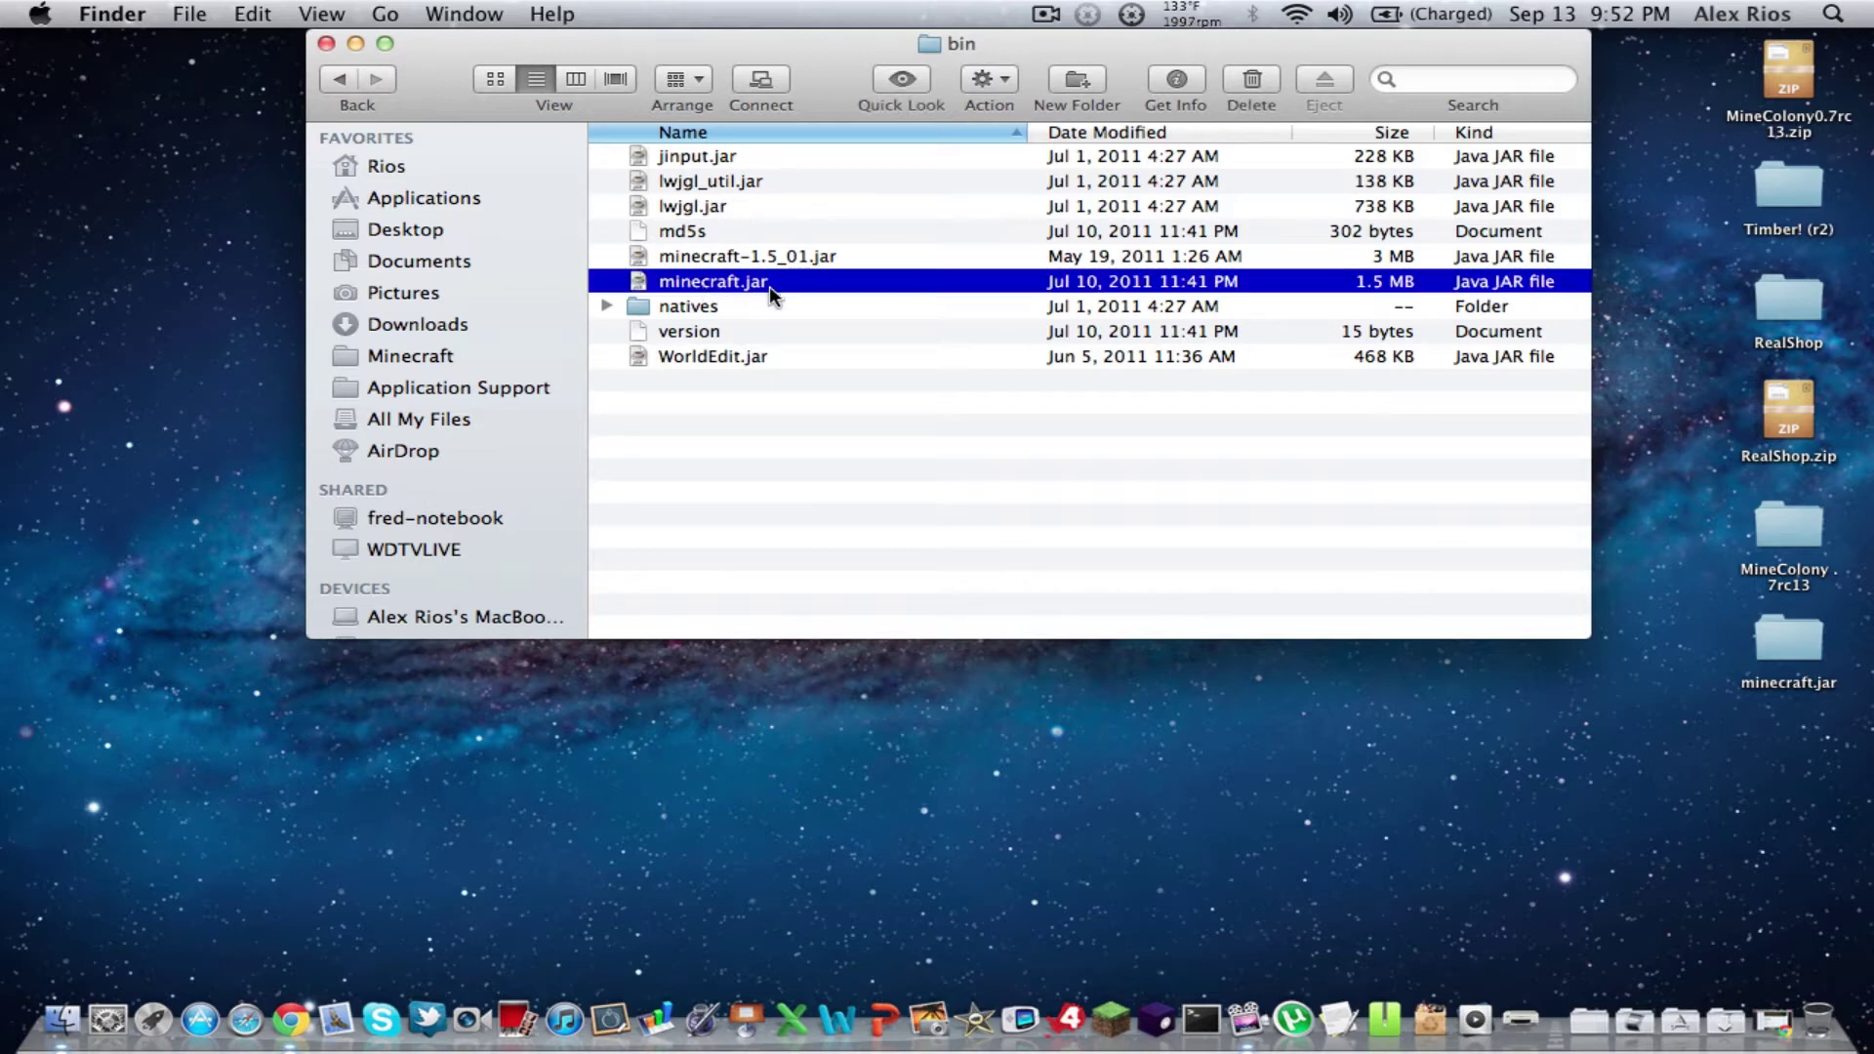
left_click(741, 285)
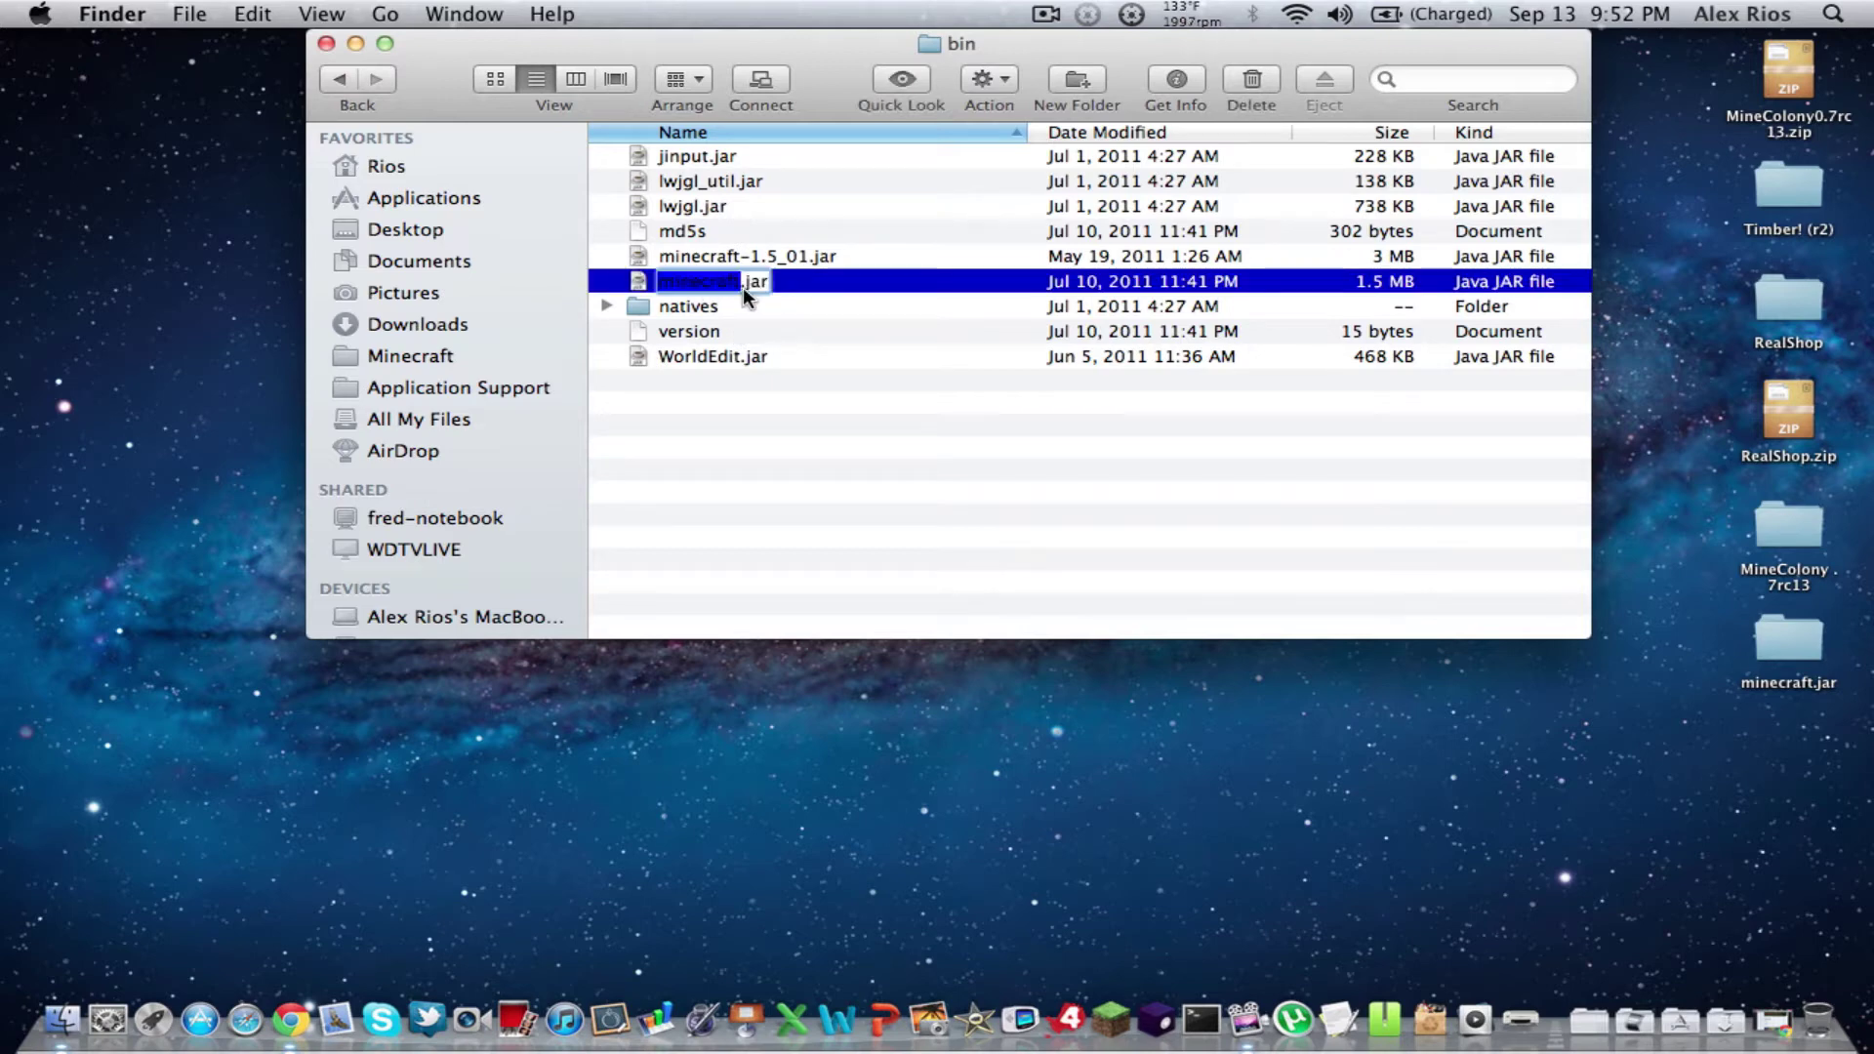
left_click(796, 441)
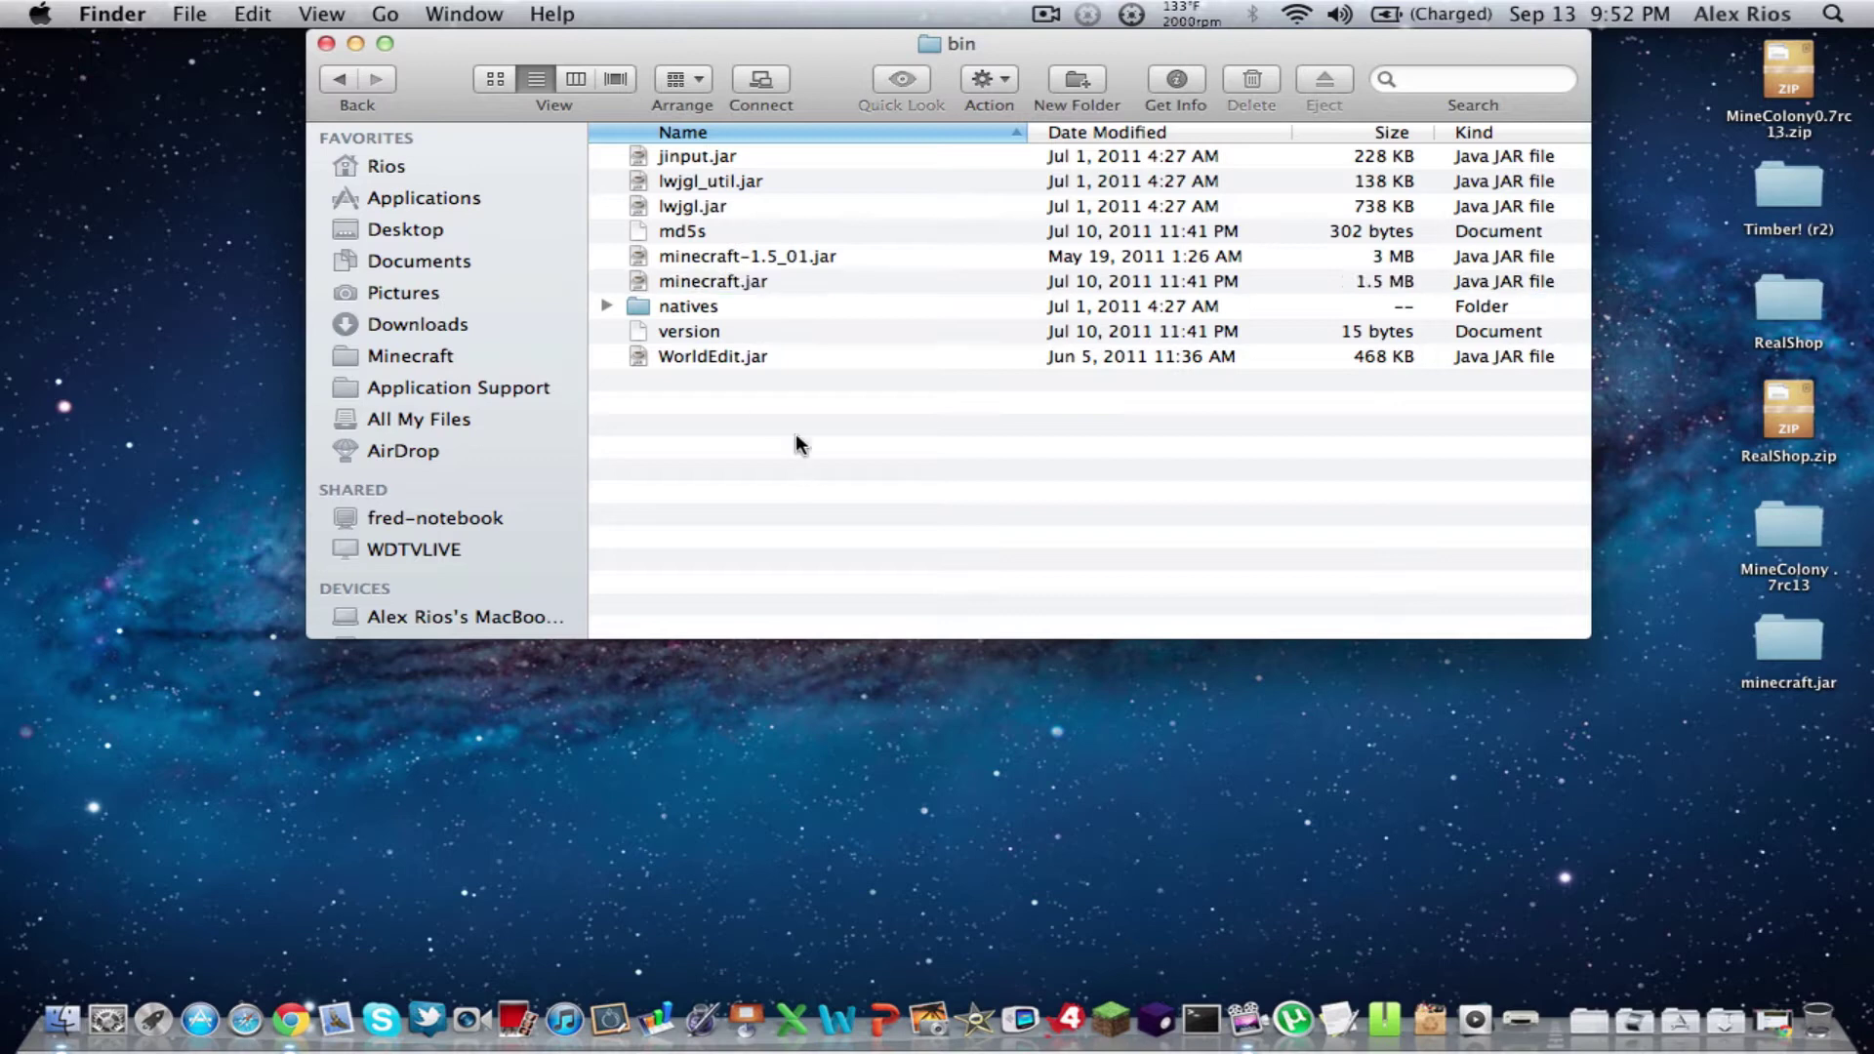
left_click(688, 285)
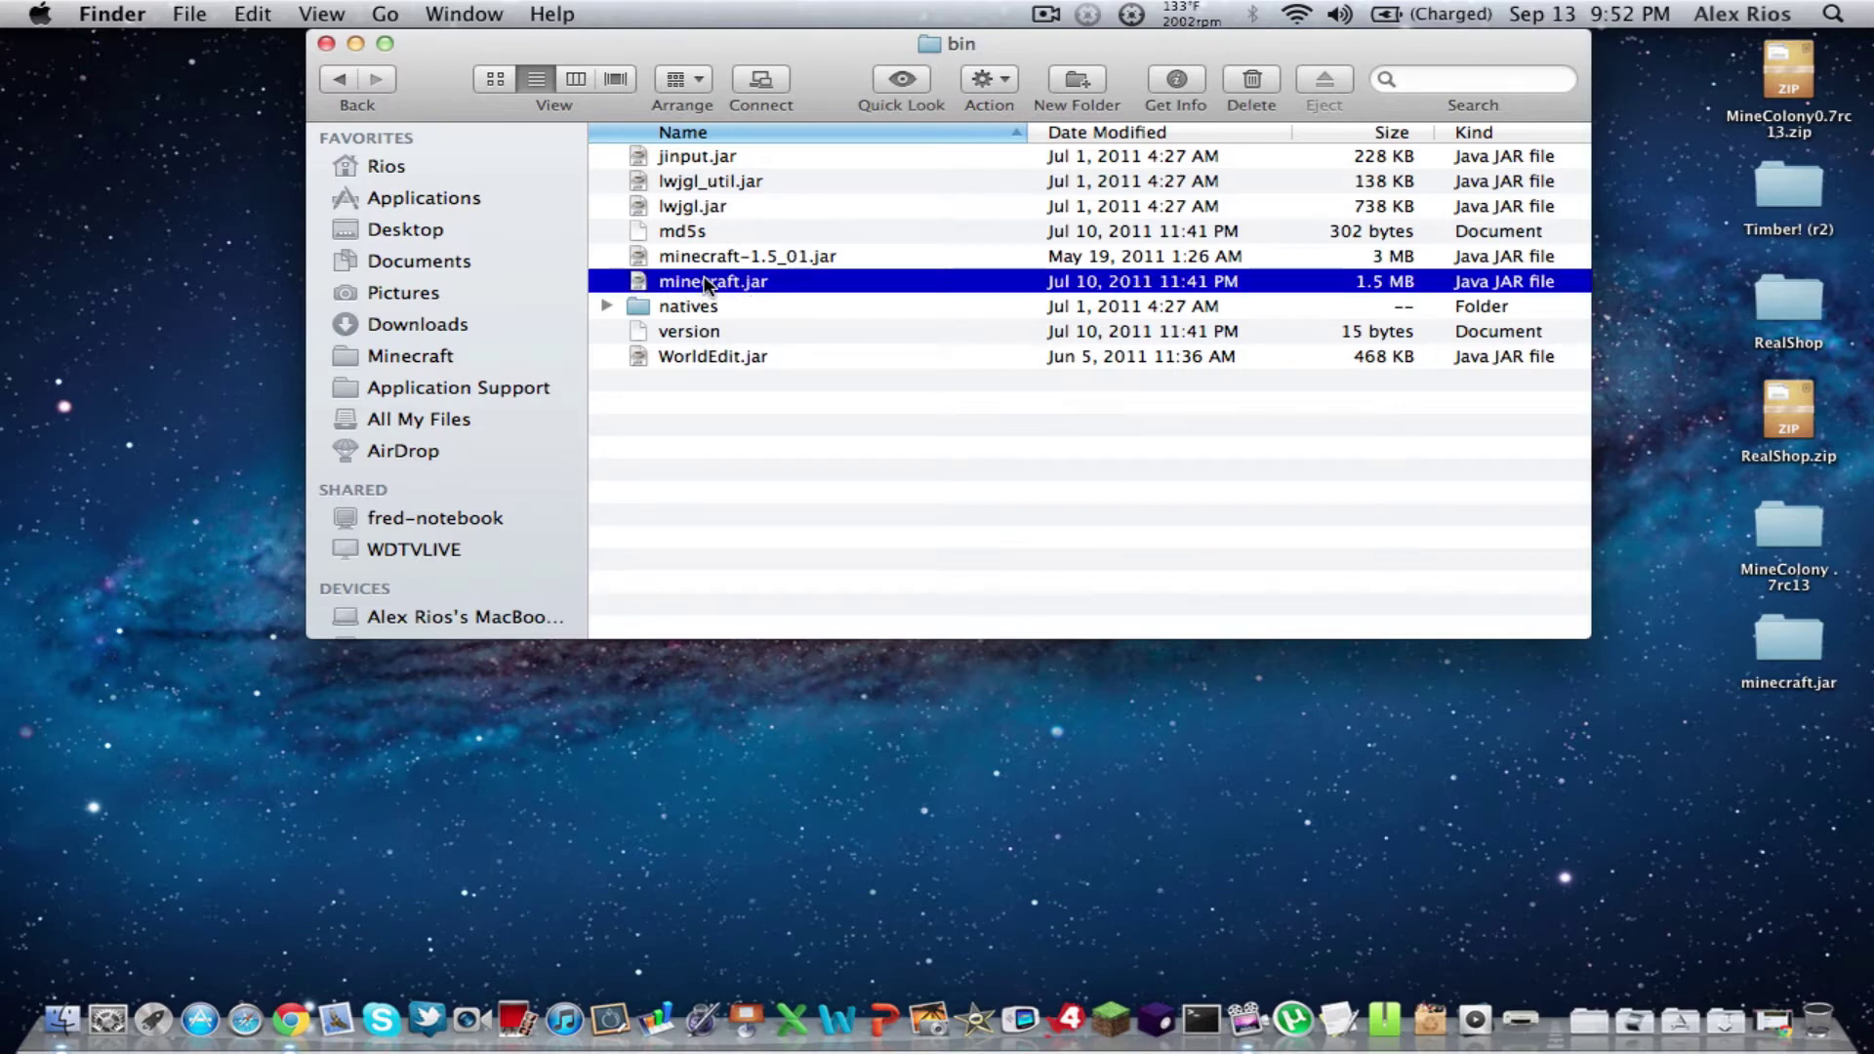
right_click(705, 281)
mouse_move(746, 316)
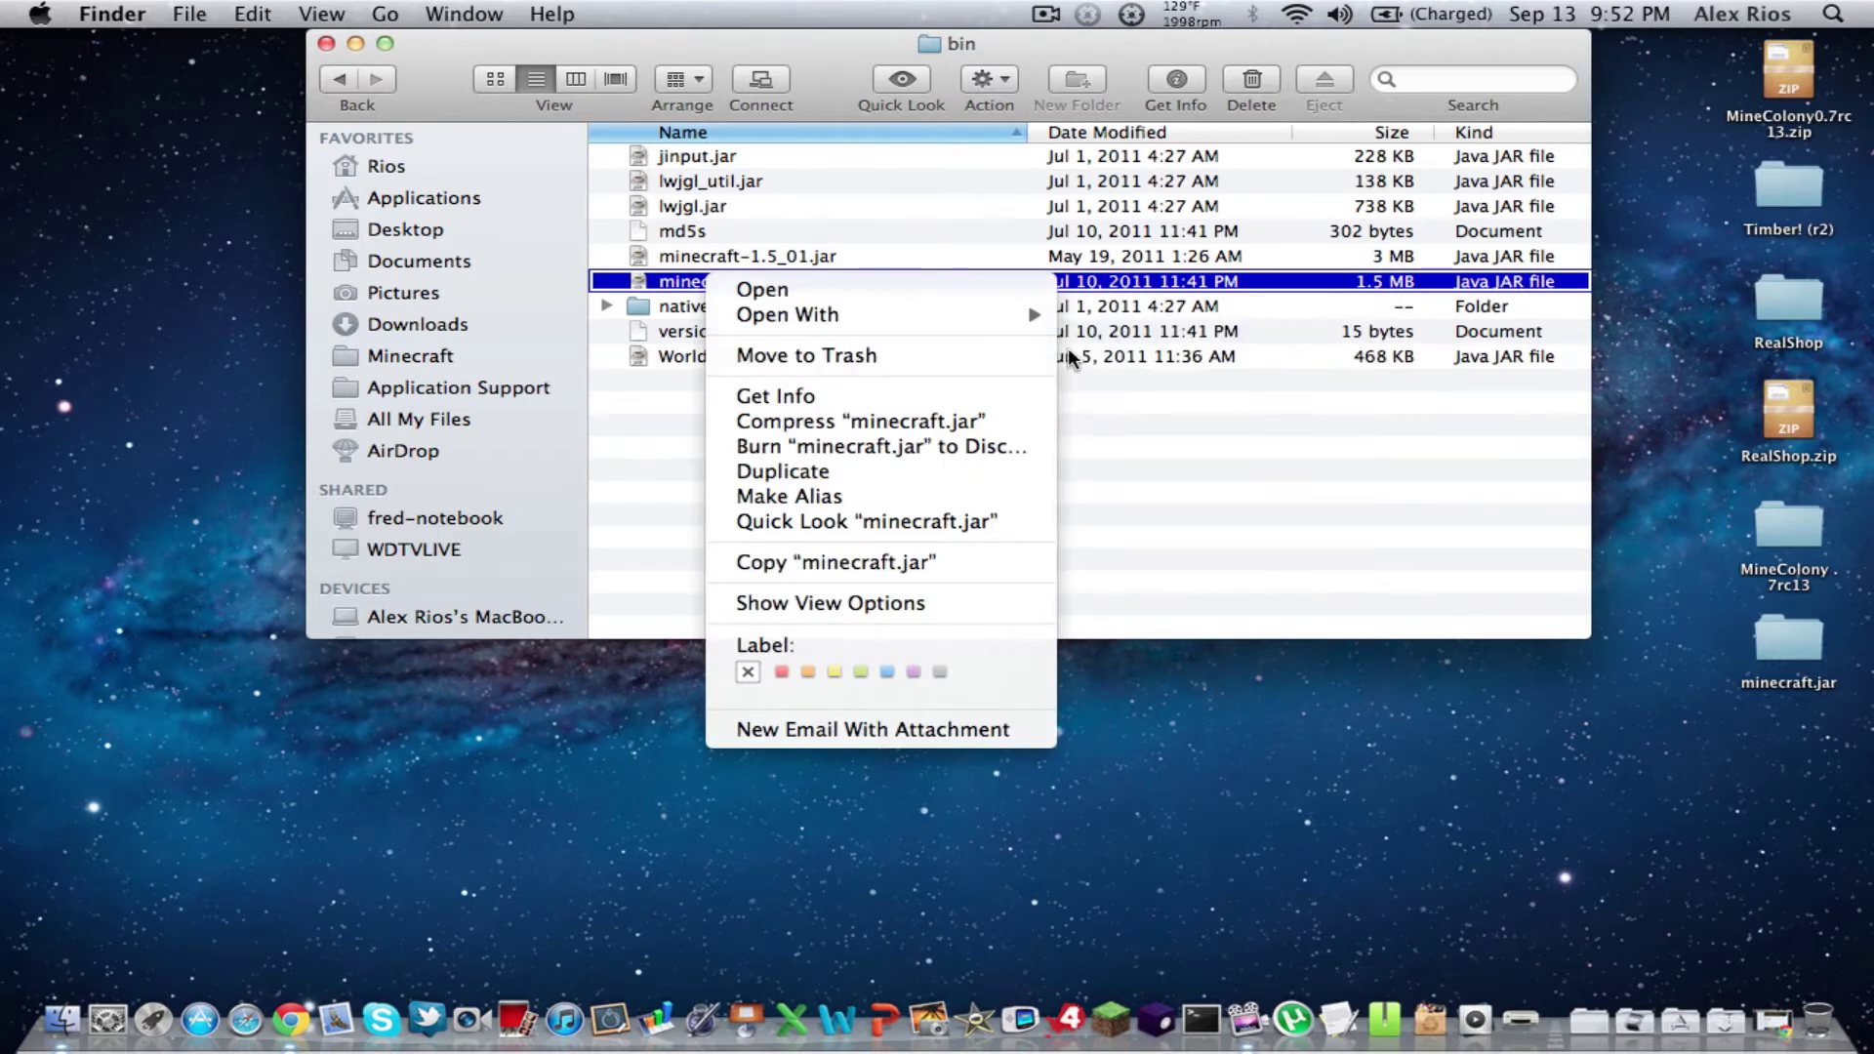
left_click(597, 508)
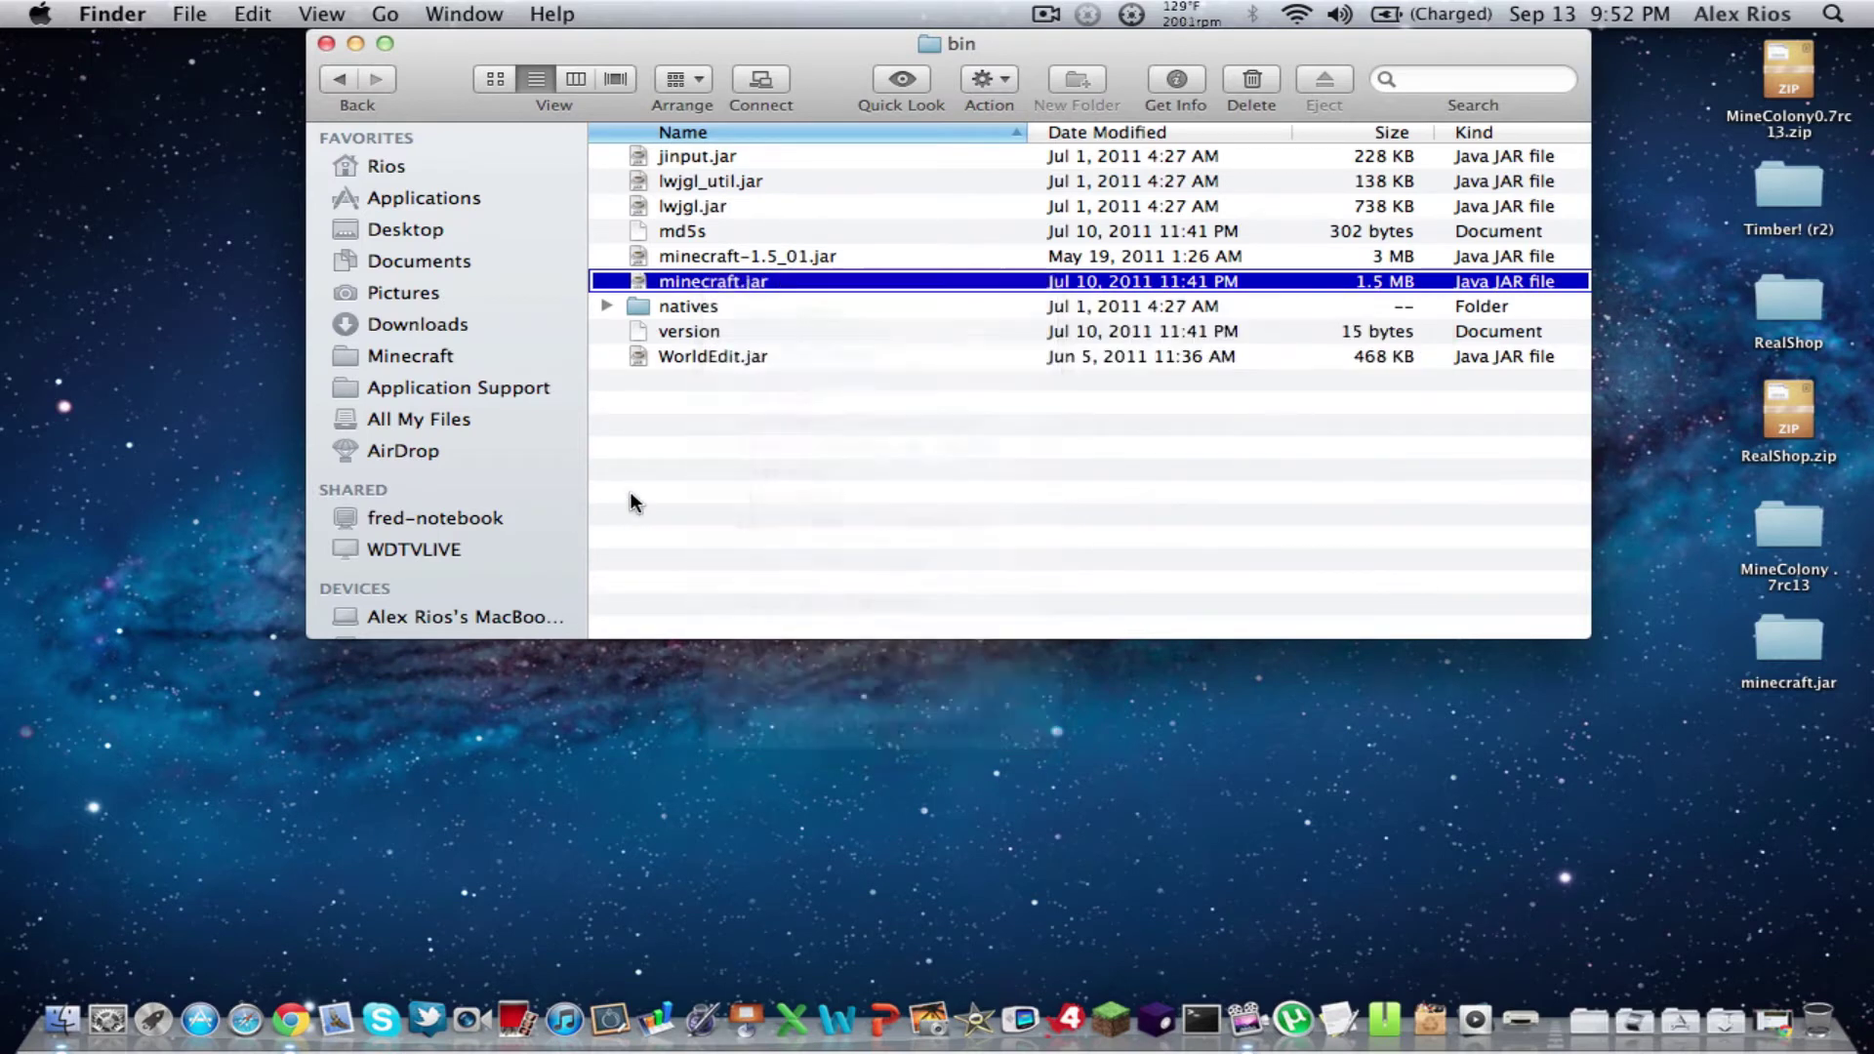
- Rename minecraft.jar in the bin folder to minecraft.jar.zip, accepting the .zip extension, and extract the archive
left_click(746, 280)
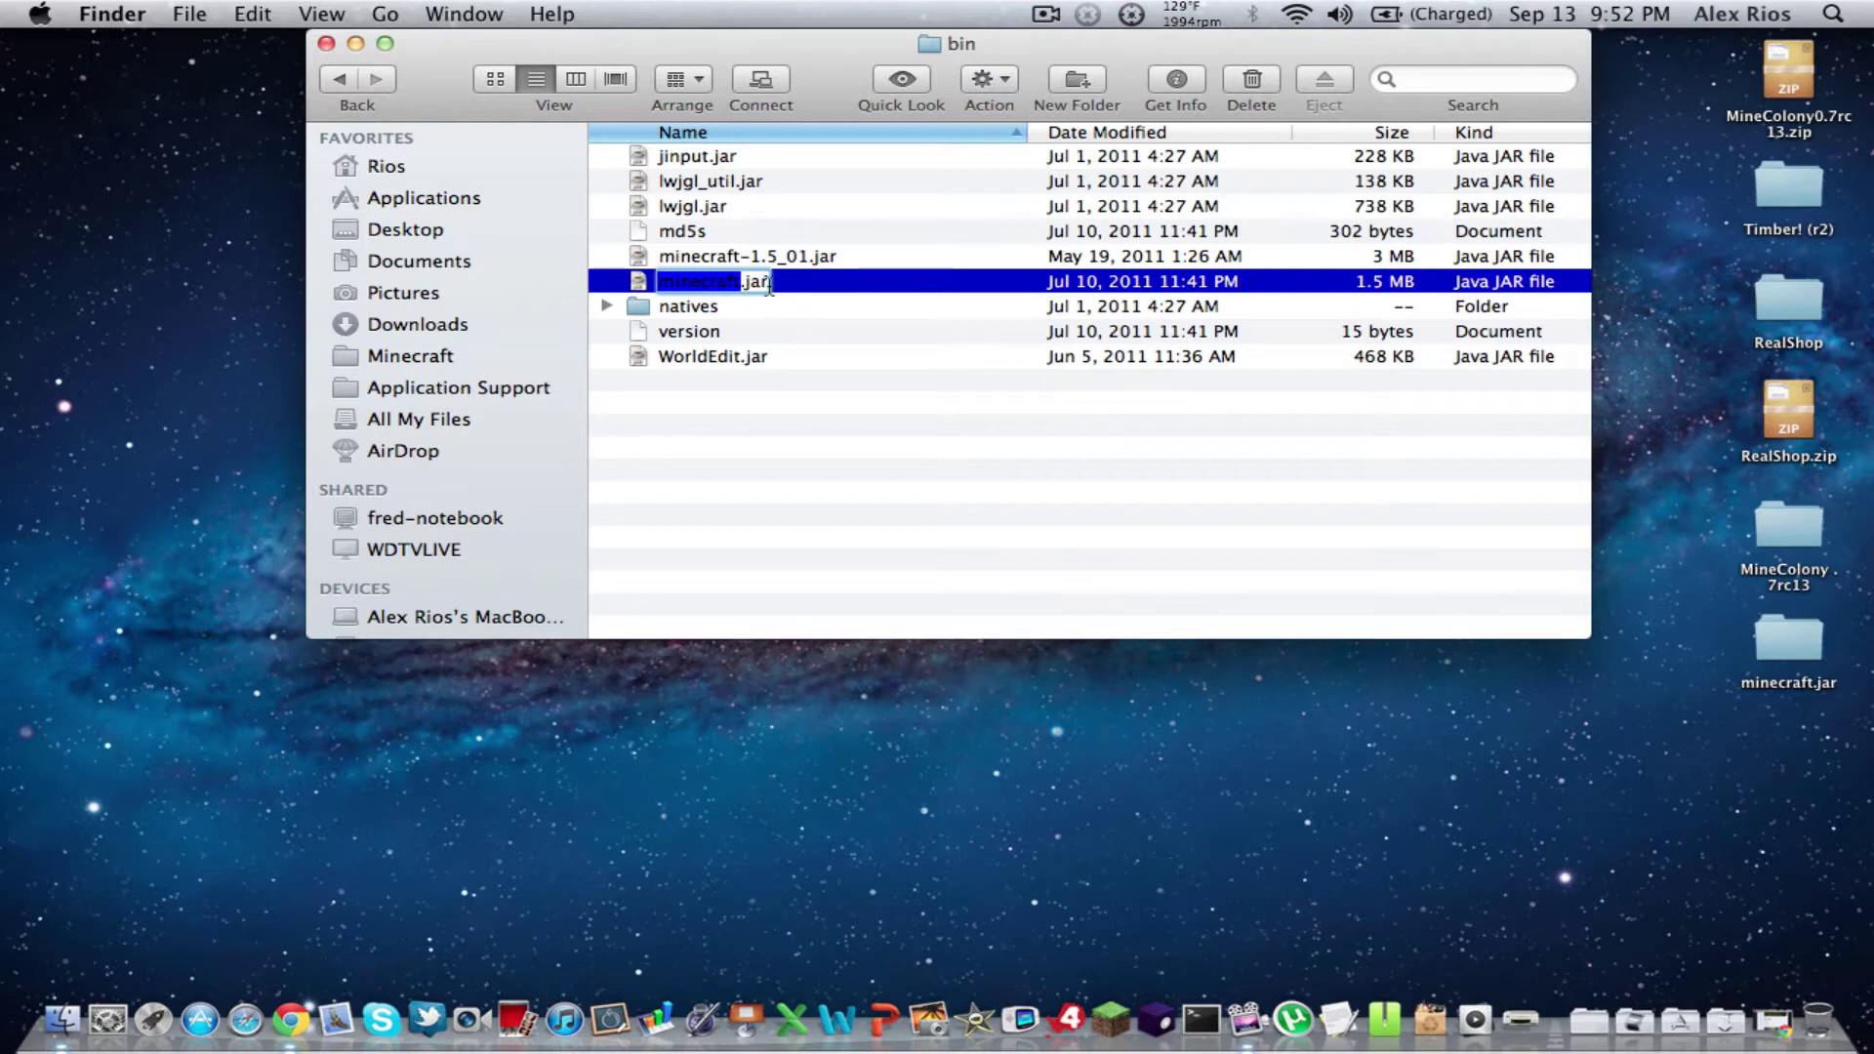
left_click(769, 285)
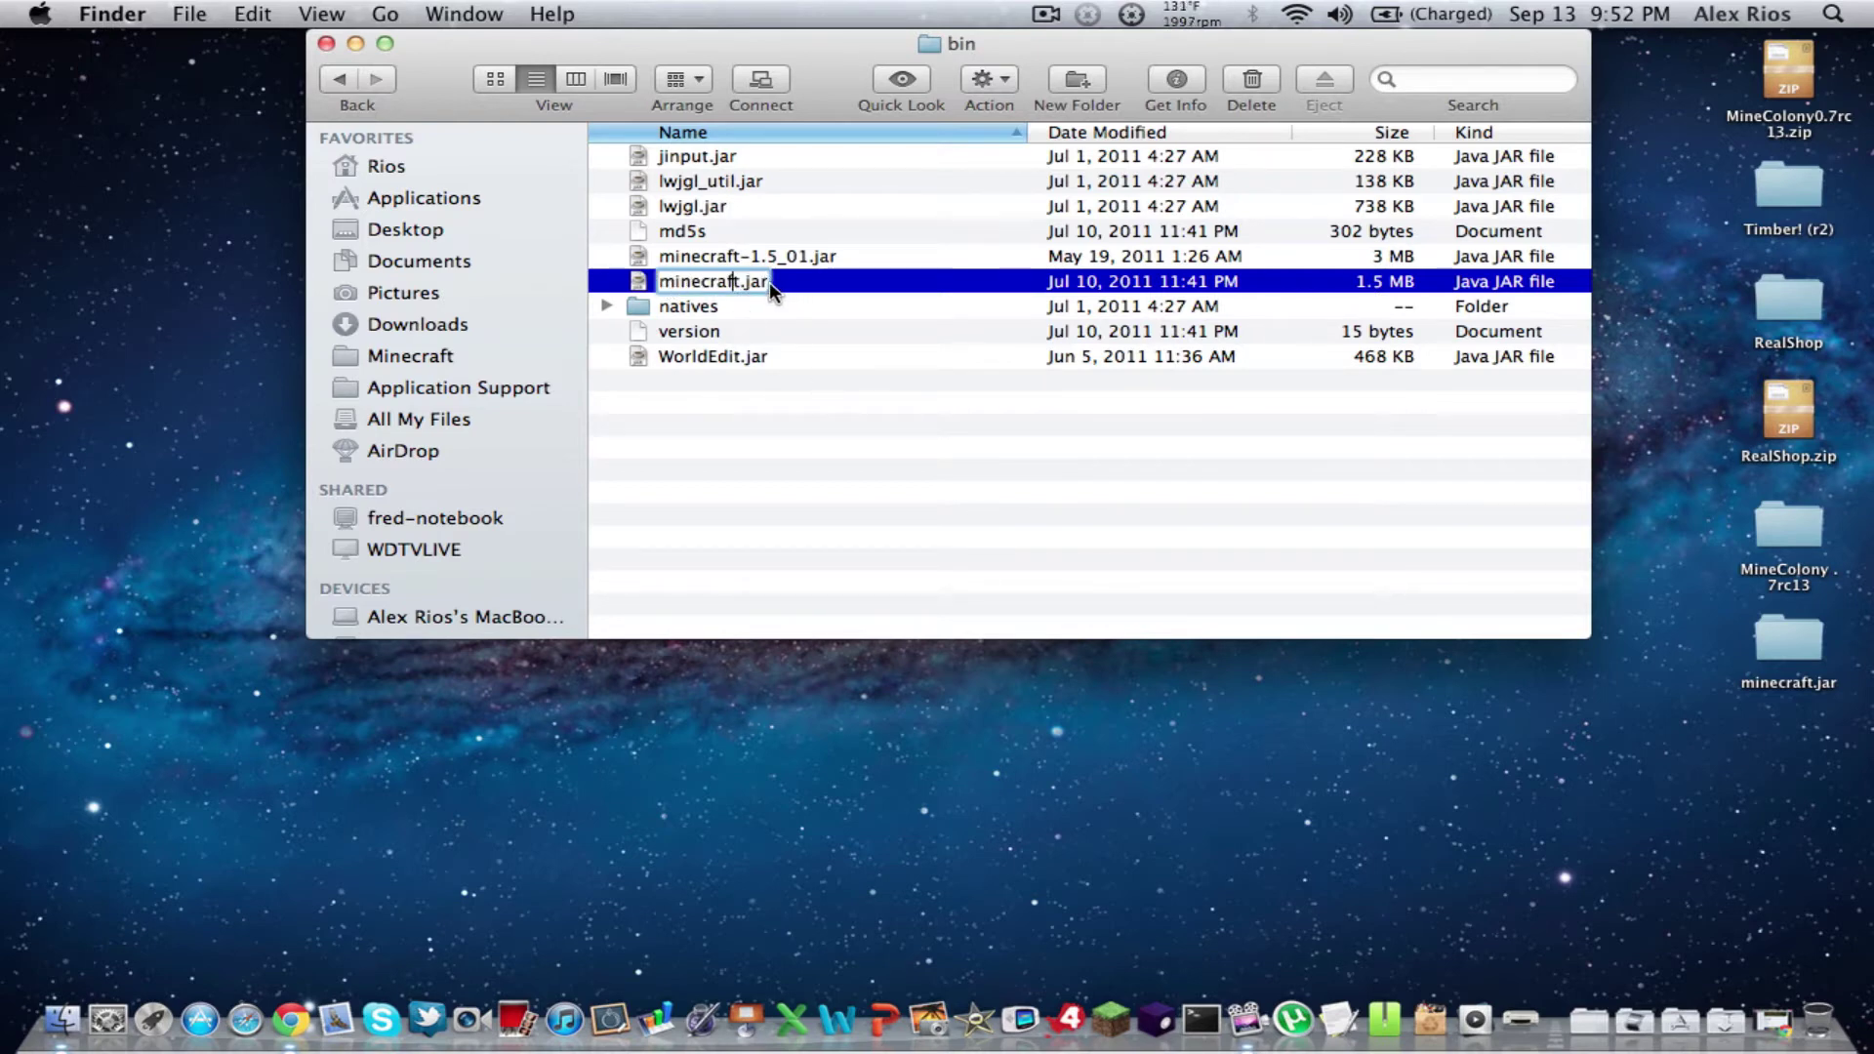
type(".zip")
key("Return")
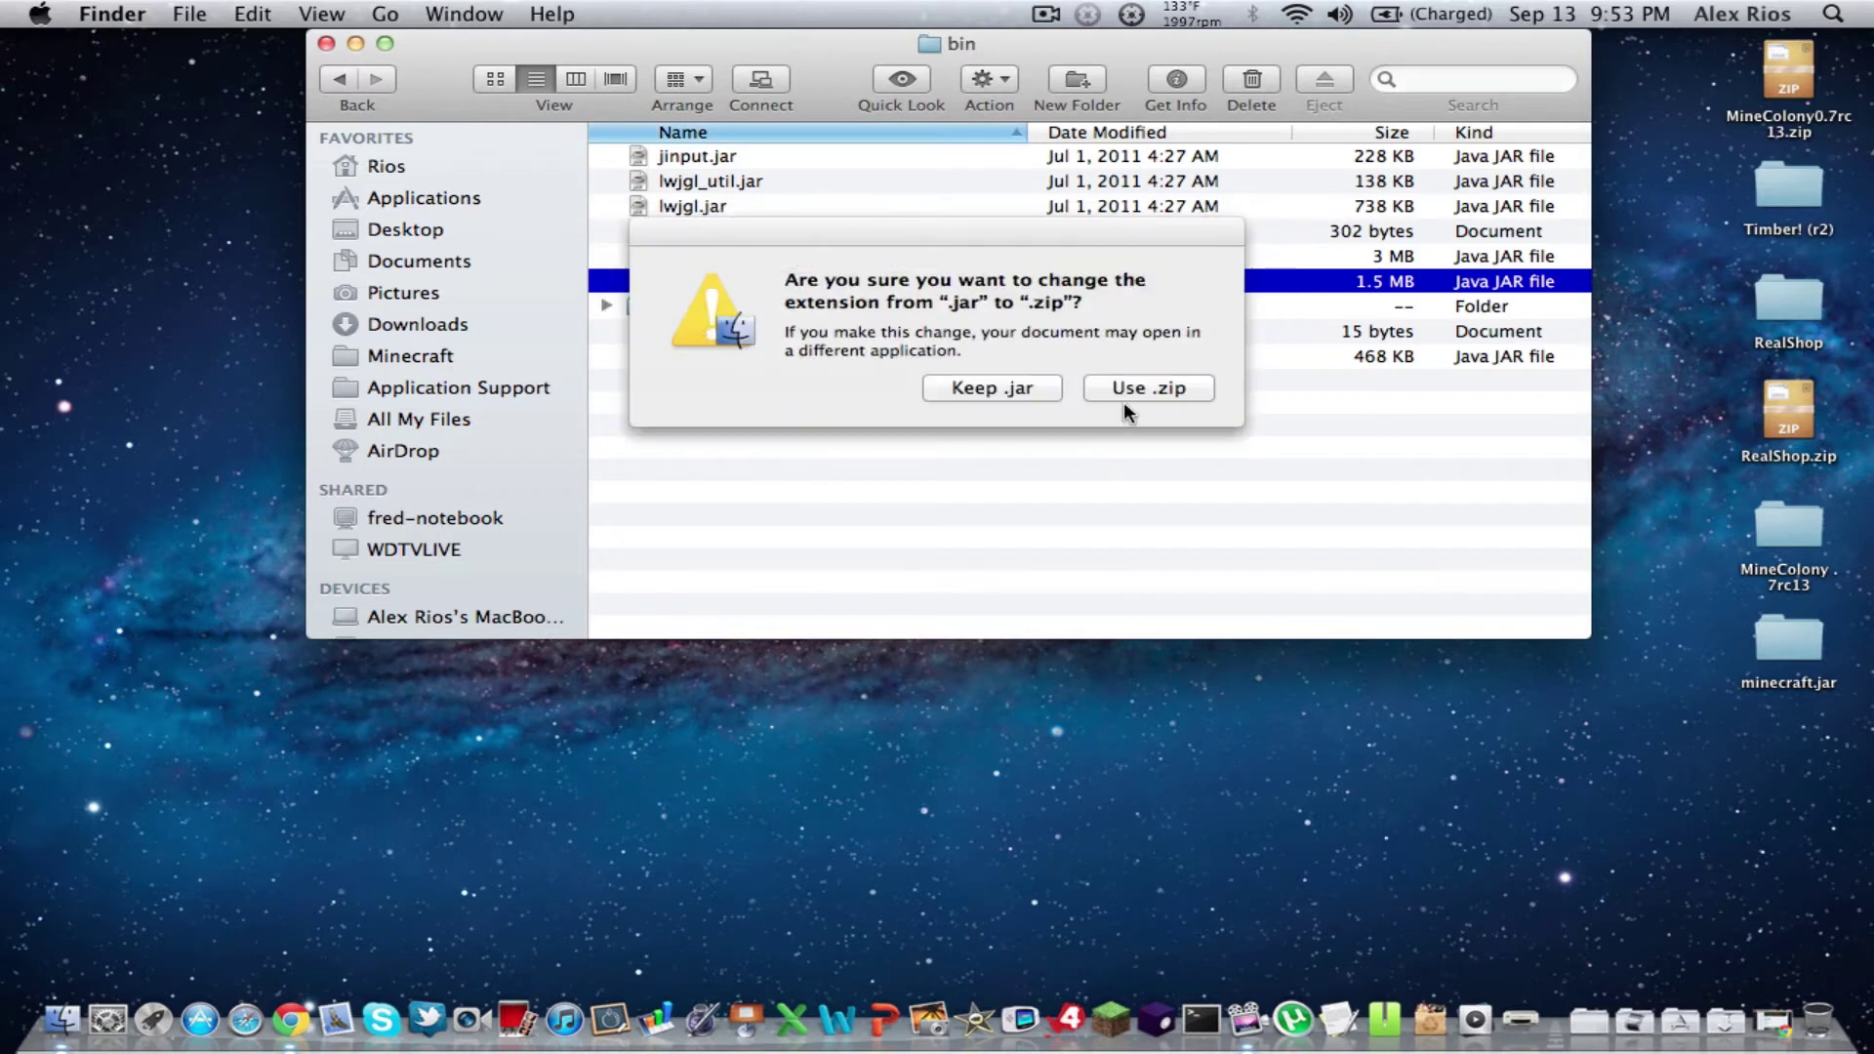
left_click(1133, 391)
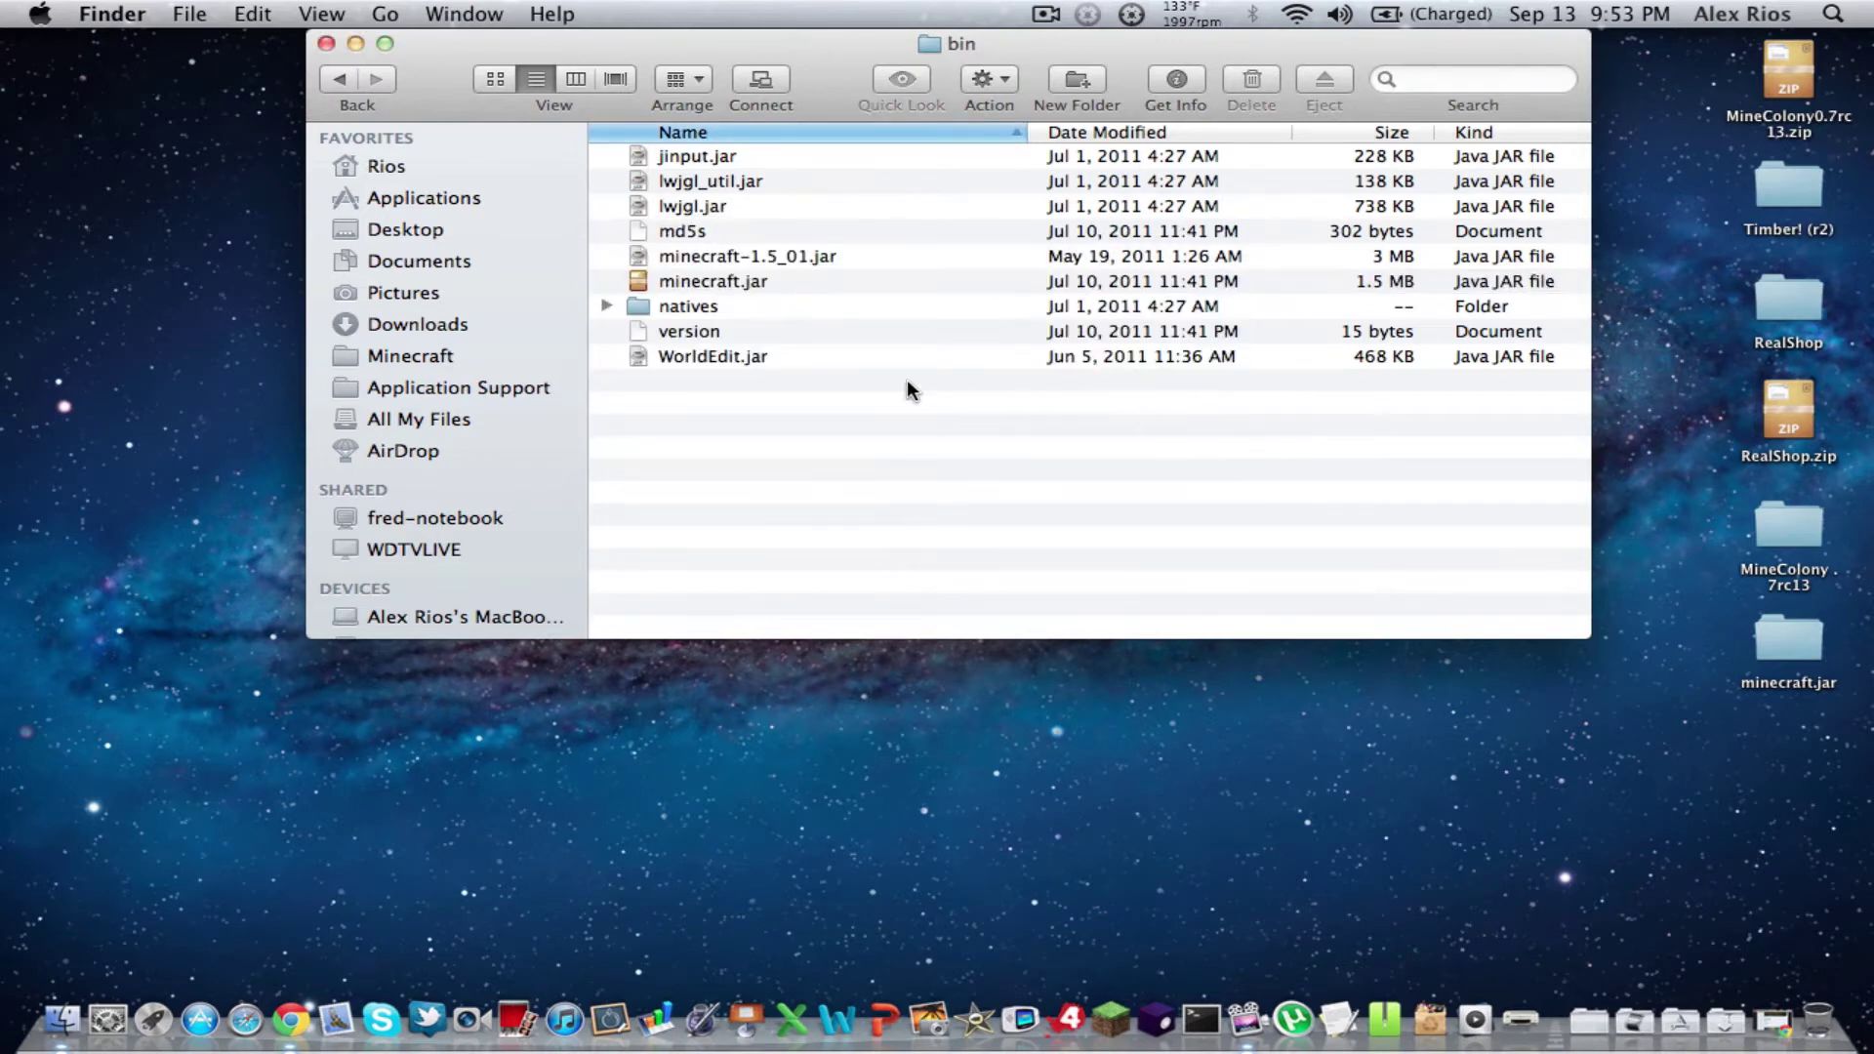
double_click(765, 283)
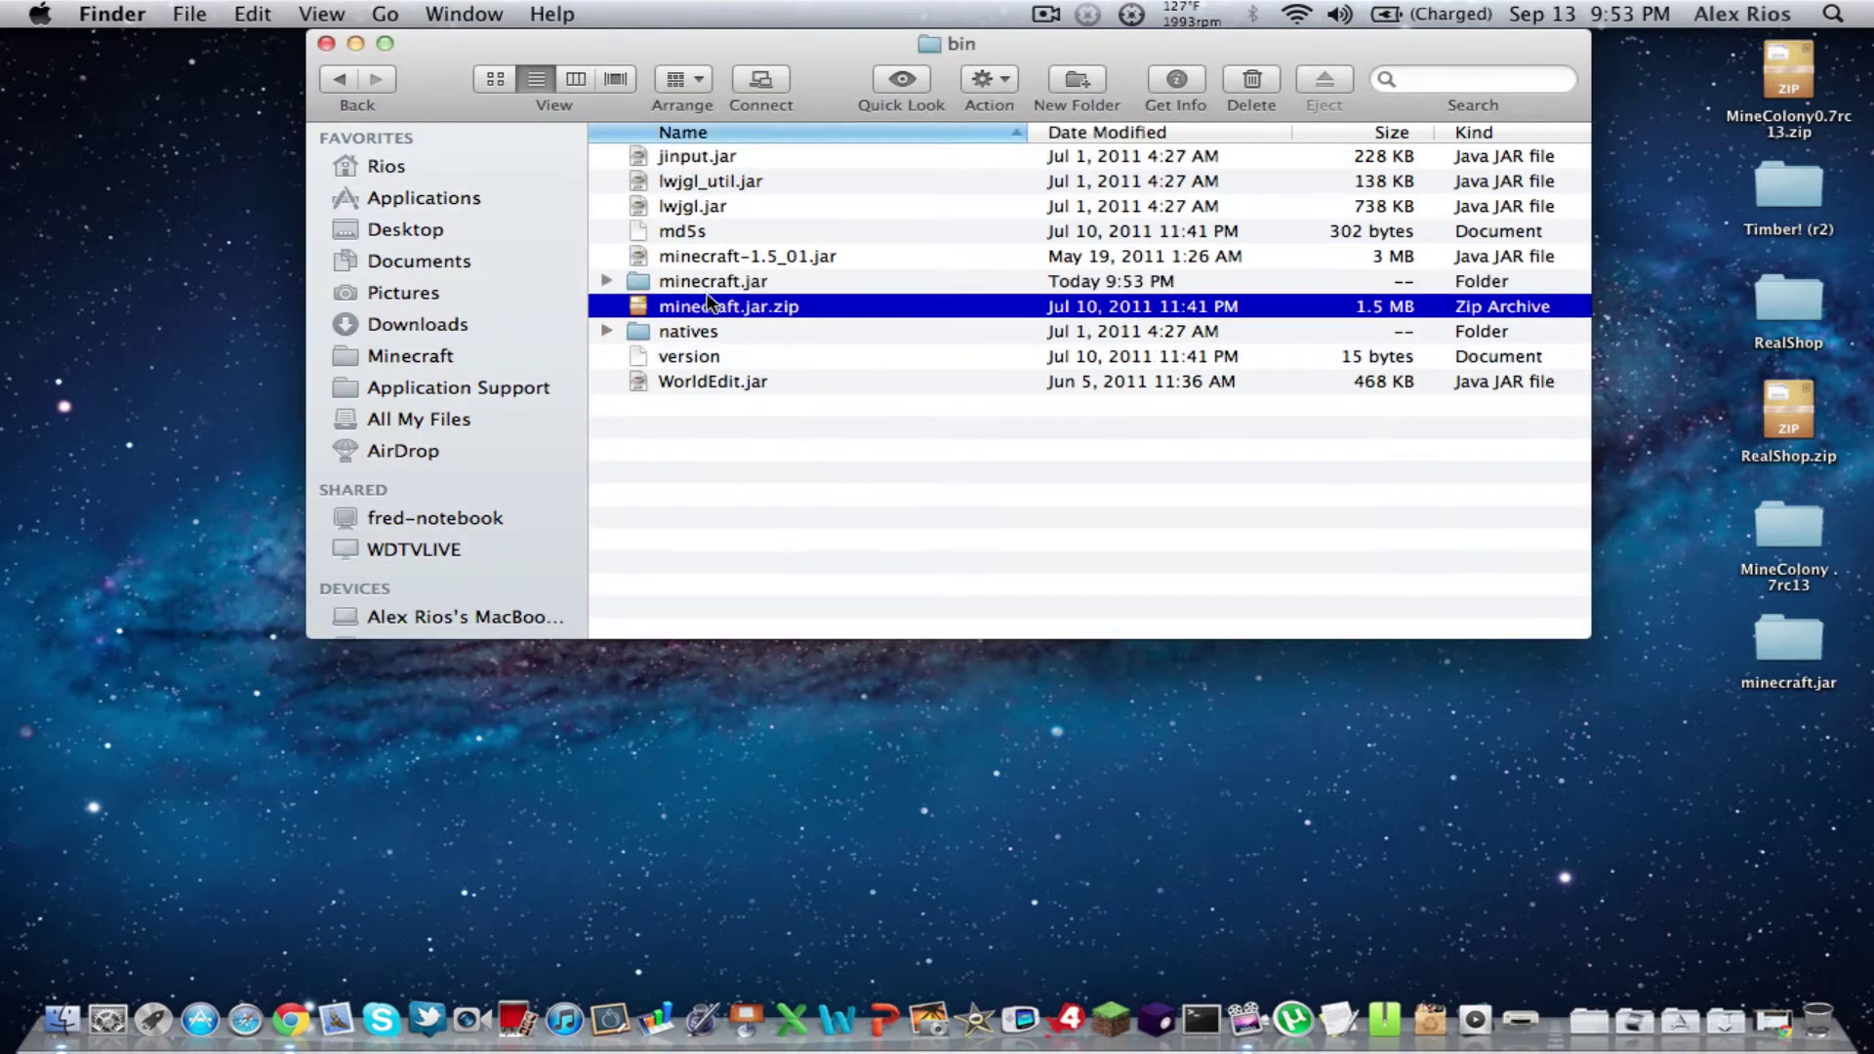
- Try to rename the minecraft.jar.zip archive back to minecraft.jar beside the extracted folder
left_click(742, 306)
double_click(782, 308)
key("BackSpace")
key("BackSpace")
key("Return")
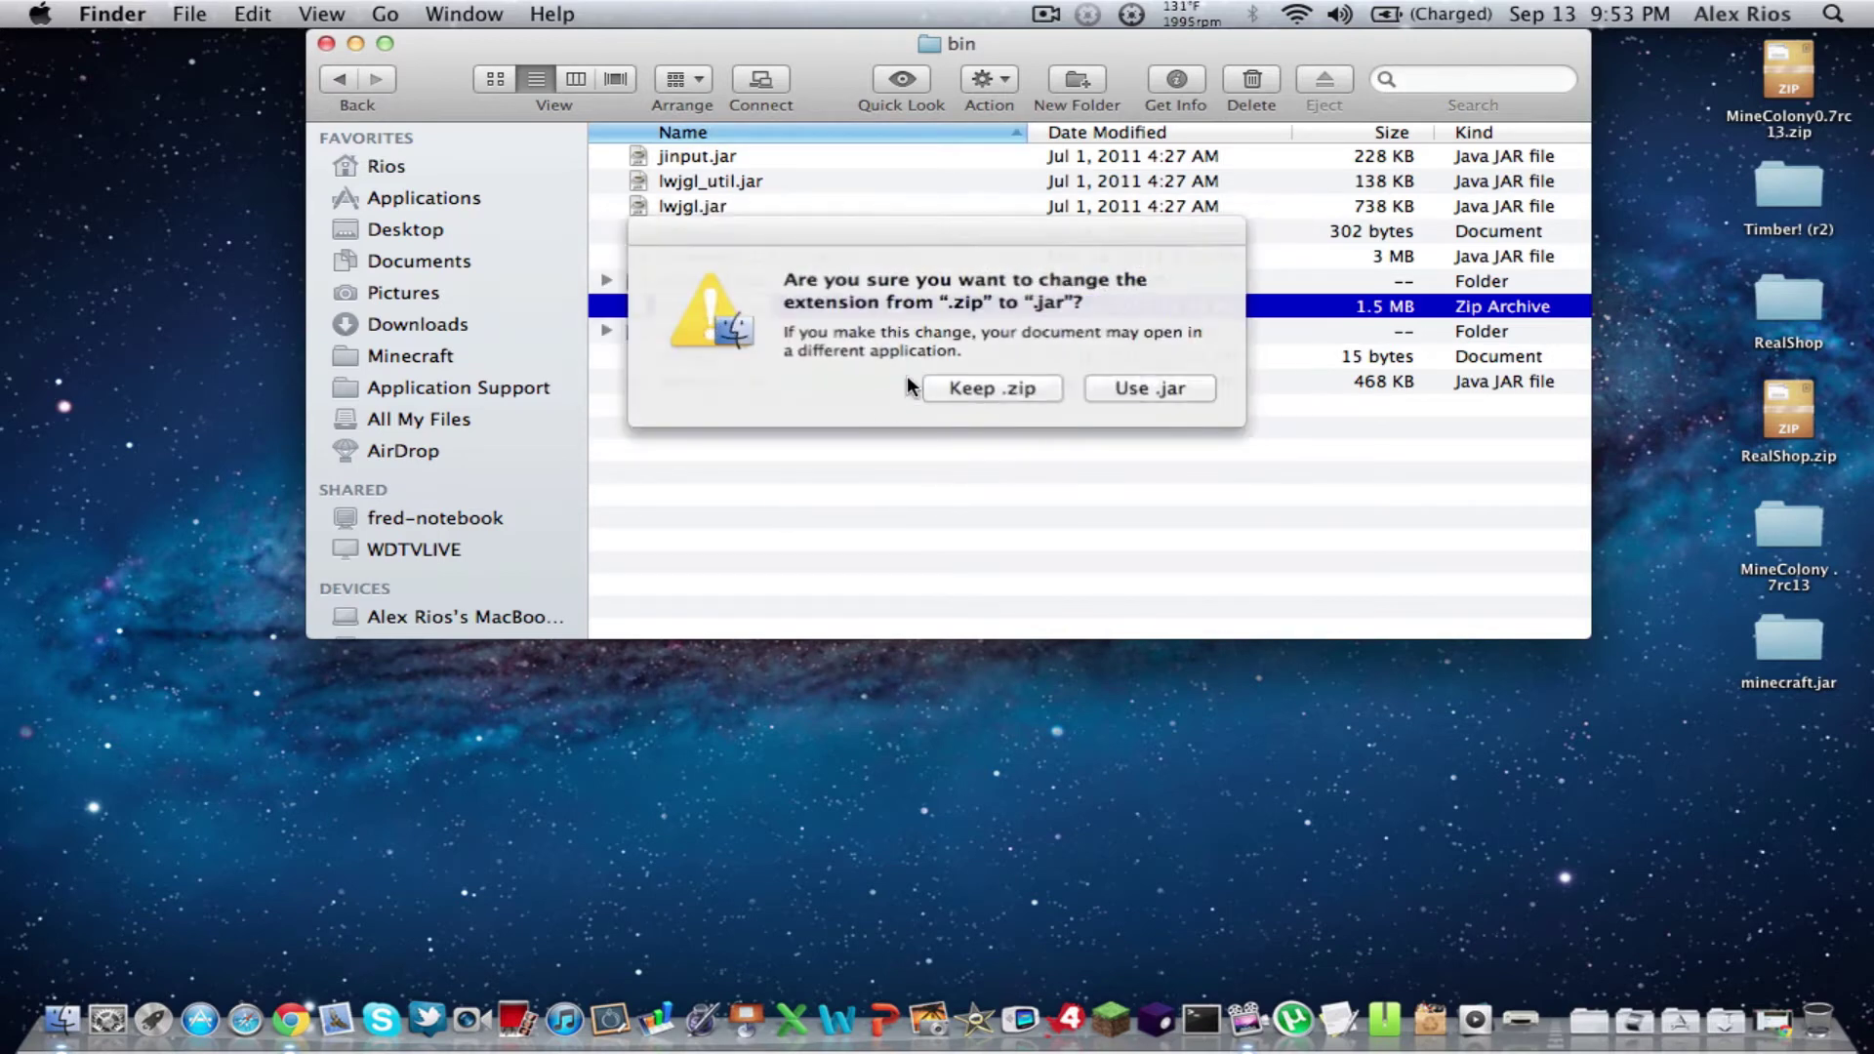
left_click(1089, 390)
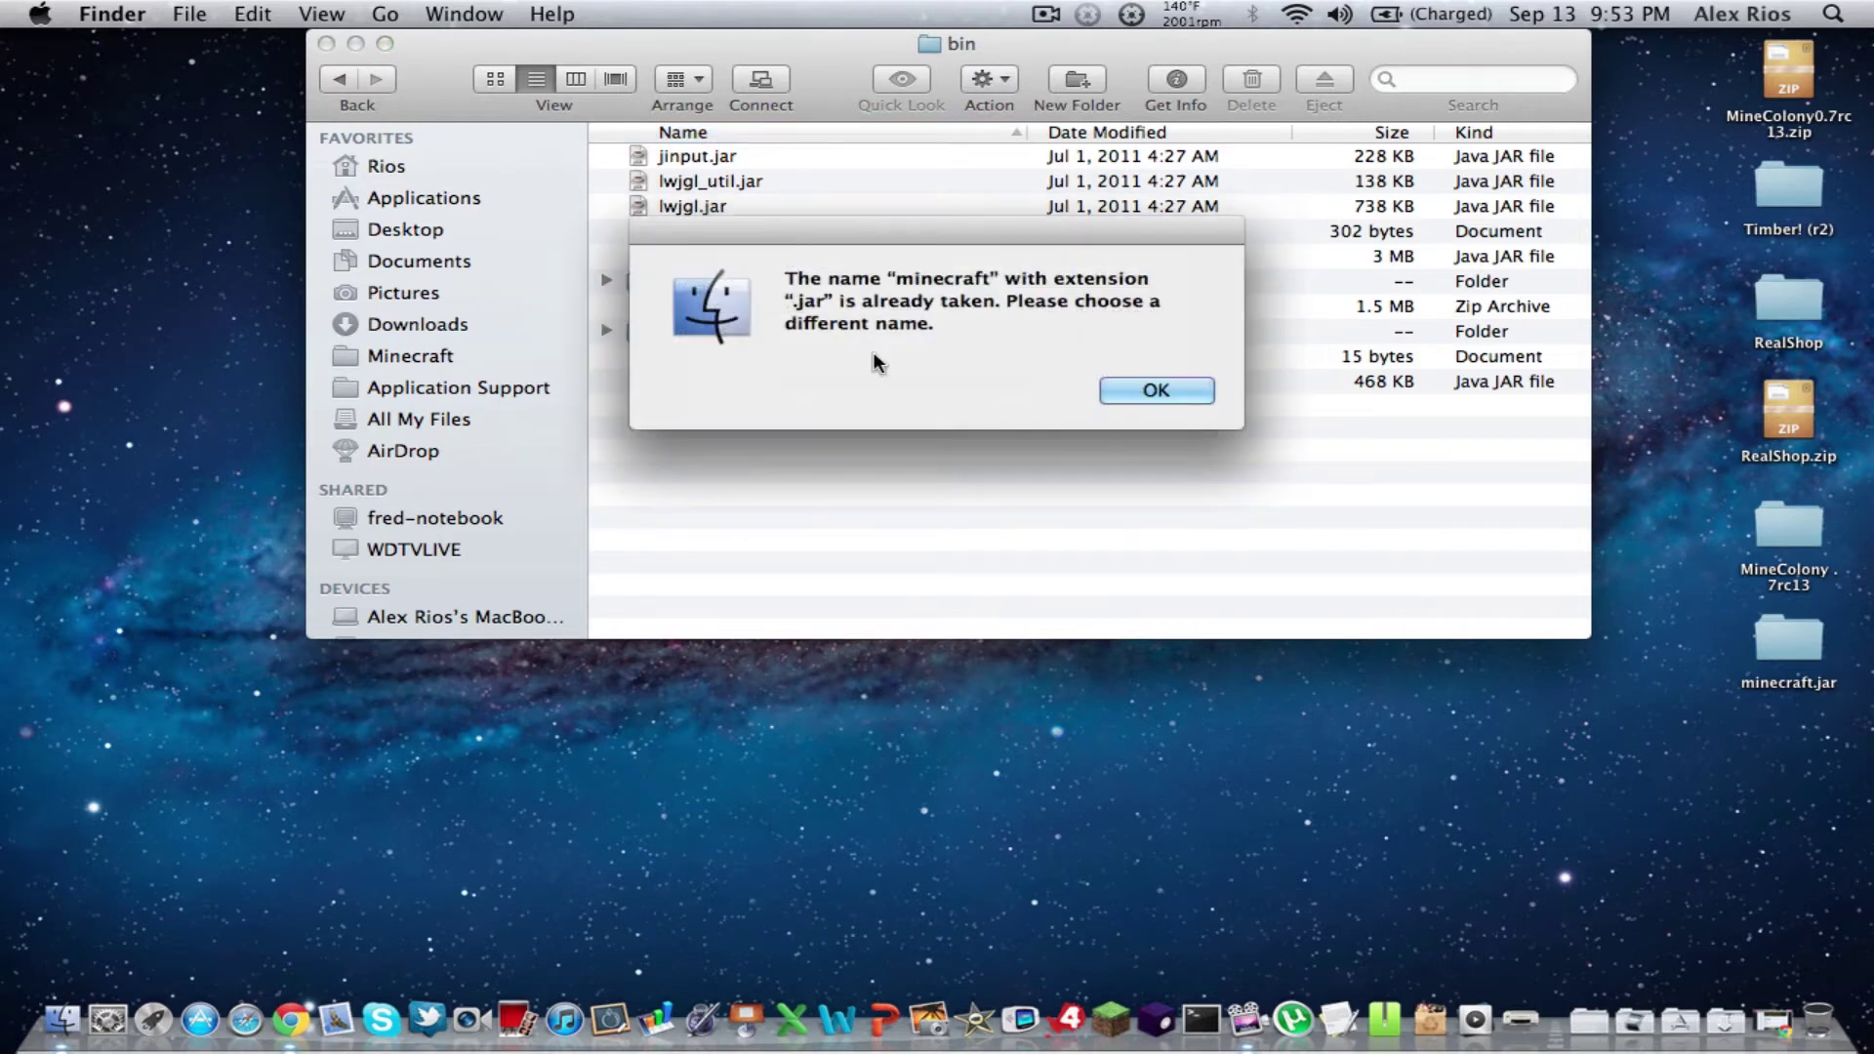
left_click(1140, 390)
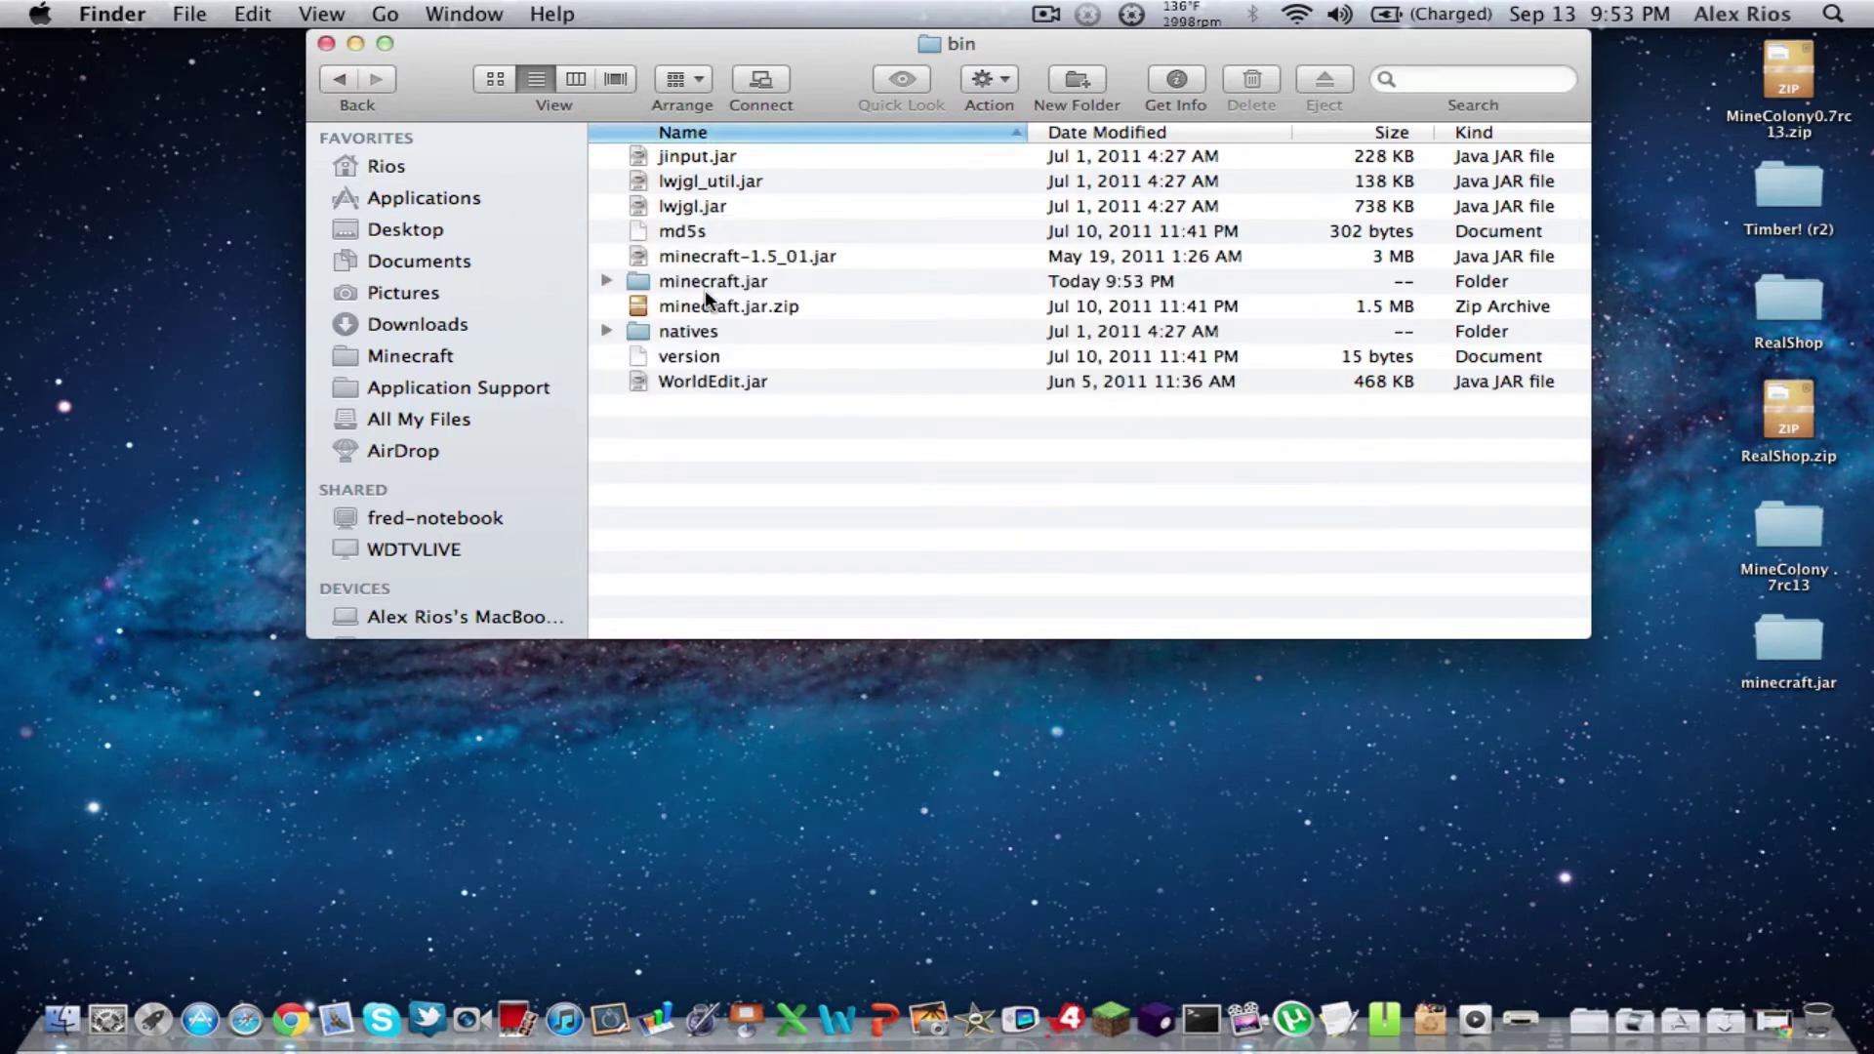
- Rename the minecraft.jar.zip archive to minecraftbackup.jar.zip
left_click(740, 275)
left_click(737, 307)
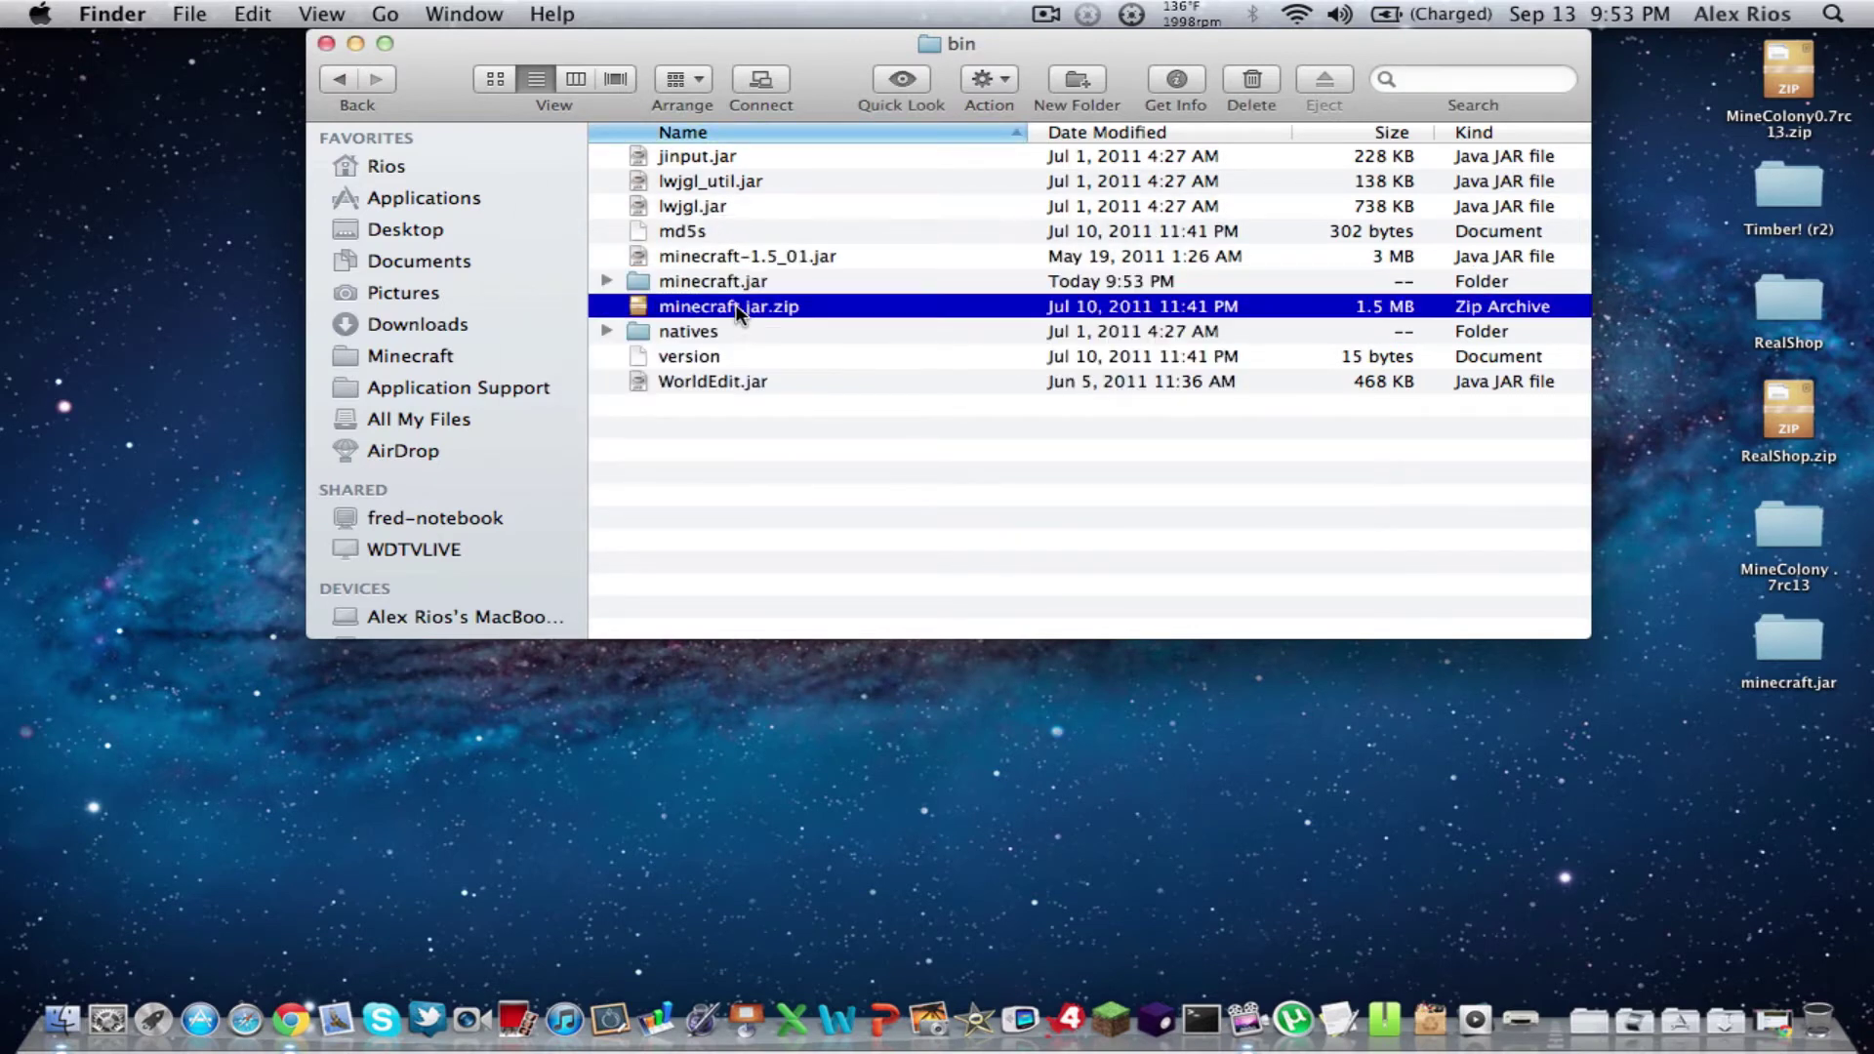
left_click(740, 305)
key("Right")
type("backup")
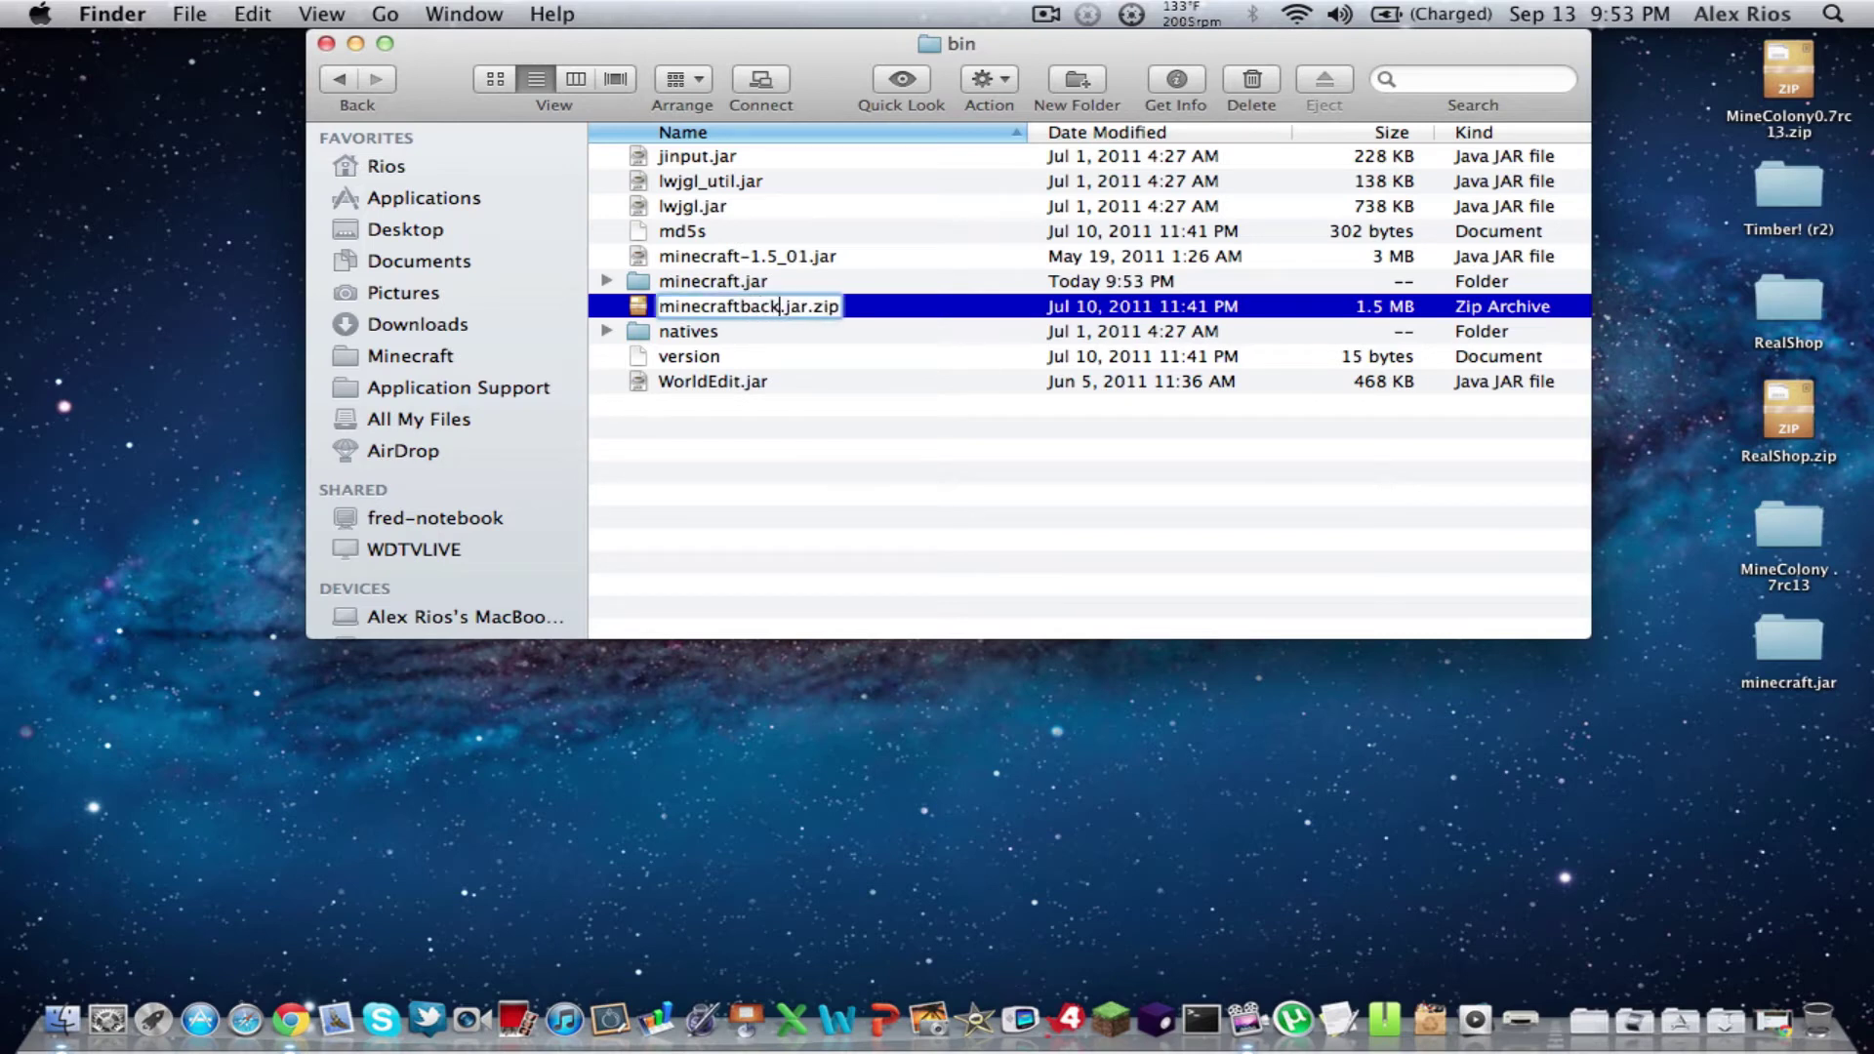
left_click(863, 611)
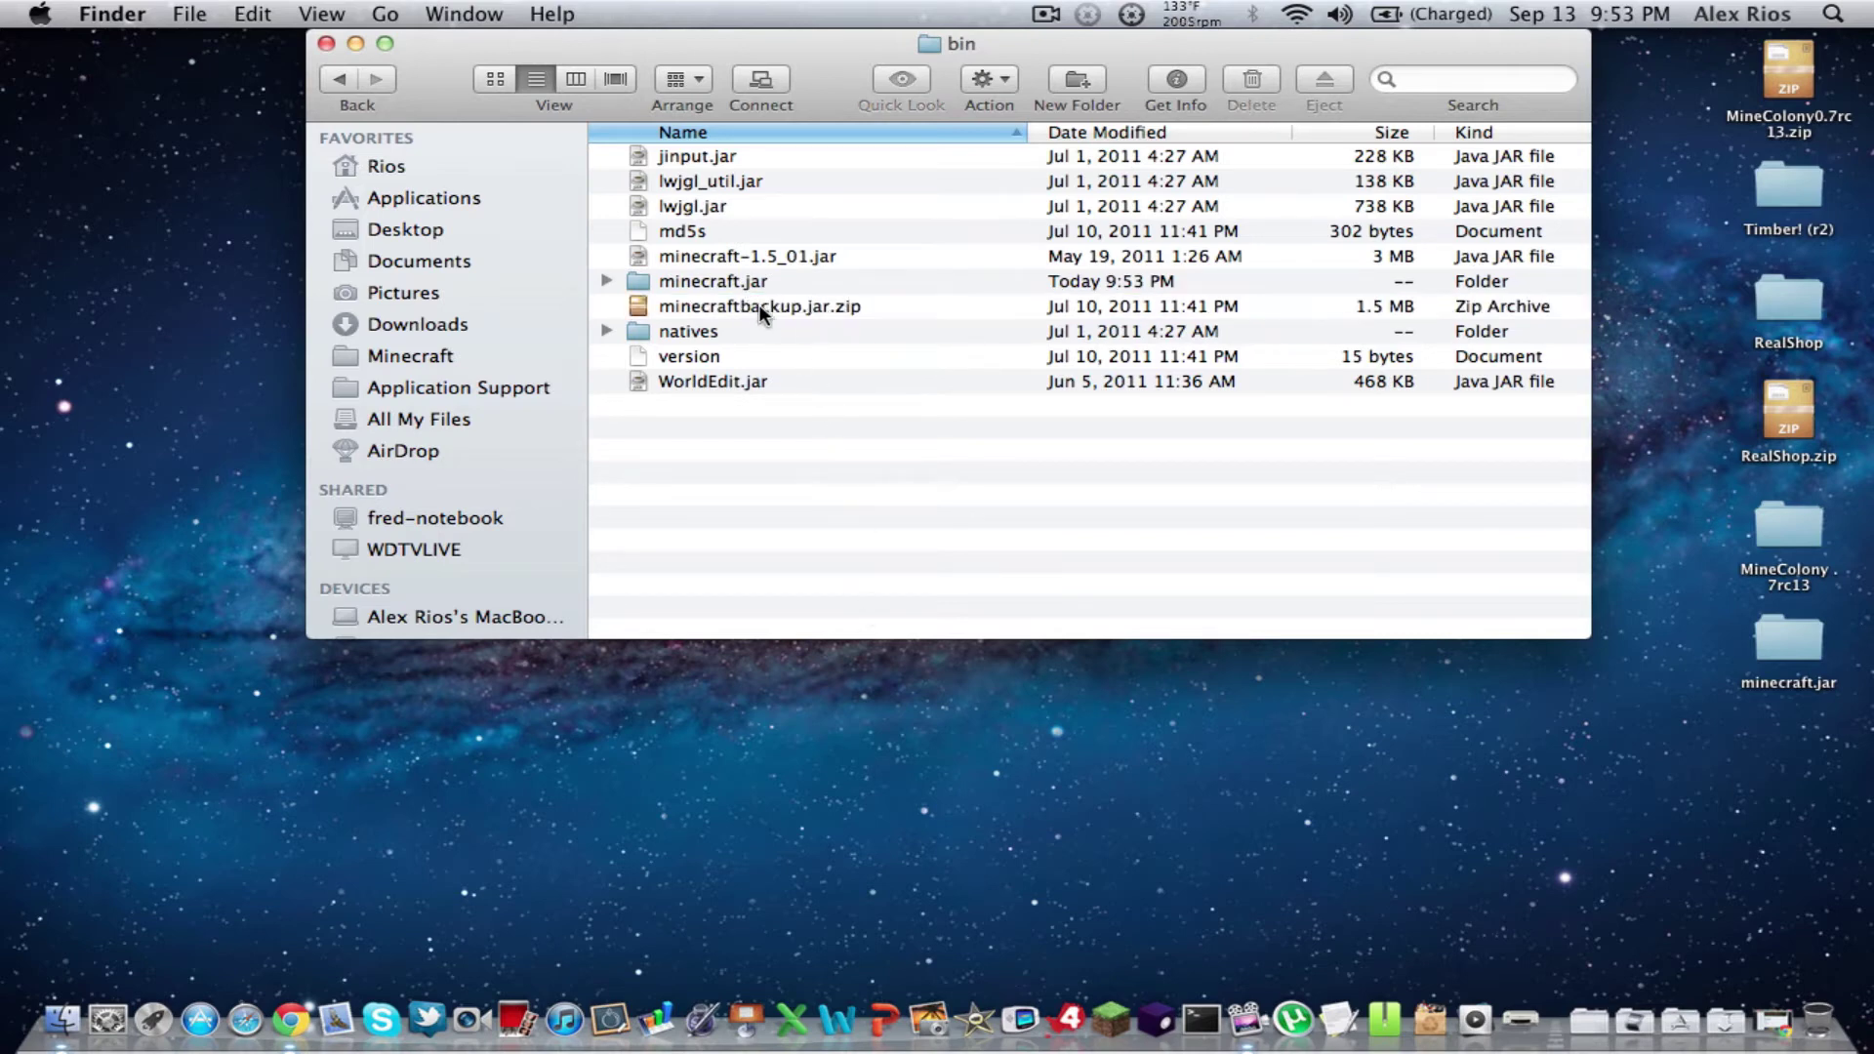
- Remove the .zip ending from the backup archive so it is named minecraftbackup.jar, accepting the .jar extension
left_click(841, 308)
left_click(841, 307)
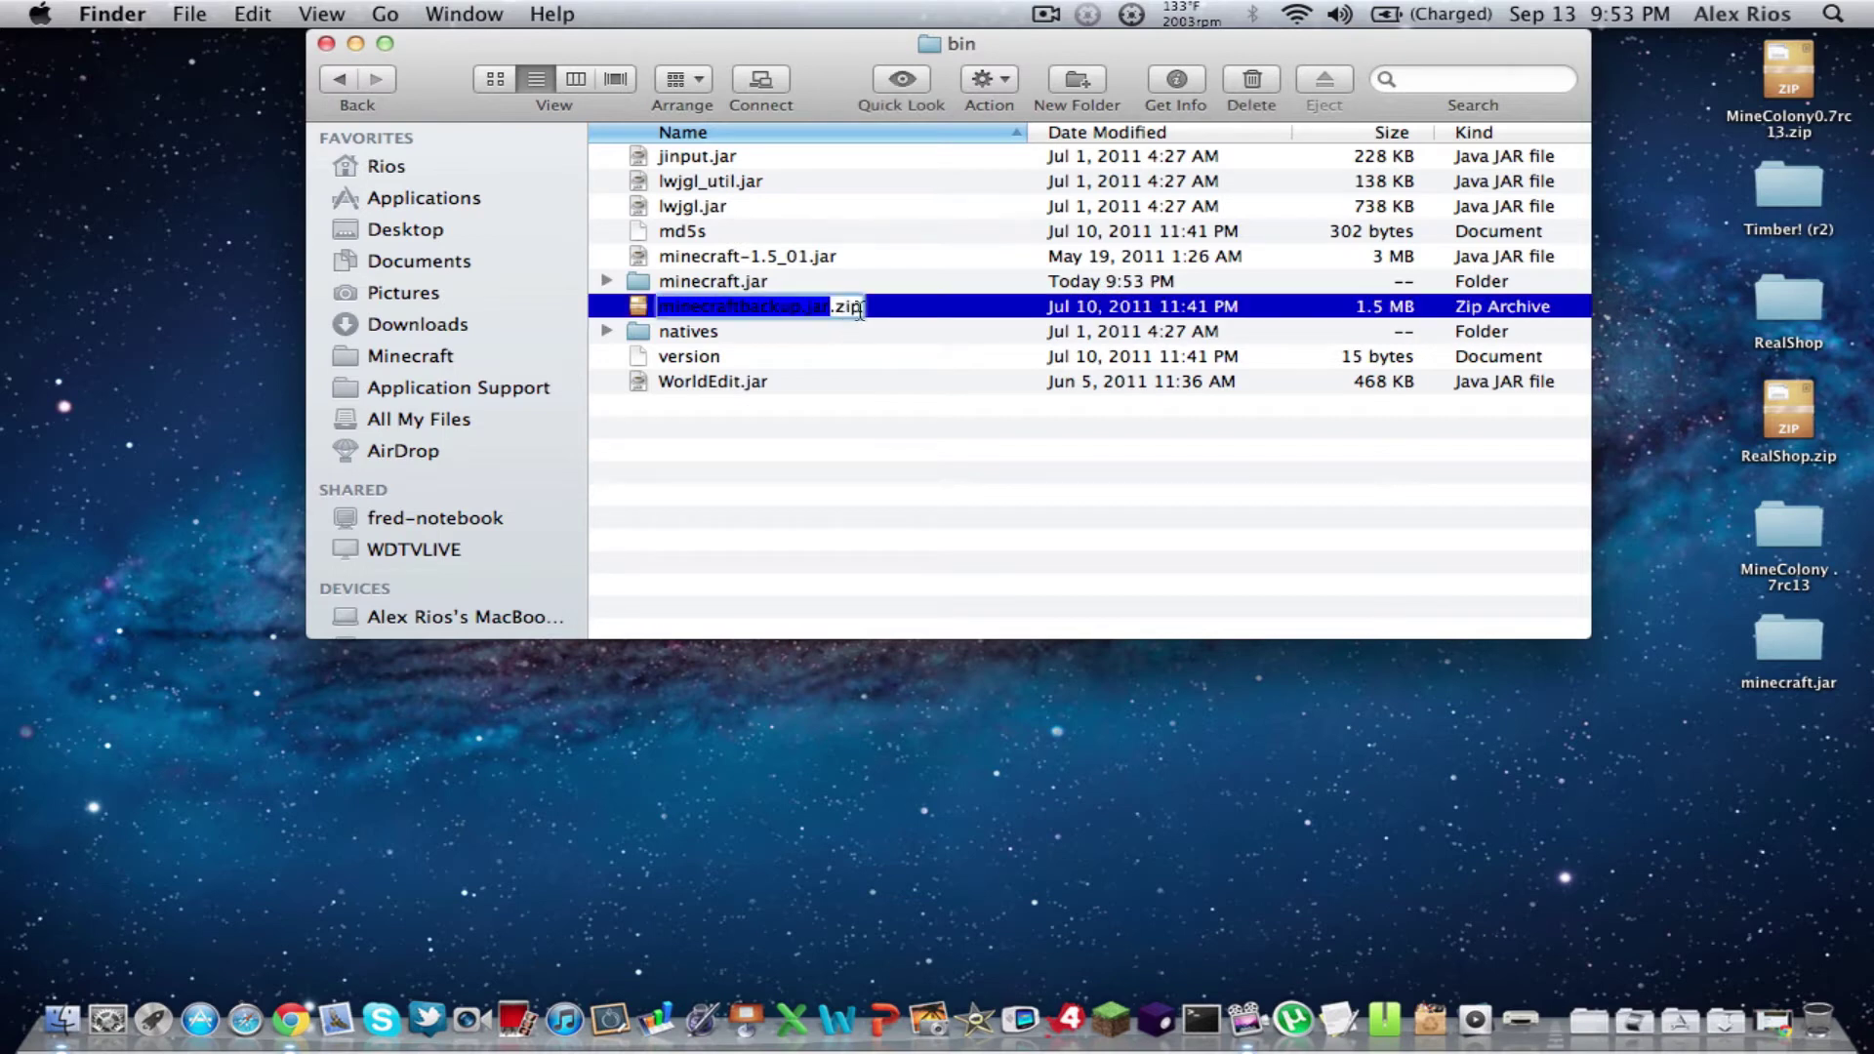
left_click(850, 308)
key("BackSpace")
key("BackSpace")
key("BackSpace")
key("BackSpace")
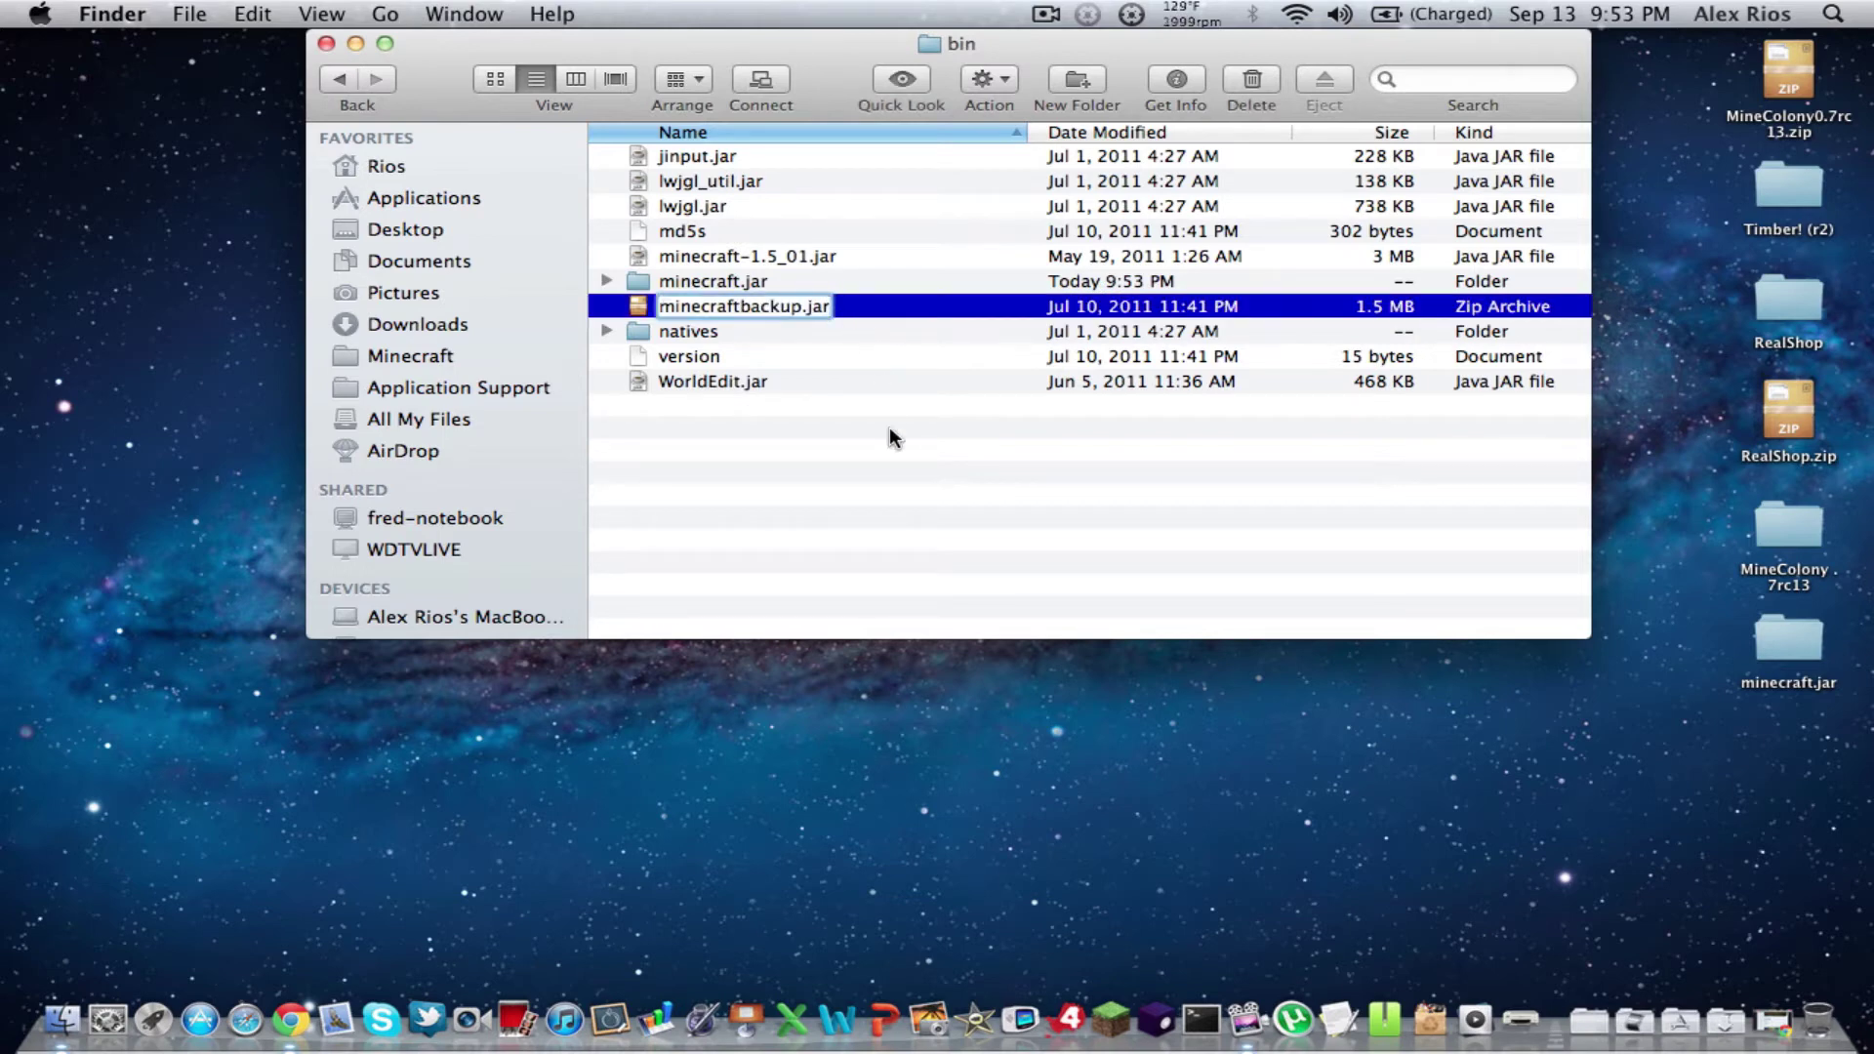
key("Return")
left_click(1073, 395)
left_click(772, 460)
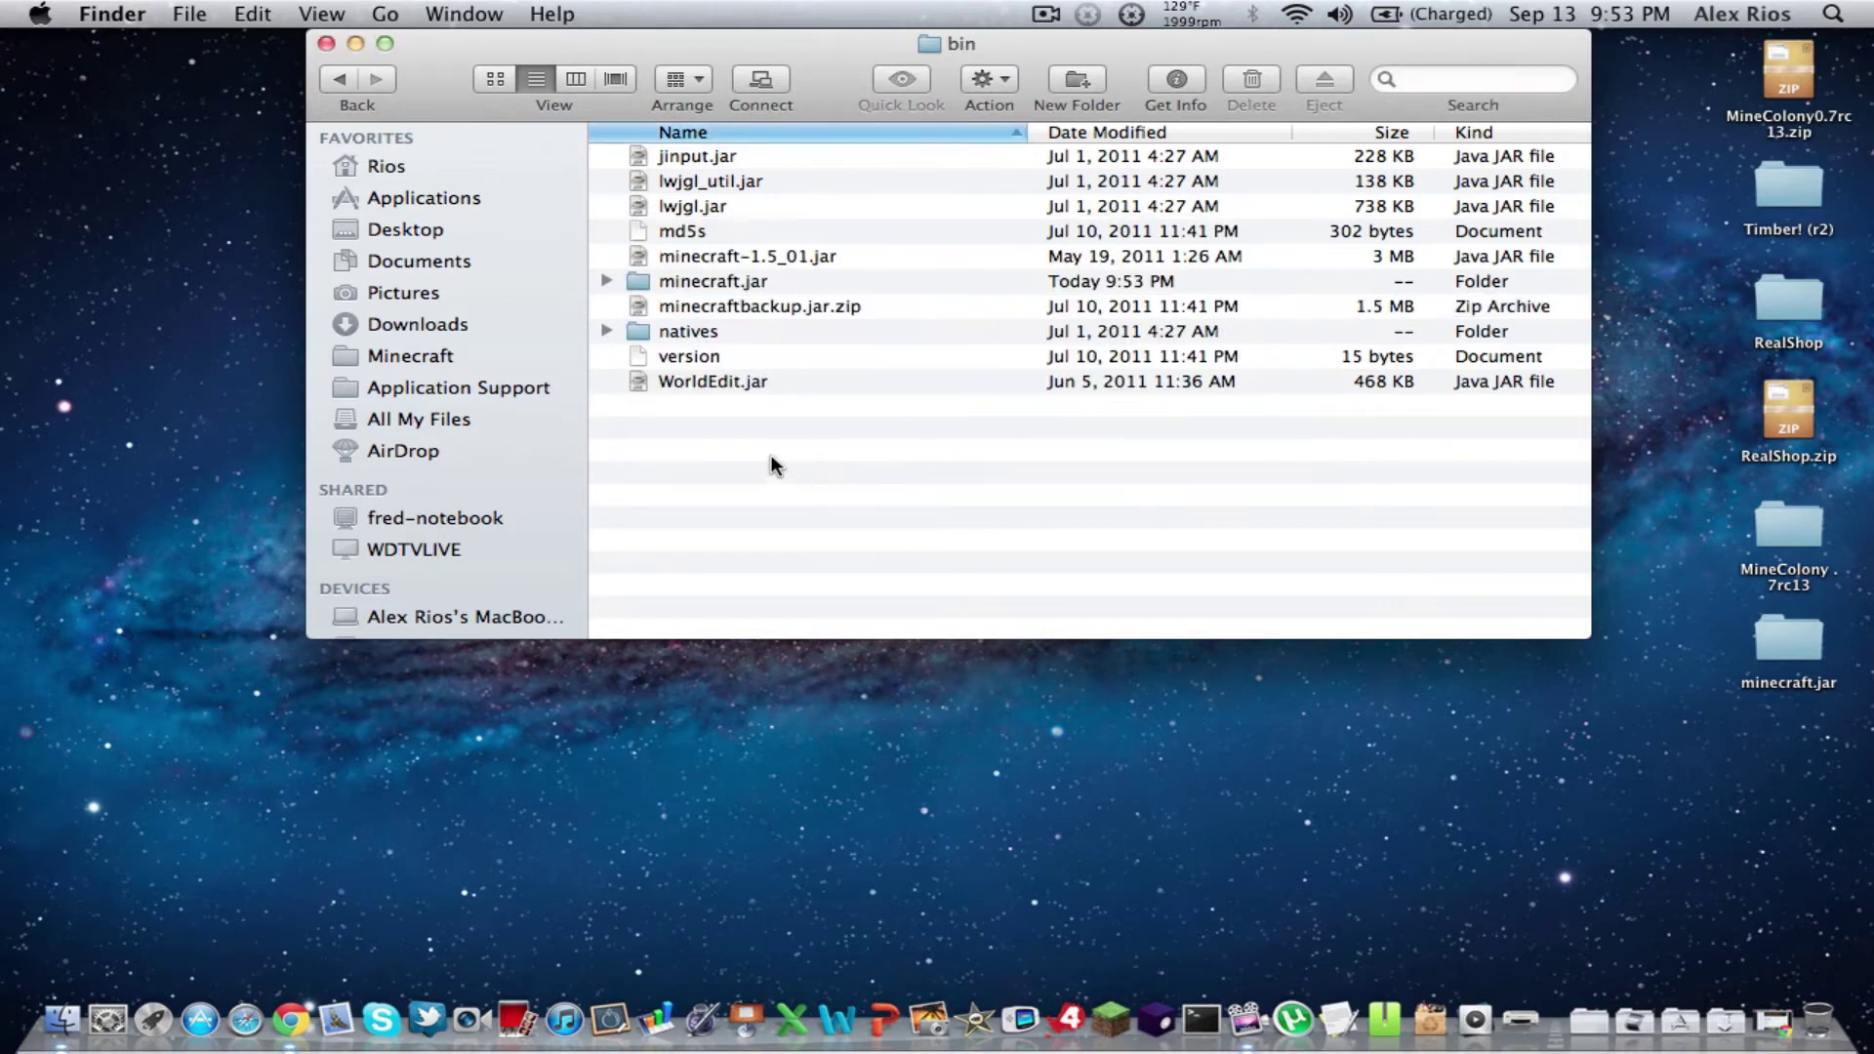
- Delete all the files in the META-INF folder of the extracted minecraft.jar folder and return to the class file list
double_click(686, 283)
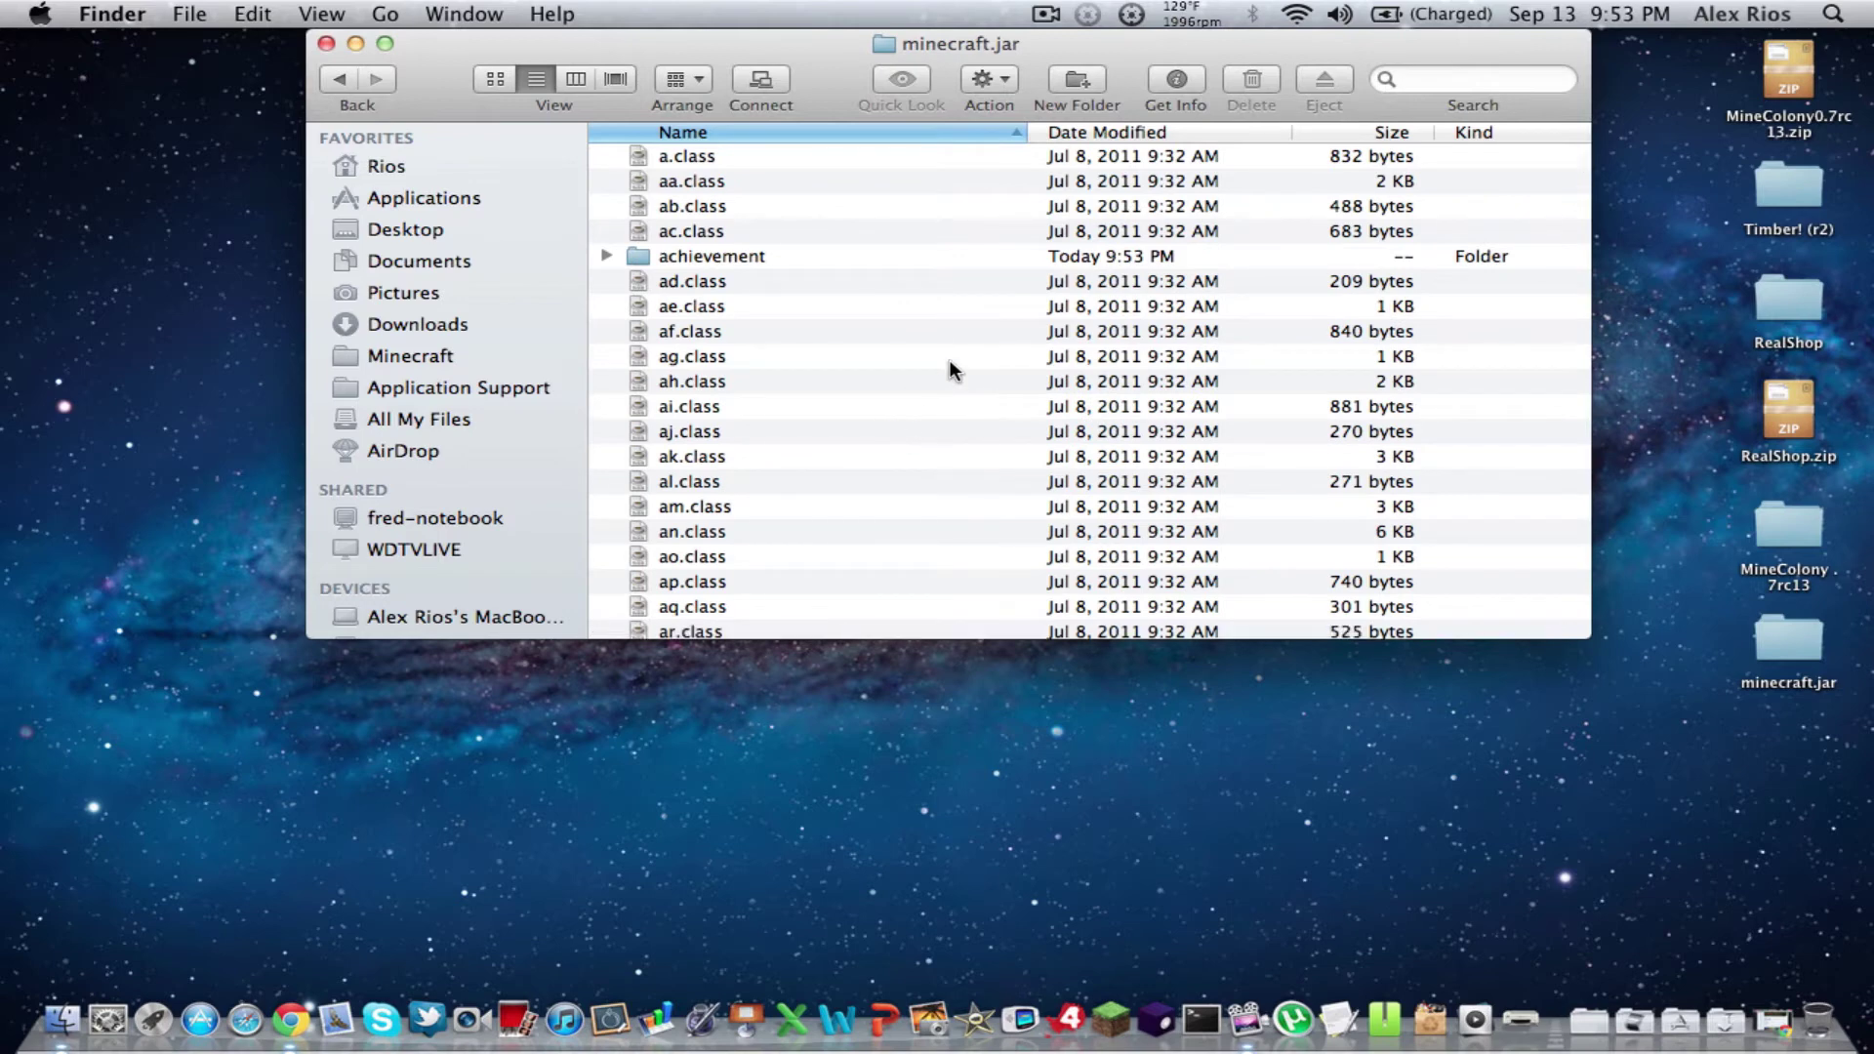
type("m")
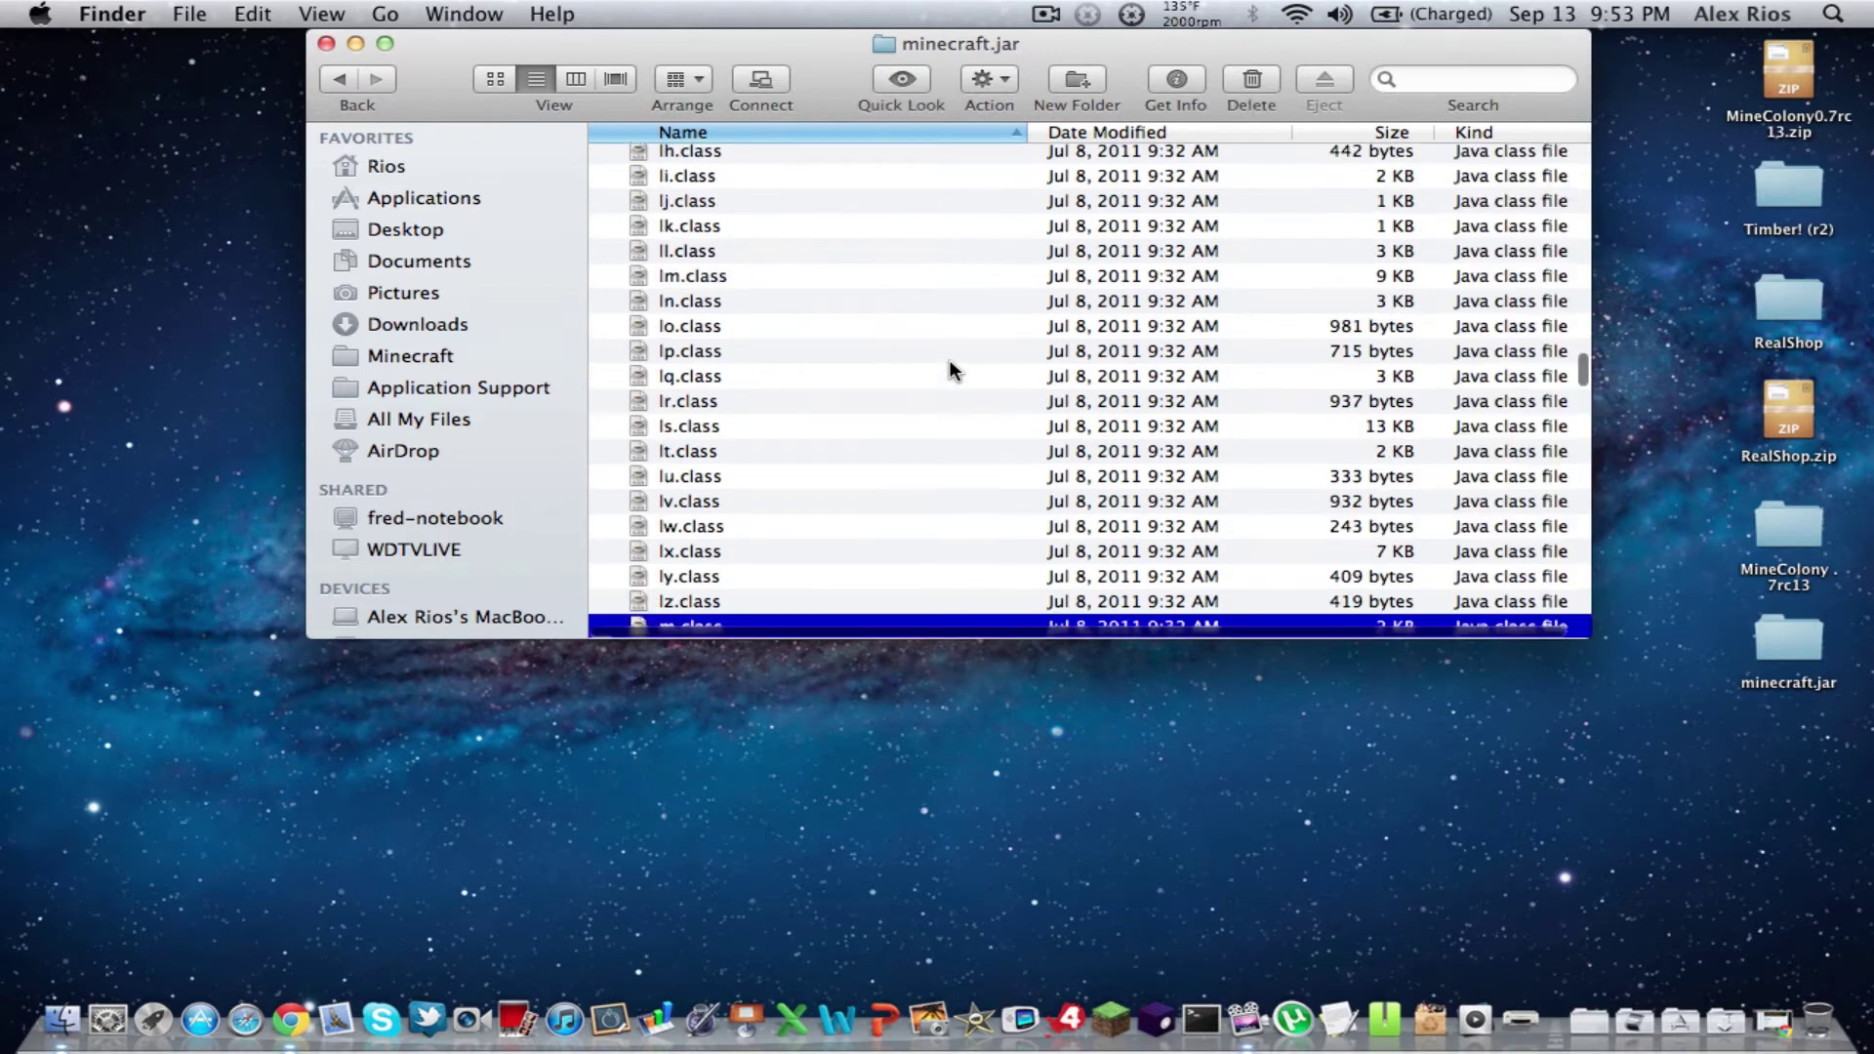
scroll(774, 447, "down", 5)
scroll(775, 447, "down", 2)
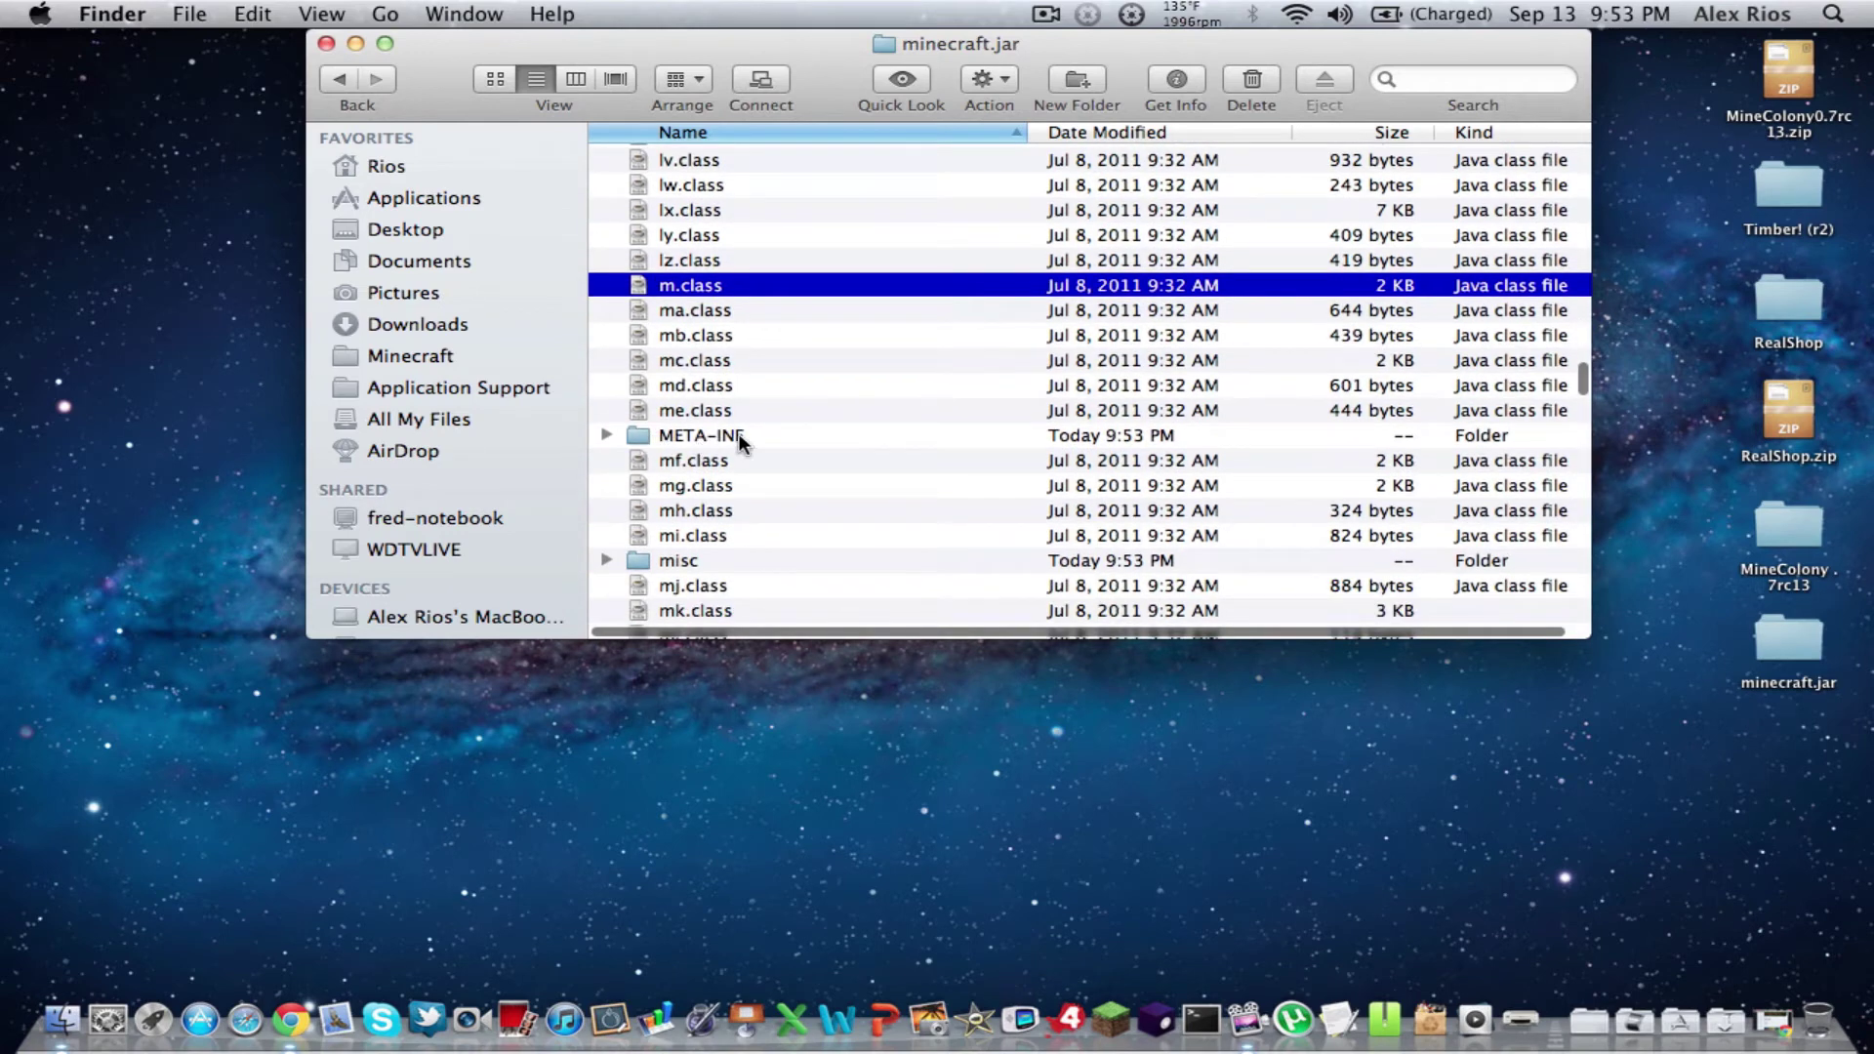
double_click(775, 435)
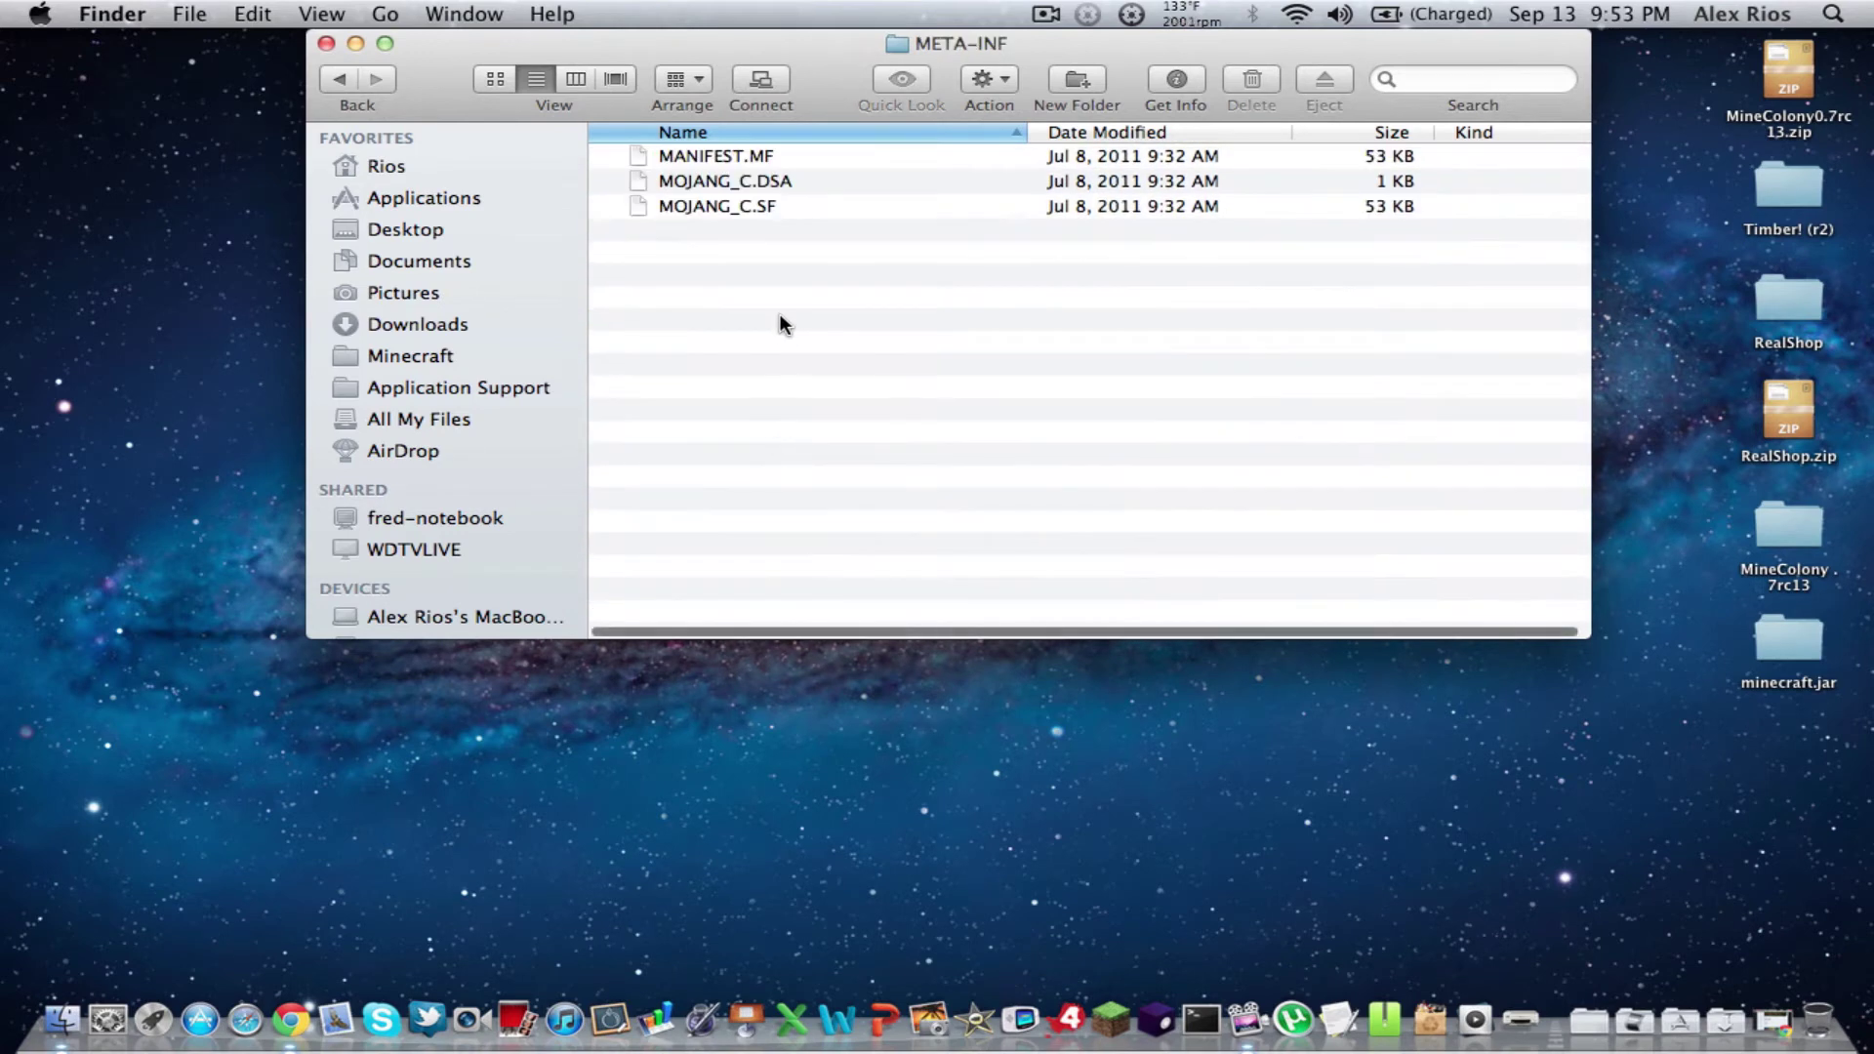
key("super+a")
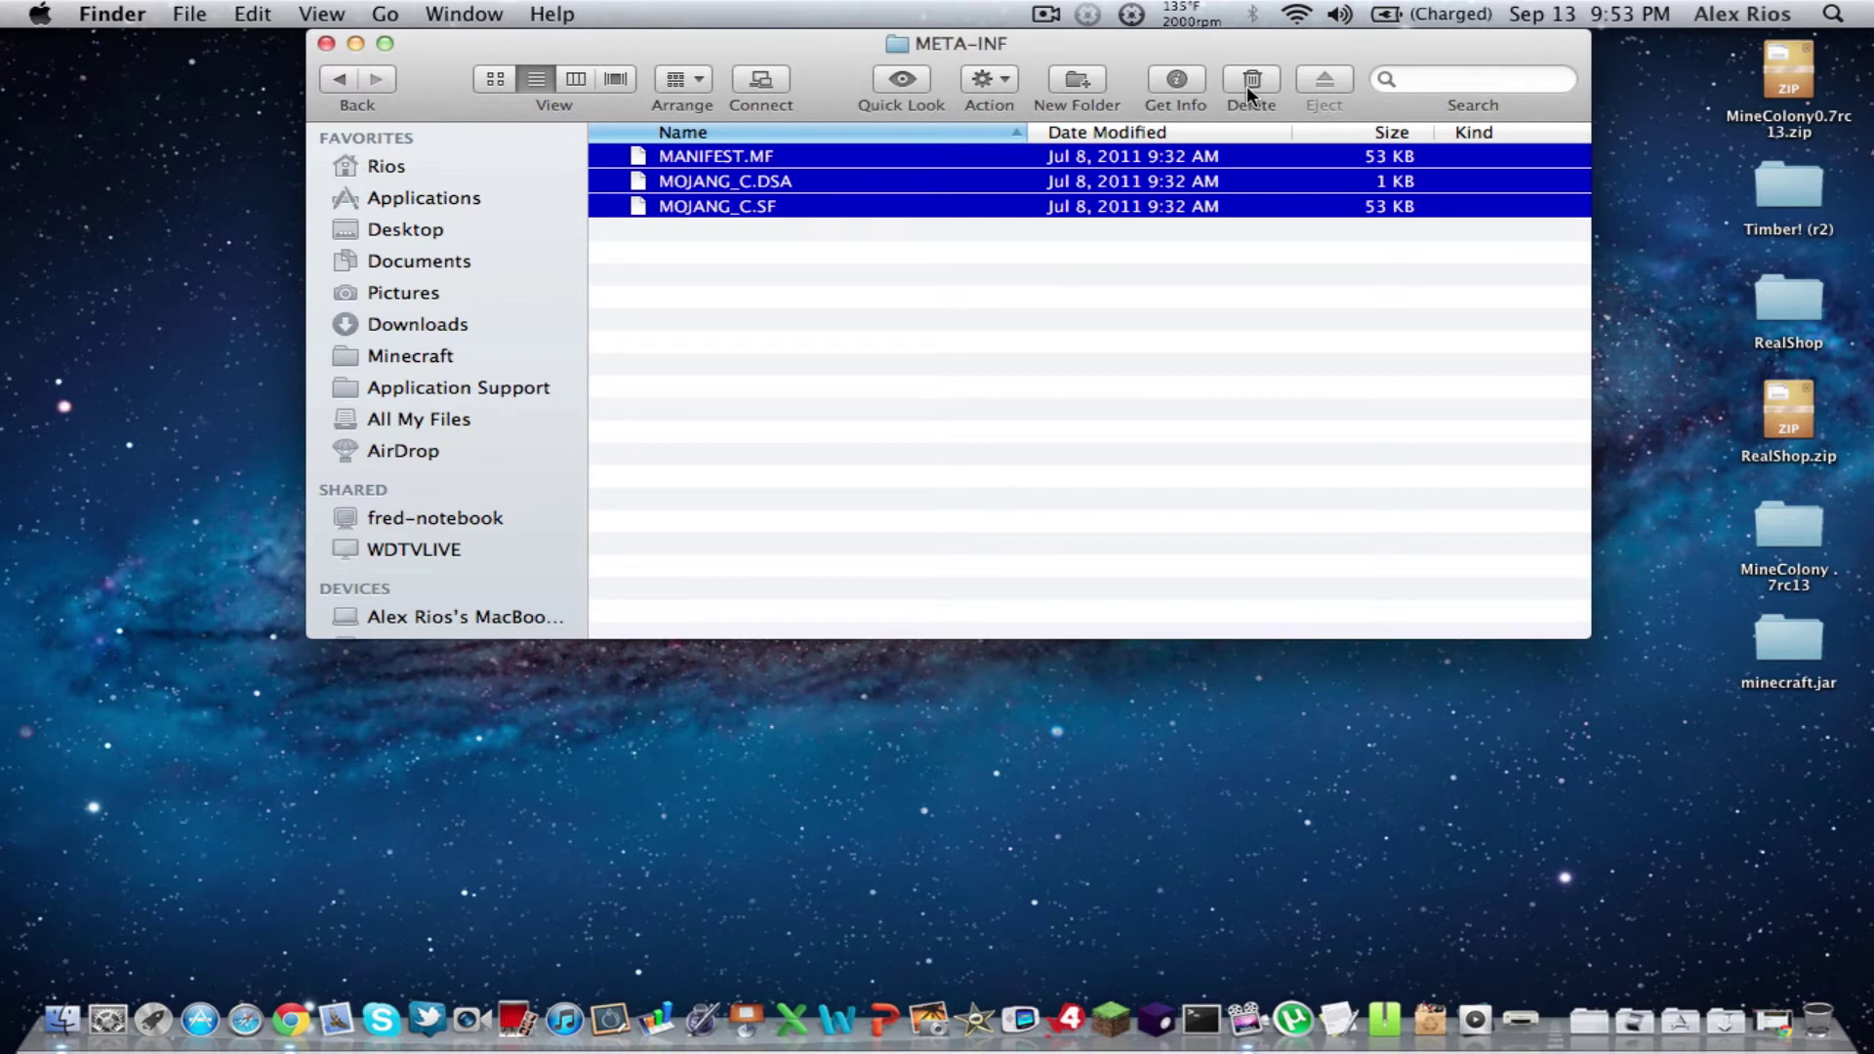
left_click(1249, 81)
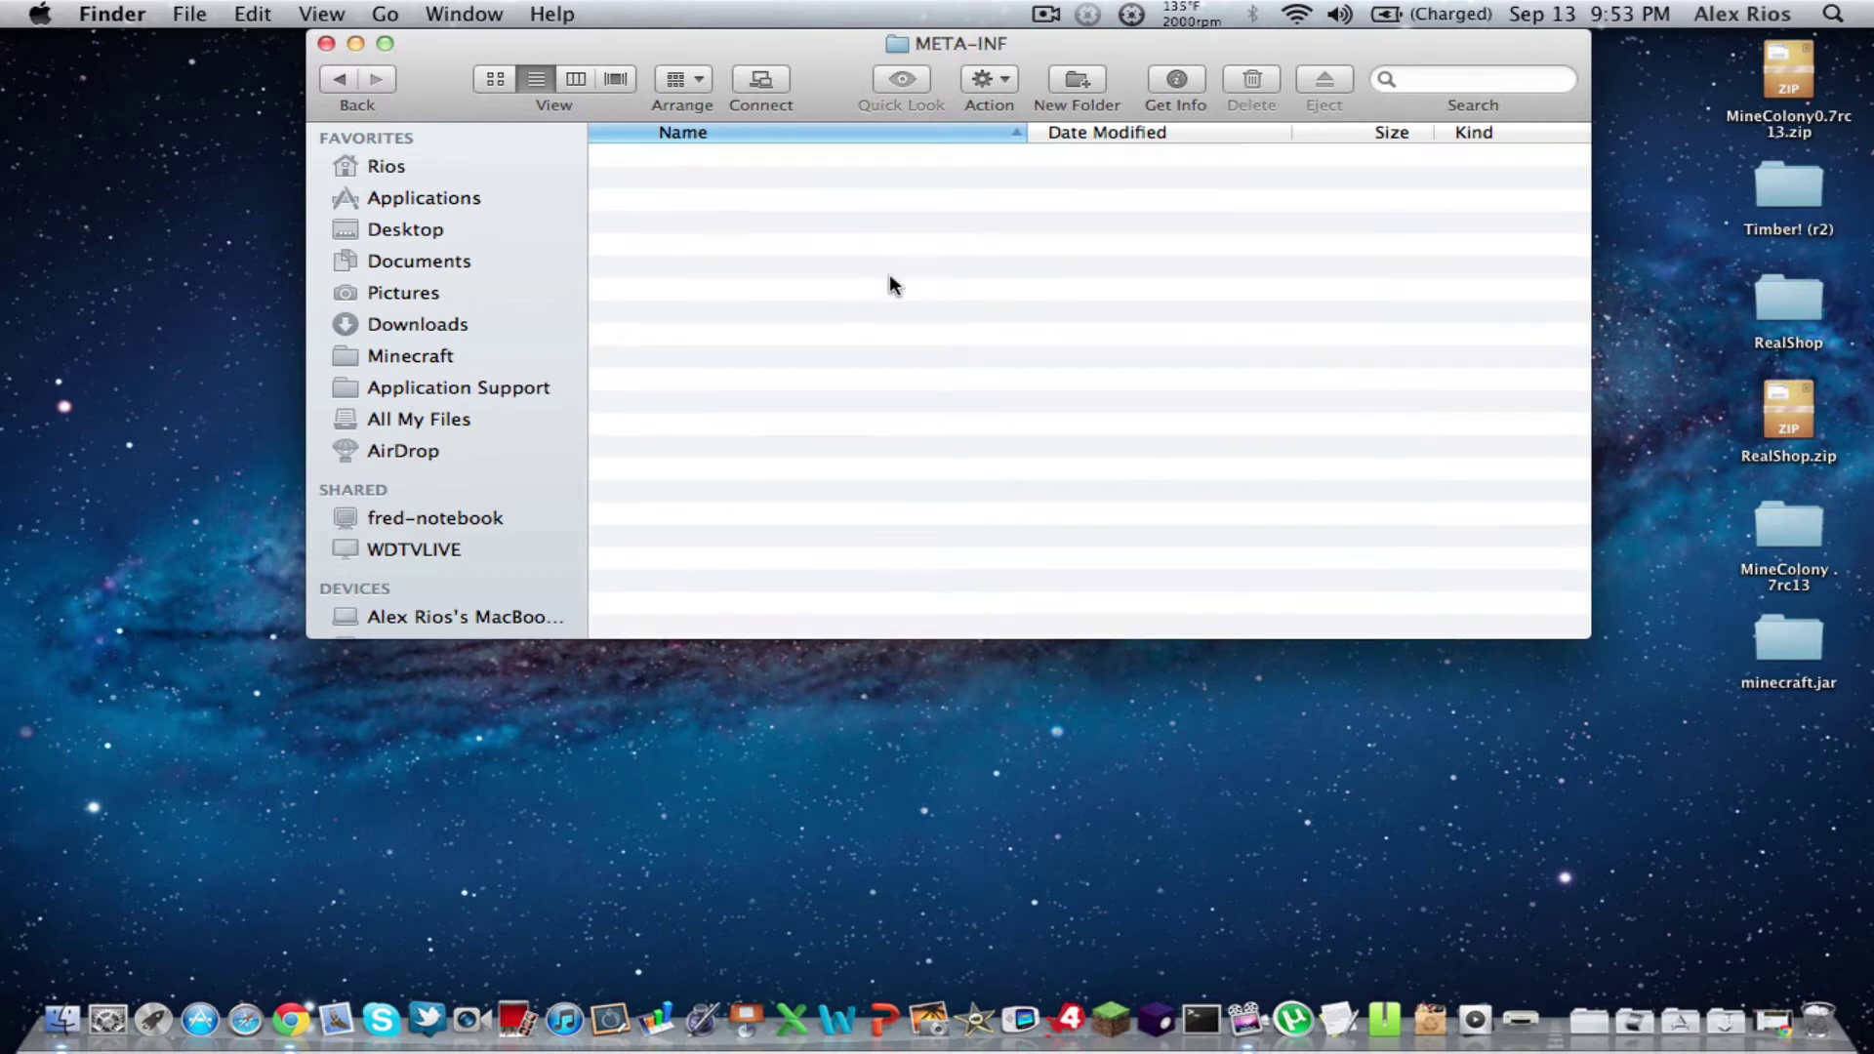
left_click(342, 78)
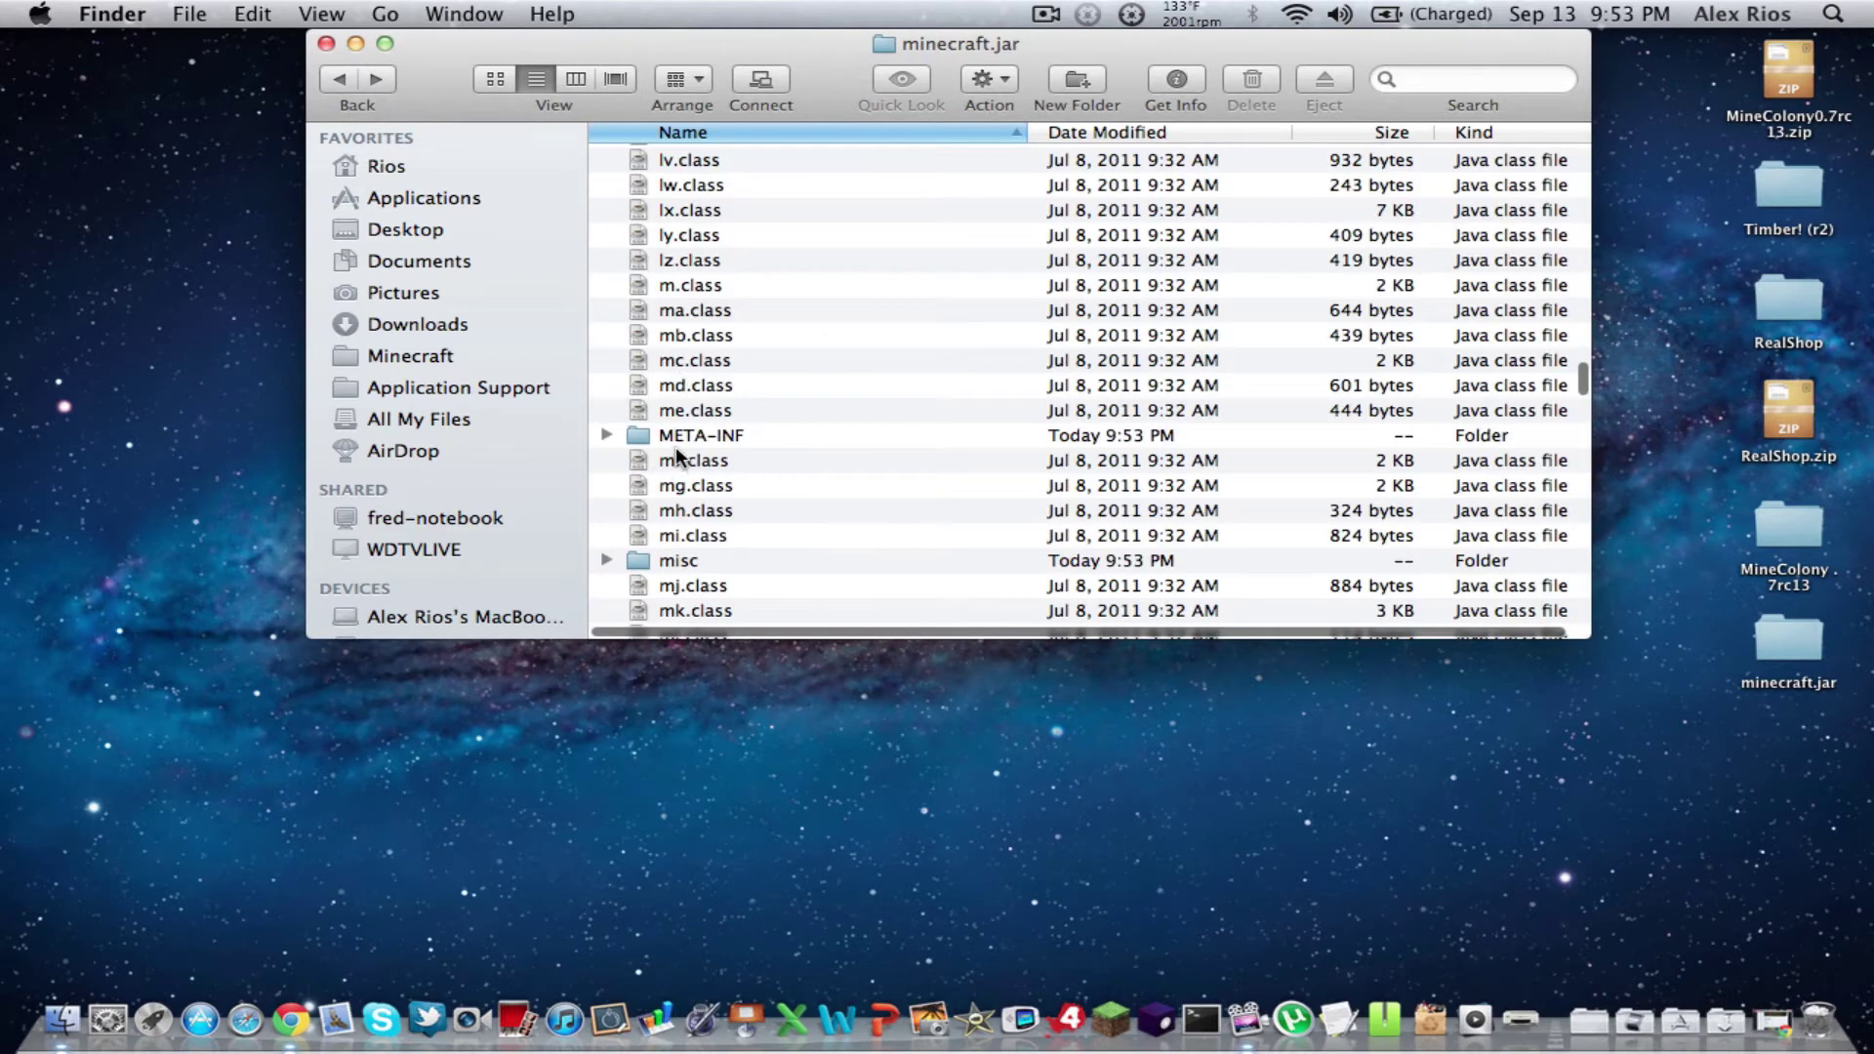
scroll(748, 280, "up", 2)
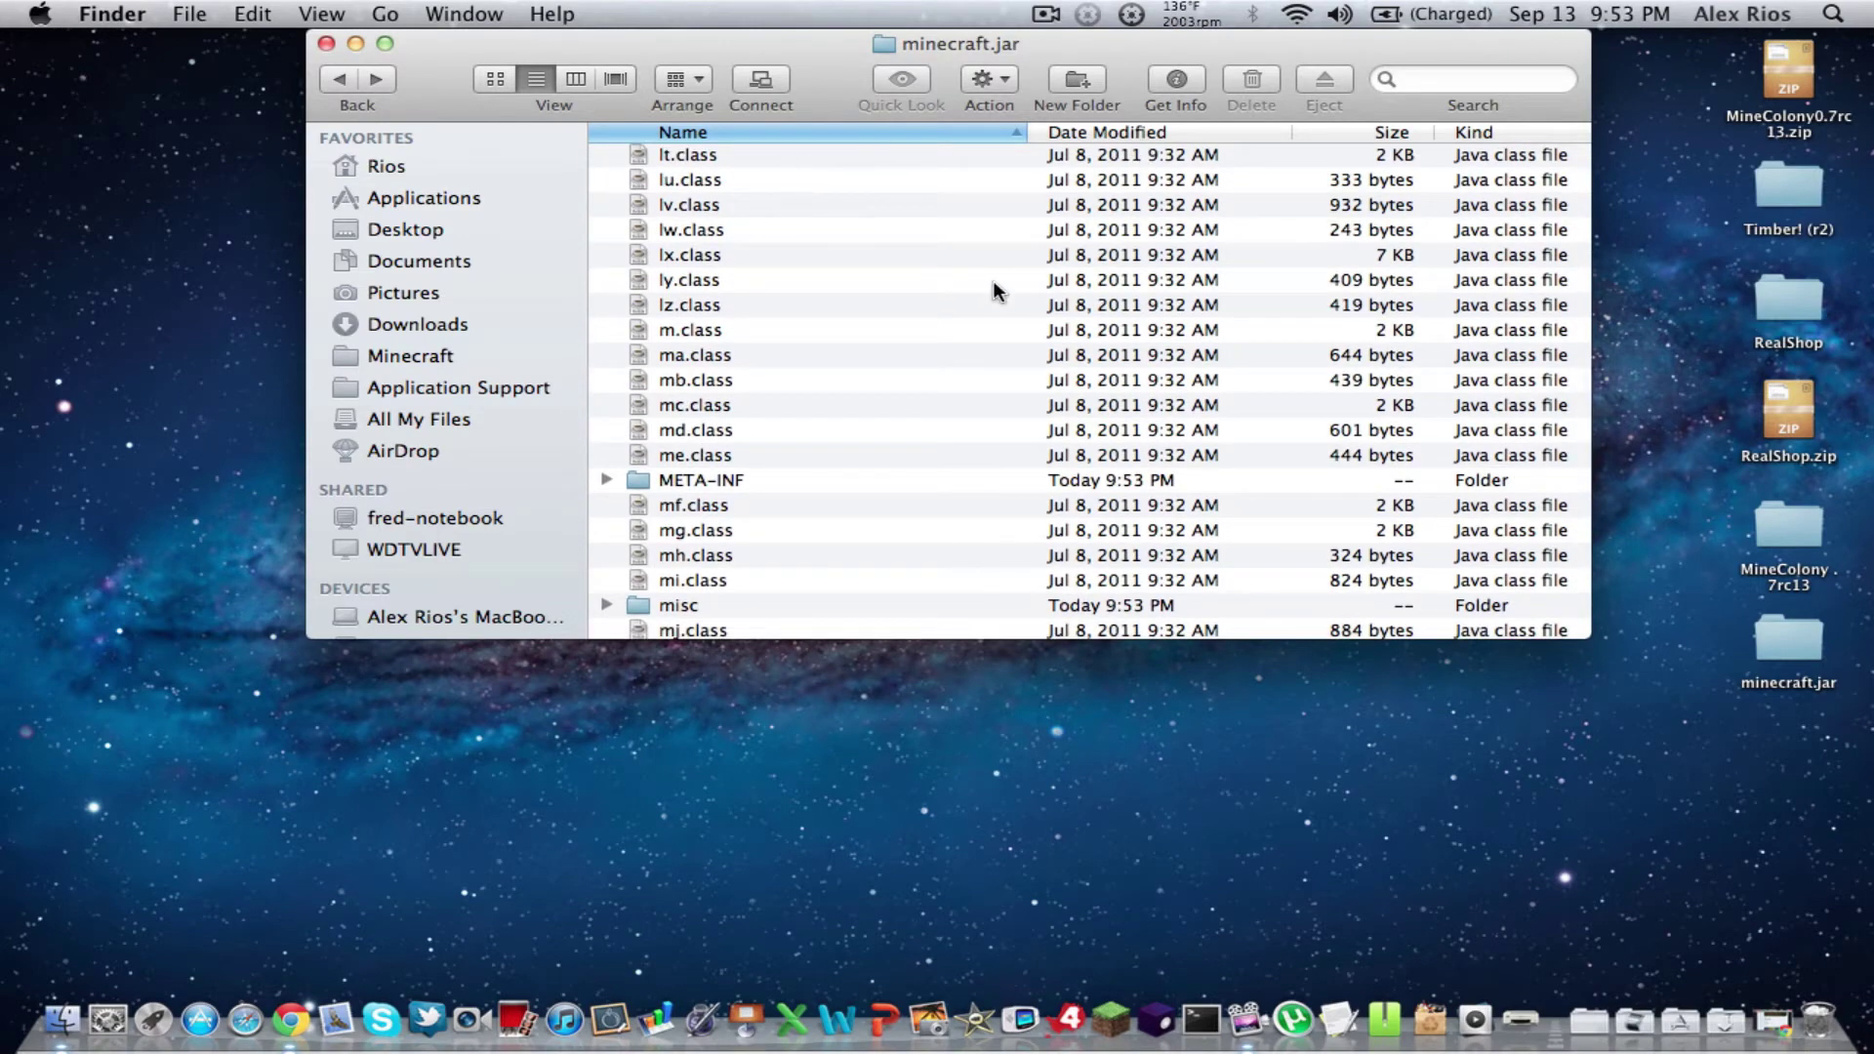
- Switch to Desktop 2 and show the Downloads folder in a new Finder window there
key("F3")
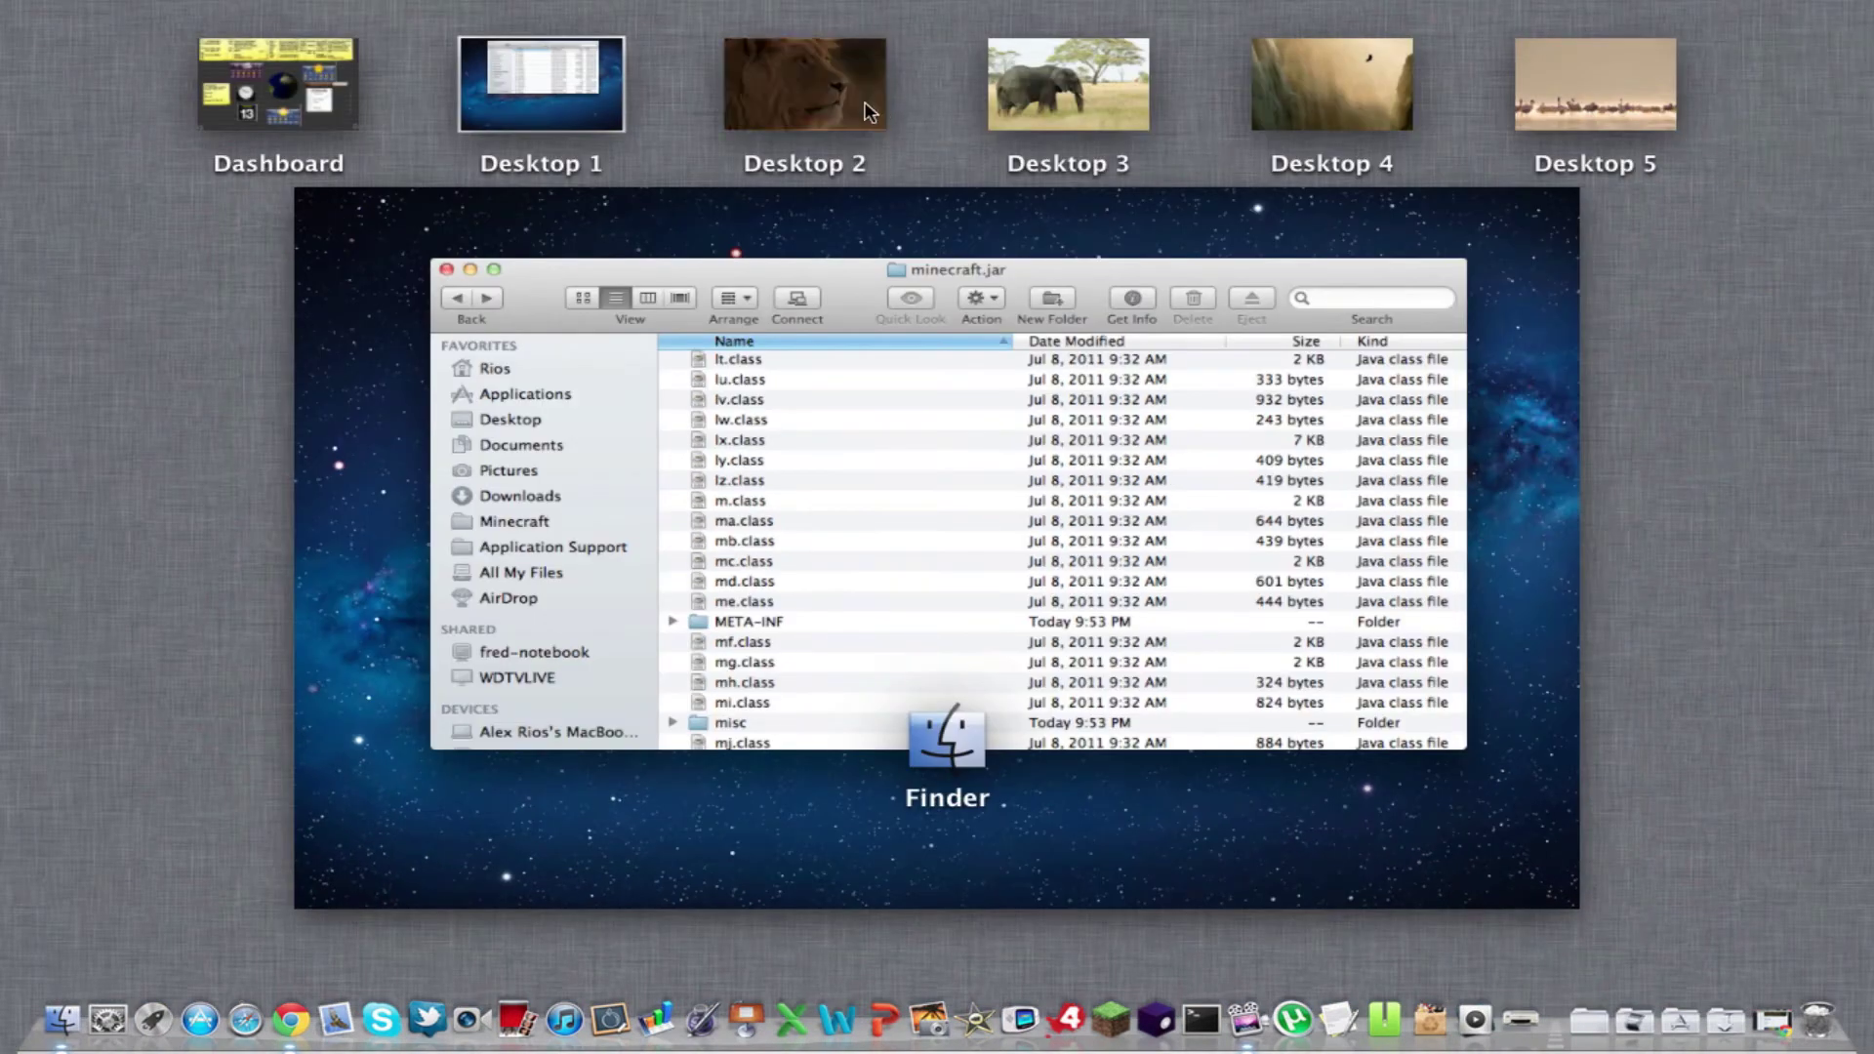
left_click(864, 102)
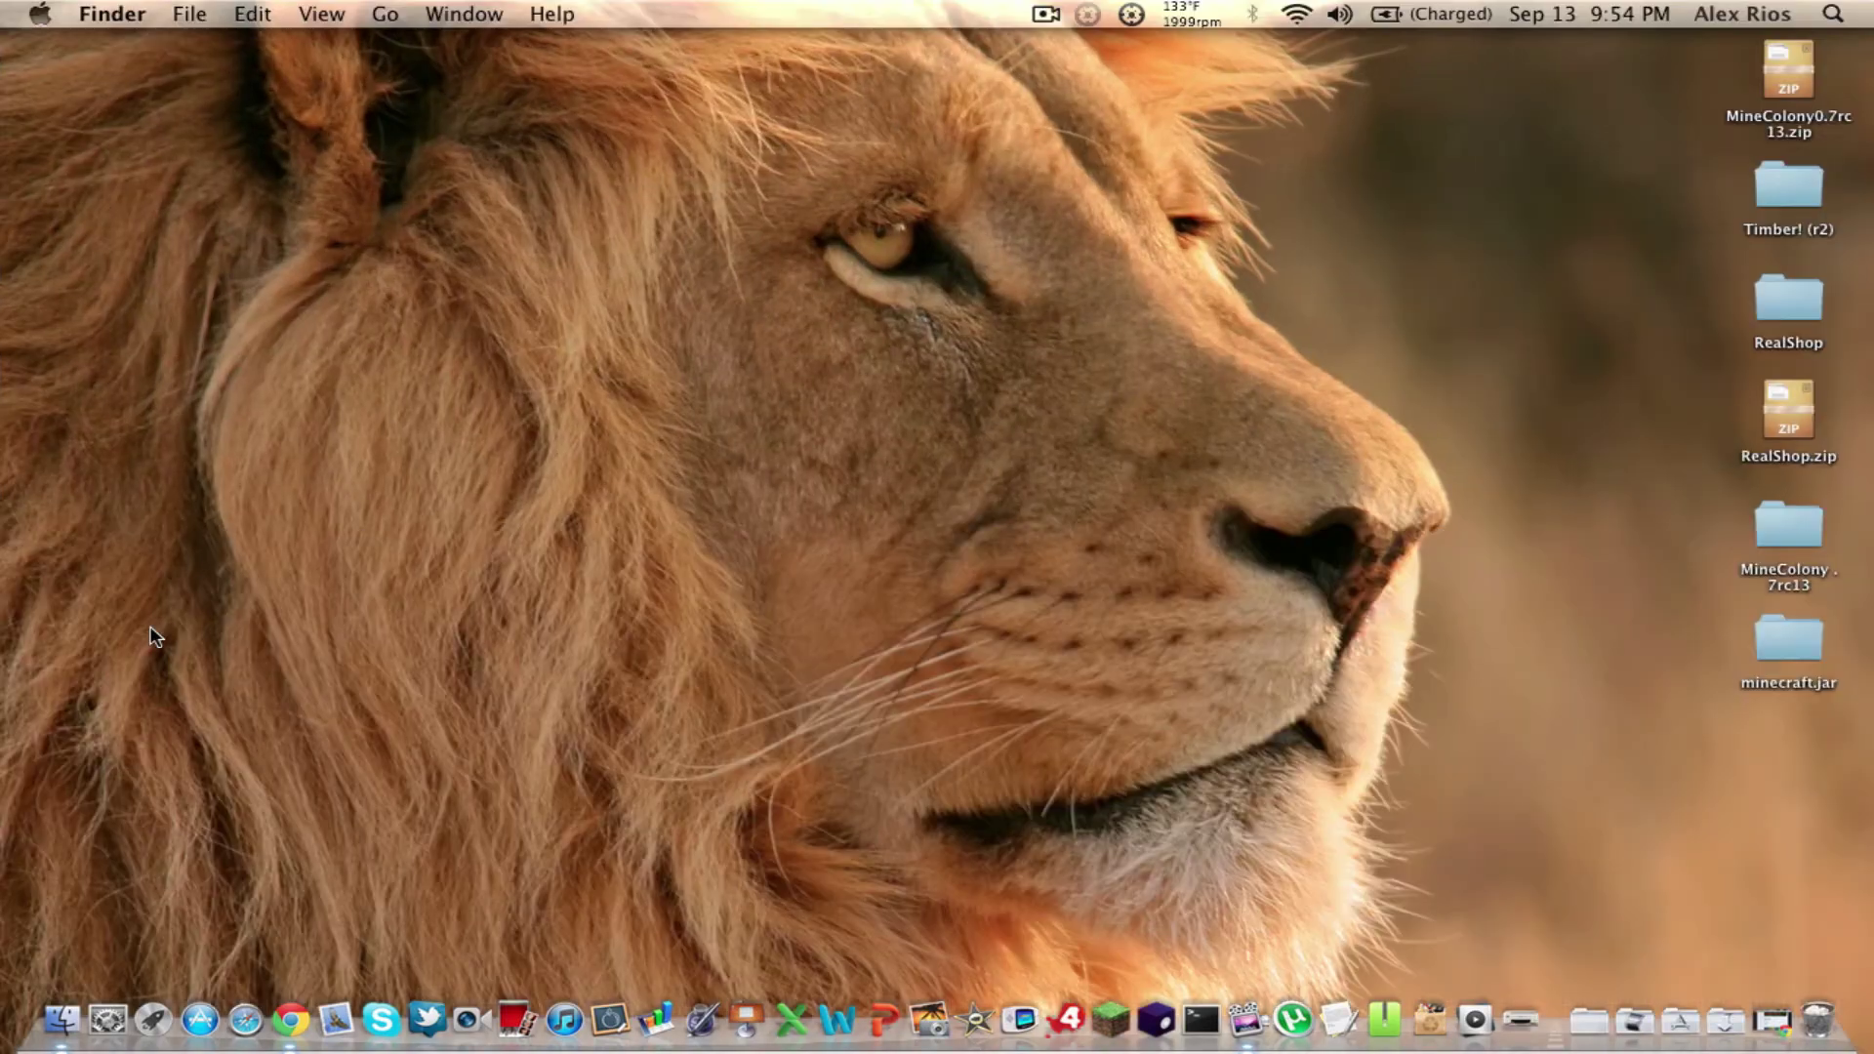
left_click(64, 1022)
key("ctrl+Right")
key("ctrl+Right")
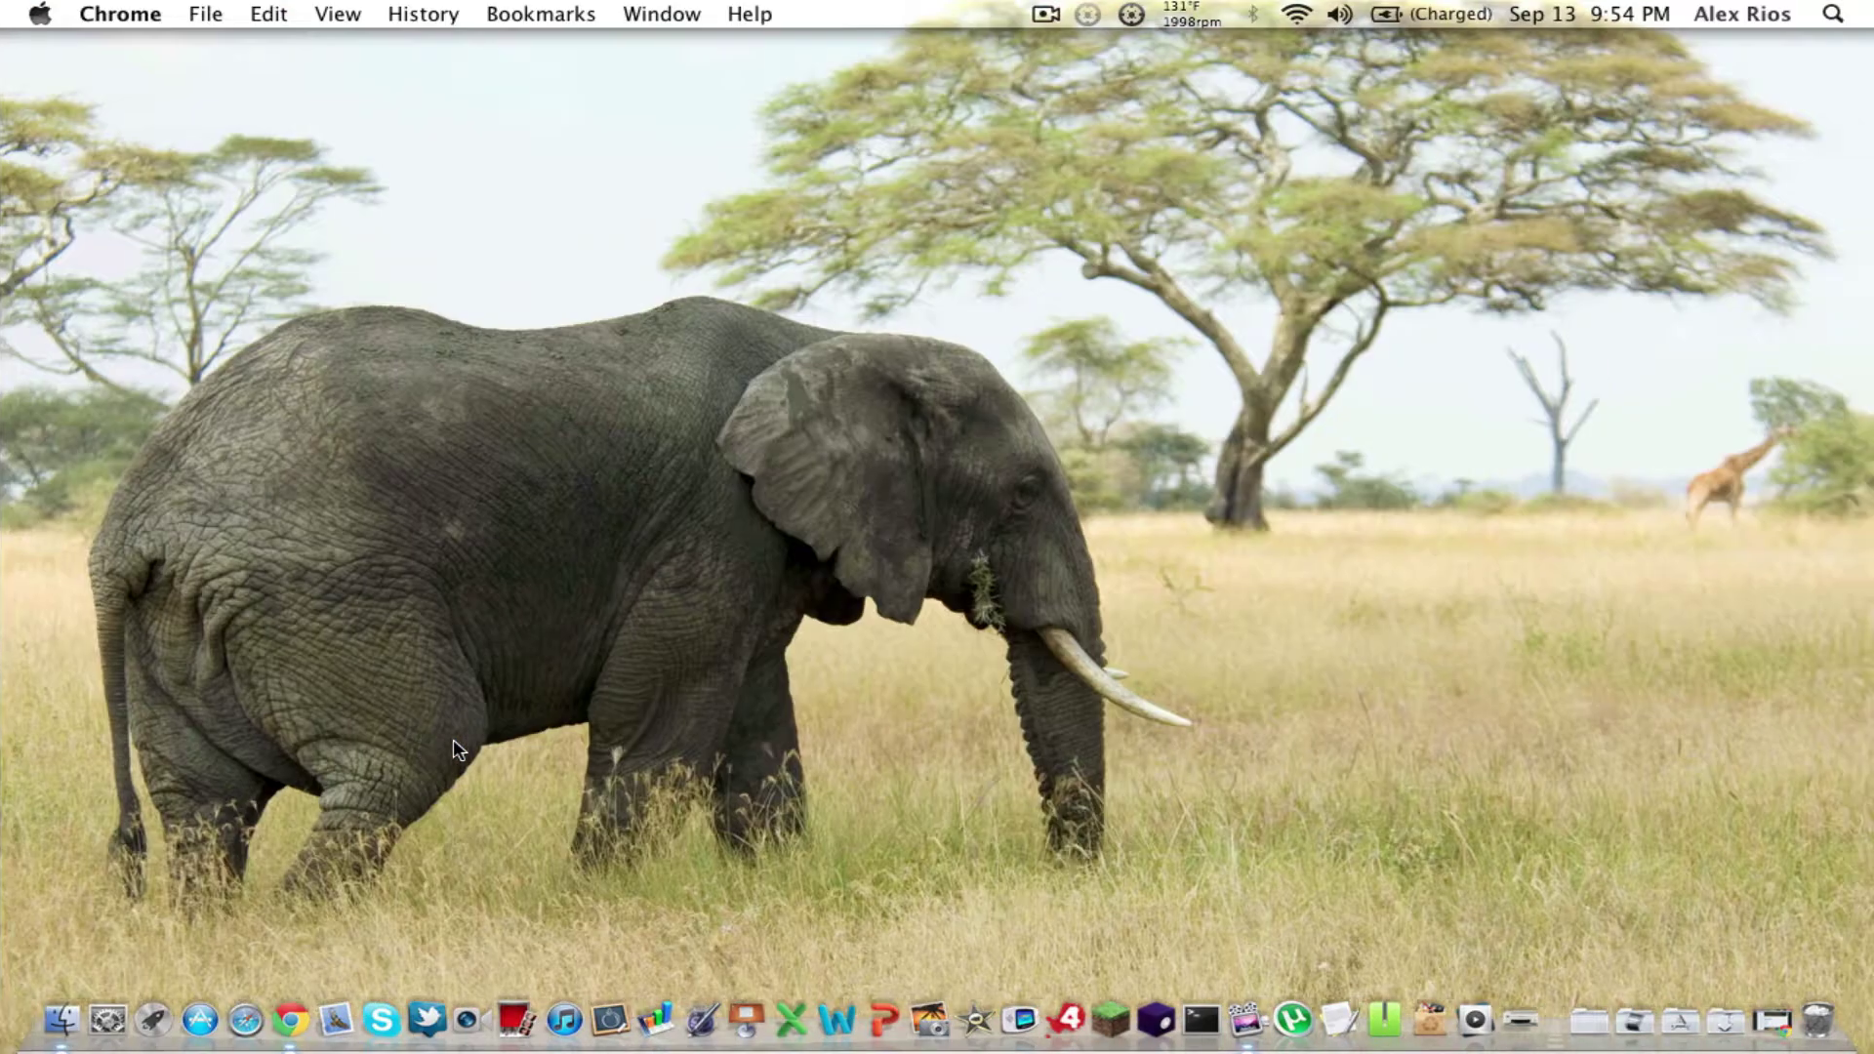
key("ctrl+Left")
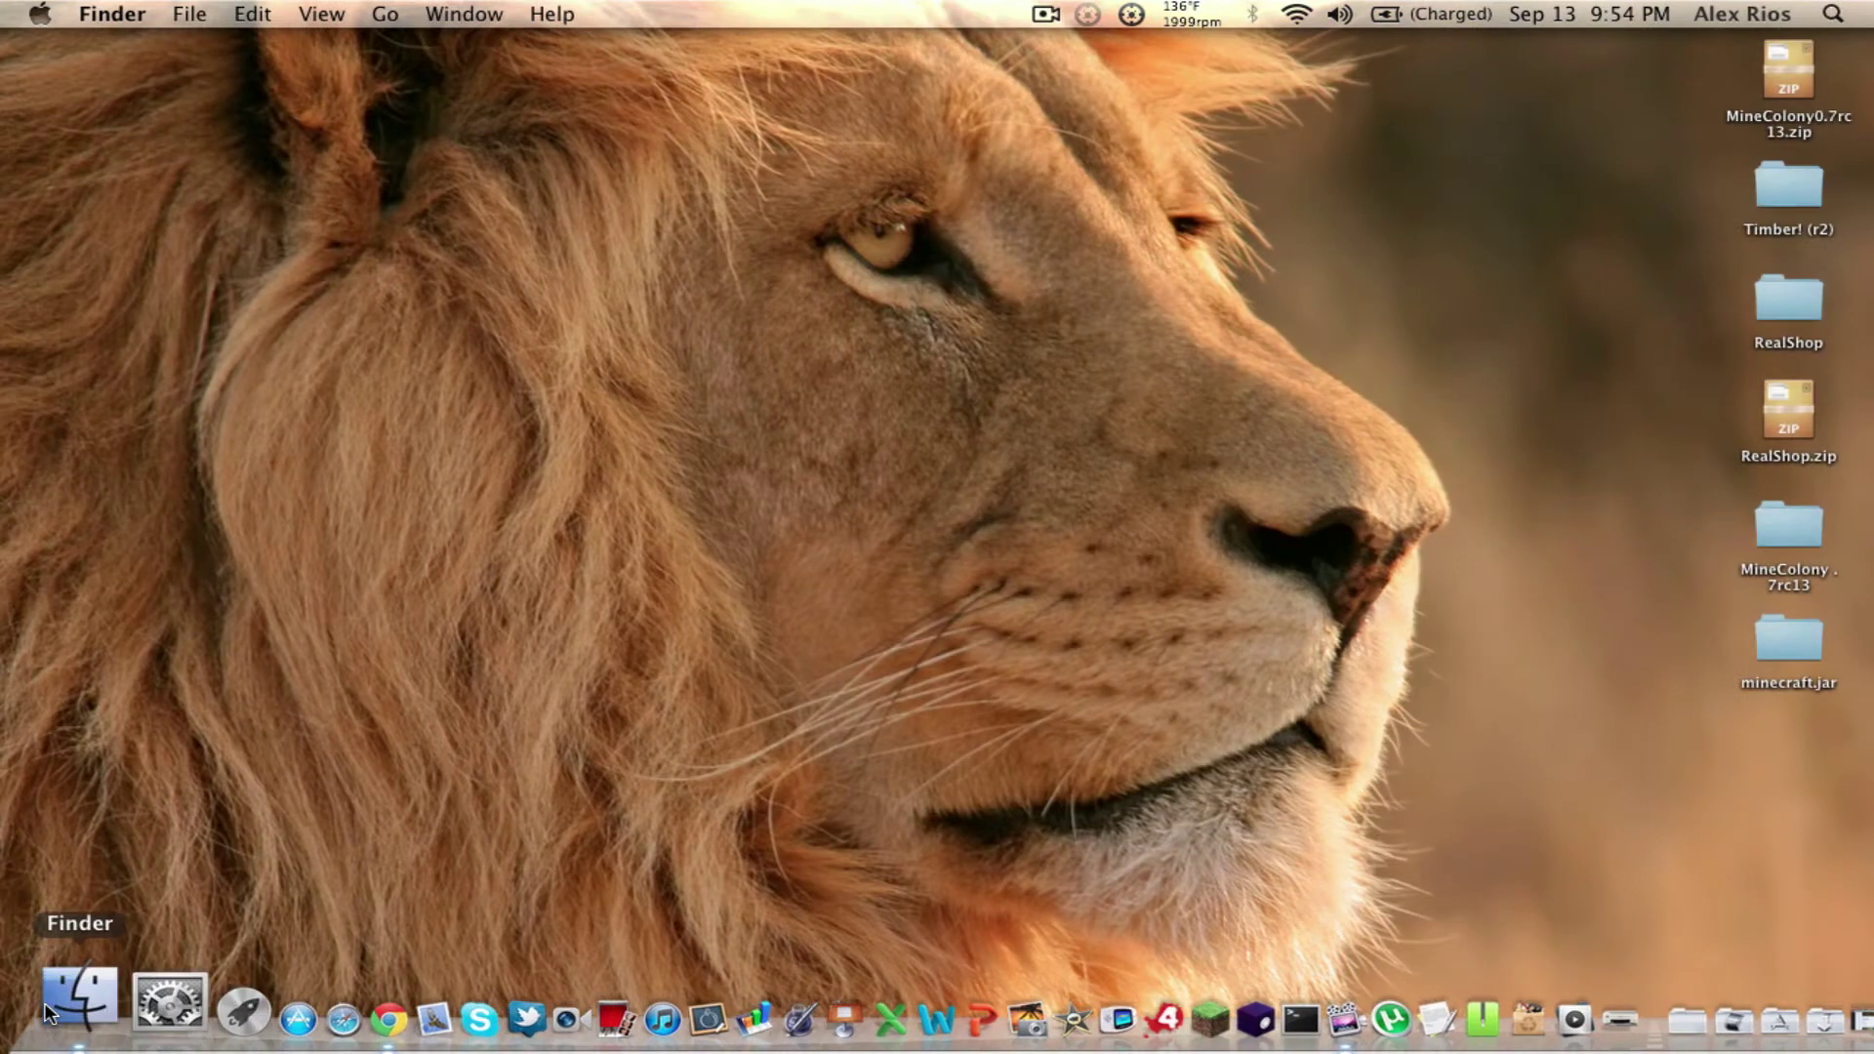
right_click(46, 1008)
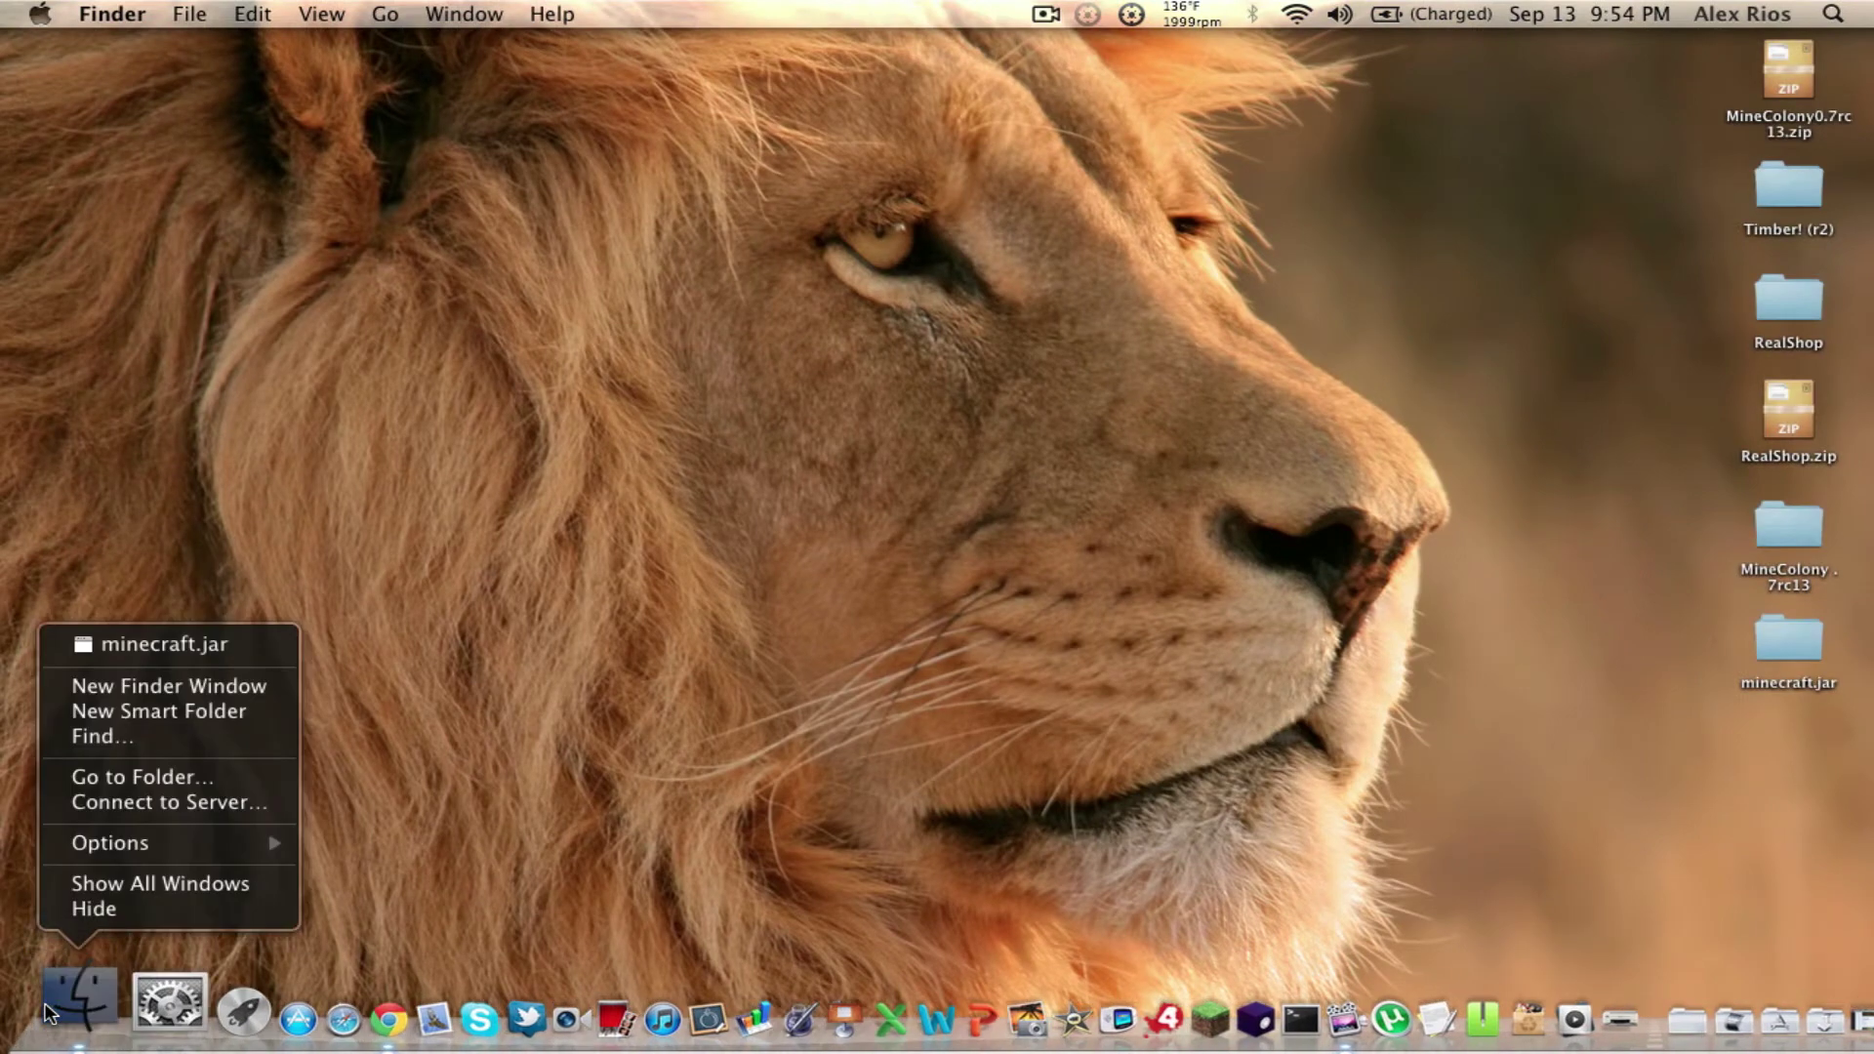
left_click(137, 688)
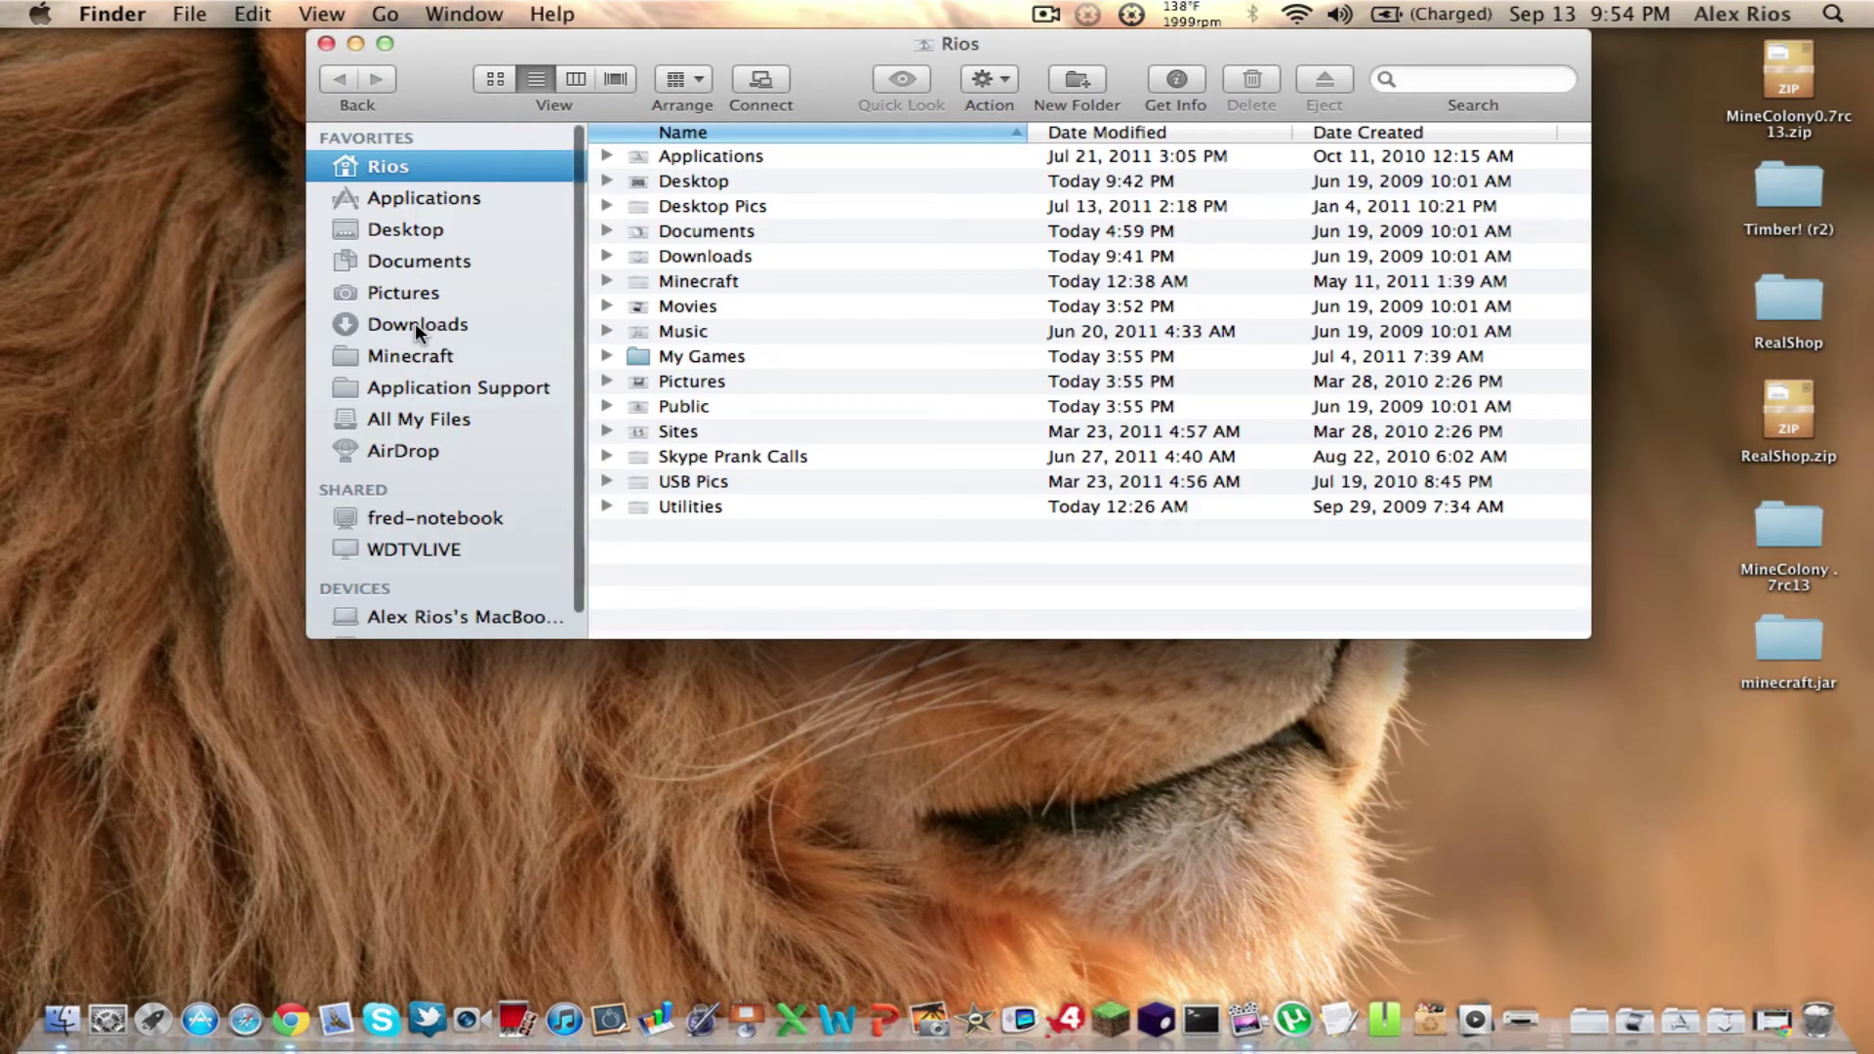
left_click(414, 322)
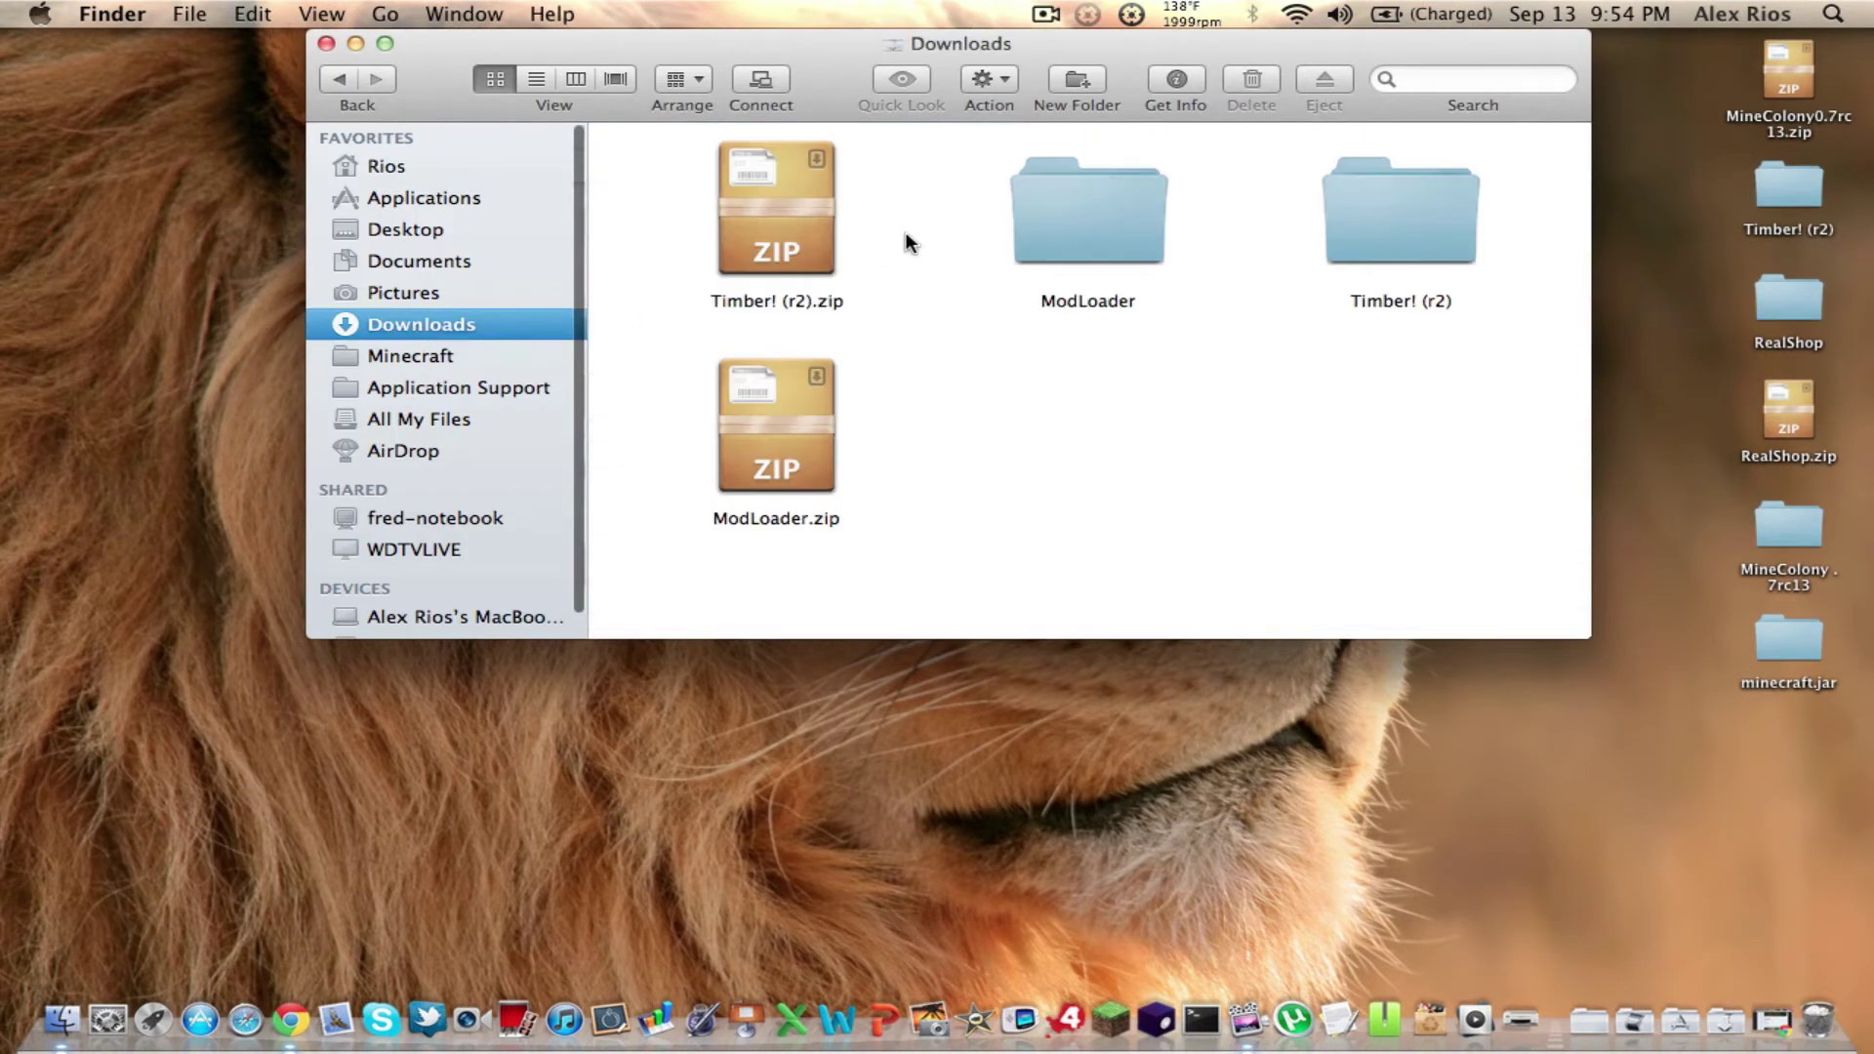
- Open the ModLoader folder in Downloads, show its contents as a list and copy all of its class files
double_click(1058, 195)
left_click(534, 80)
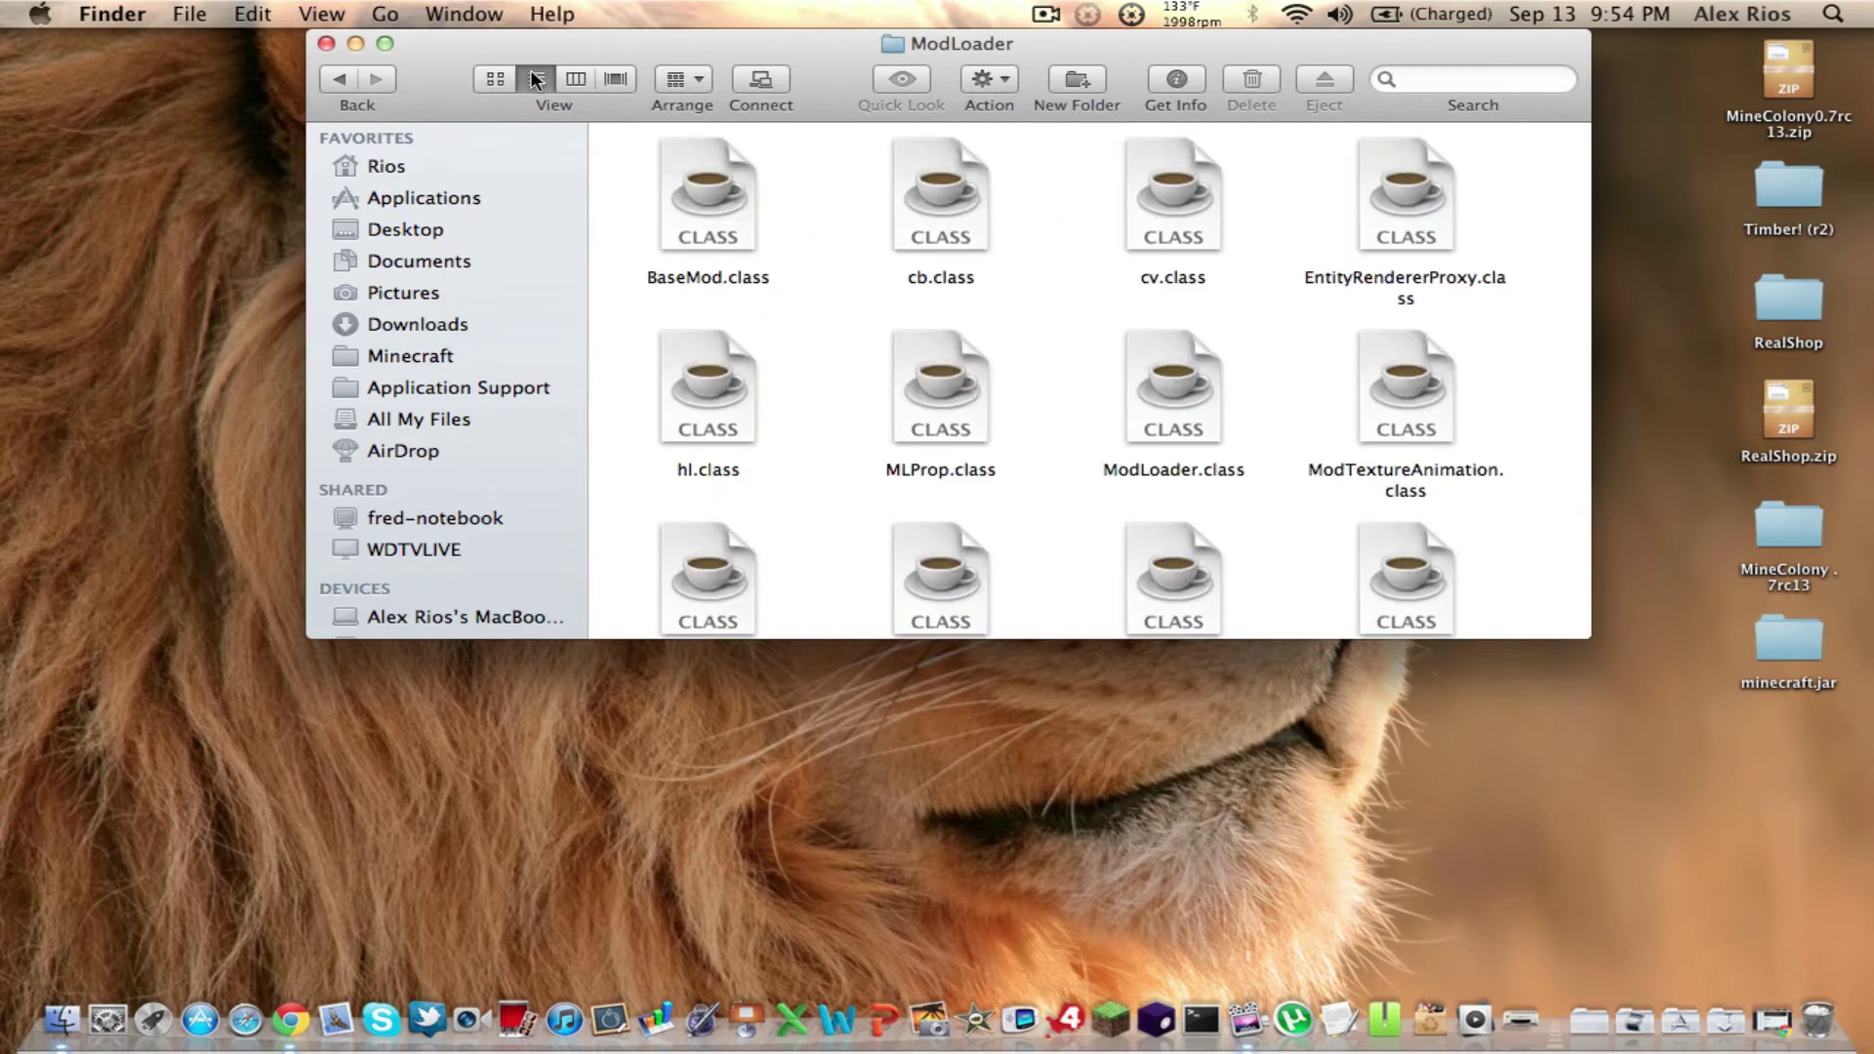
key("super+a")
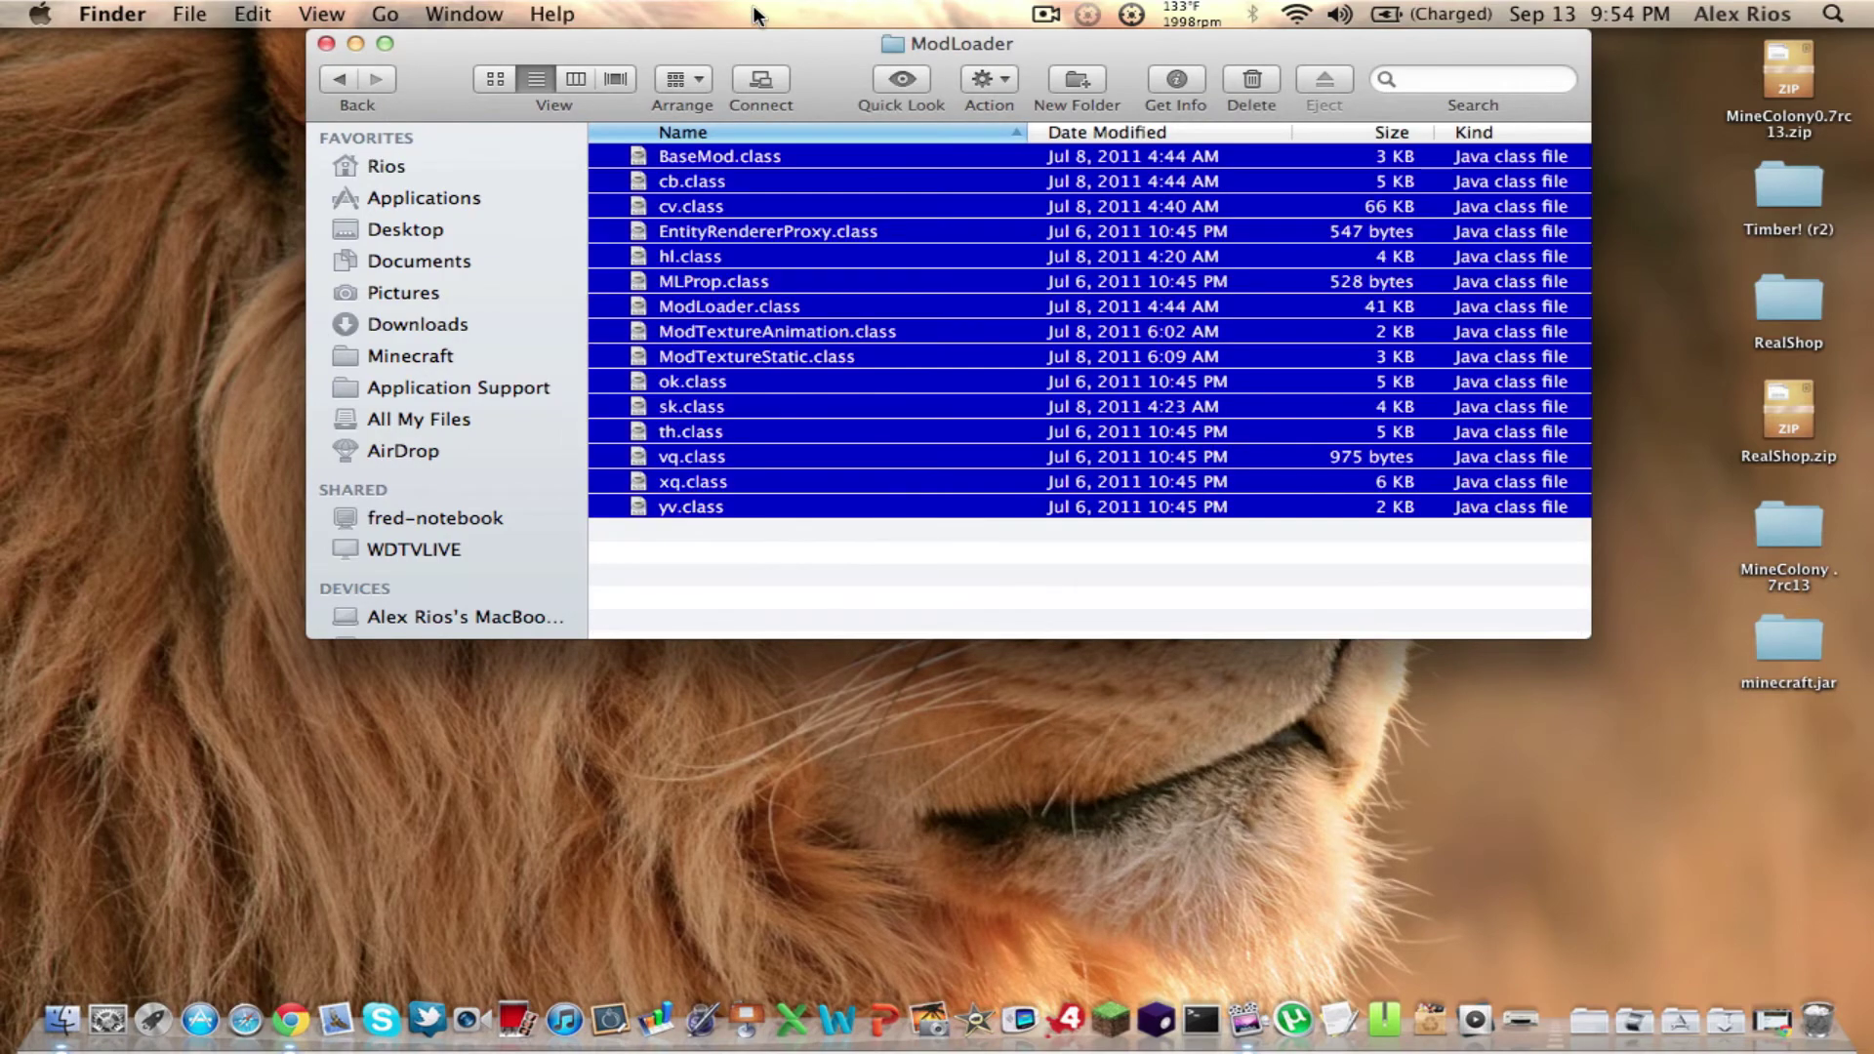
left_click(1010, 80)
left_click(1091, 439)
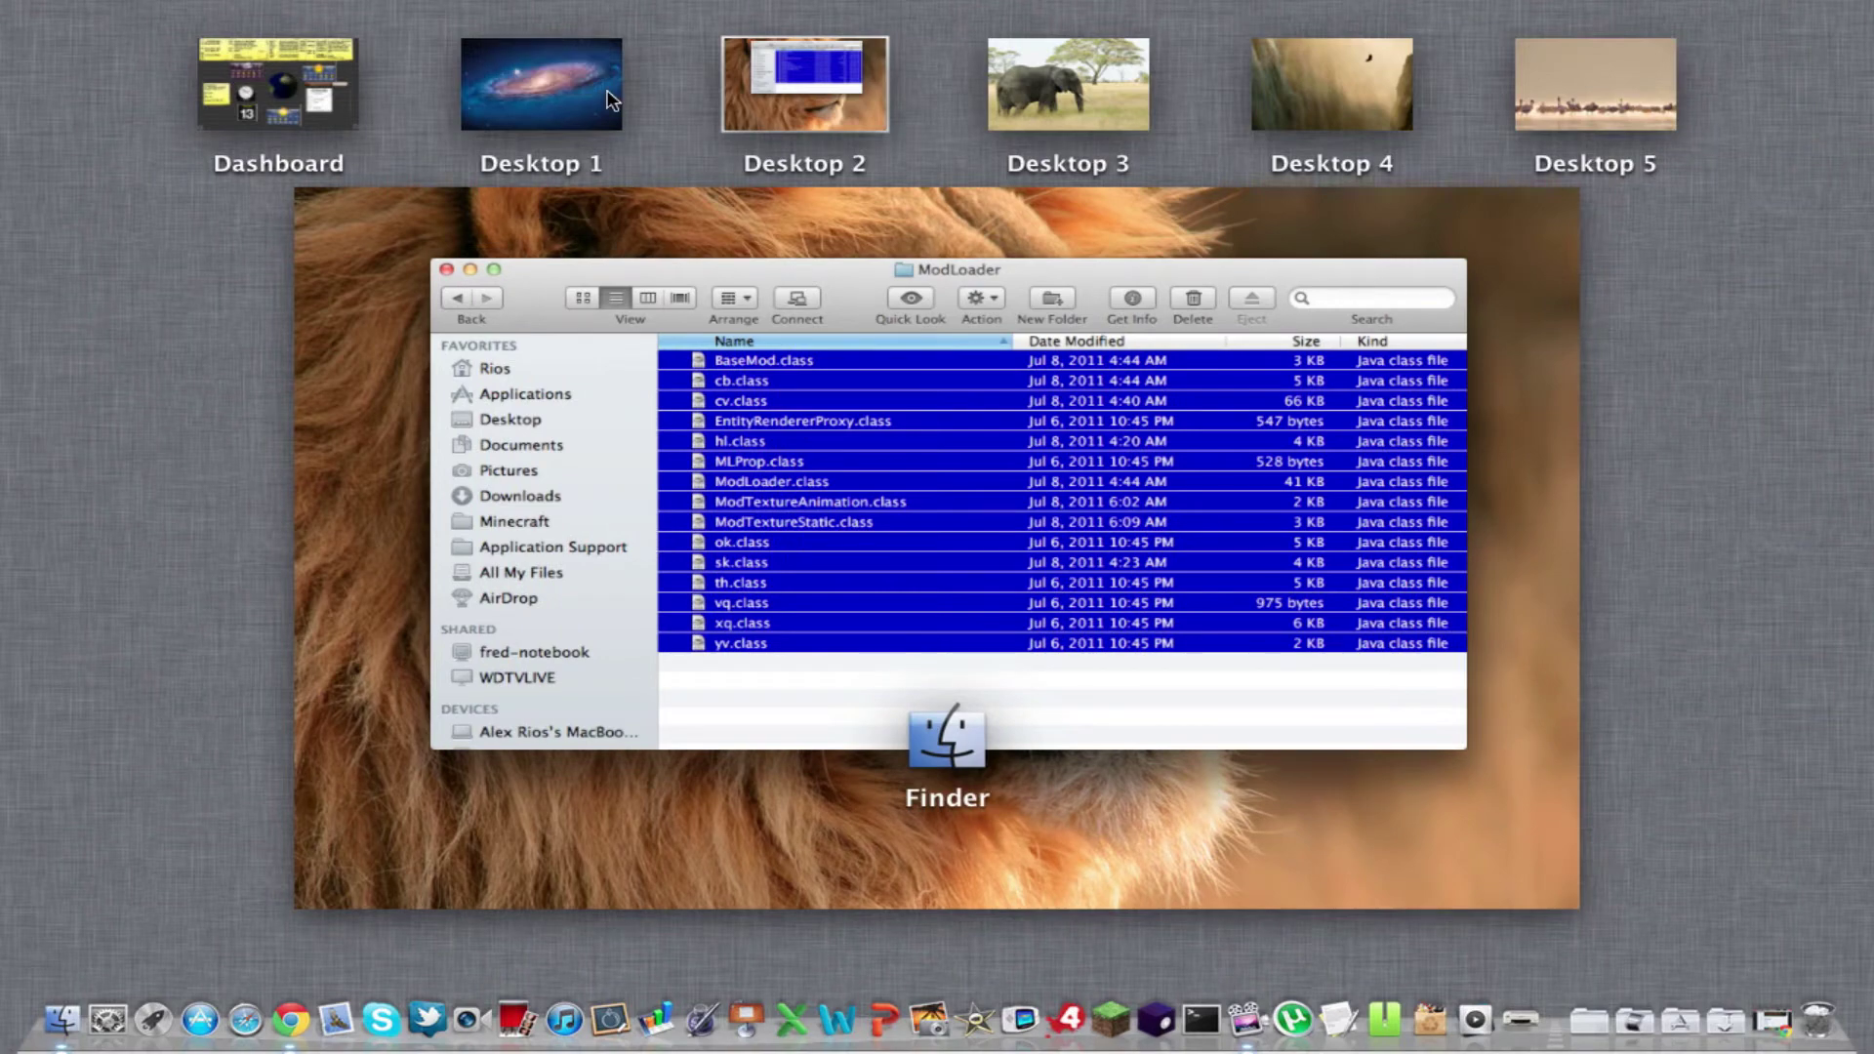
- Paste the ModLoader files into the minecraft.jar folder on Desktop 1, replacing all existing files of the same name
left_click(544, 69)
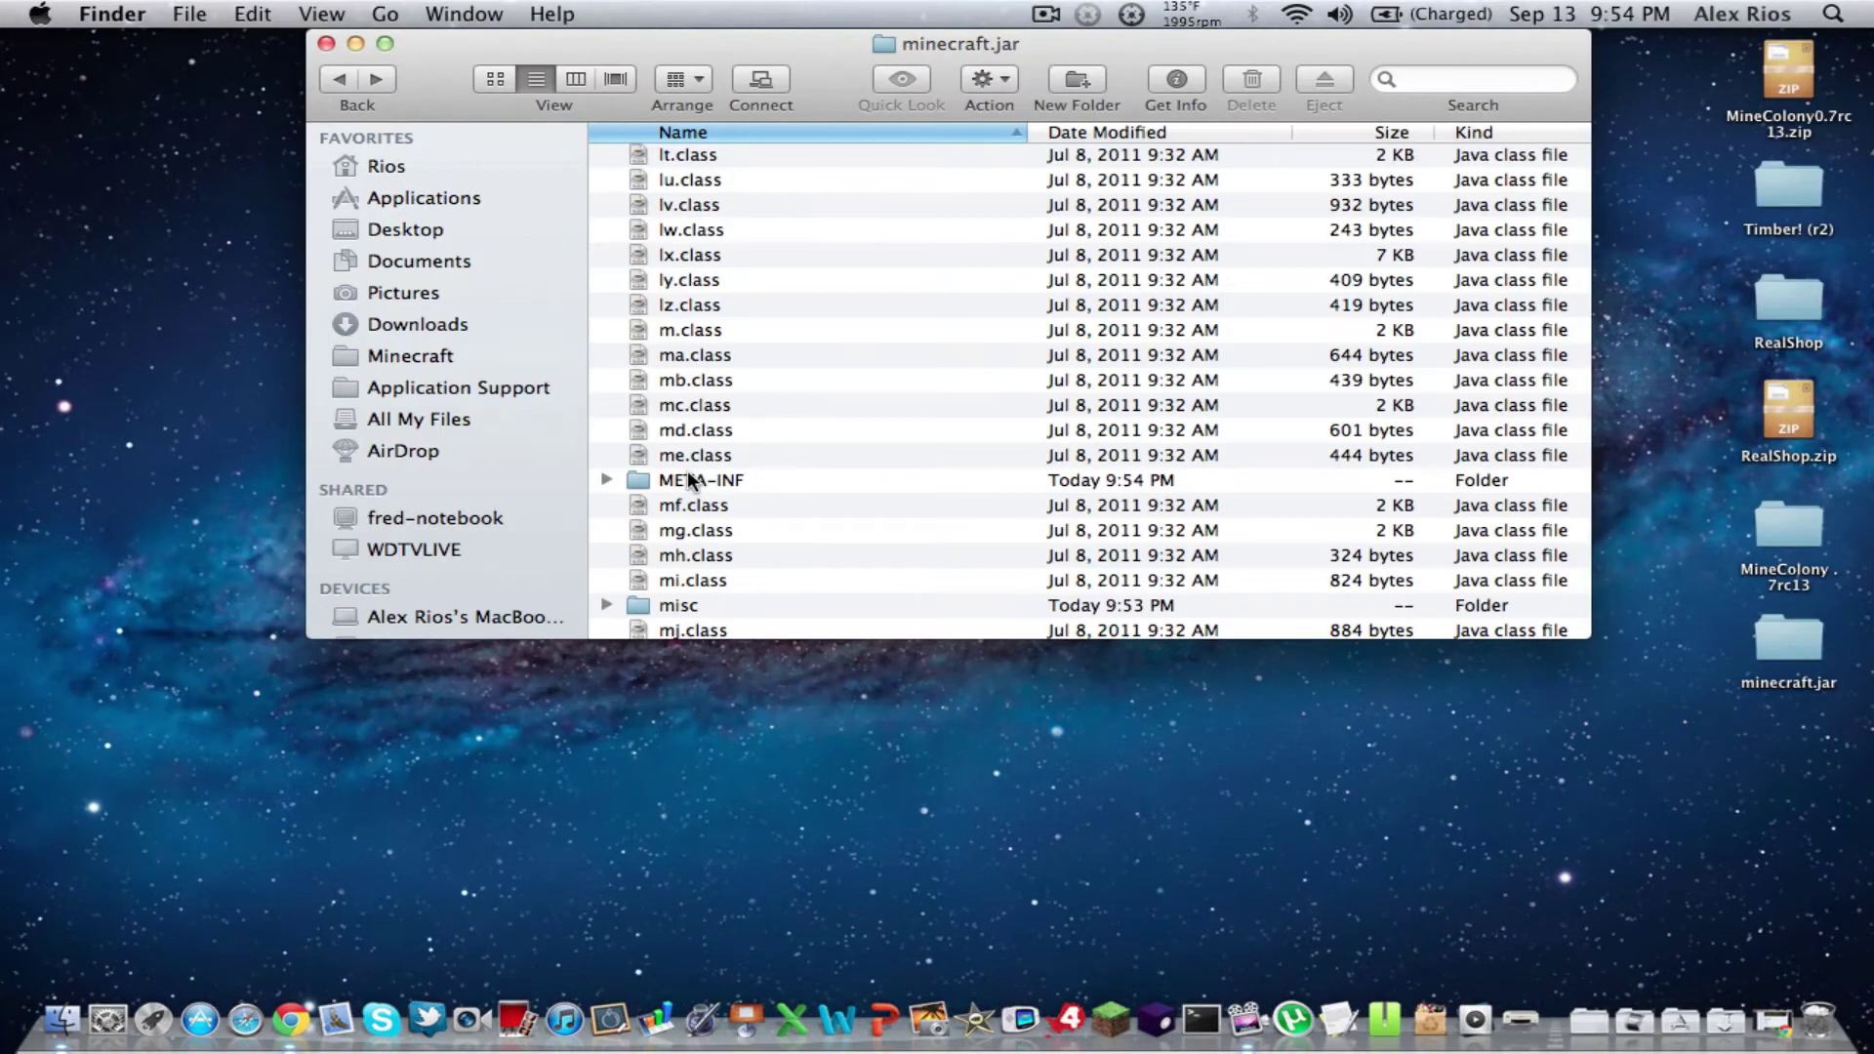
left_click(988, 78)
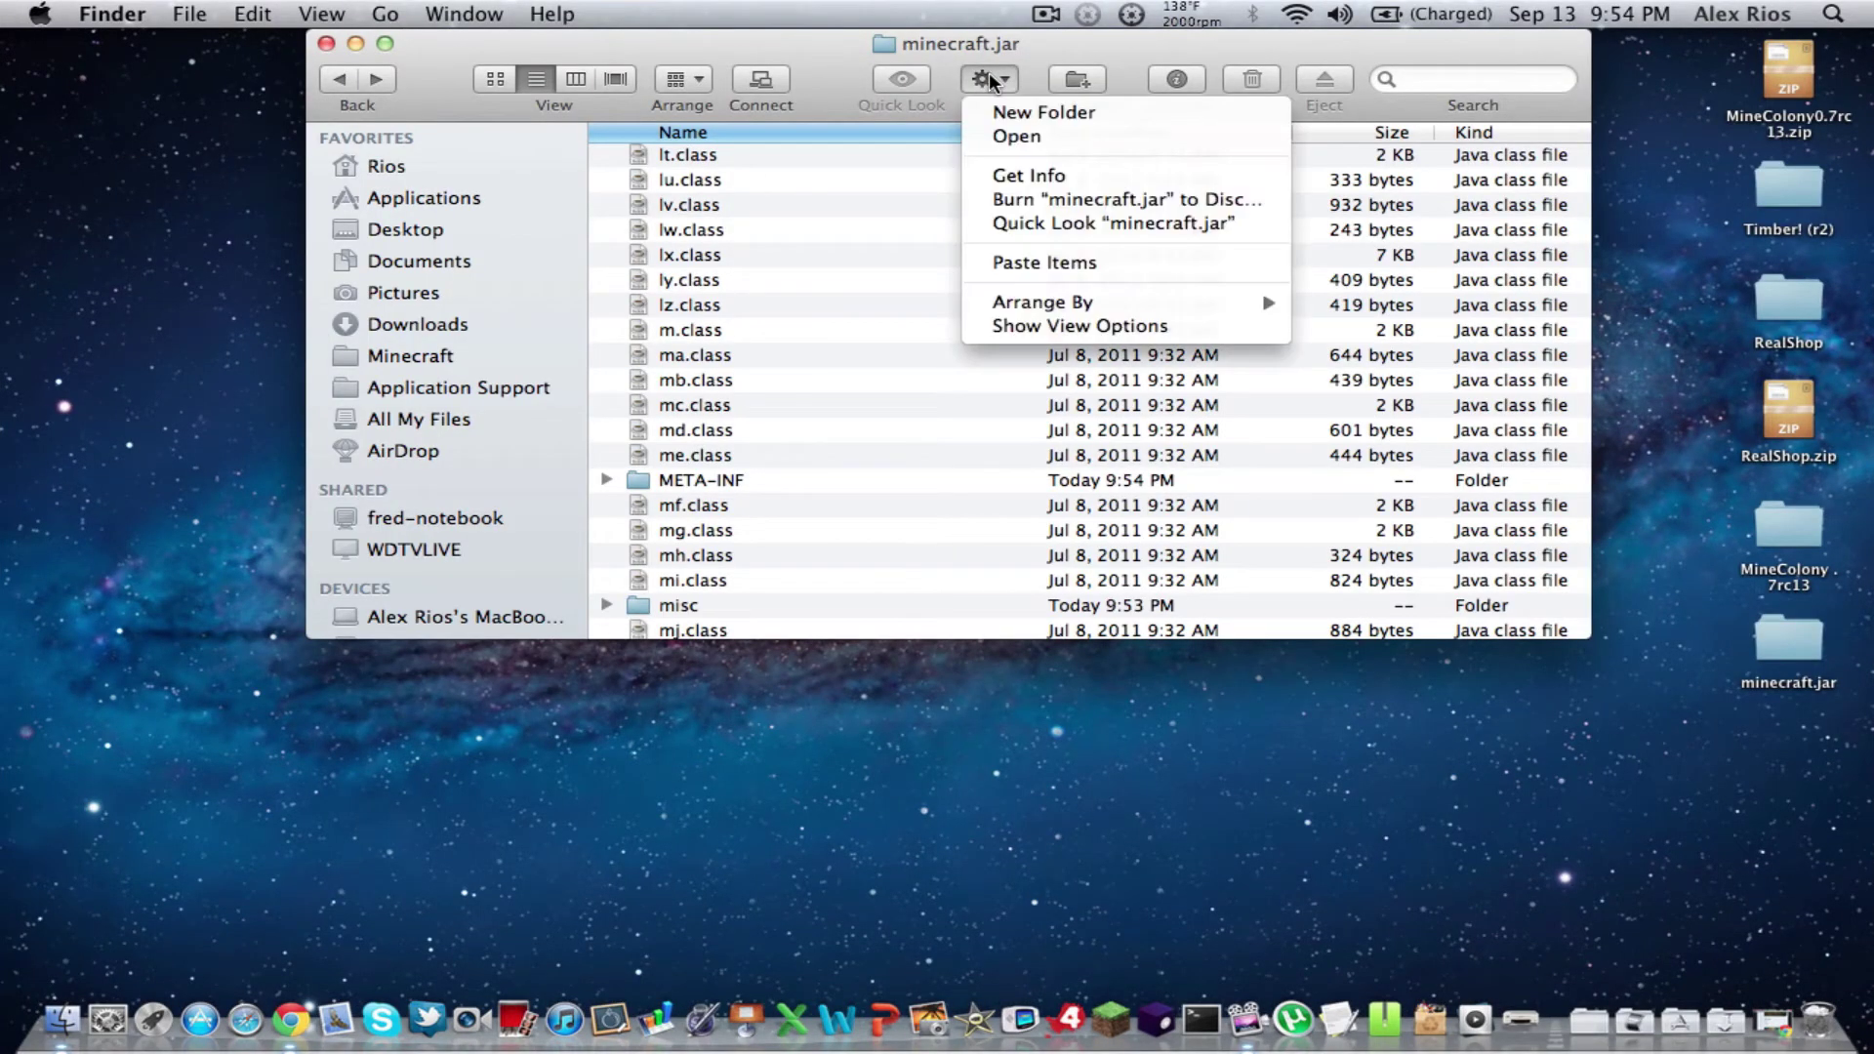
left_click(1041, 262)
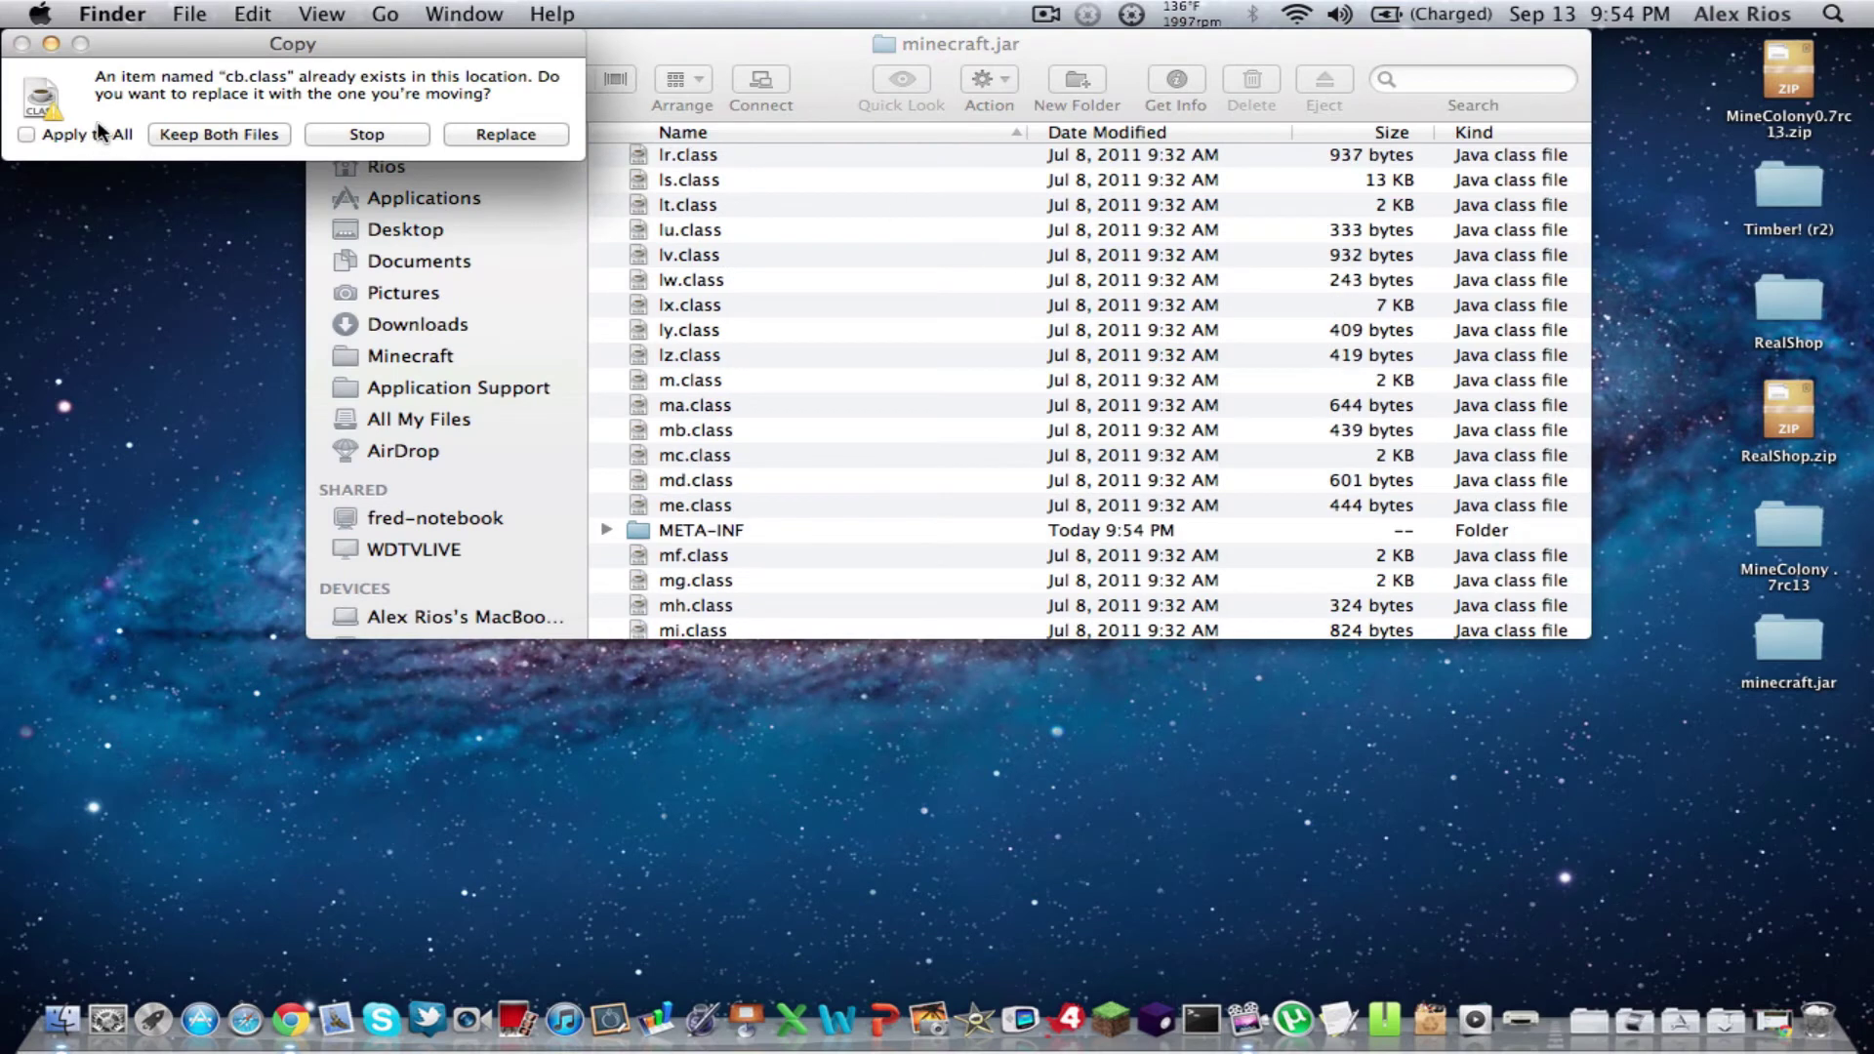
left_click(83, 140)
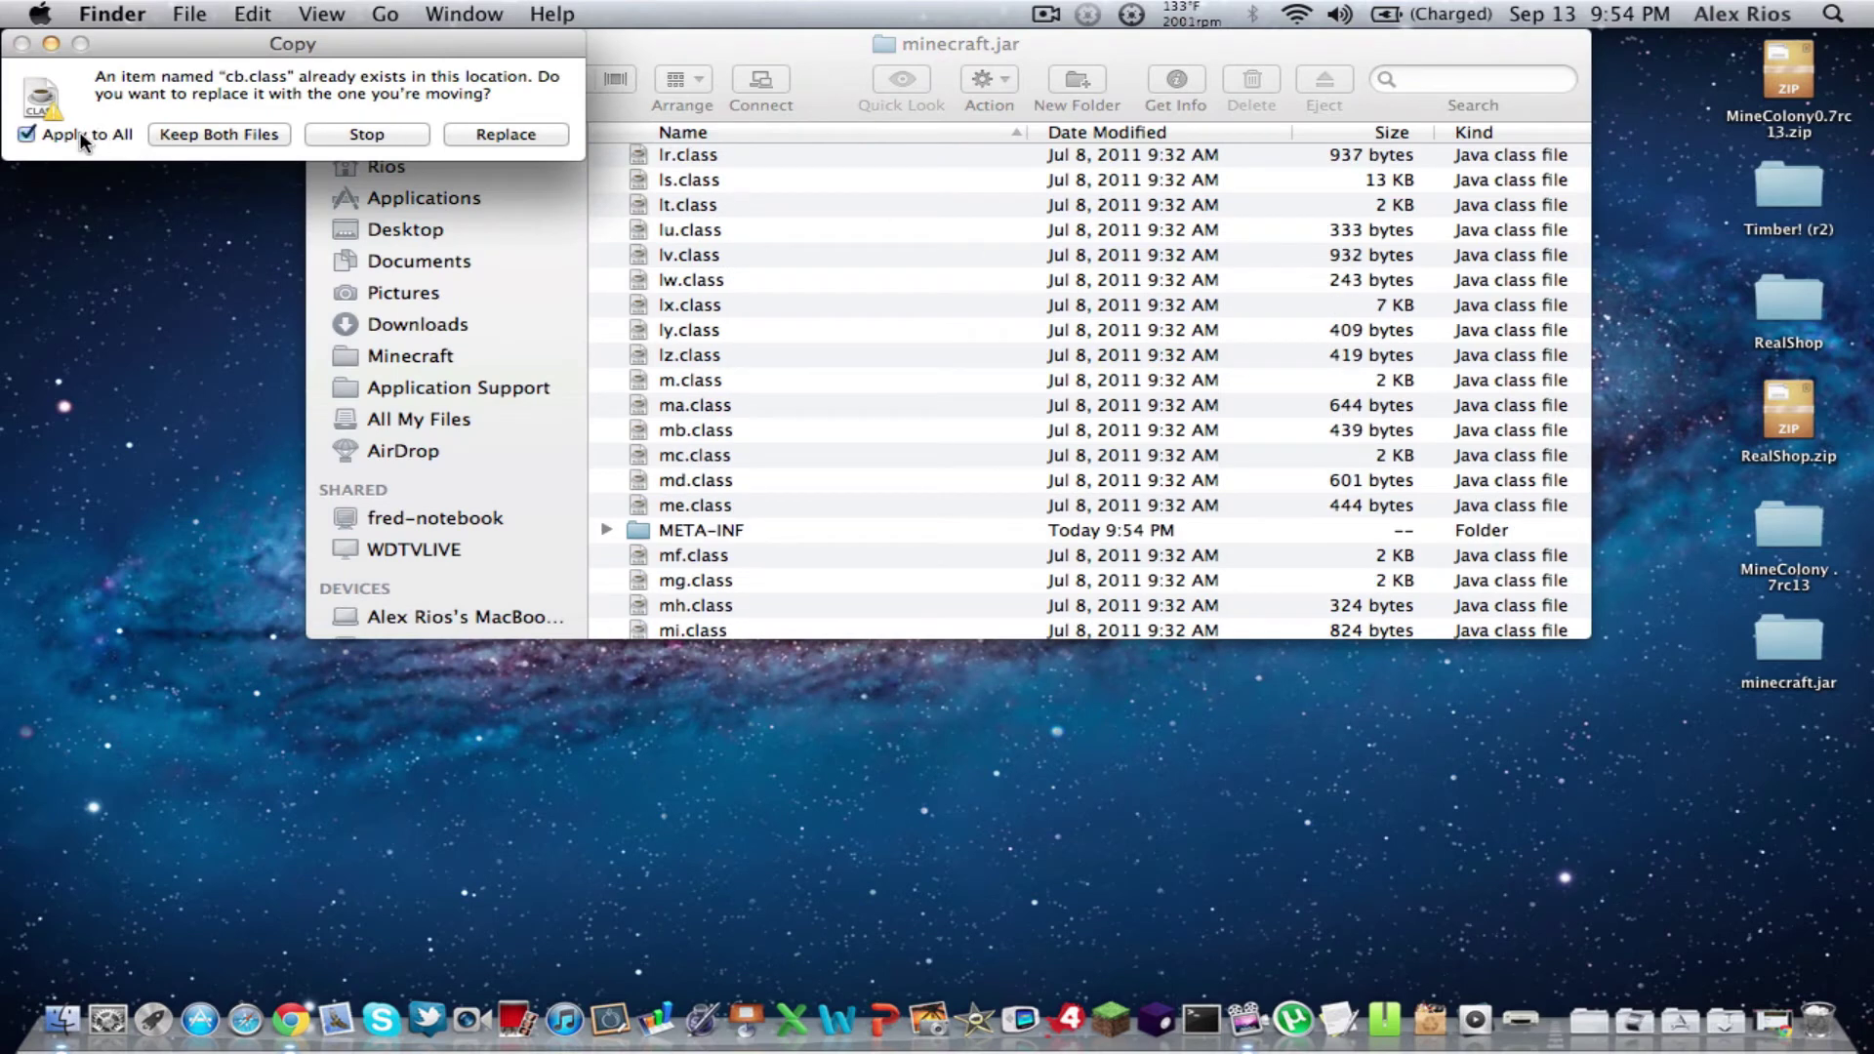
left_click(504, 134)
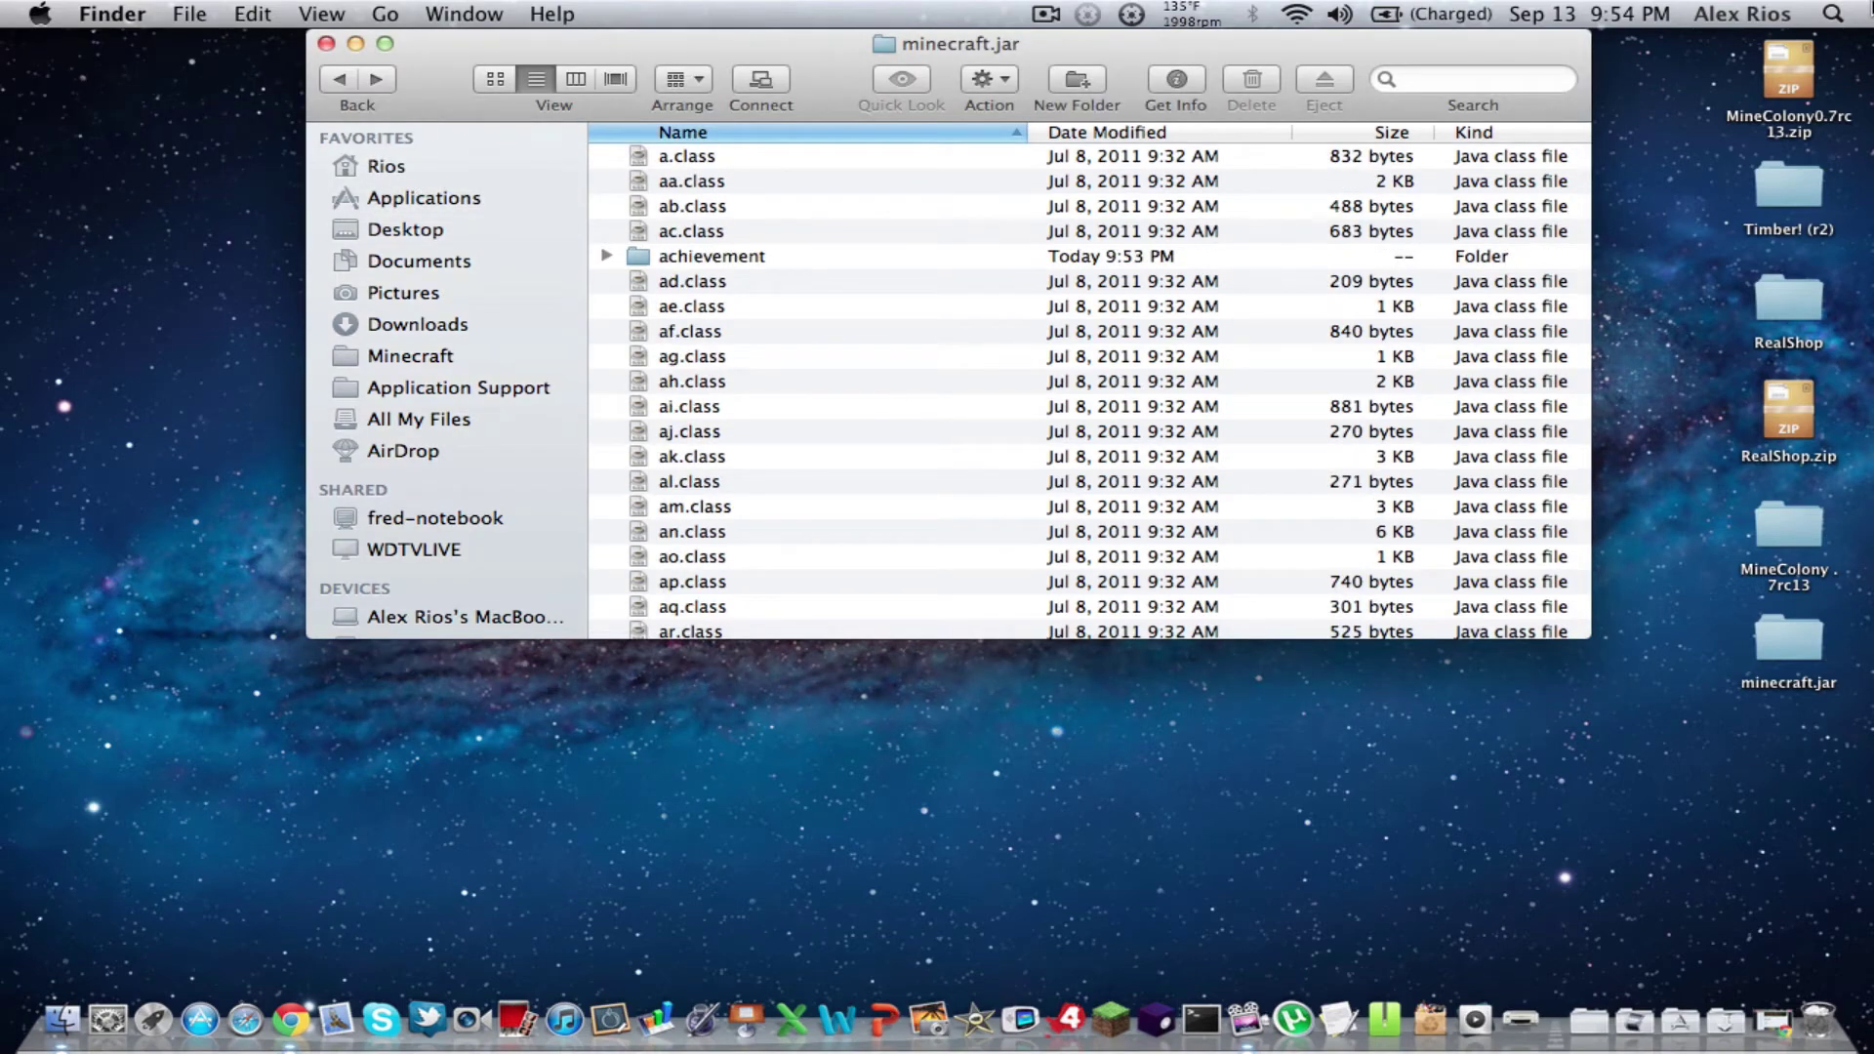
- On Desktop 2, copy BlockTree.class and mod_Timber.class from the minecraft folder inside the downloaded Timber! (r2) folder
key("ctrl+Up")
left_click(846, 109)
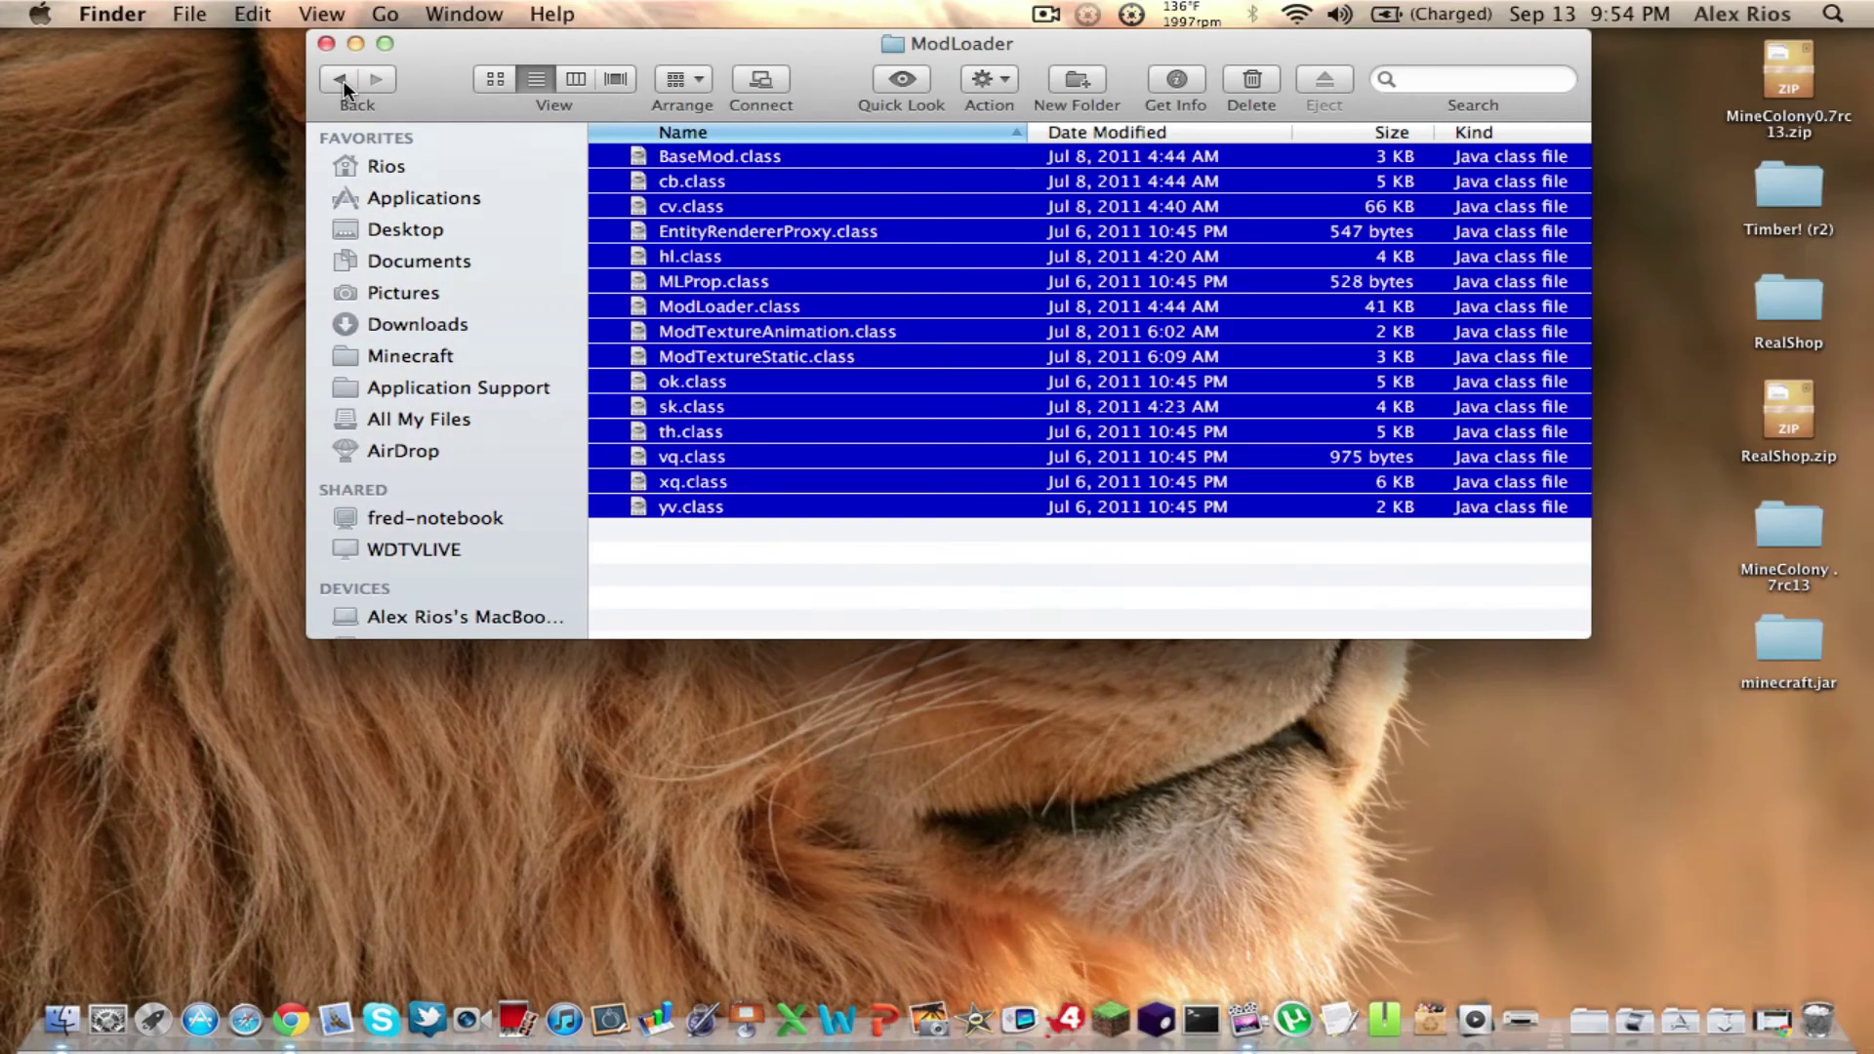
left_click(339, 79)
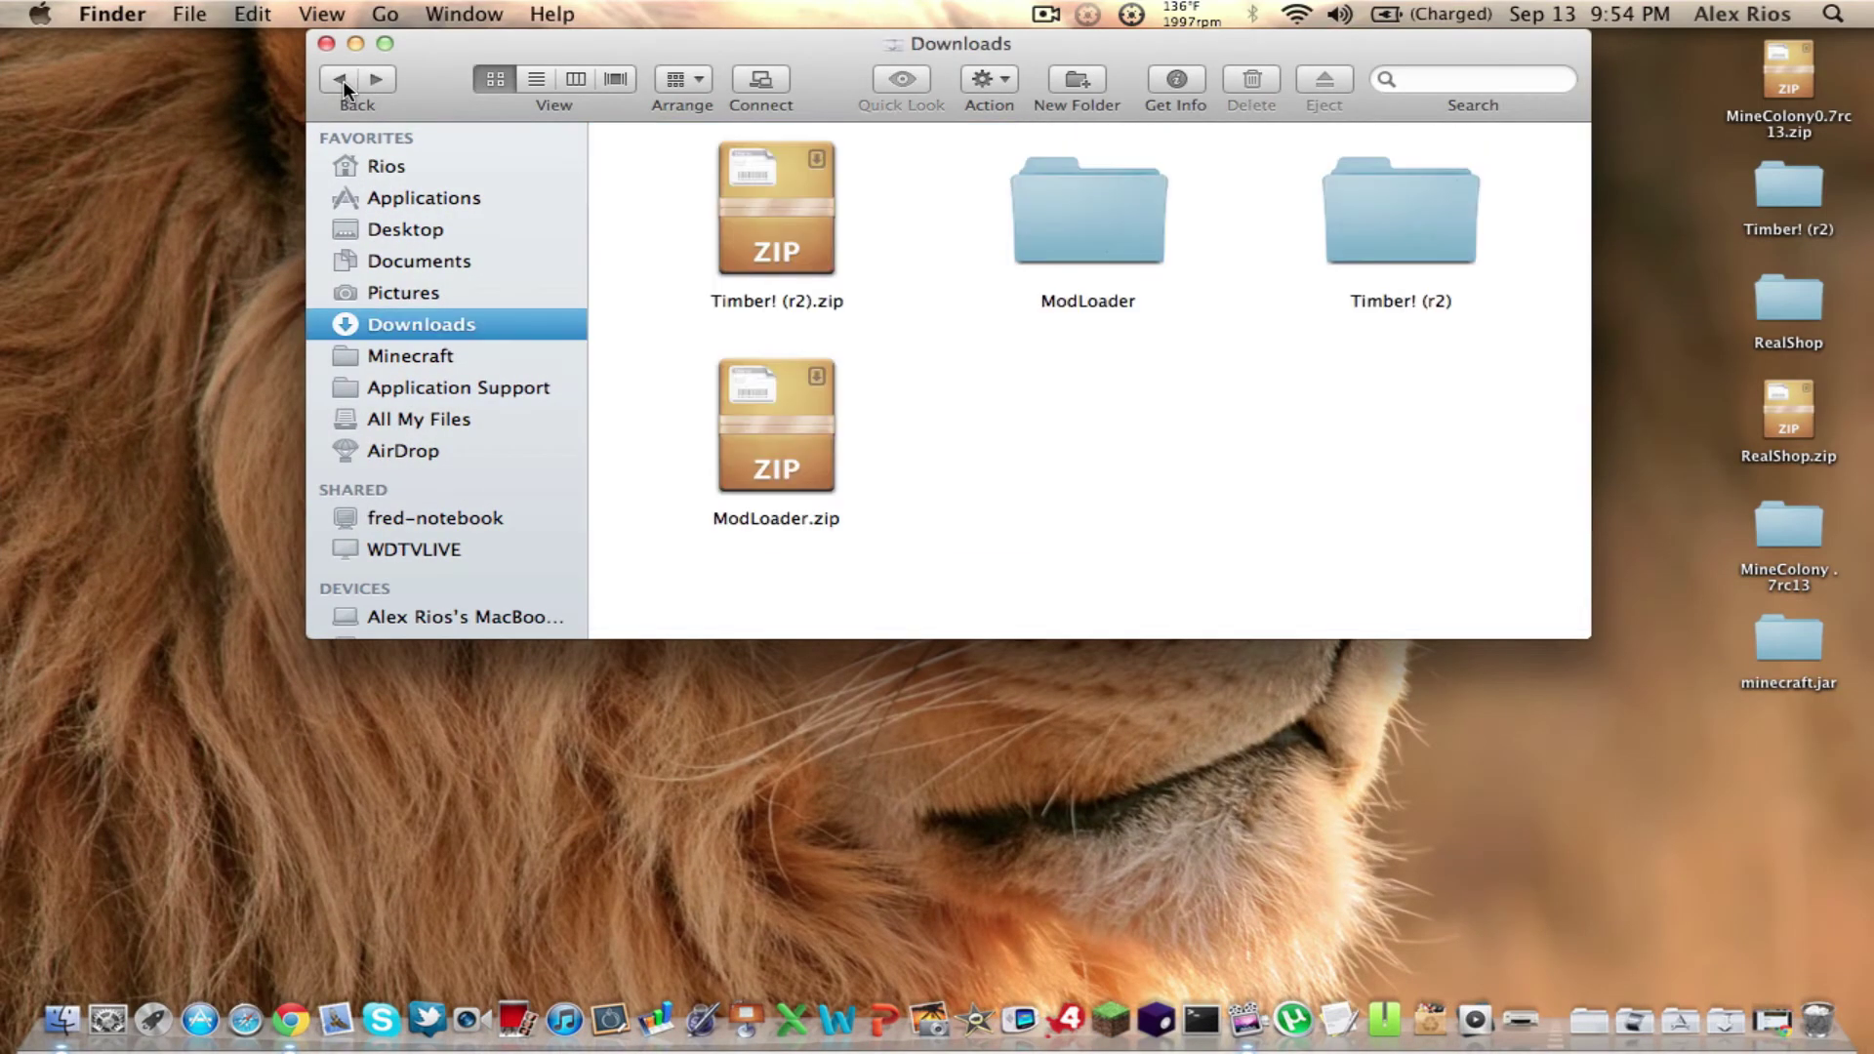
double_click(1420, 239)
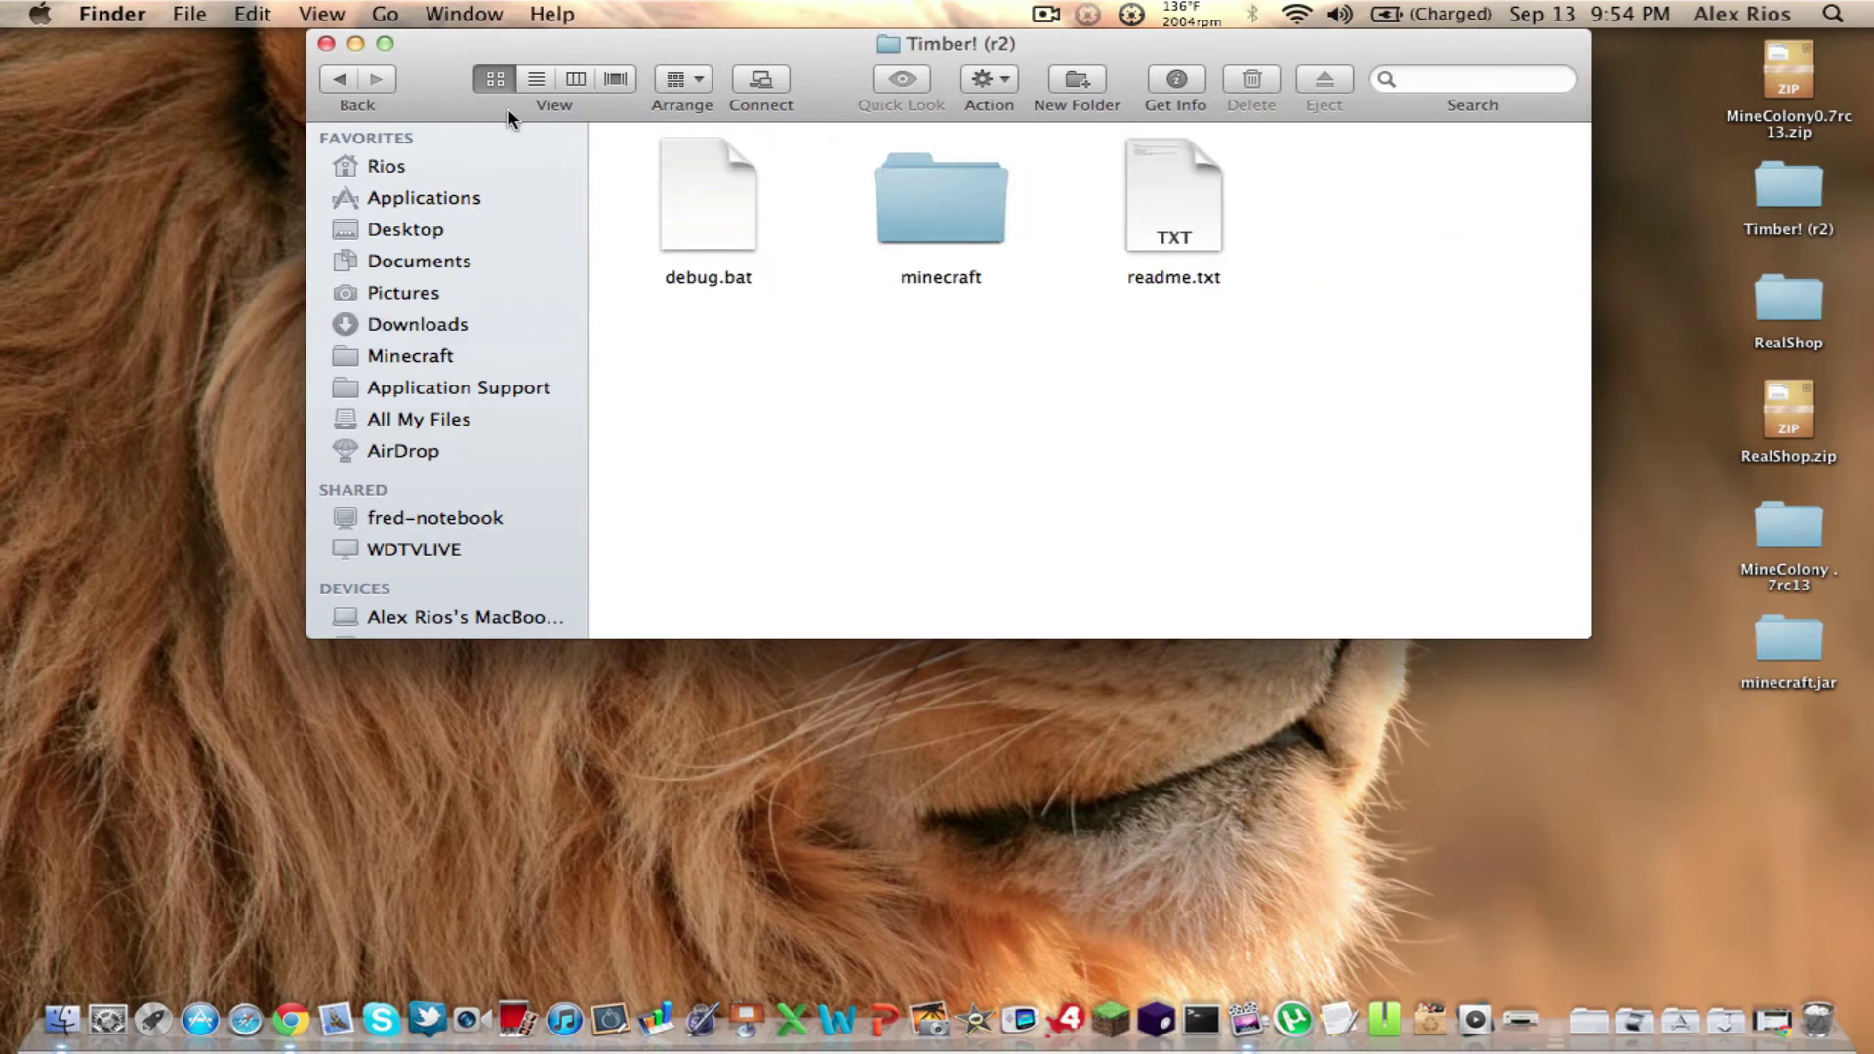
left_click(330, 84)
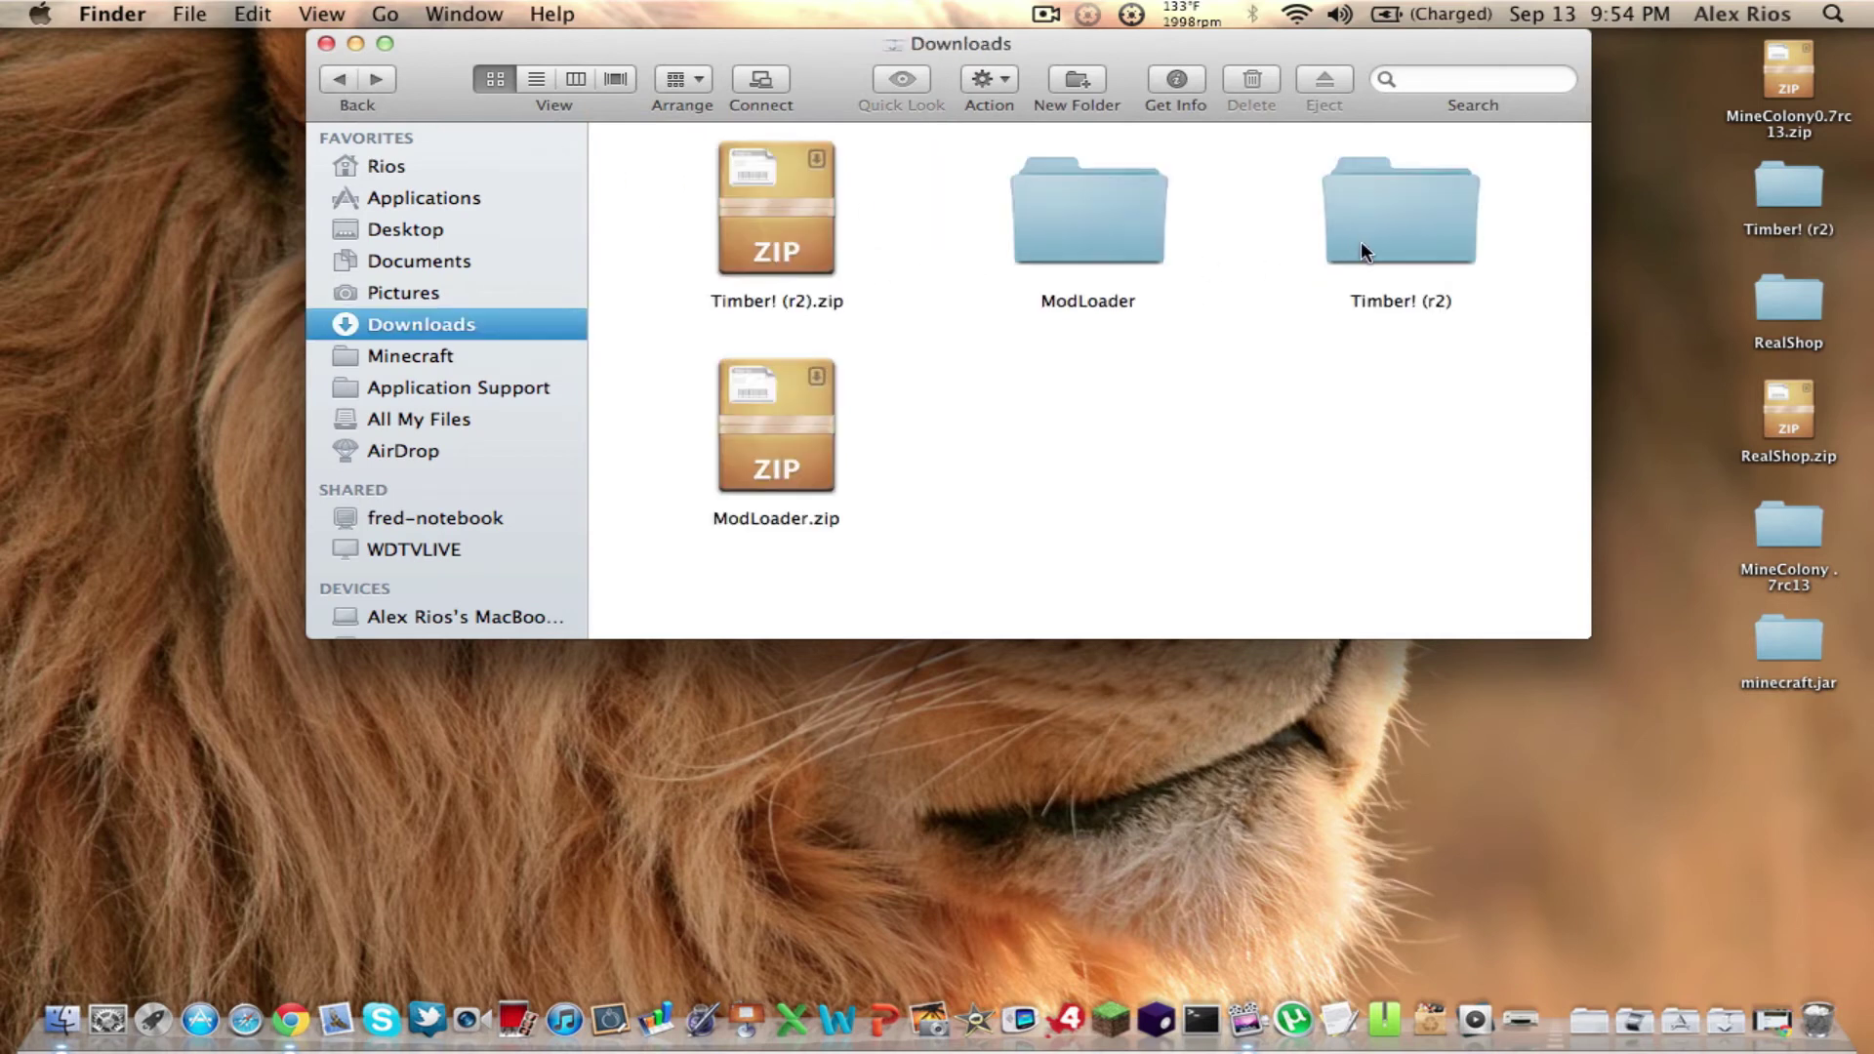
double_click(1360, 242)
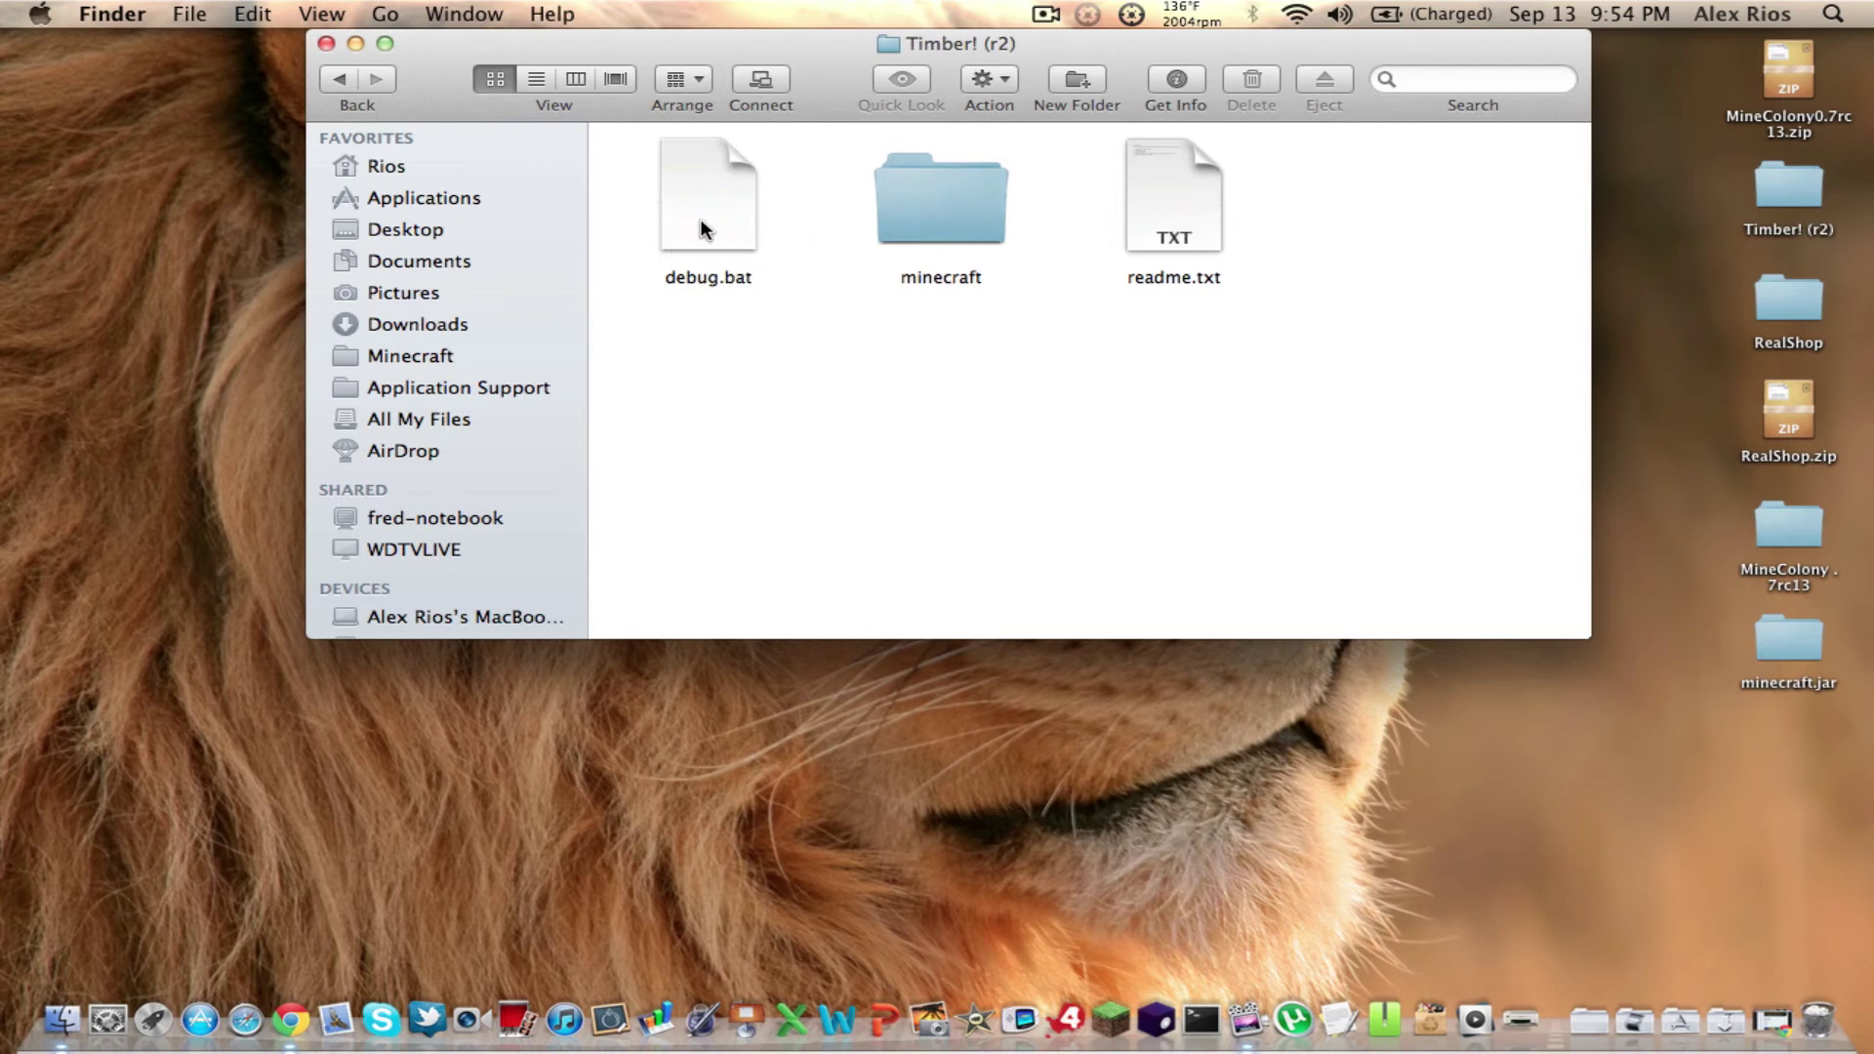
double_click(940, 215)
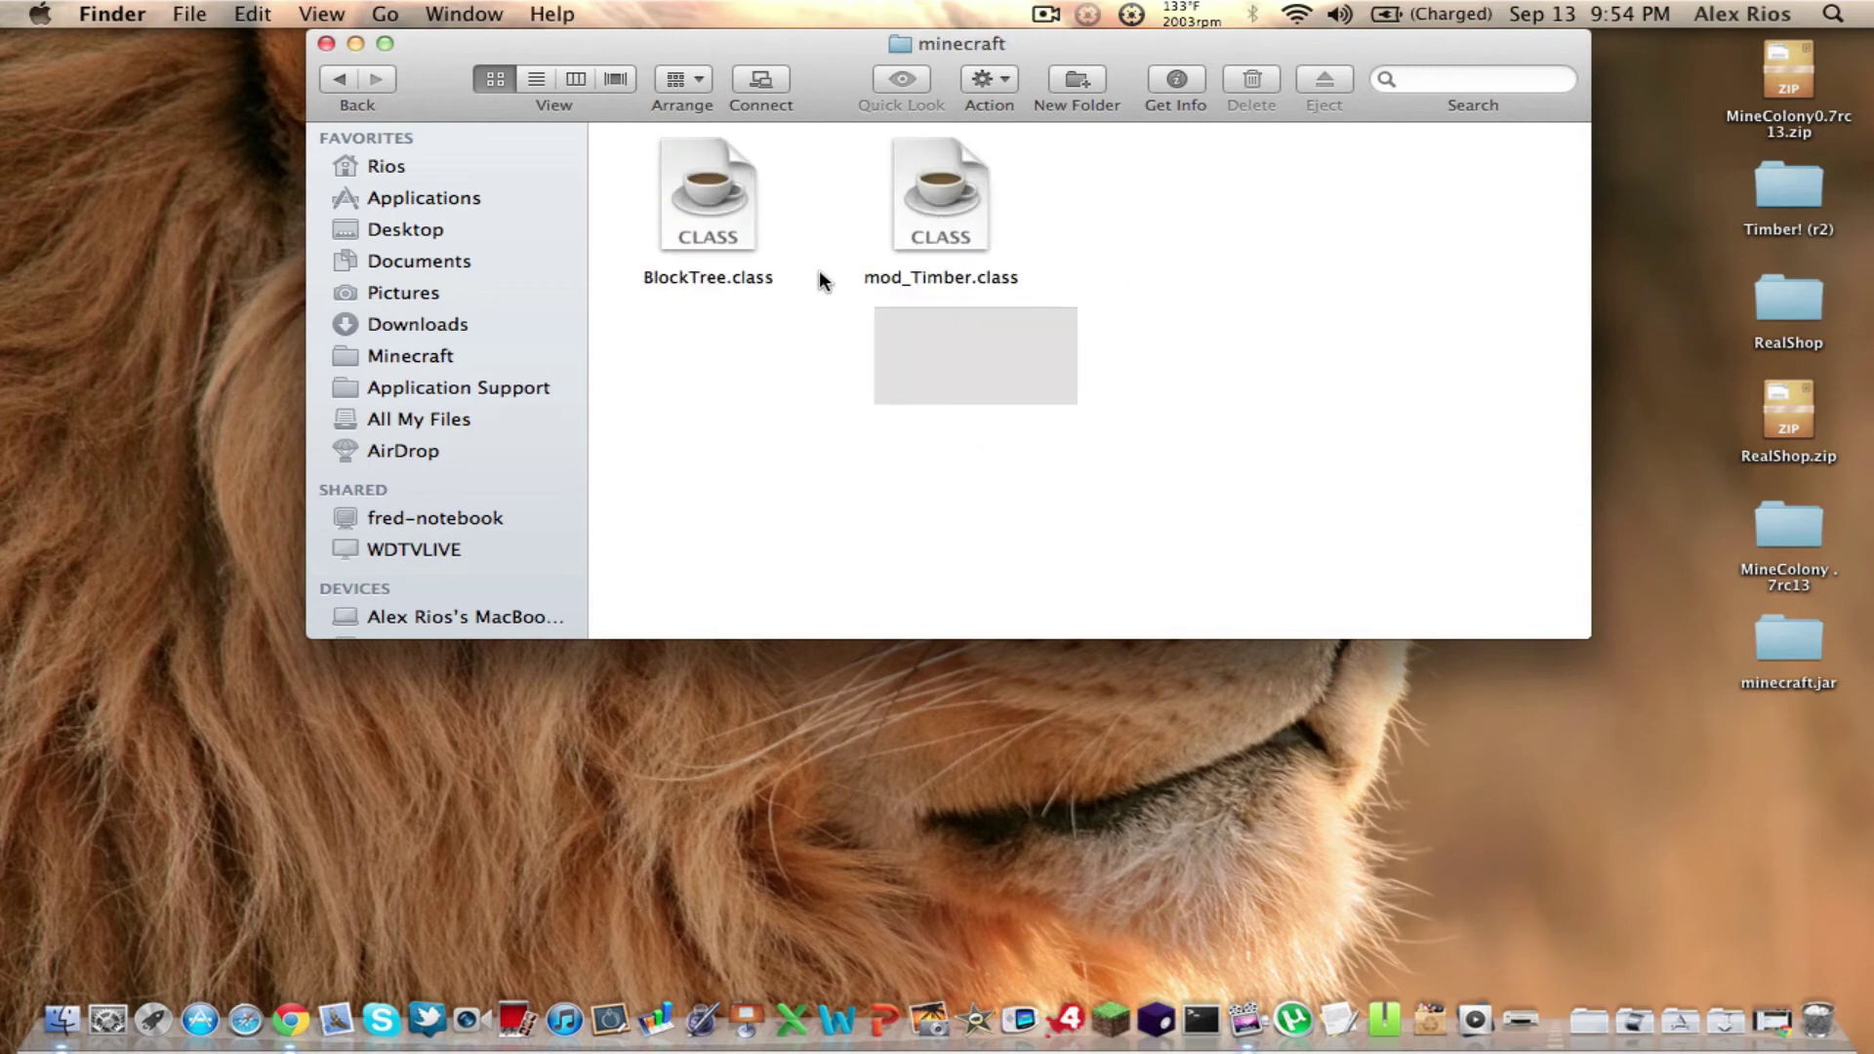
key("super+a")
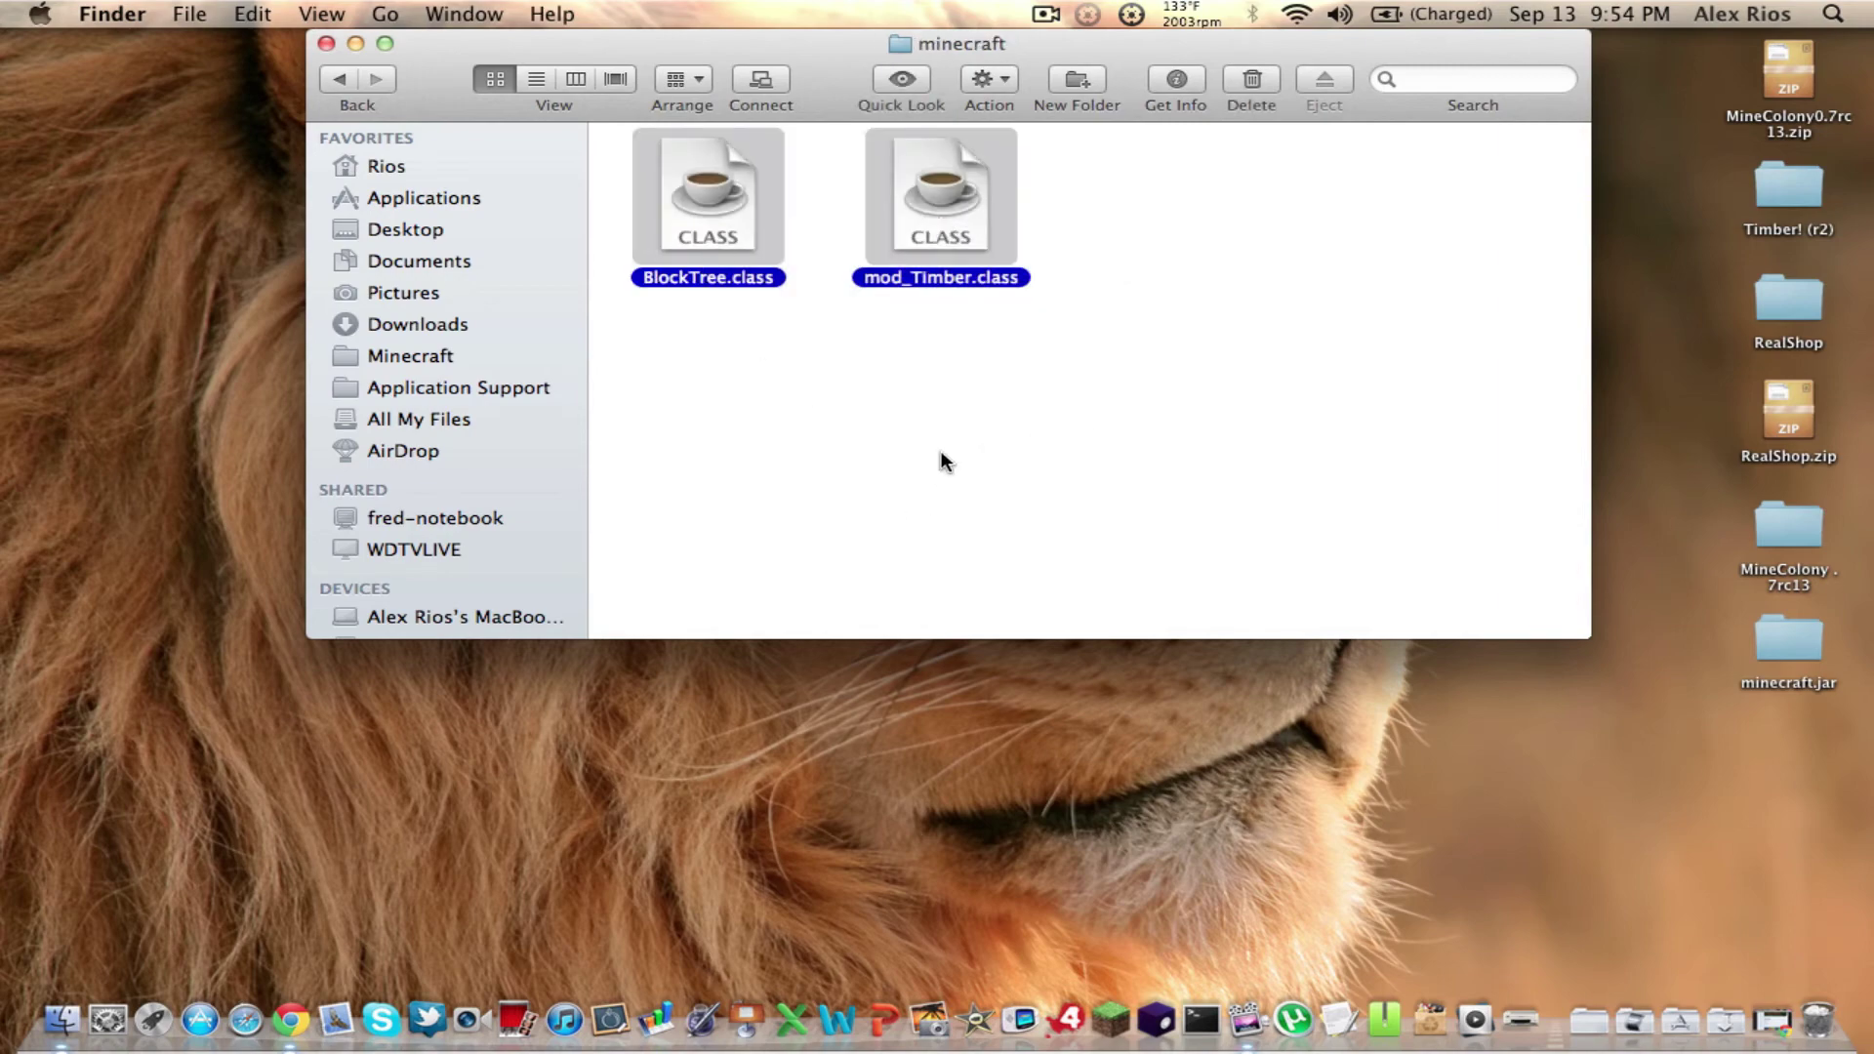
- Paste the two Timber! class files into the minecraft.jar folder on Desktop 1
key("ctrl+Up")
left_click(487, 124)
left_click(980, 82)
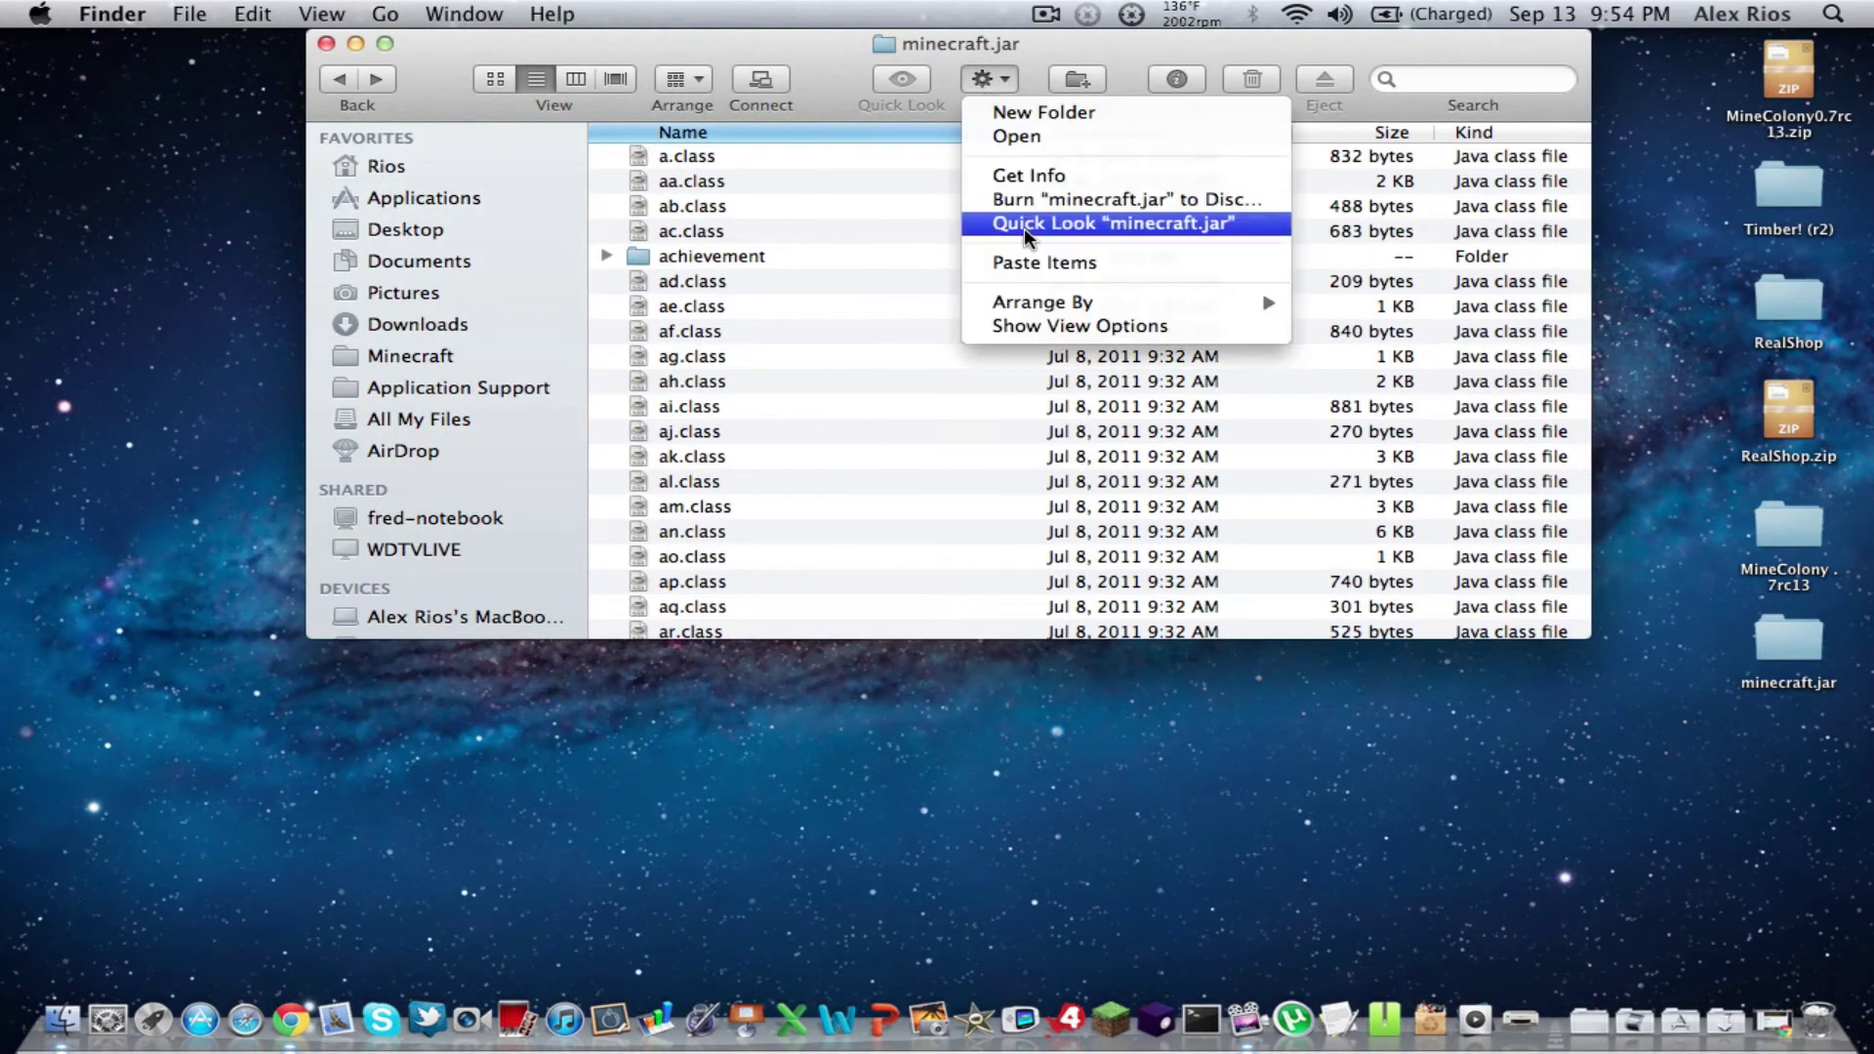
left_click(1023, 260)
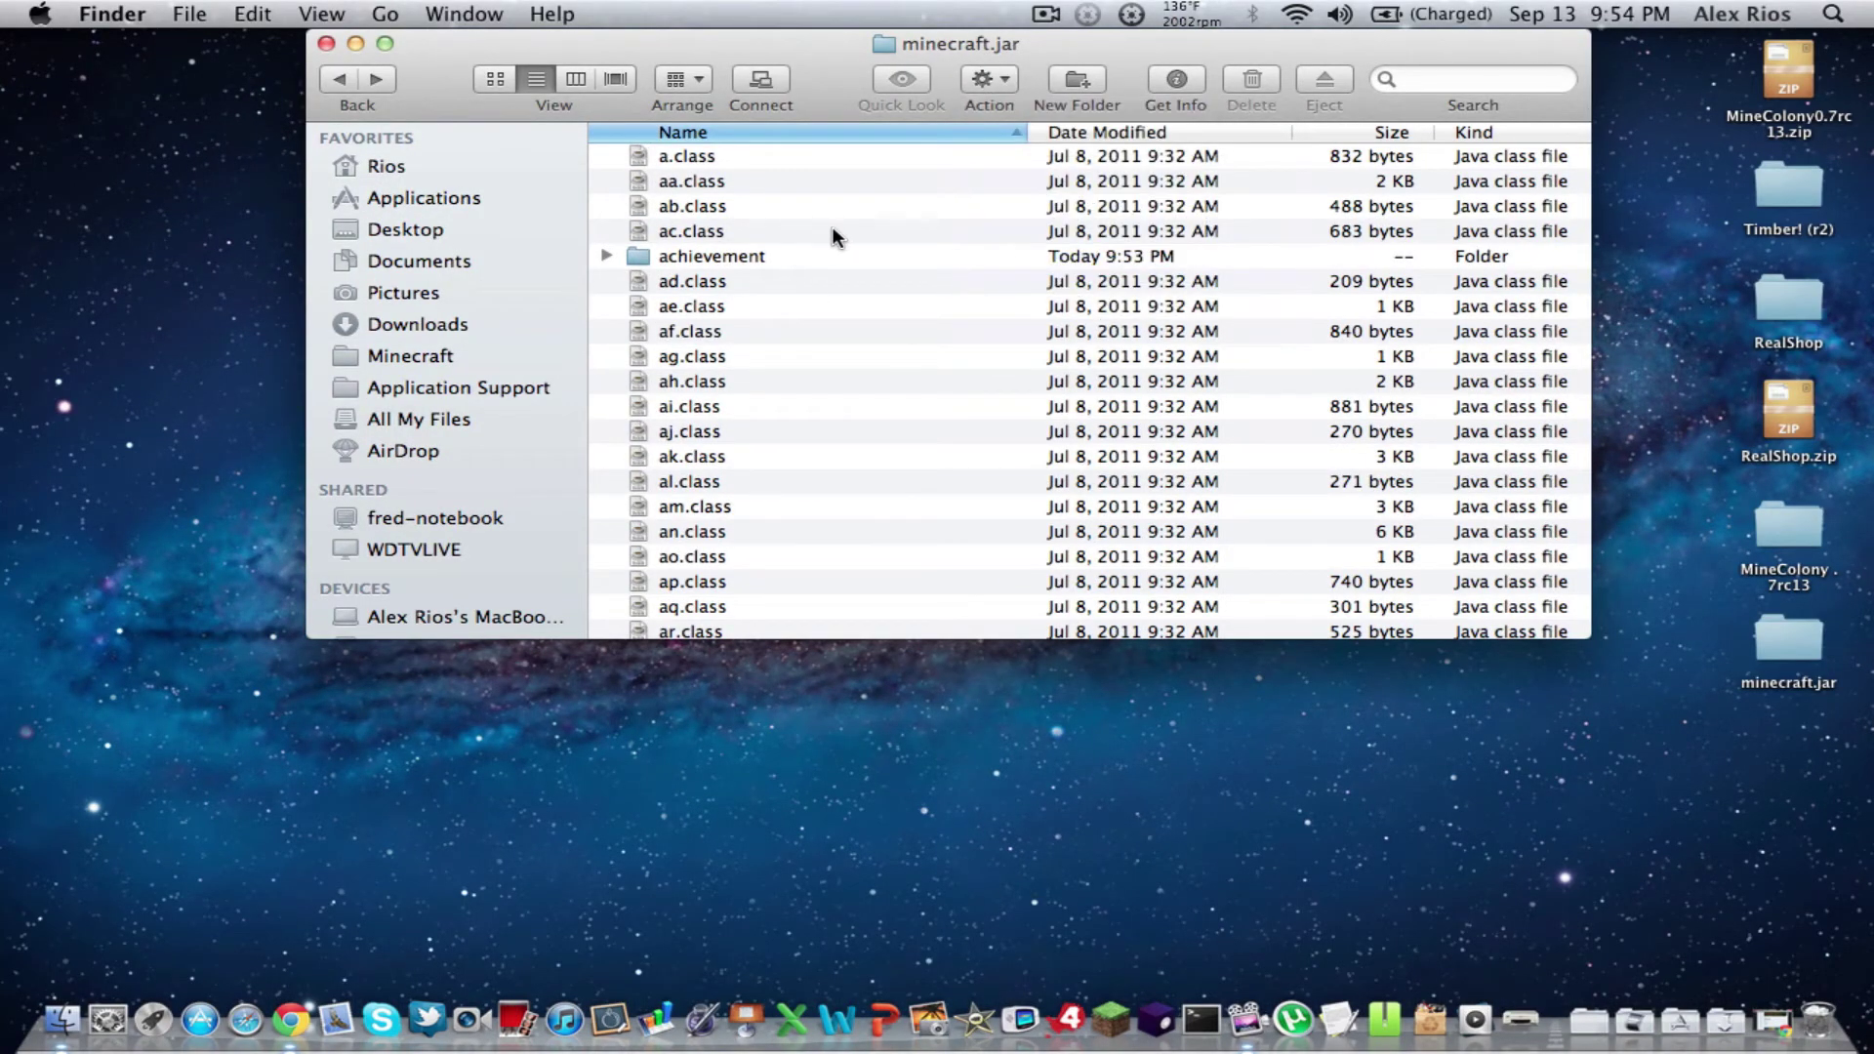
- Close the Finder windows on both Desktop 1 and Desktop 2, ending on the empty Desktop 1
left_click(326, 44)
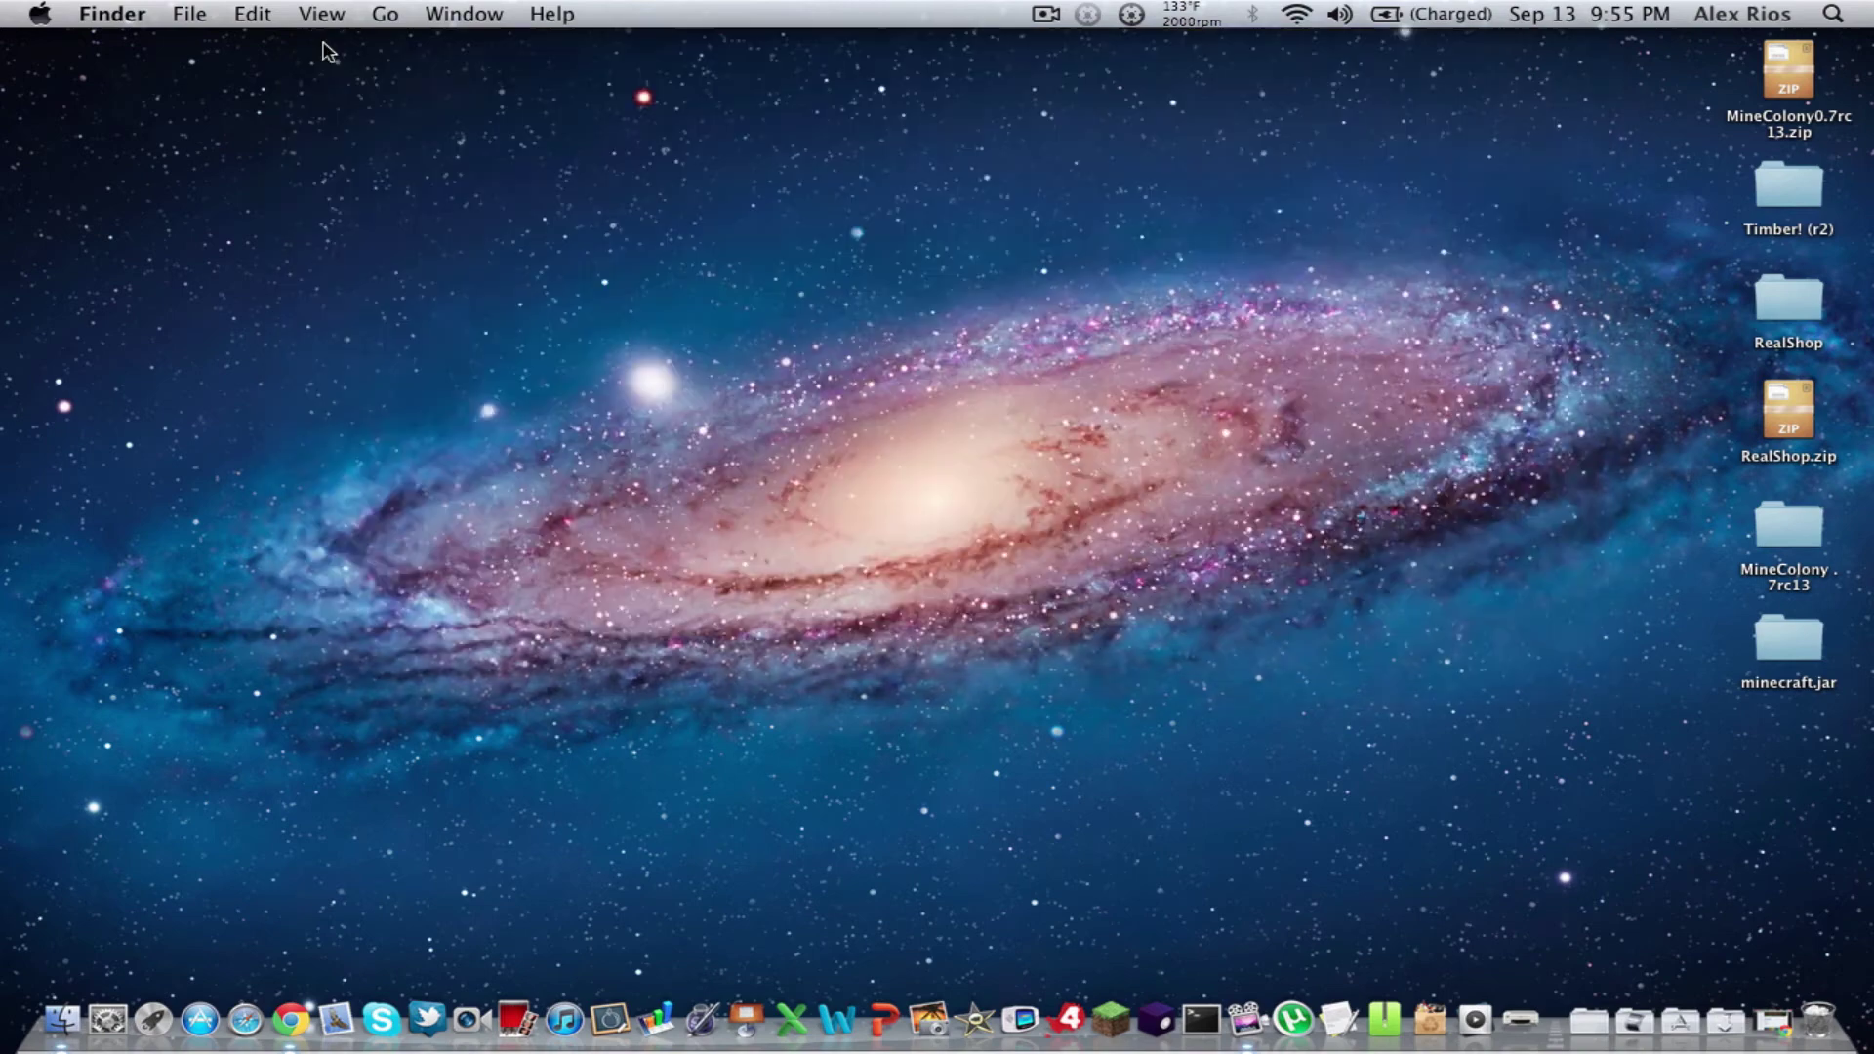
key("ctrl+Up")
left_click(812, 126)
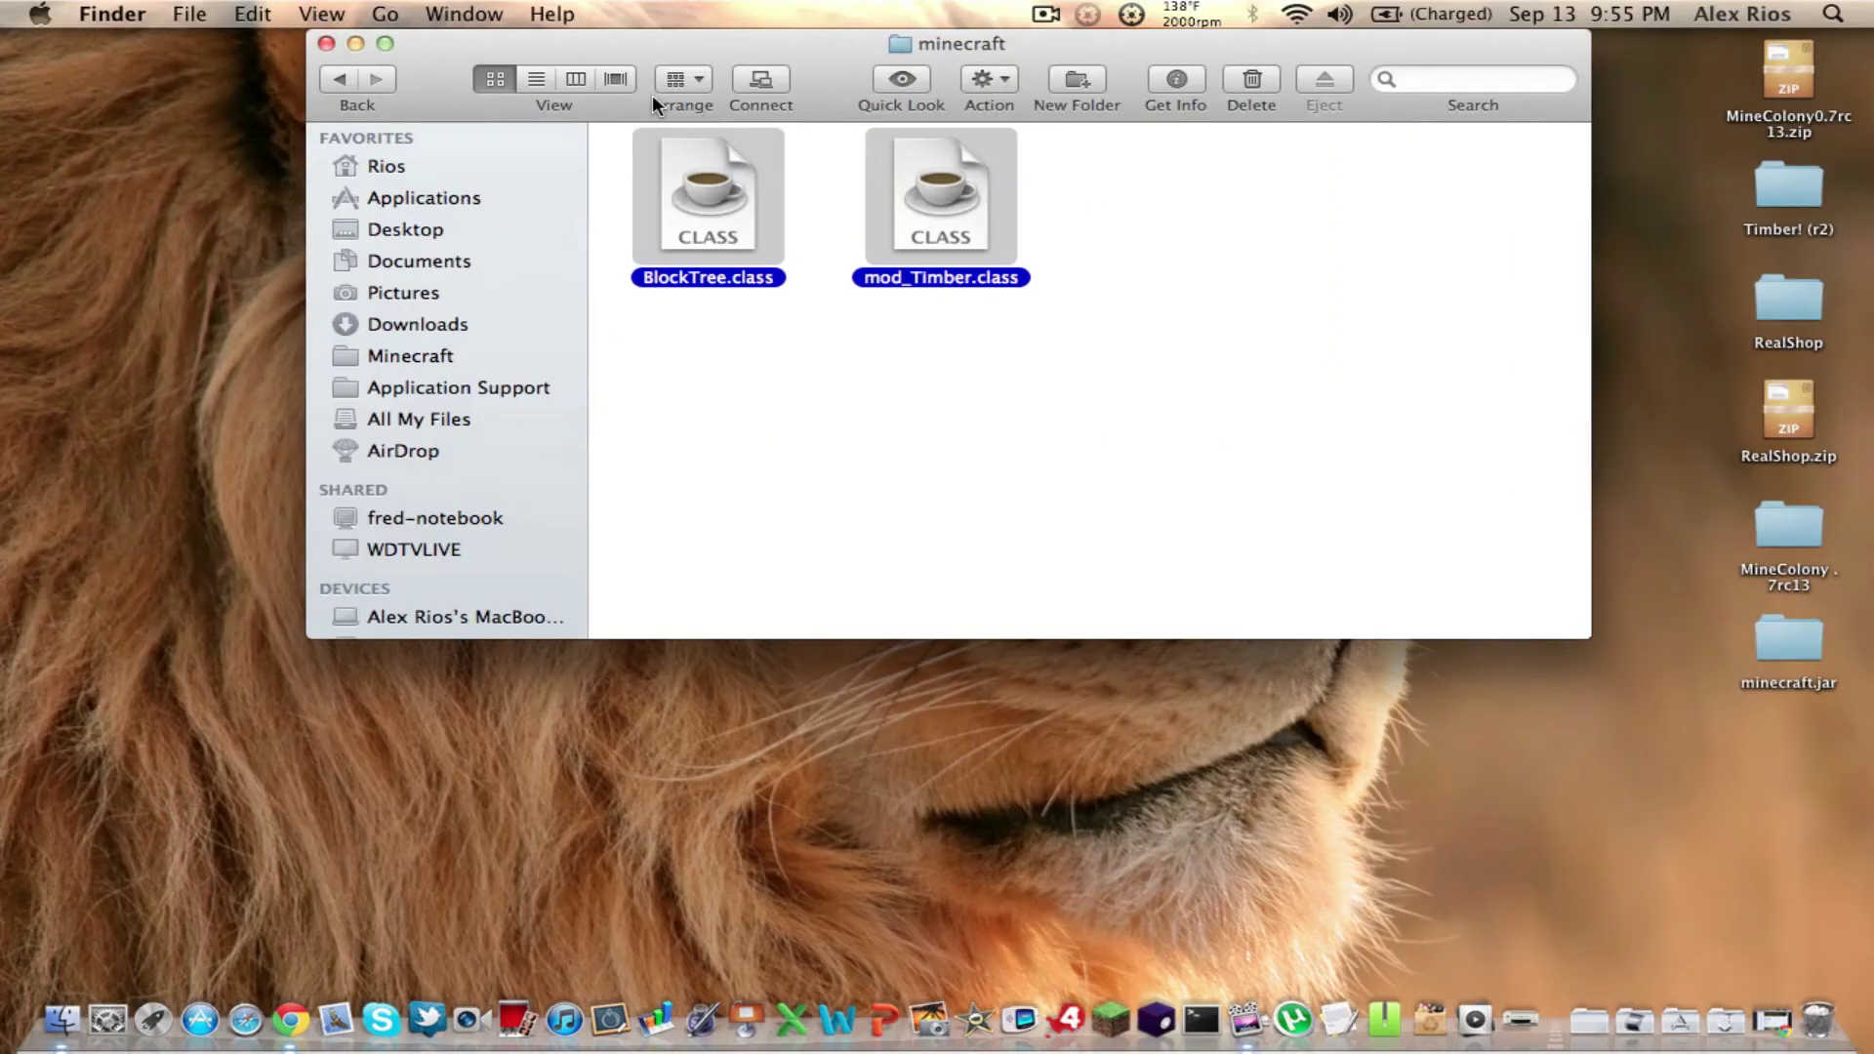
left_click(326, 44)
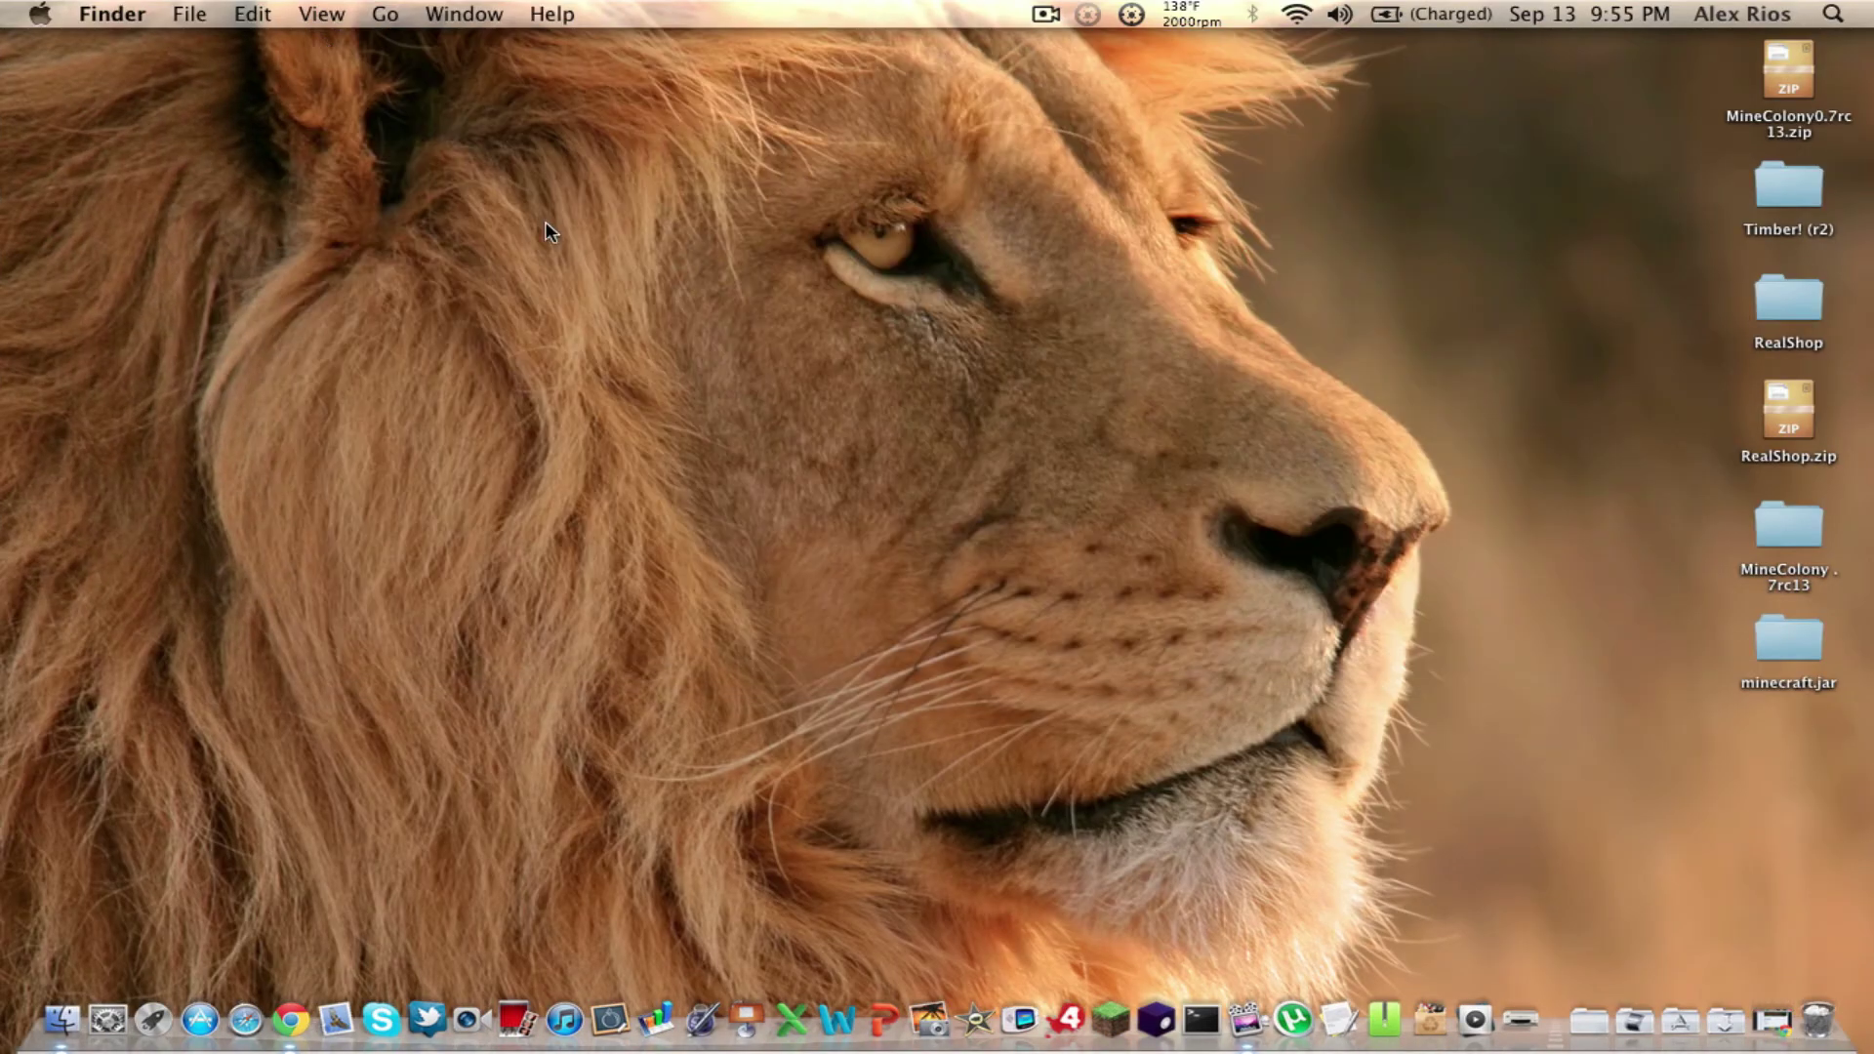
key("ctrl+Left")
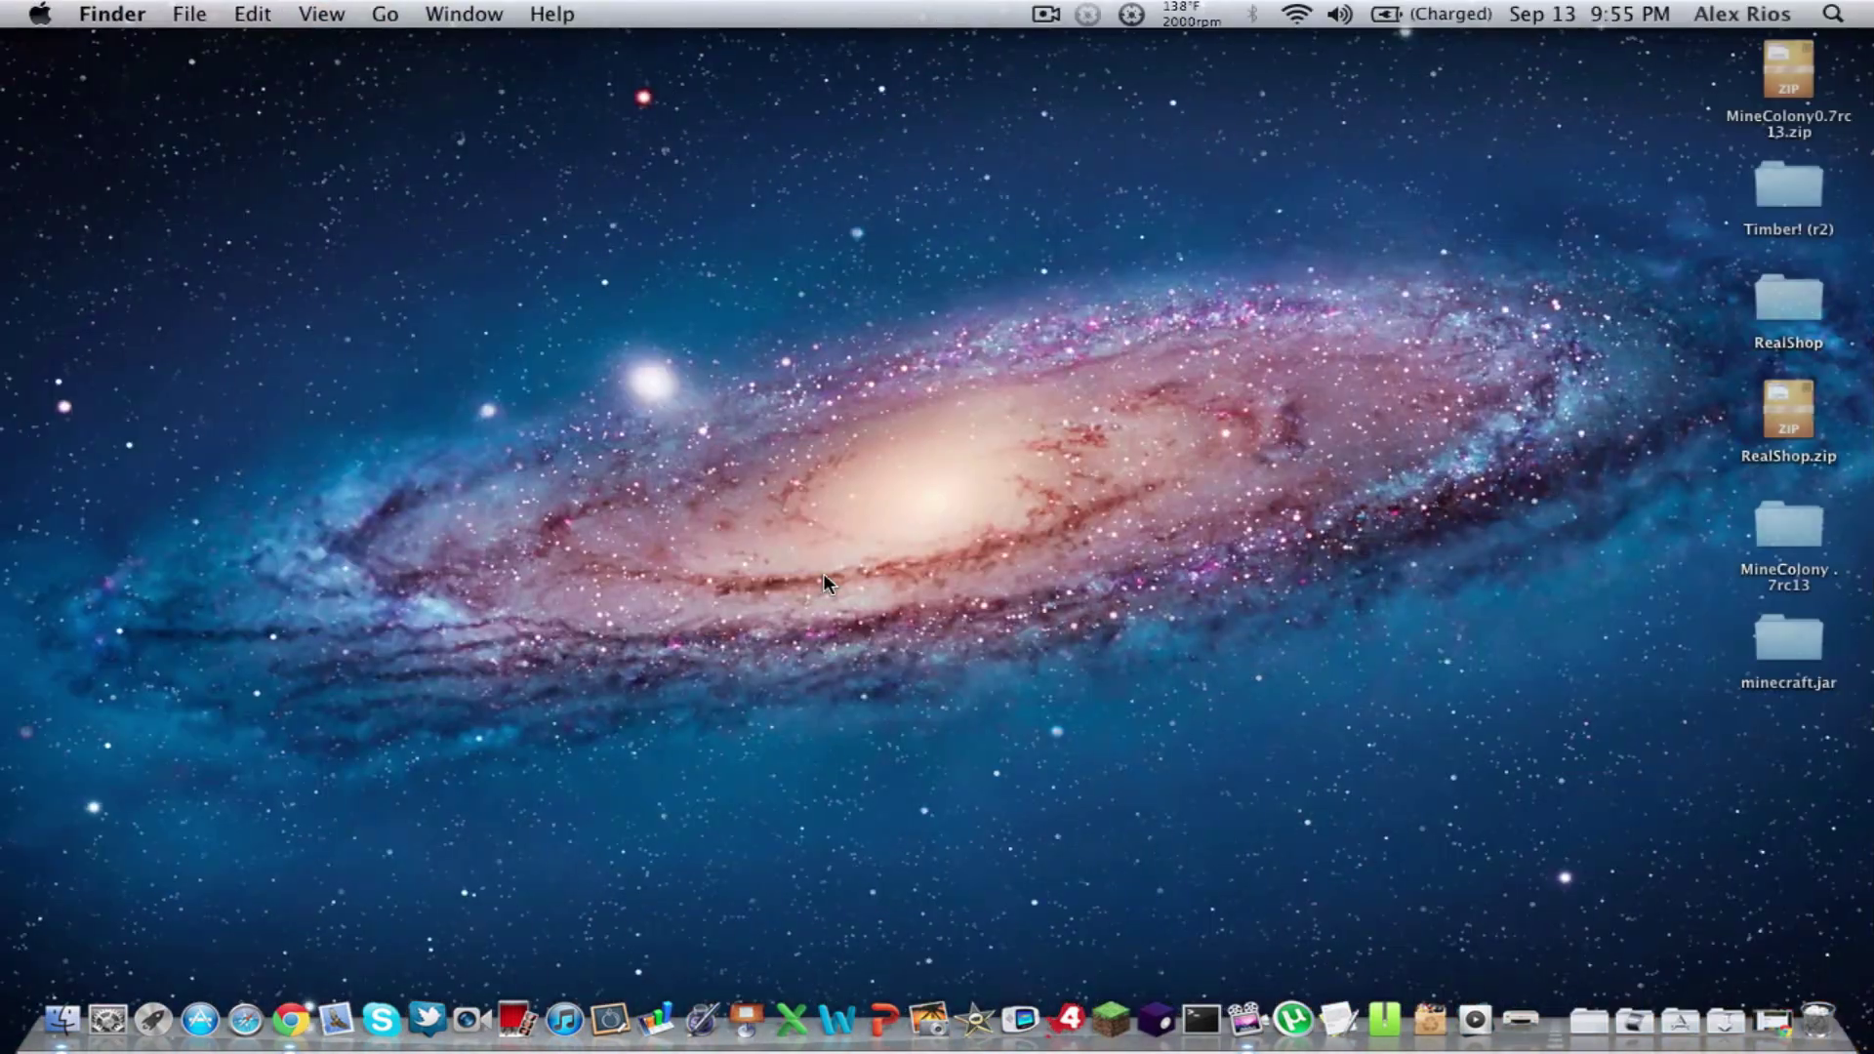
- Launch Minecraft, enlarge the launcher window and log in with the remembered account
left_click(1110, 1015)
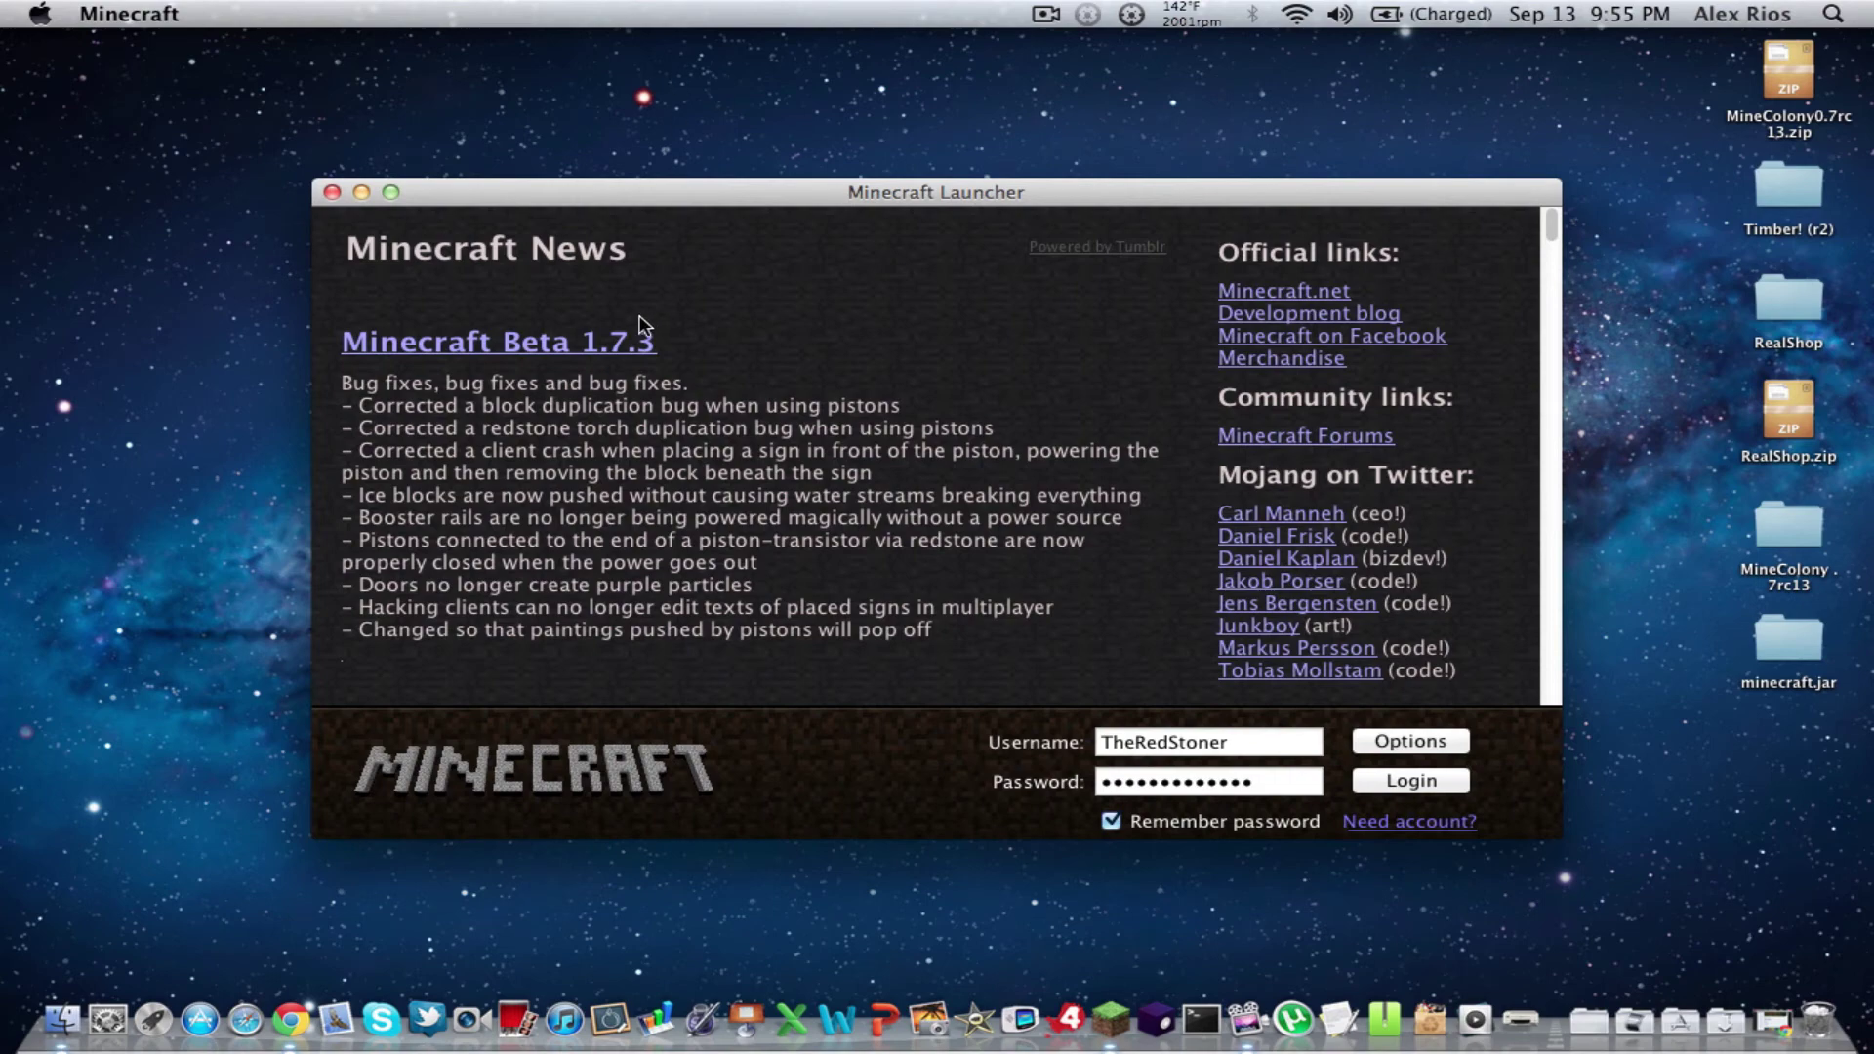
left_click(390, 192)
left_click(1722, 932)
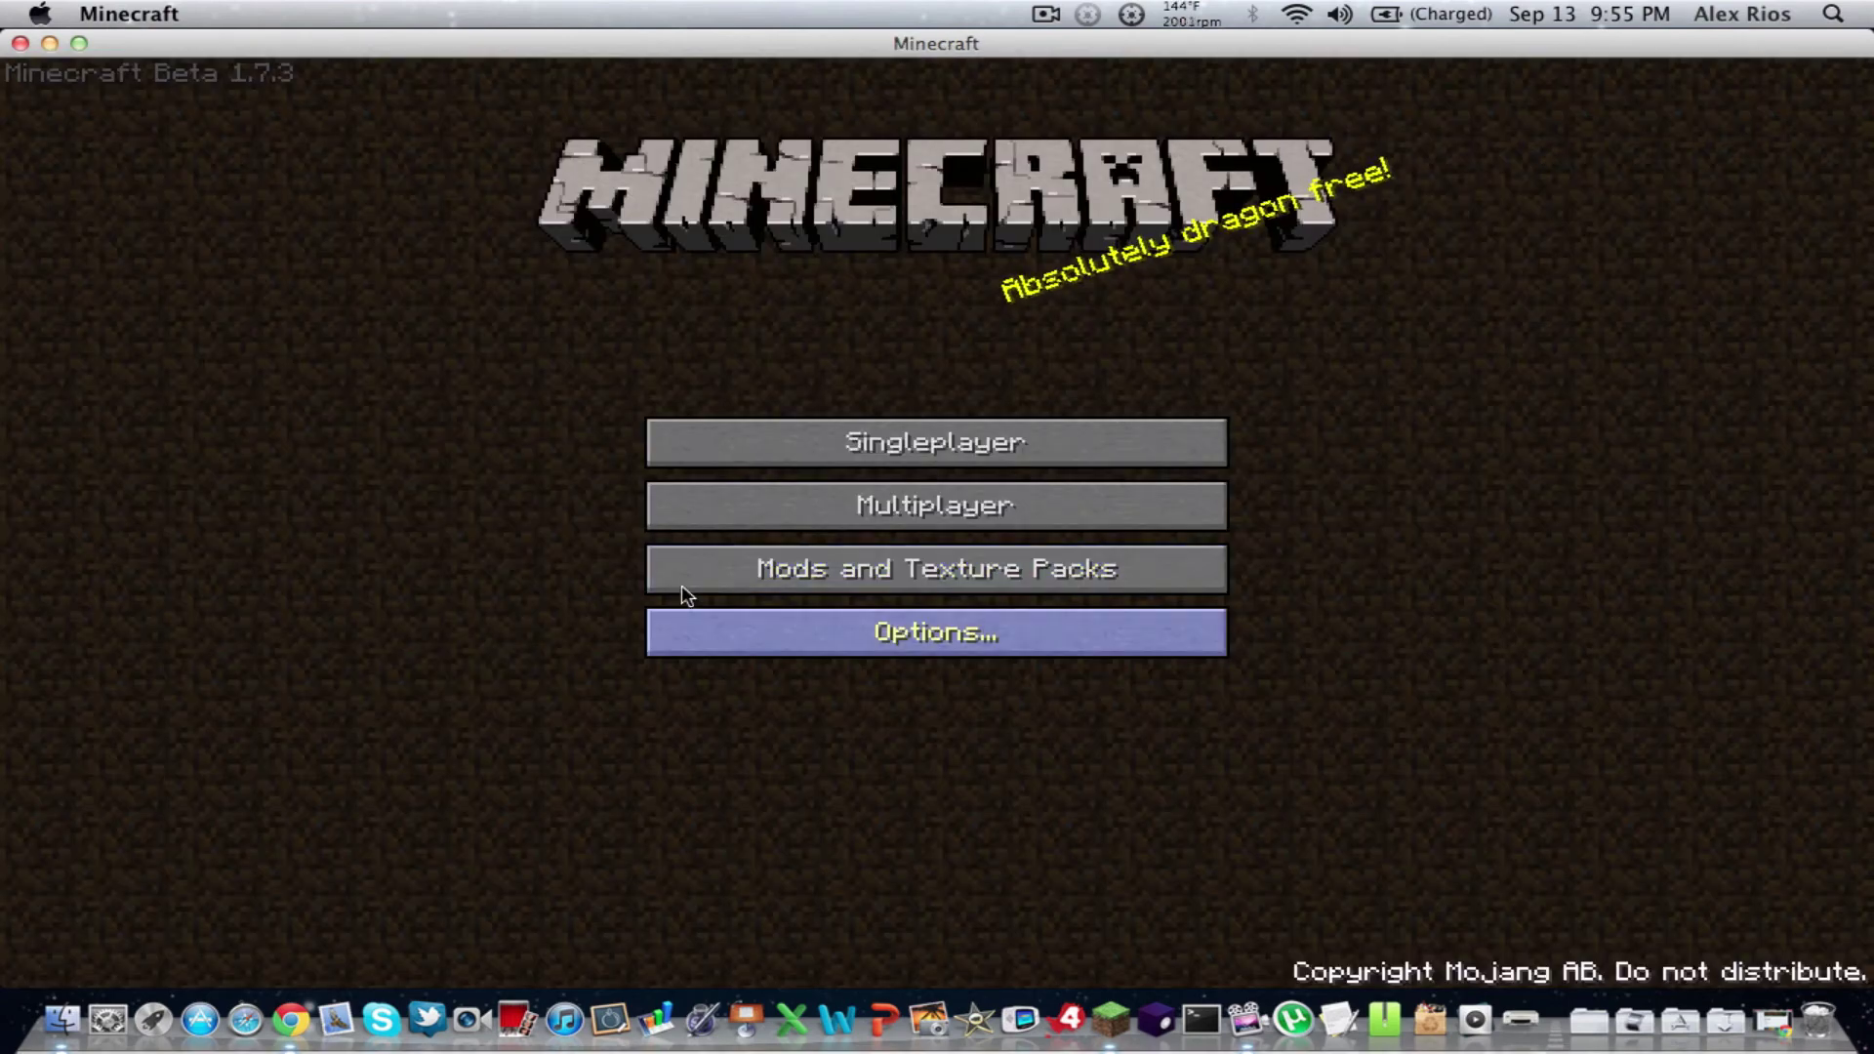
- Open the first saved world in the singleplayer world list for play
left_click(1130, 459)
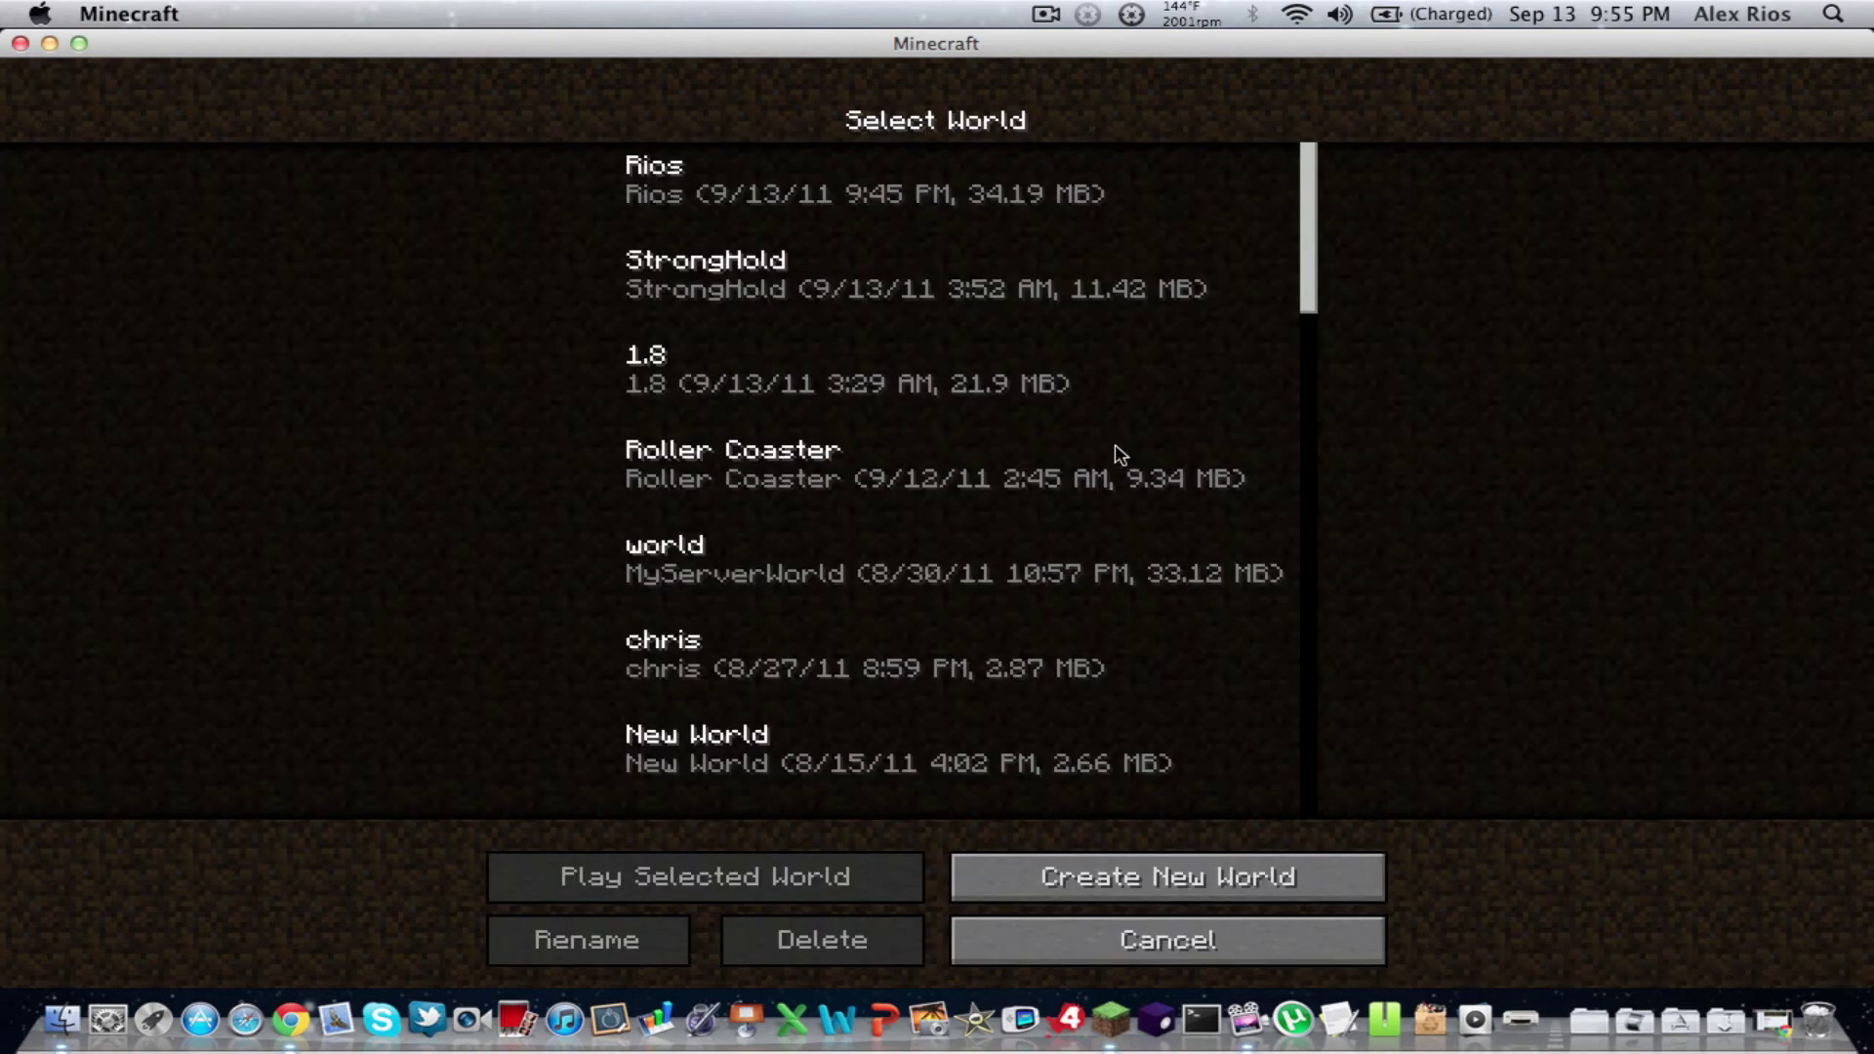
left_click(730, 196)
left_click(732, 865)
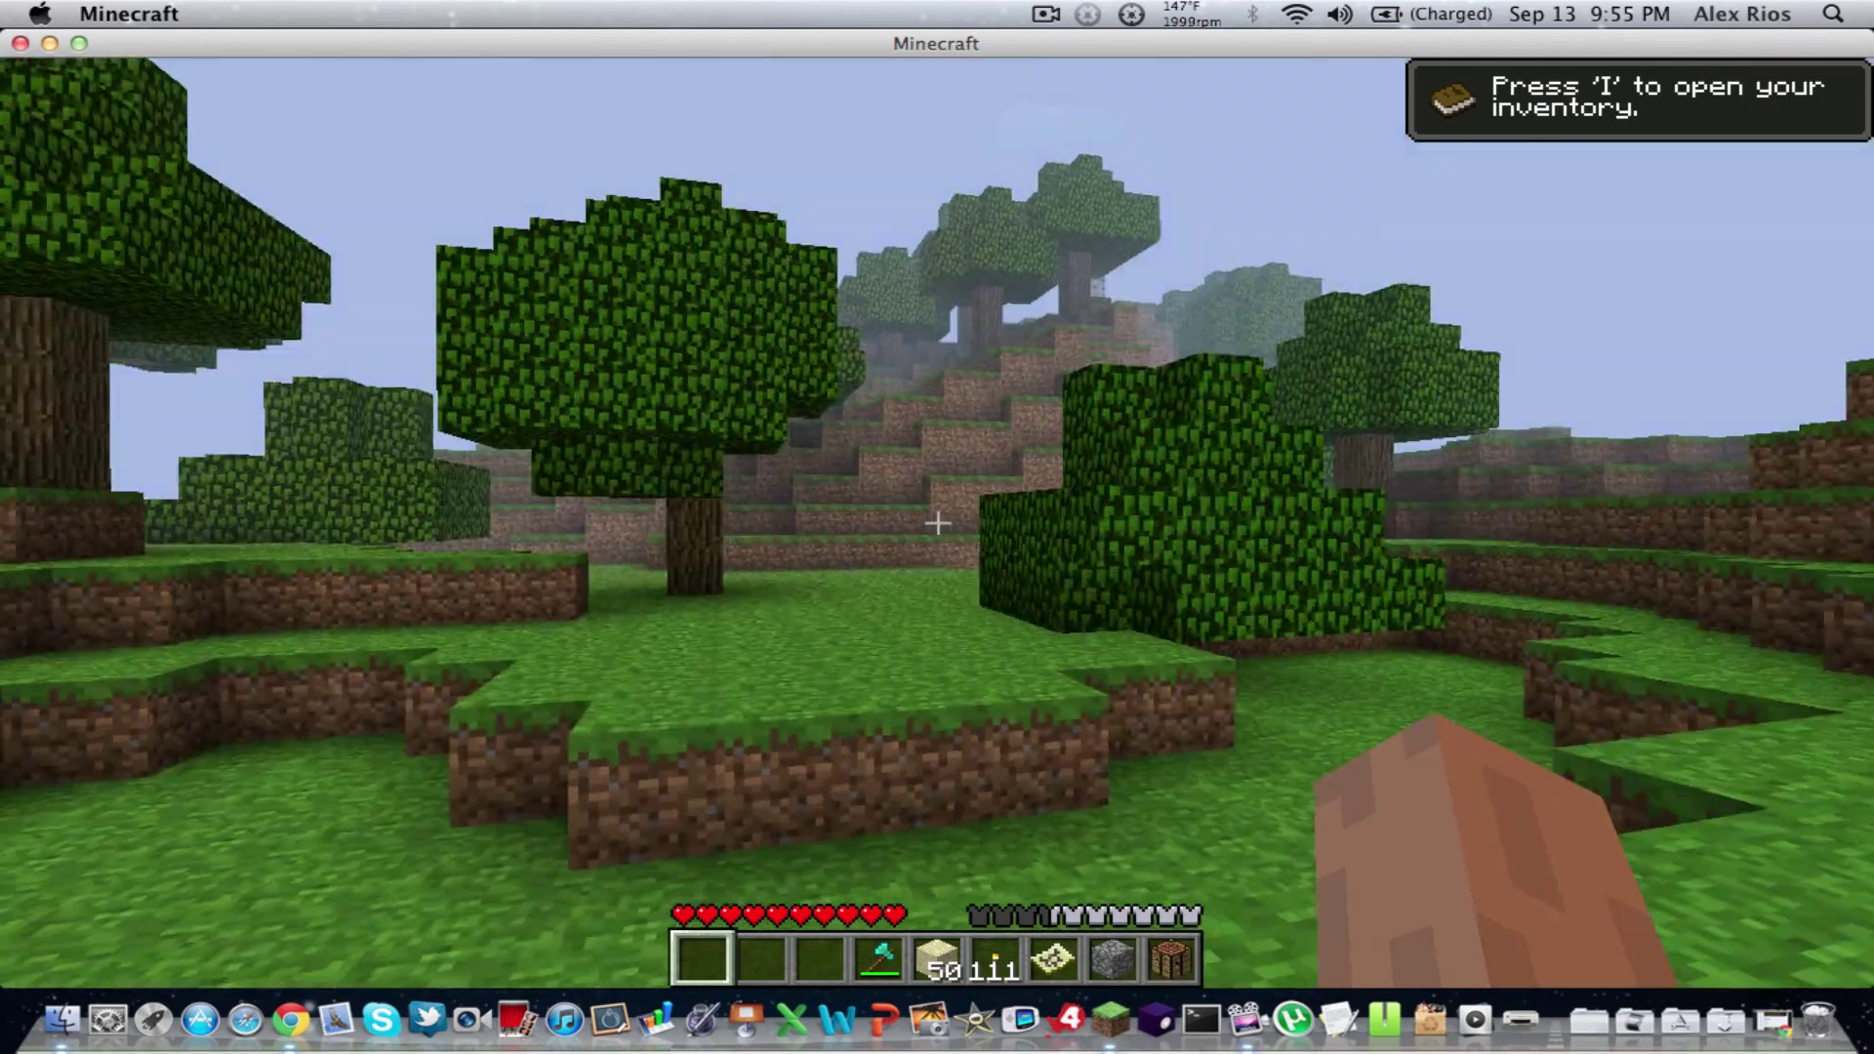
- Fell a nearby tree by chopping its lowest trunk block with the diamond axe, and collect the dropped logs
key("w")
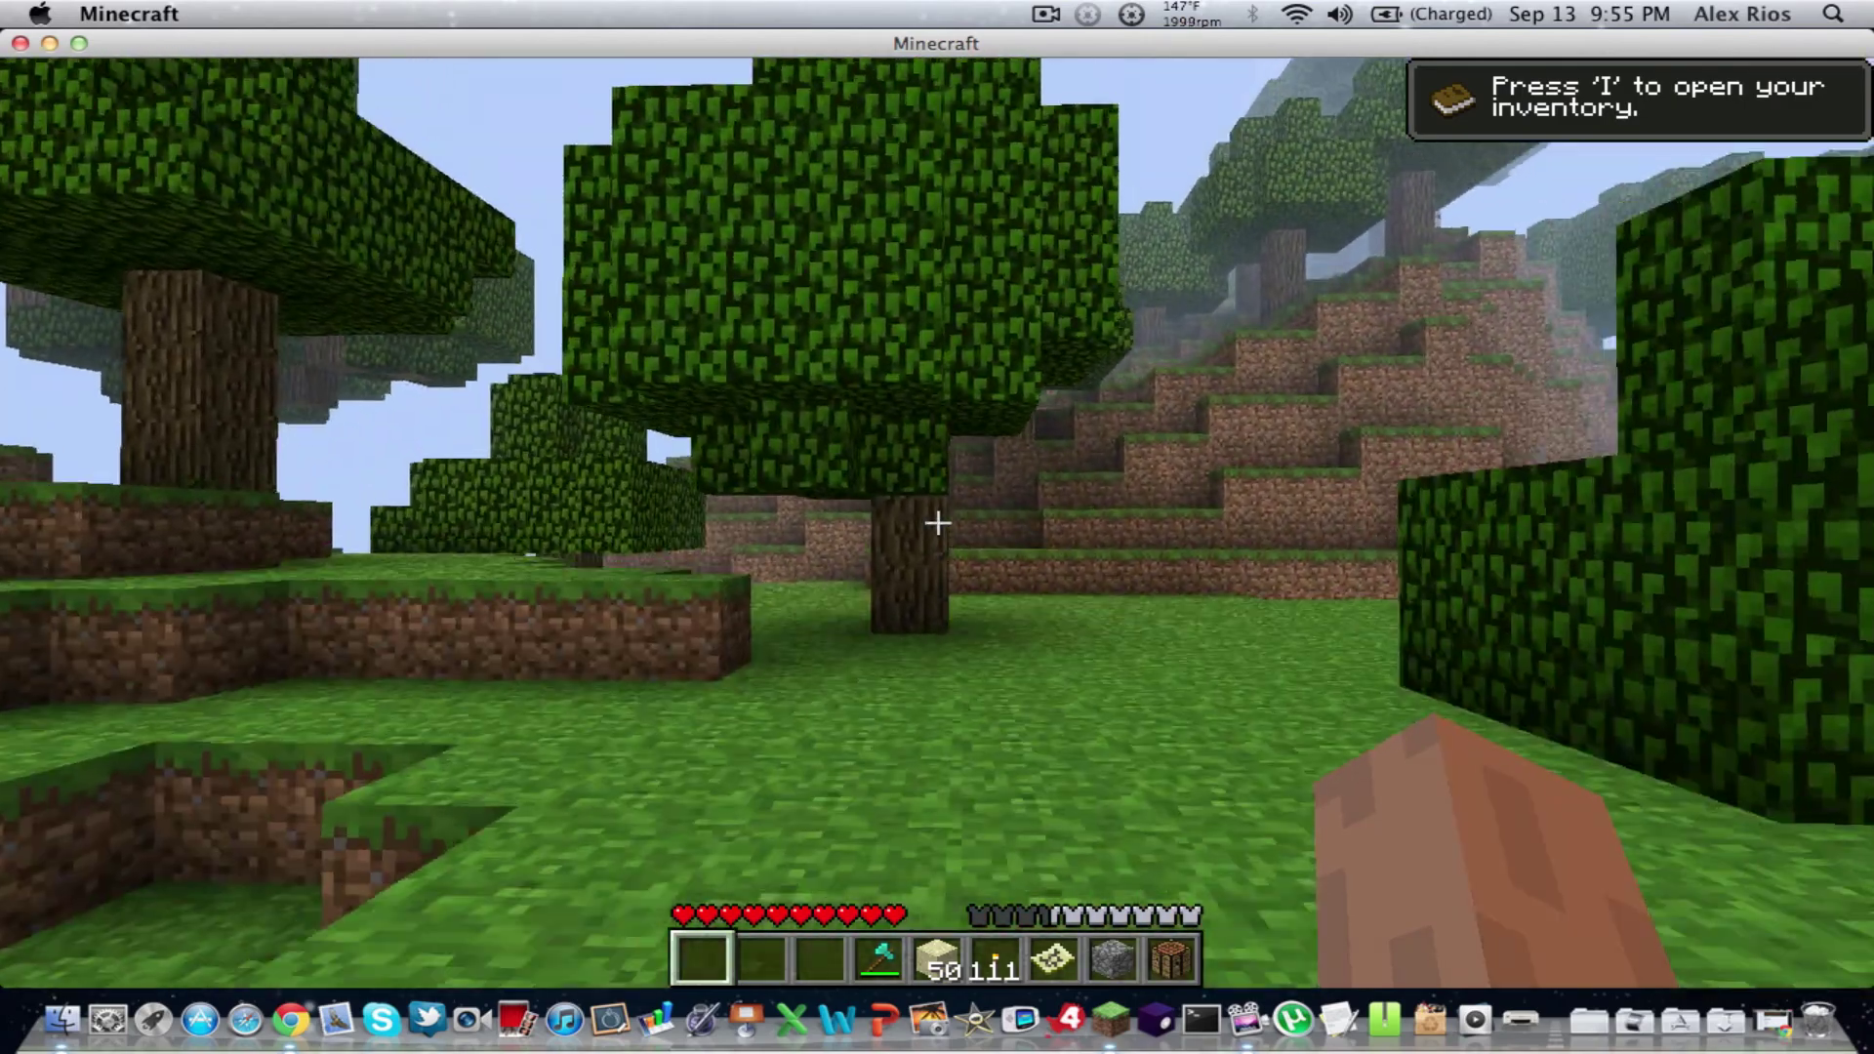
key("4")
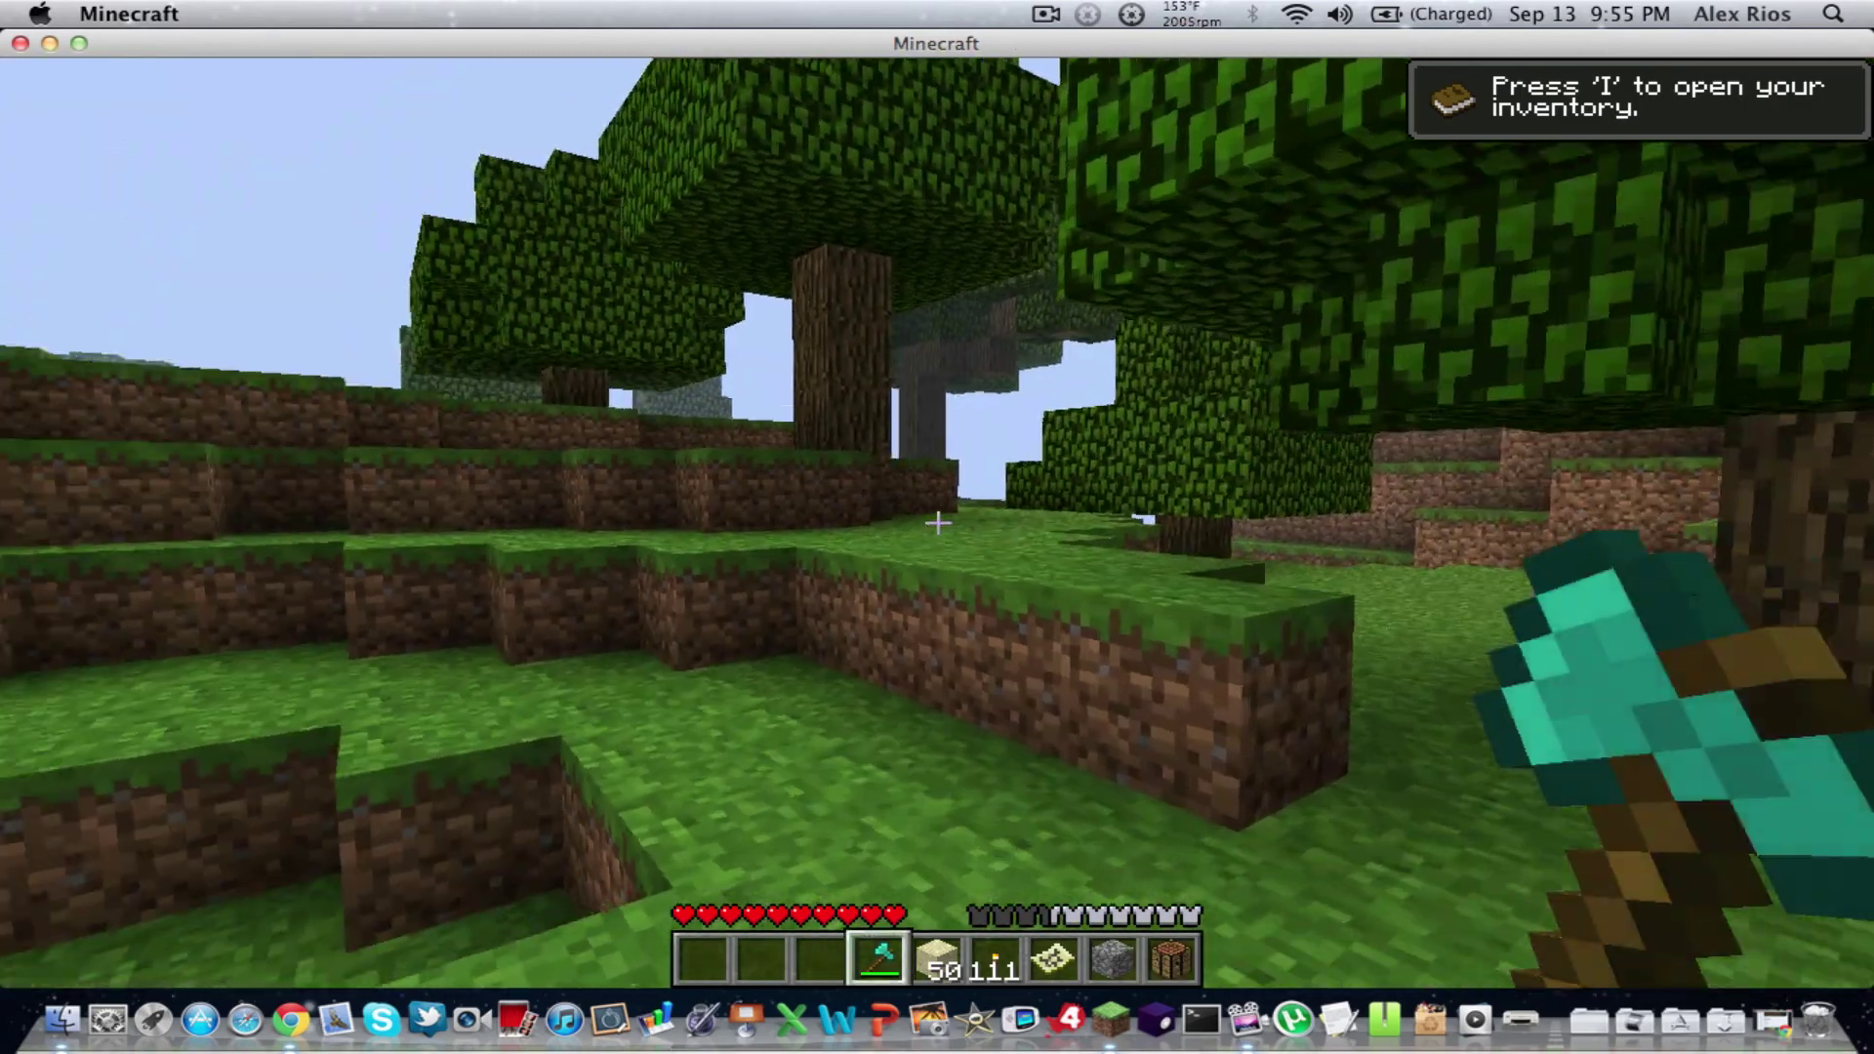
key("w")
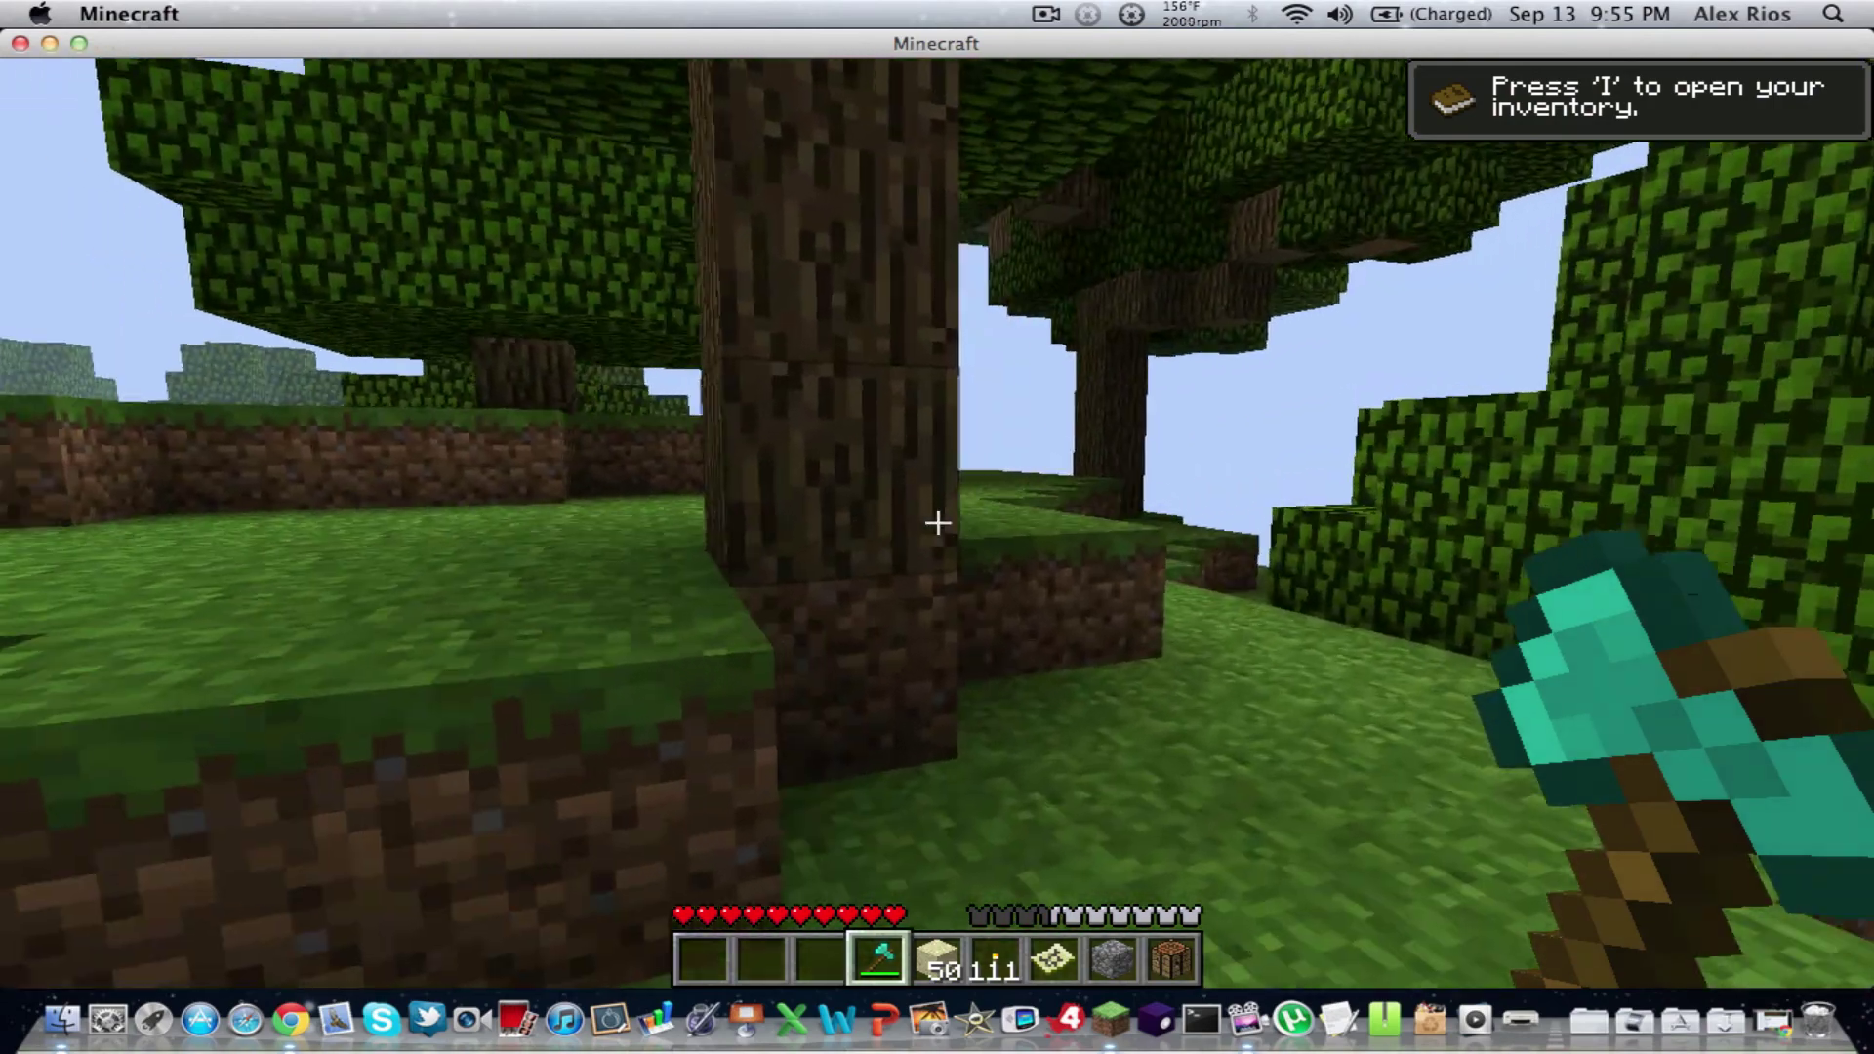
key("s")
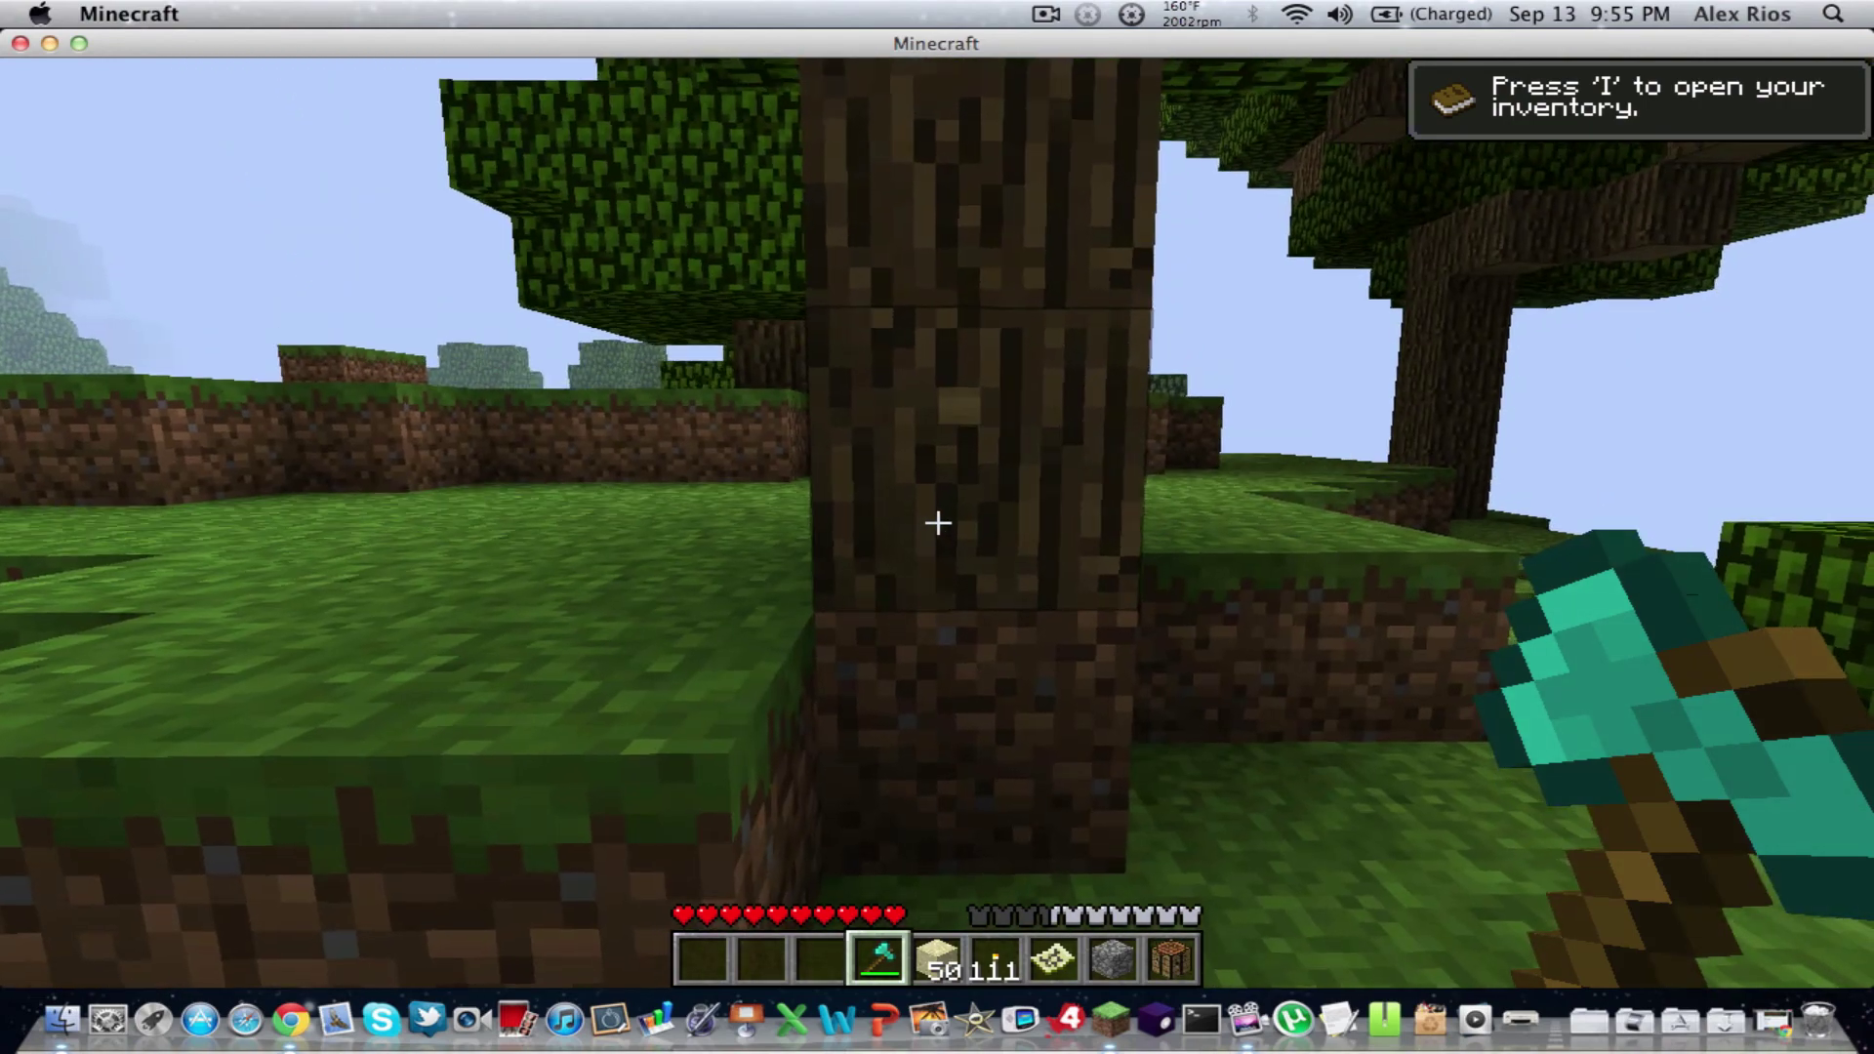
left_click_drag(937, 523, 936, 523)
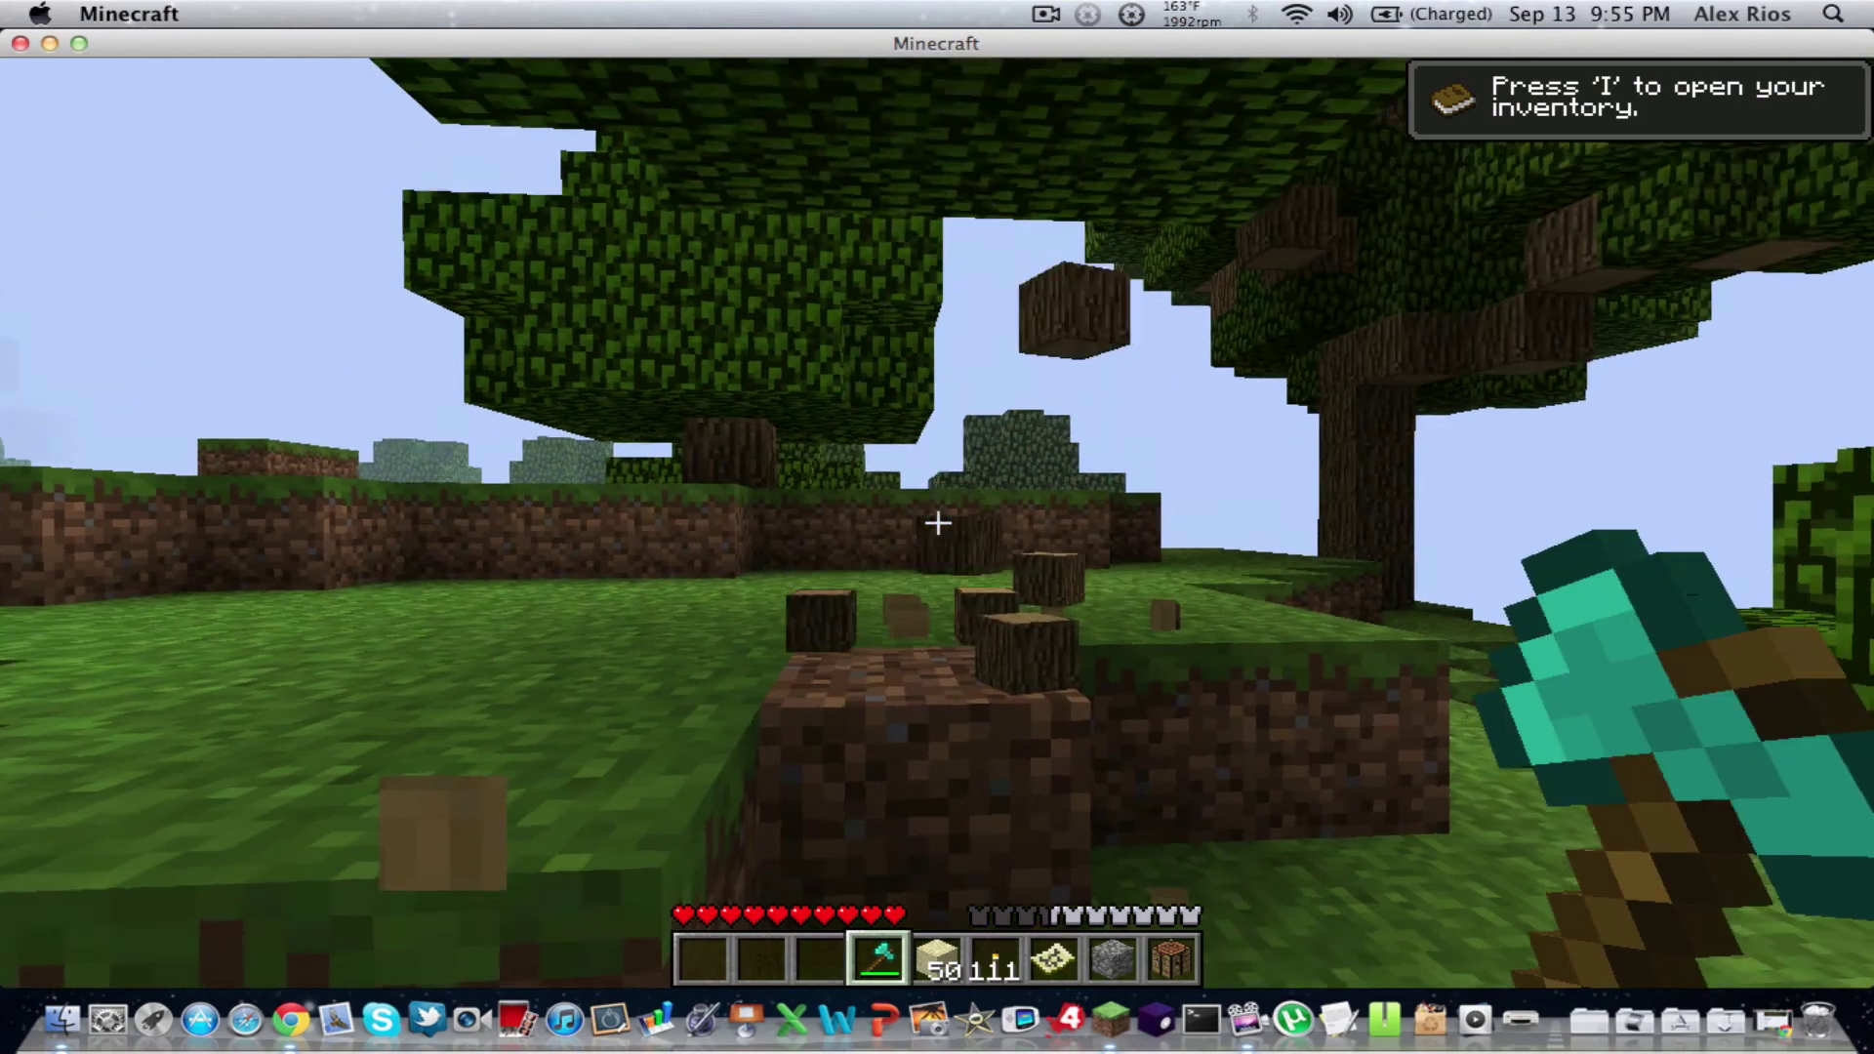
key("w")
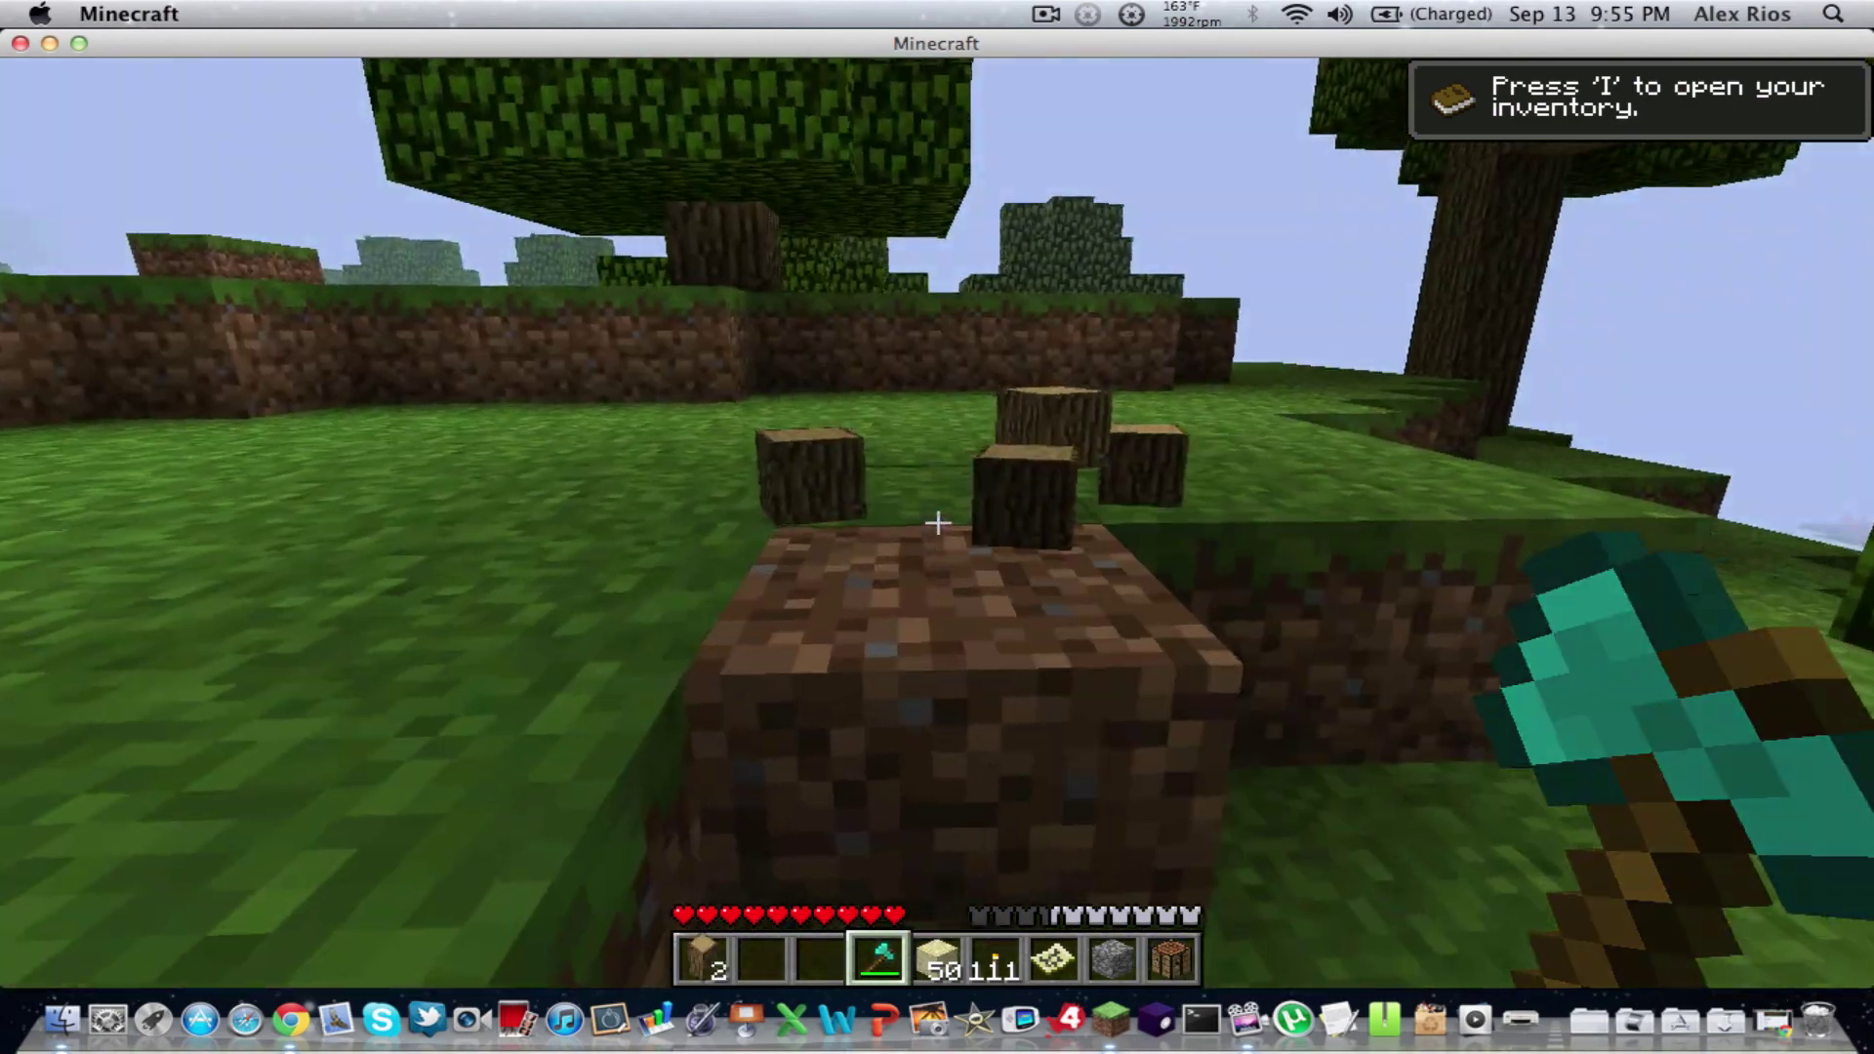
key("w")
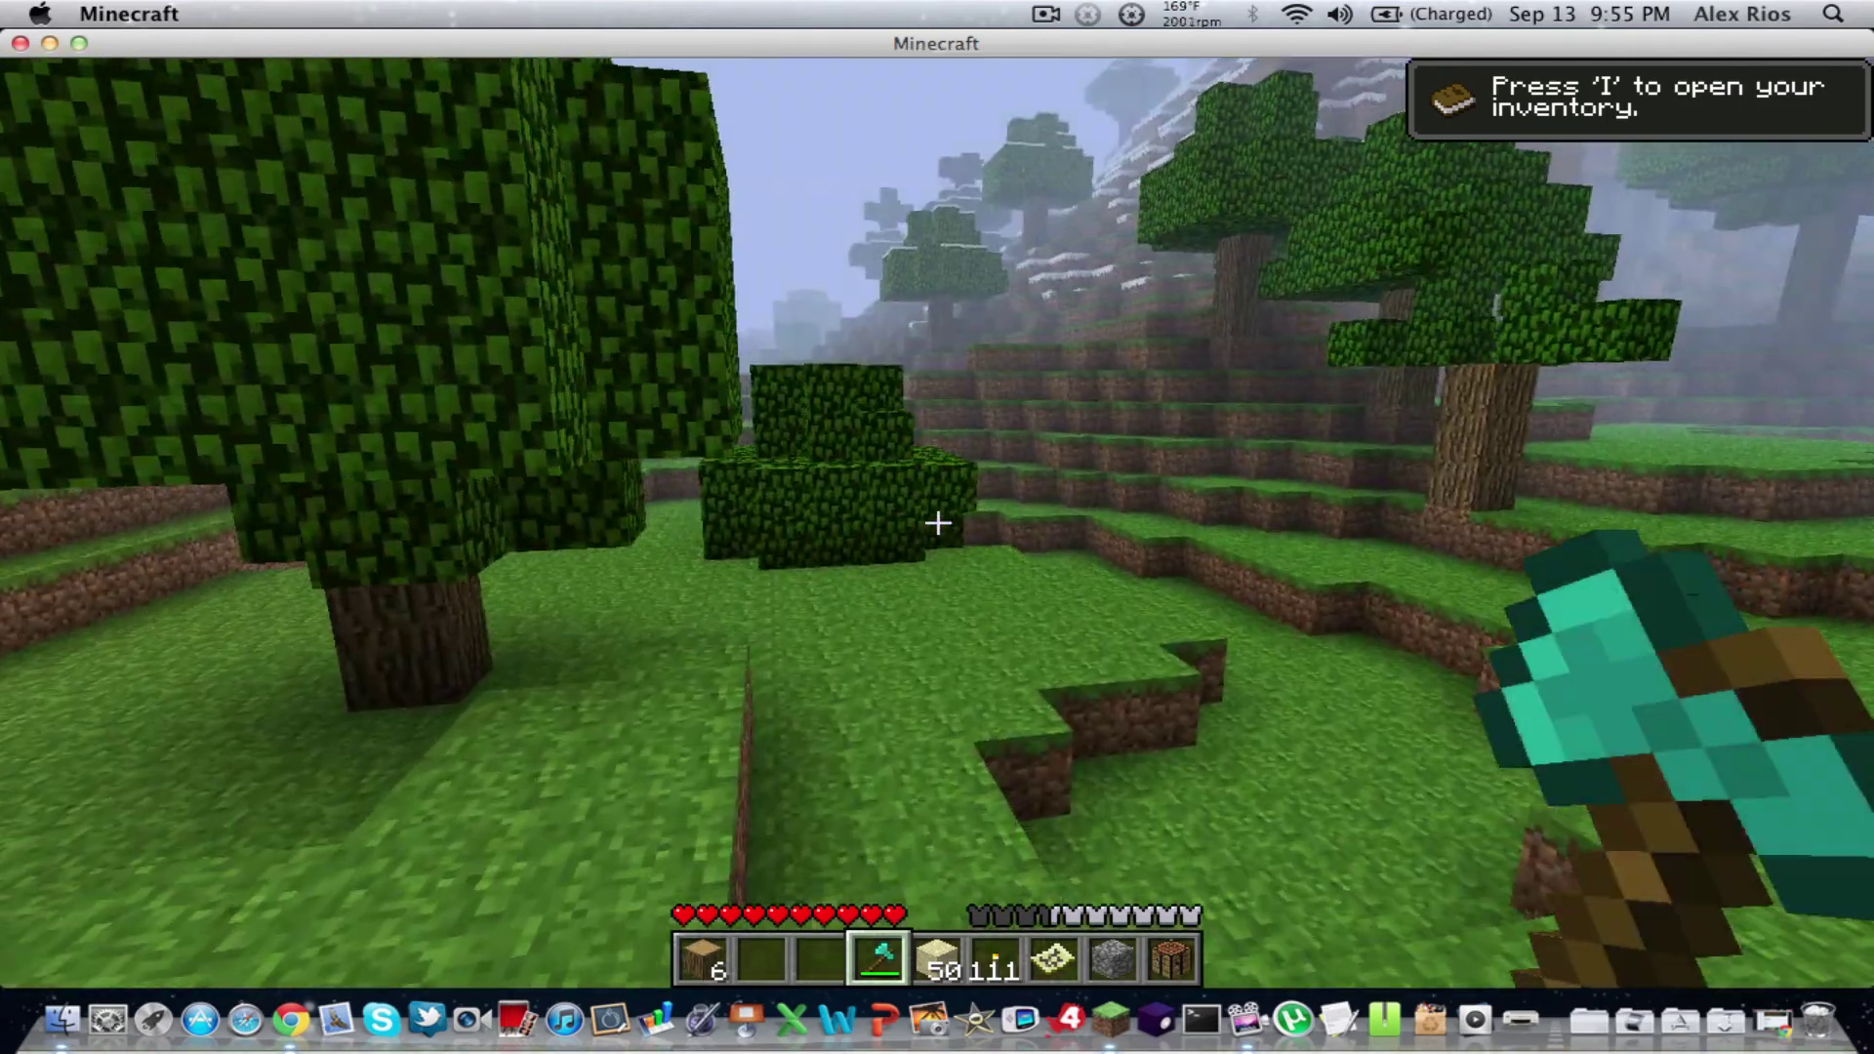
- Walk across the grass and climb onto the tree leaves to look over the surrounding forest
key("w")
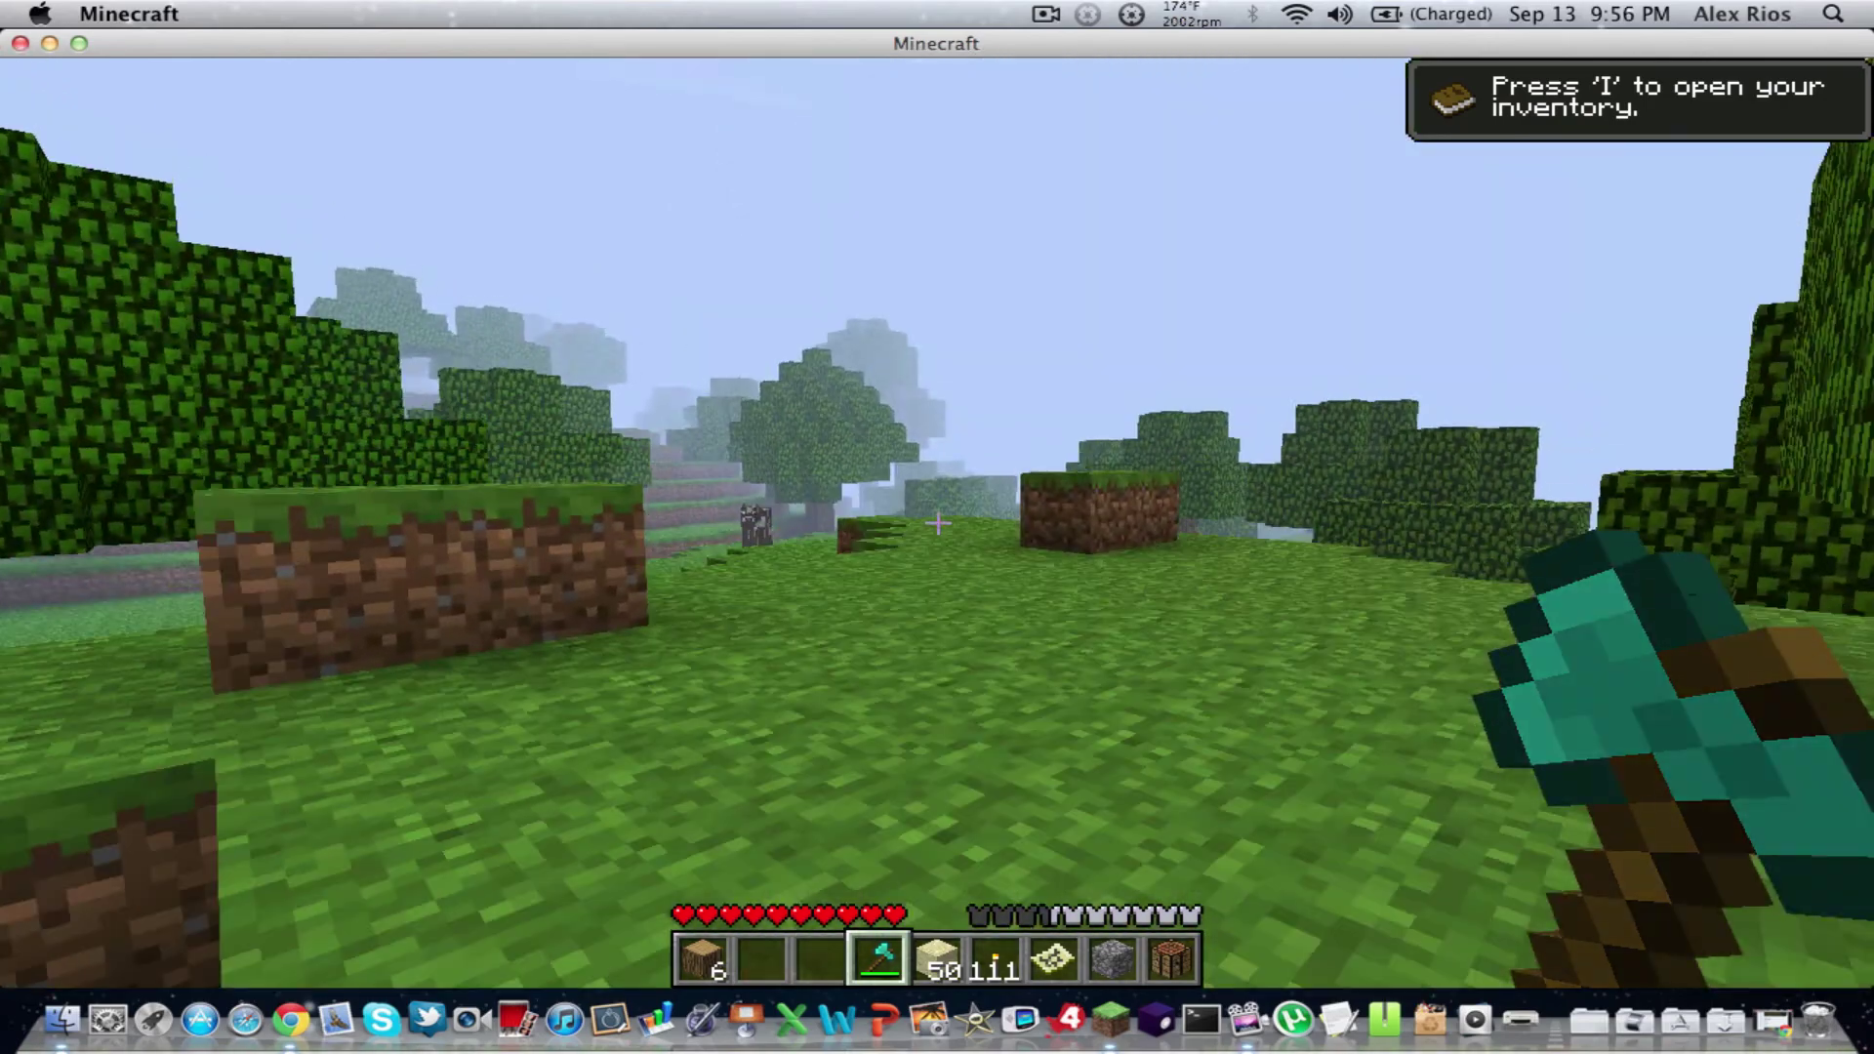
key("w")
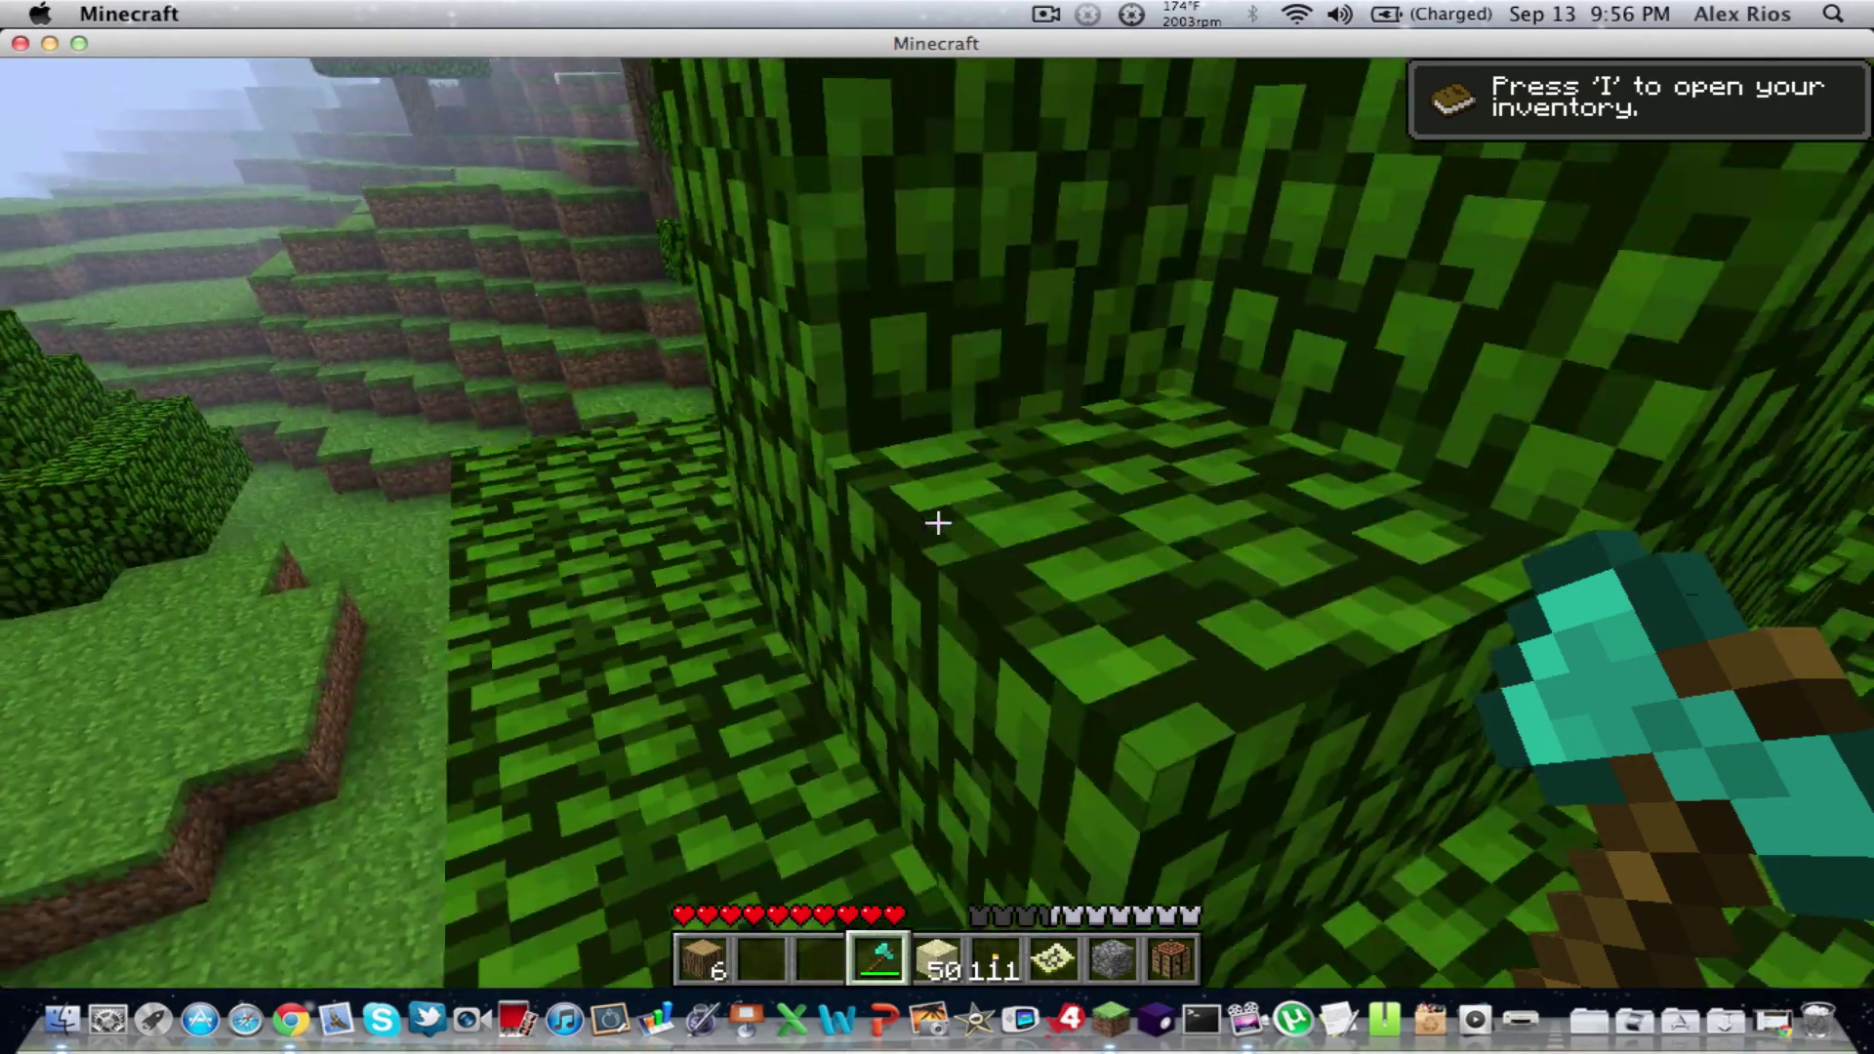
mouse_move(937, 523)
key("w")
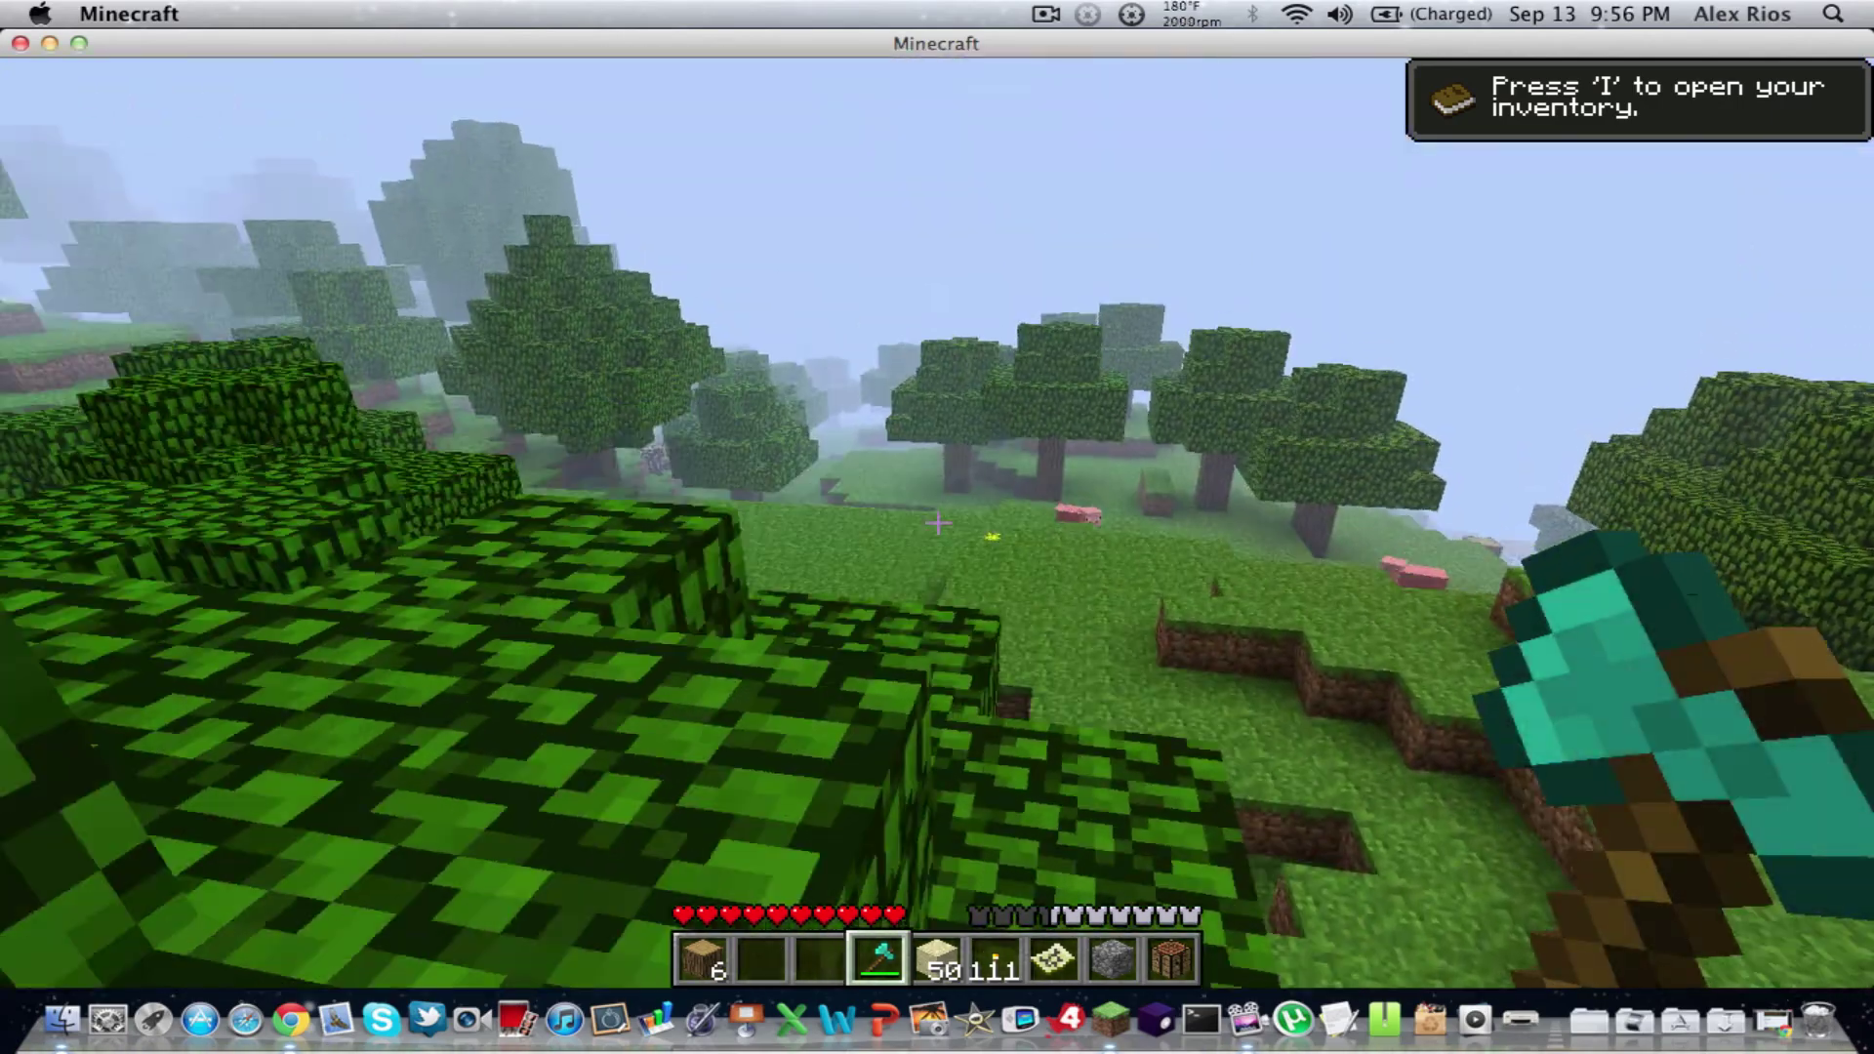